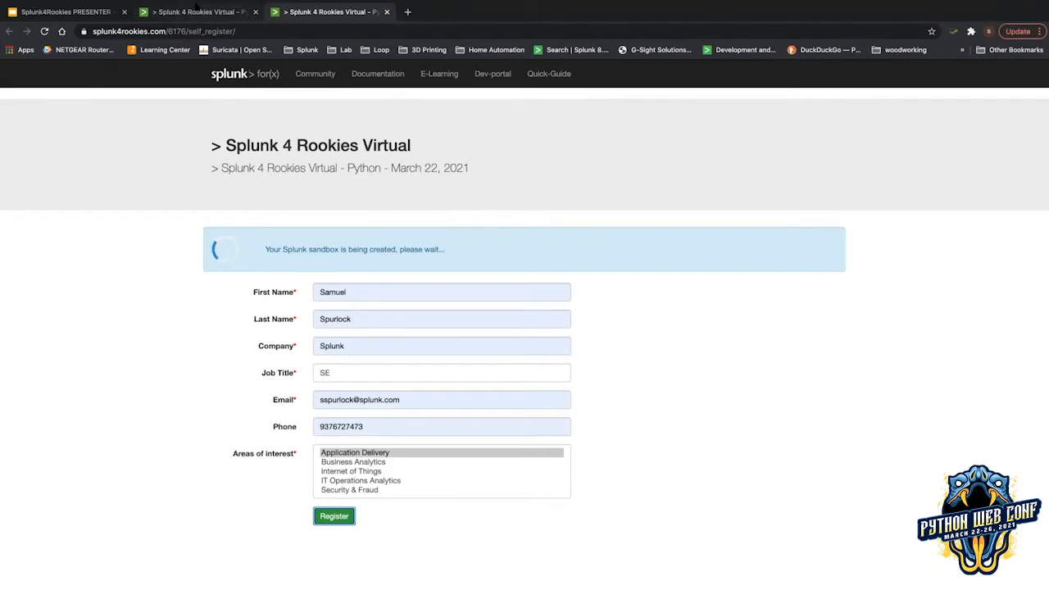
Open the sandbox access link in a new tab and close the duplicate registration tab.
{"action": "scroll", "coordinate": [480, 286], "scroll_direction": "down", "scroll_amount": 1}
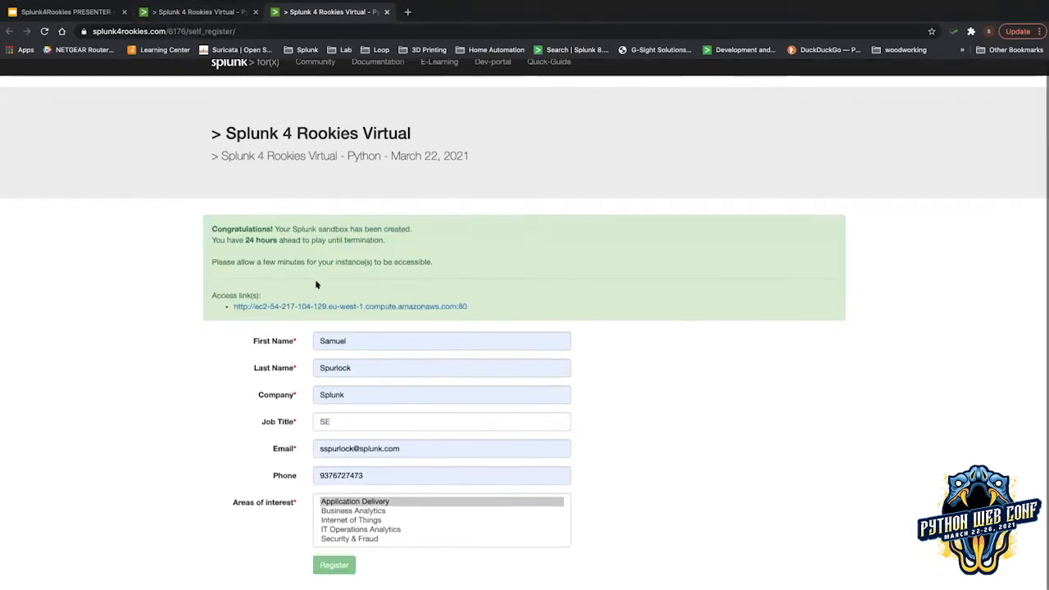
{"action": "left_click", "coordinate": [325, 306]}
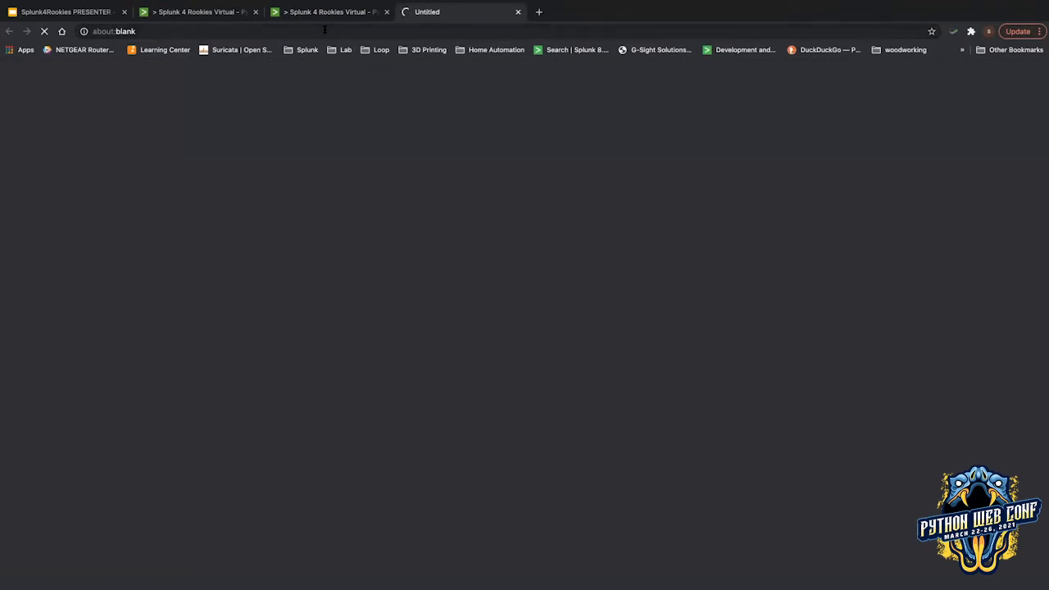
{"action": "left_click", "coordinate": [205, 12]}
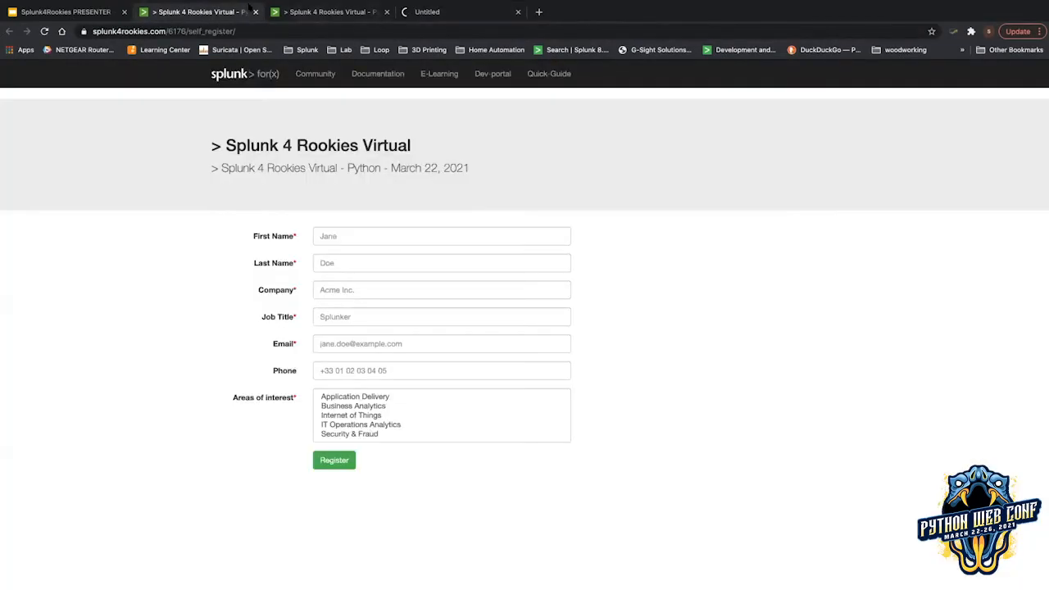
{"action": "left_click", "coordinate": [255, 11]}
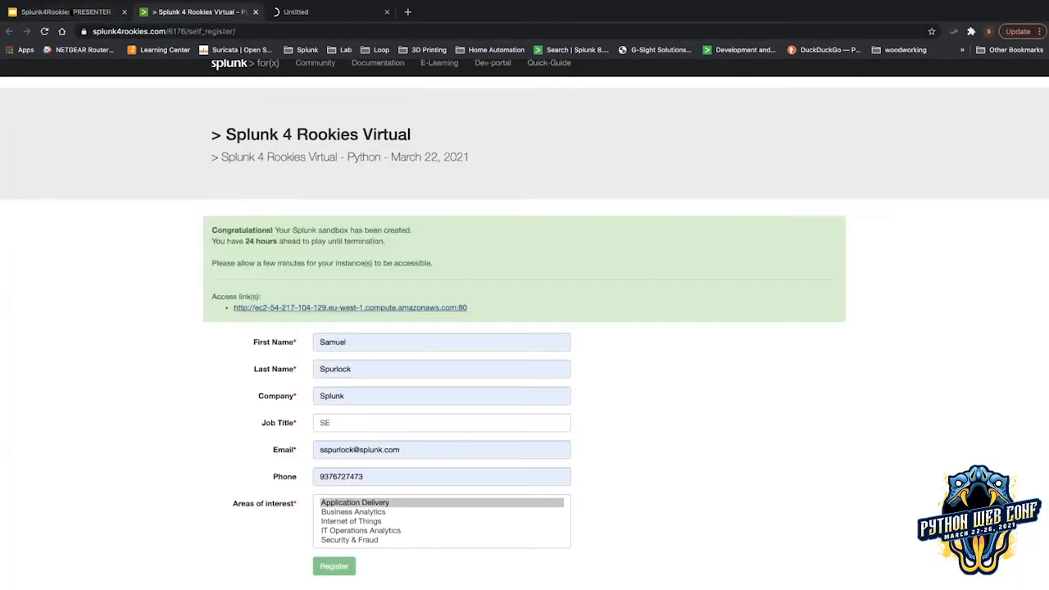
{"action": "left_click", "coordinate": [74, 12]}
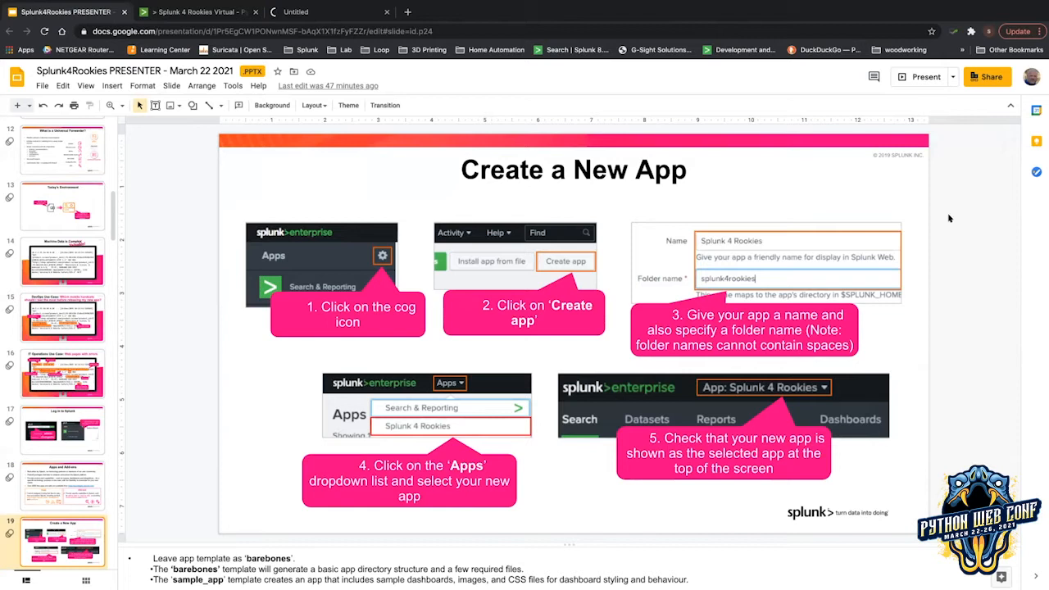
Retry the failed sandbox tab, close it, and reopen the sandbox access link.
{"action": "left_click", "coordinate": [317, 18]}
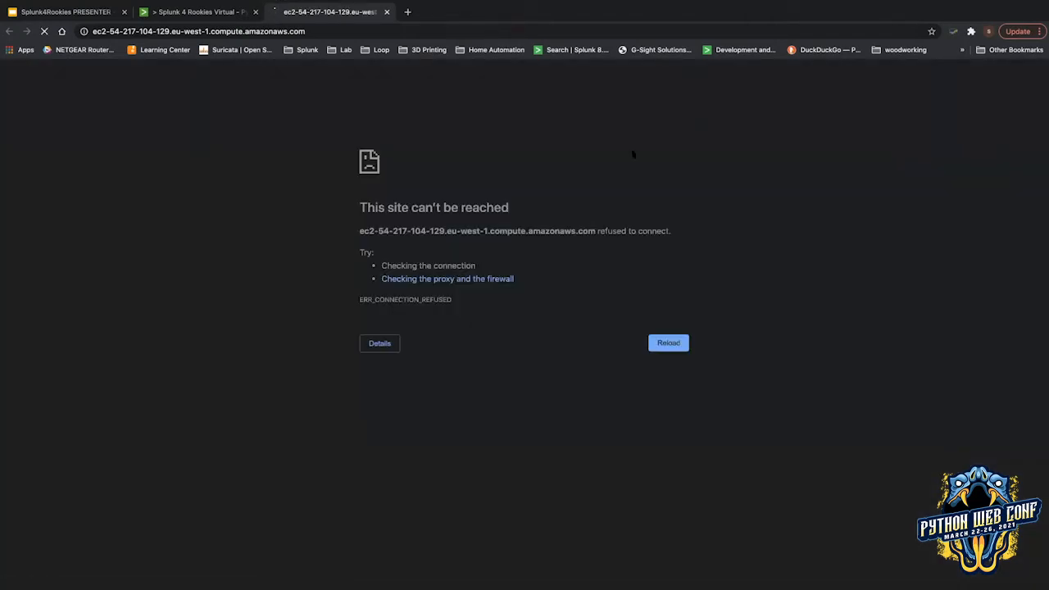
{"action": "left_click", "coordinate": [669, 343]}
{"action": "left_click", "coordinate": [386, 11]}
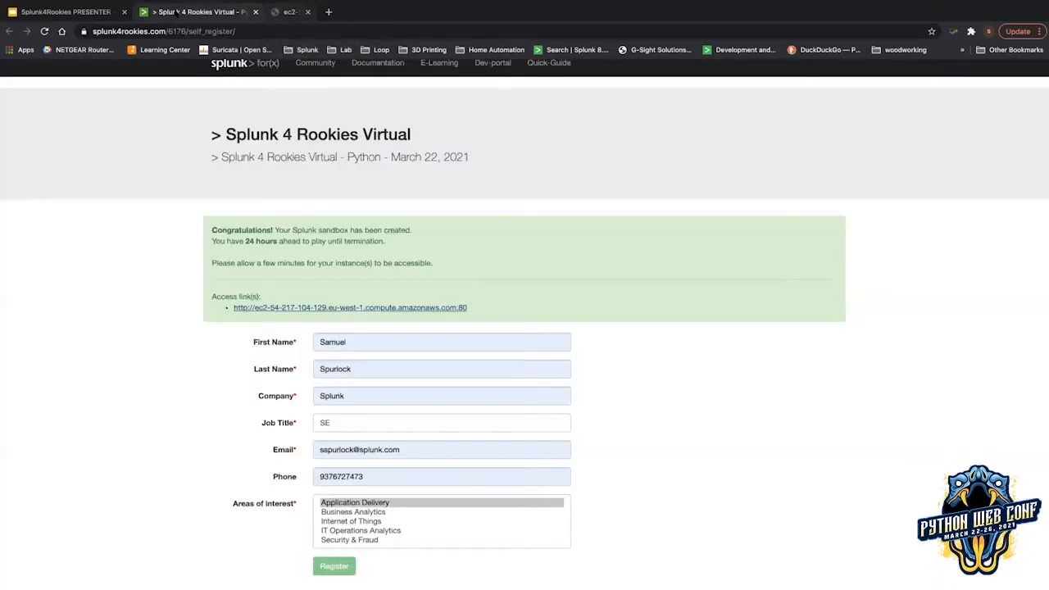
{"action": "left_click", "coordinate": [361, 307]}
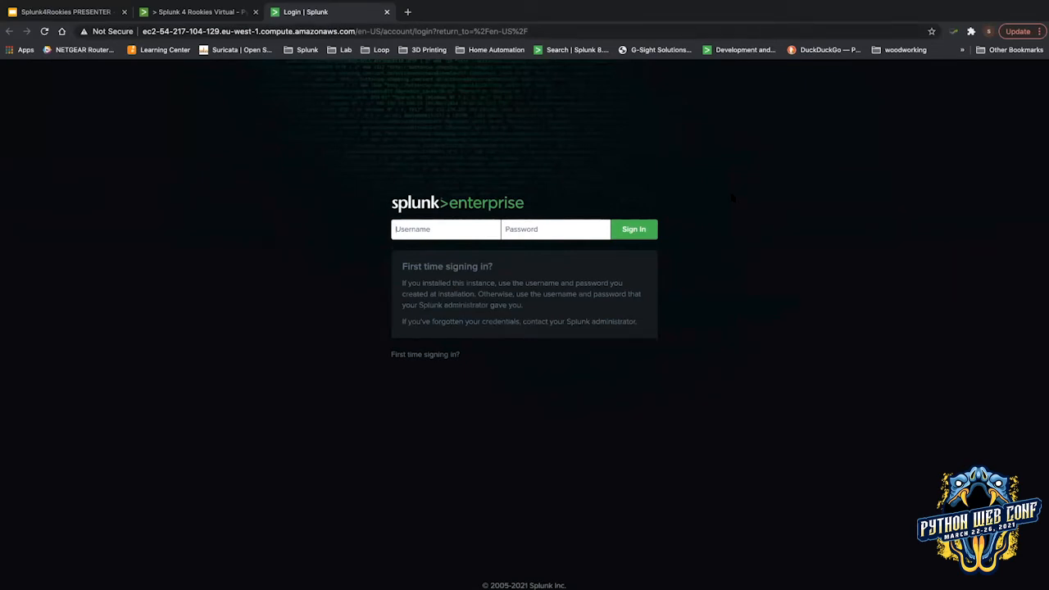
Sign in to Splunk with the administrator username and account password.
{"action": "type", "text": "admin"}
{"action": "key", "text": "Tab"}
{"action": "type", "text": "********"}
{"action": "key", "text": "Return"}
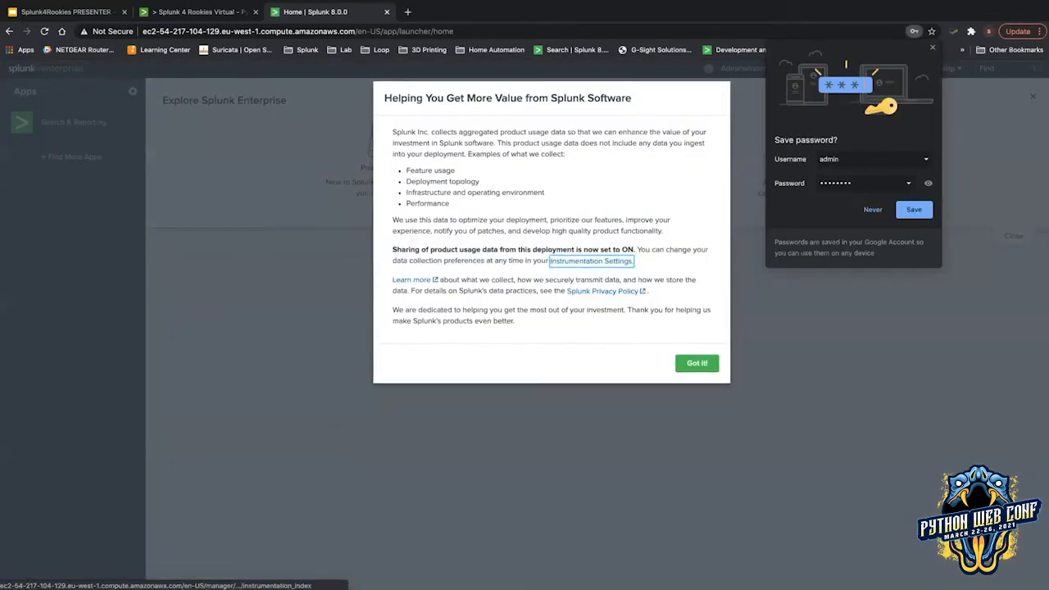
Dismiss the usage-data and Python notices, then open Search & Reporting.
{"action": "left_click", "coordinate": [879, 210]}
{"action": "left_click", "coordinate": [618, 221]}
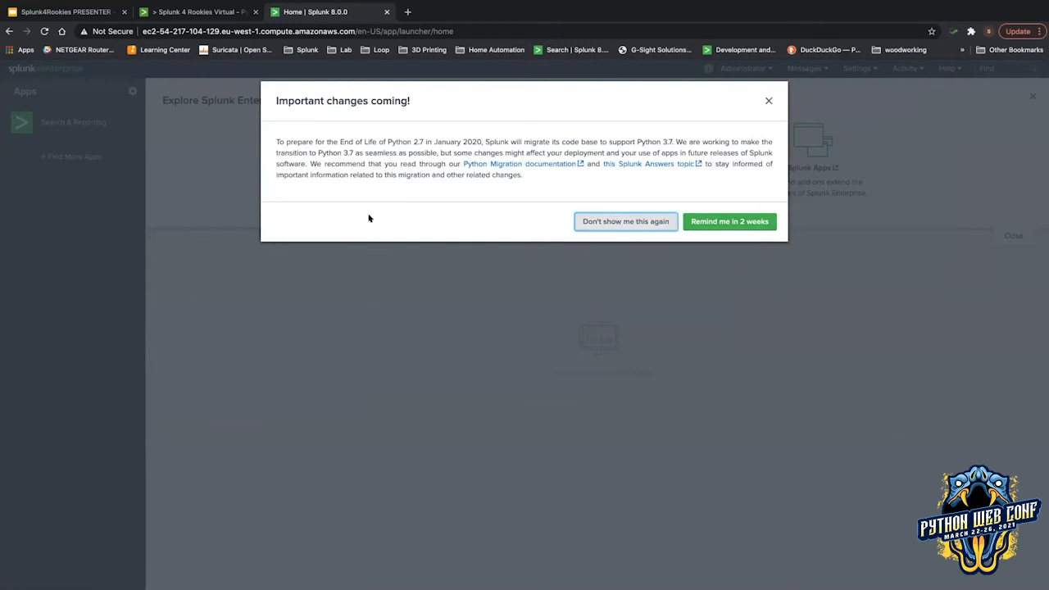
{"action": "left_click", "coordinate": [73, 122]}
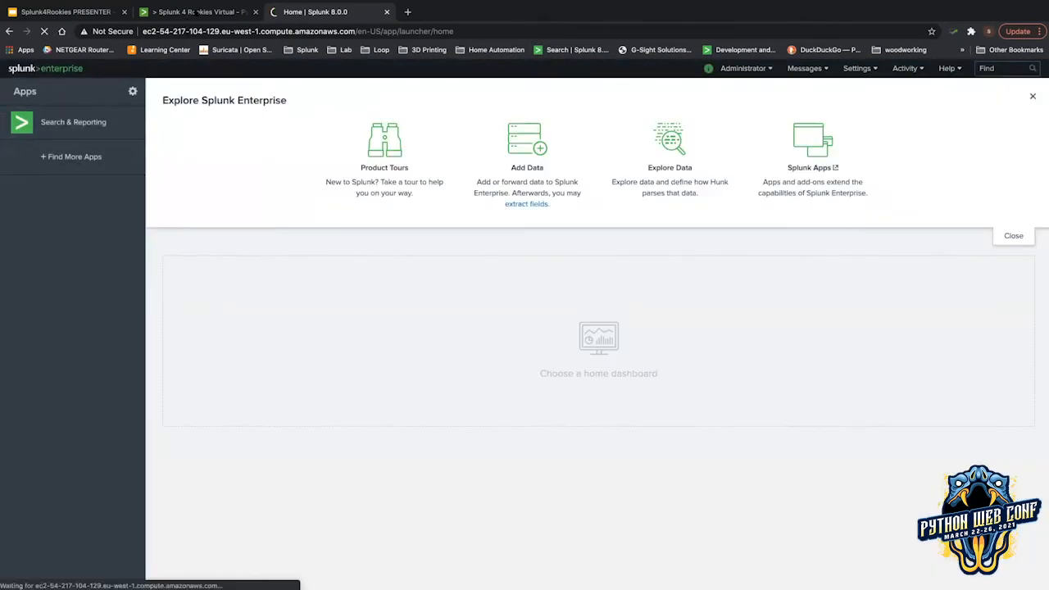
{"action": "left_click", "coordinate": [76, 9]}
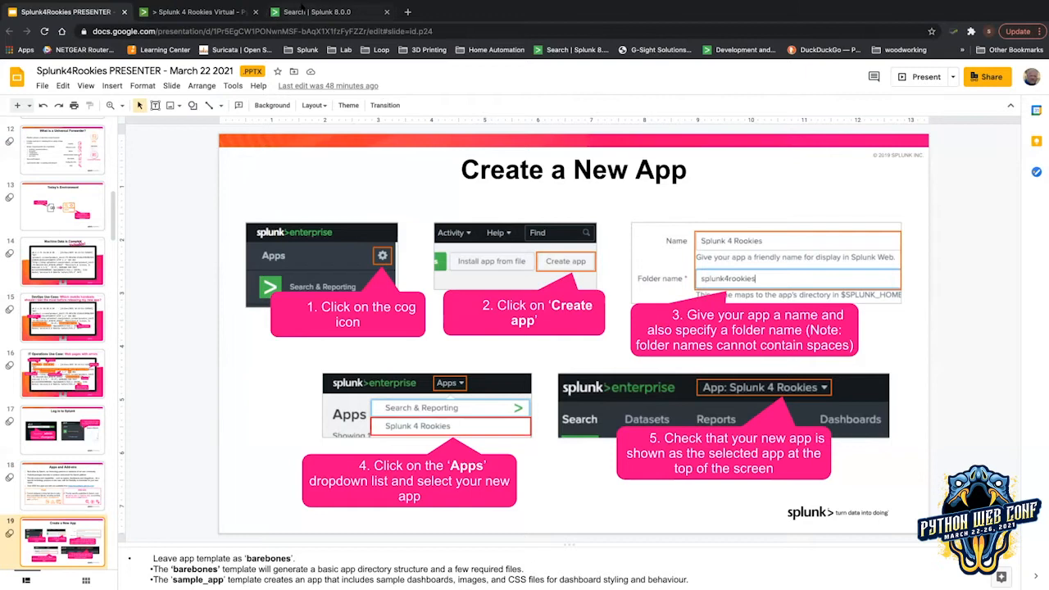
Skip the welcome tour and open the Apps management page from the Splunk home page.
{"action": "left_click", "coordinate": [303, 8]}
{"action": "left_click", "coordinate": [427, 167]}
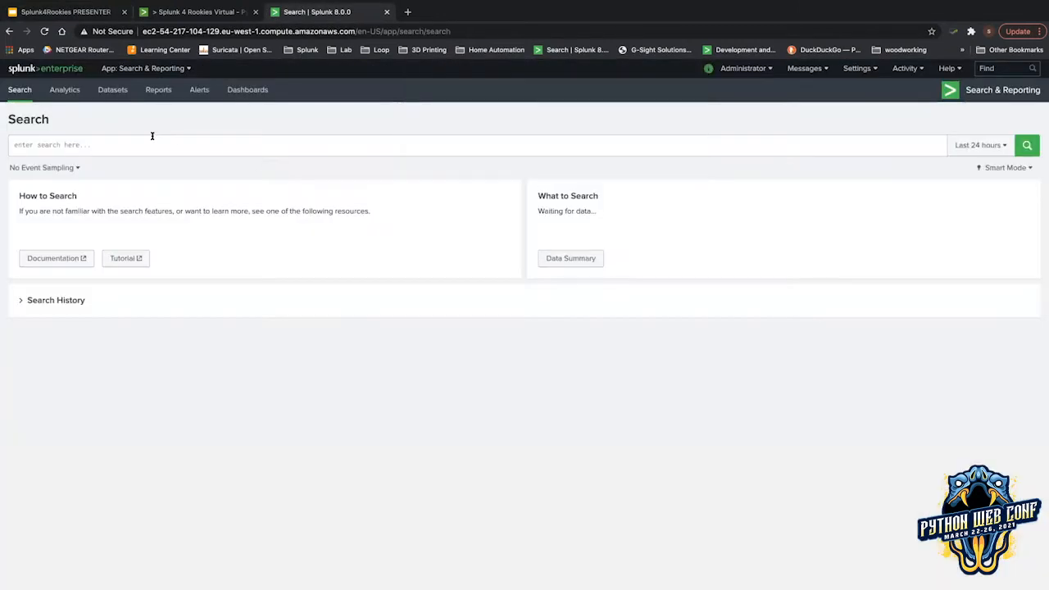
{"action": "left_click", "coordinate": [71, 70]}
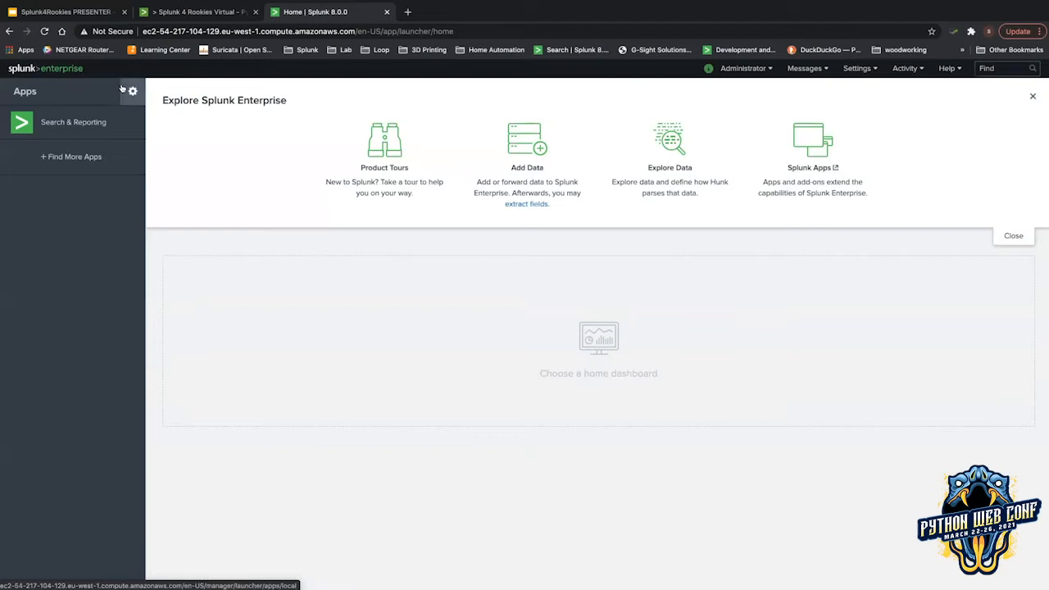
{"action": "left_click", "coordinate": [123, 88]}
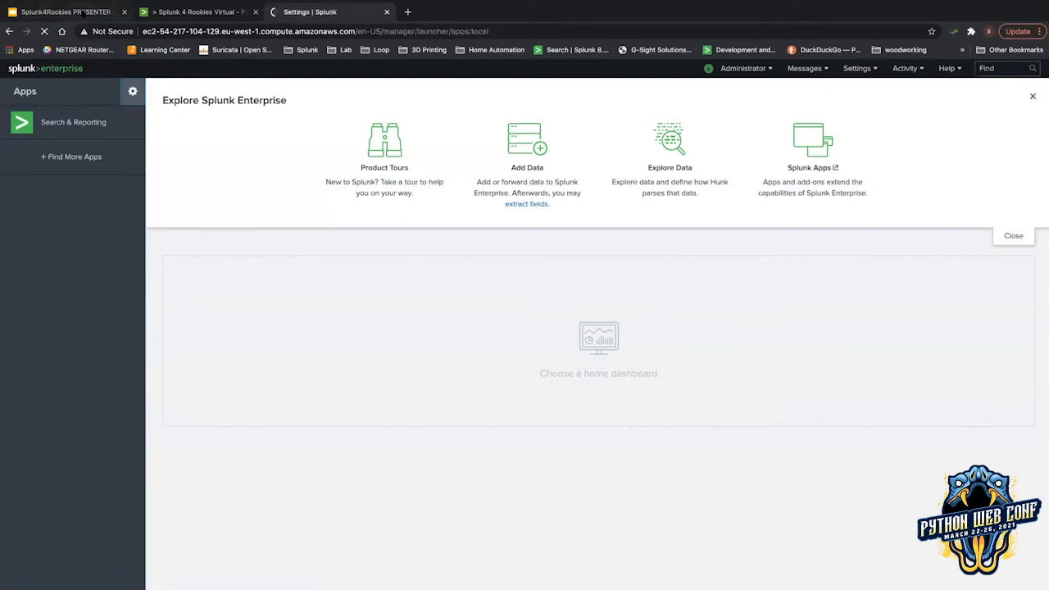
{"action": "left_click", "coordinate": [83, 13]}
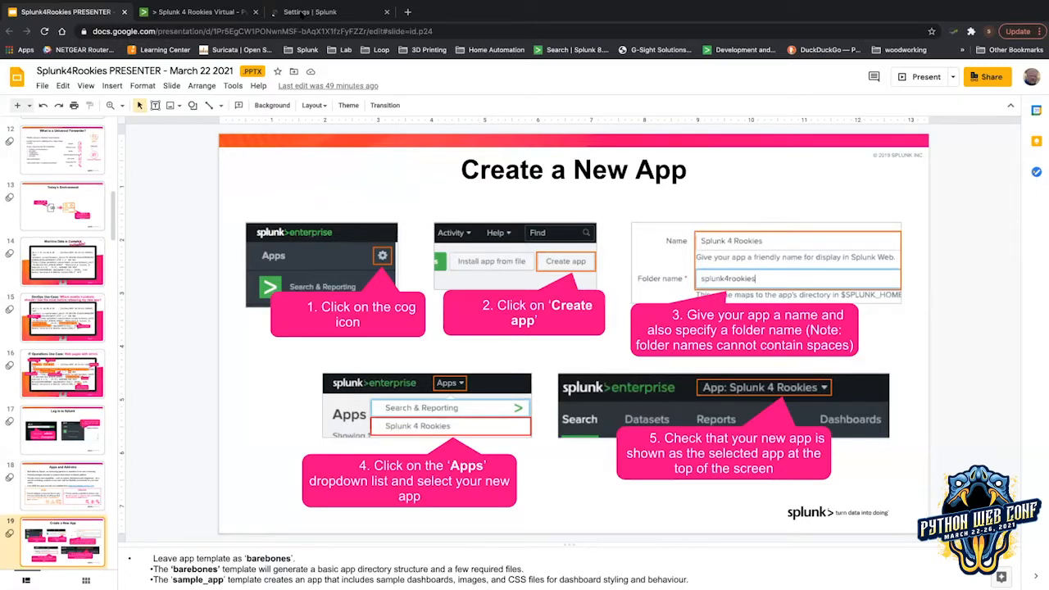
{"action": "left_click", "coordinate": [302, 13]}
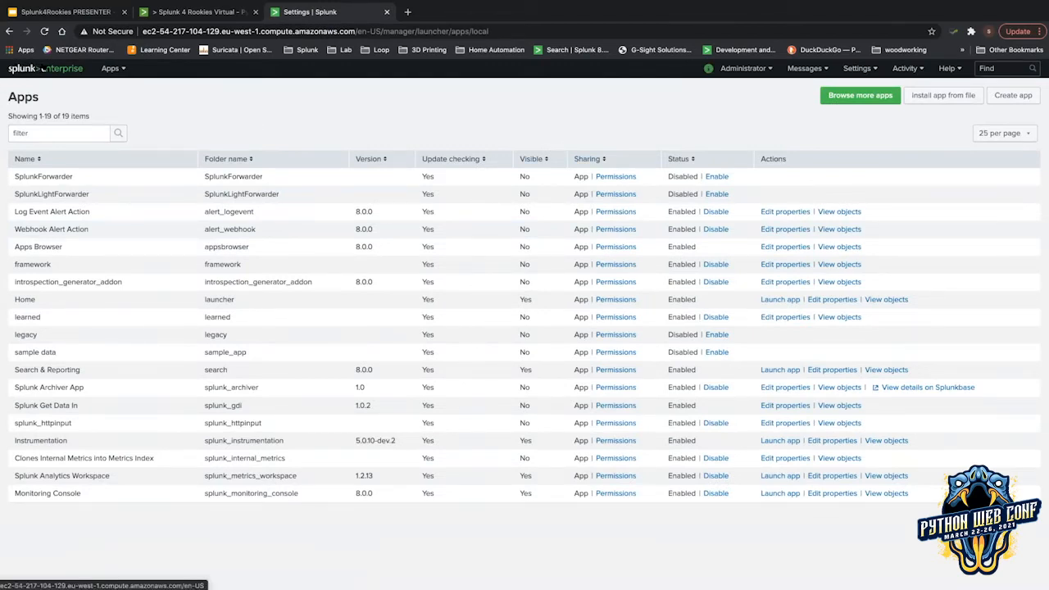
Close the extra registration tab and reopen Apps management from the Splunk home page.
{"action": "left_click", "coordinate": [39, 69]}
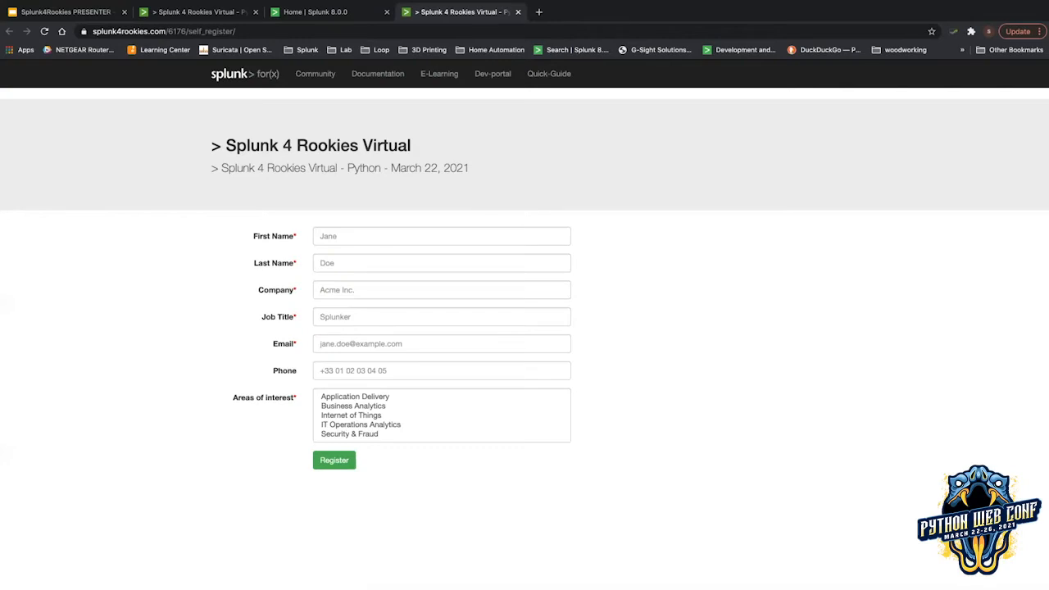
{"action": "mouse_move", "coordinate": [538, 3]}
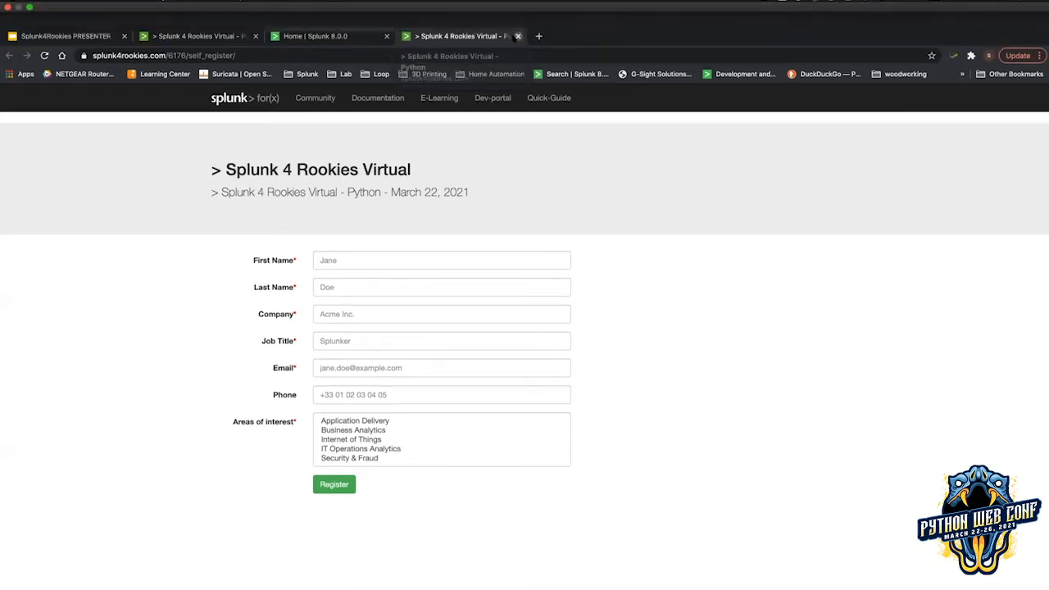
{"action": "left_click", "coordinate": [517, 36]}
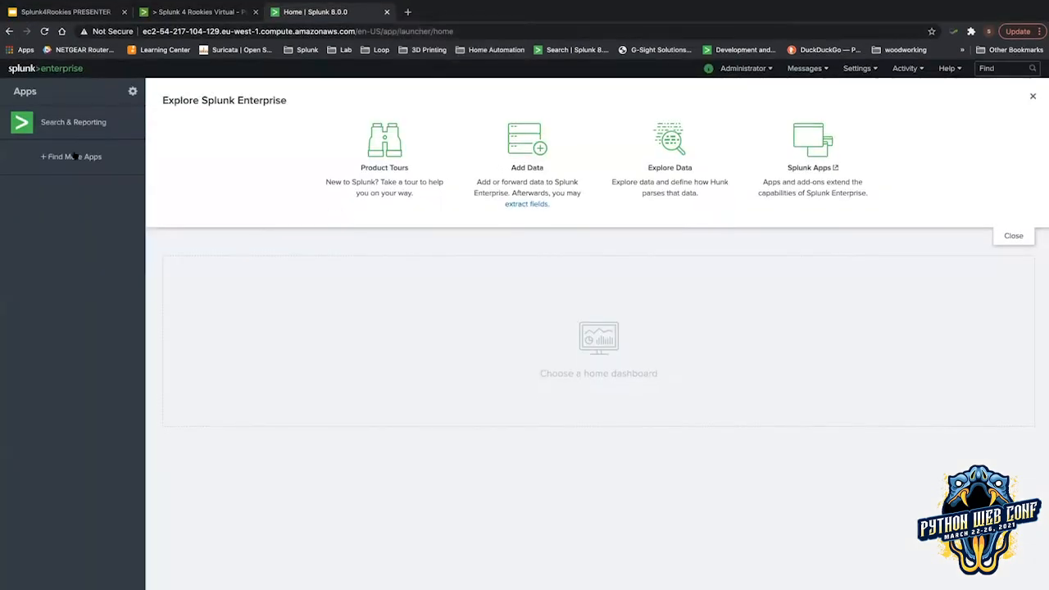
{"action": "left_click", "coordinate": [125, 90]}
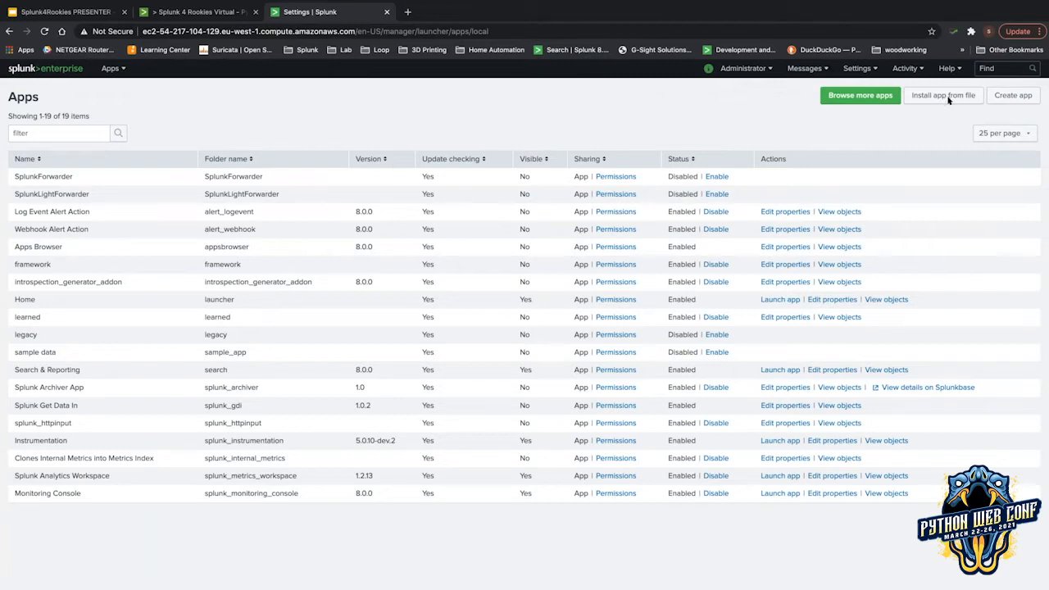
Start a new app named 'Splunk 4 Rookies' with folder name splunk4rookies.
{"action": "left_click", "coordinate": [1012, 95]}
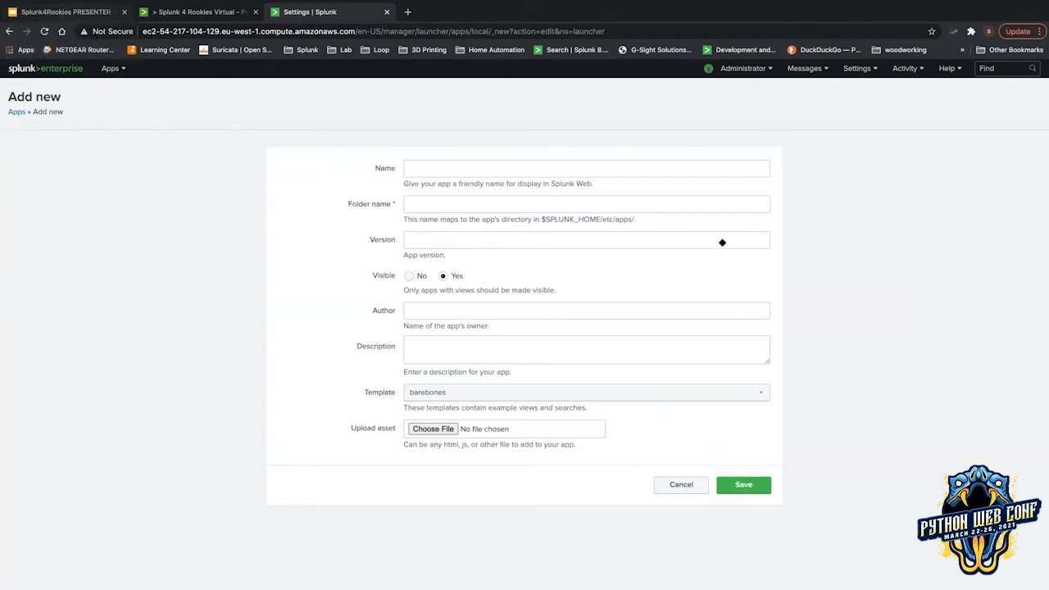
{"action": "key", "text": "ctrl+1"}
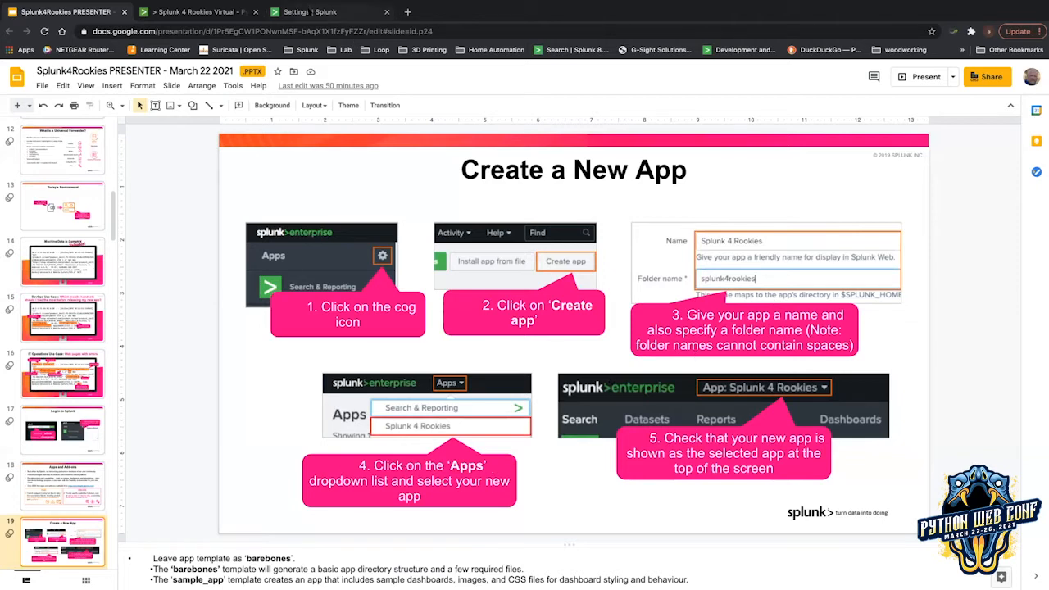
{"action": "left_click", "coordinate": [310, 10]}
{"action": "type", "text": "S"}
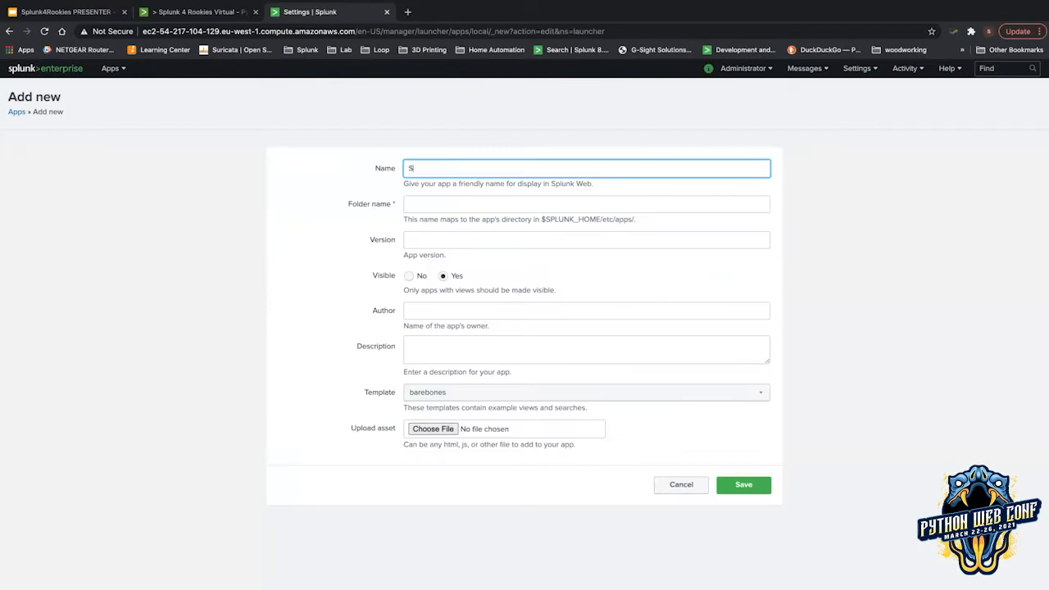
{"action": "type", "text": "plunk 4 Rookies"}
{"action": "key", "text": "Tab"}
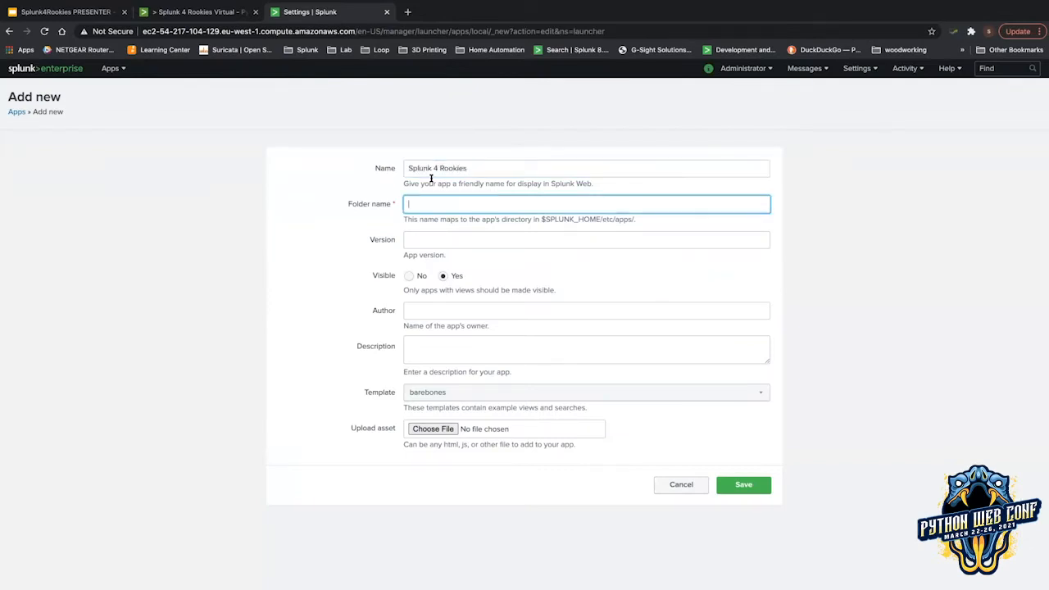
{"action": "type", "text": "splunk4rookies"}
Set version 1.0.0, enter the author's name, and save the new app.
{"action": "left_click", "coordinate": [439, 232]}
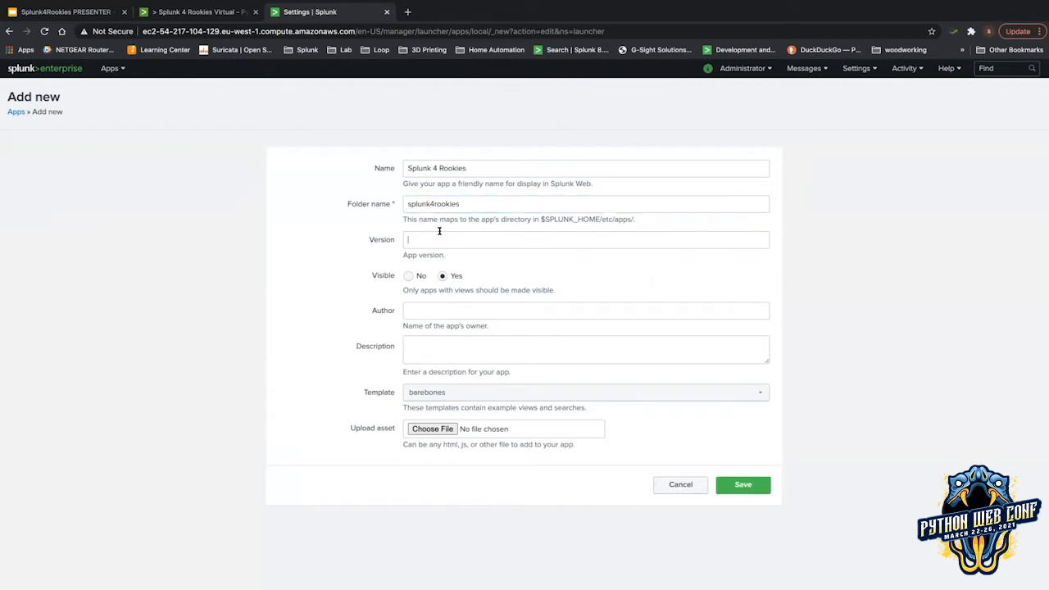
{"action": "type", "text": "1.0.0"}
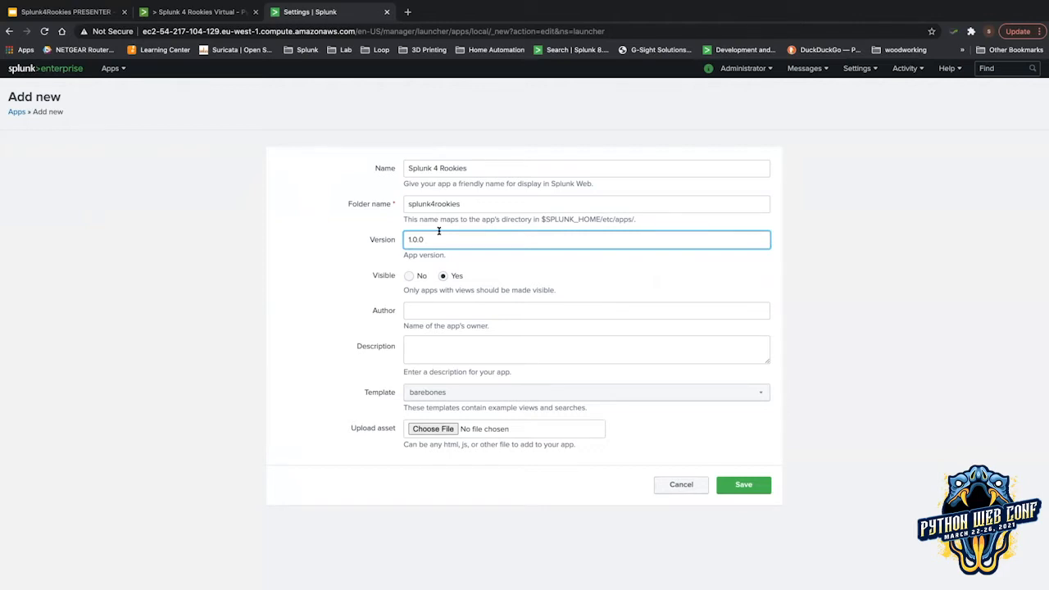
{"action": "left_click", "coordinate": [416, 308]}
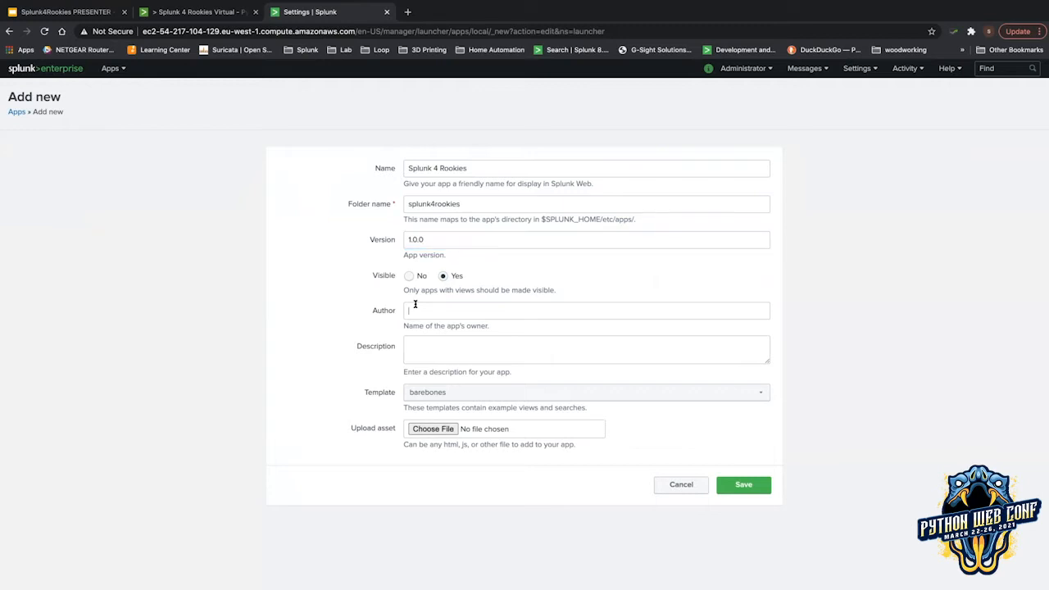
{"action": "type", "text": "Sammu"}
{"action": "key", "text": "BackSpace"}
{"action": "type", "text": "y"}
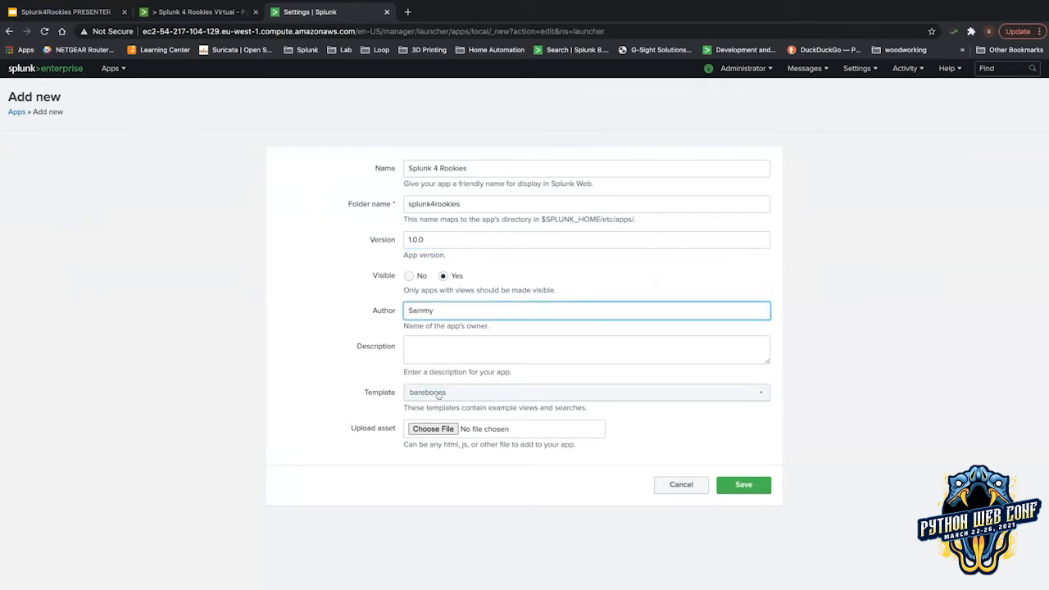
{"action": "left_click", "coordinate": [78, 12]}
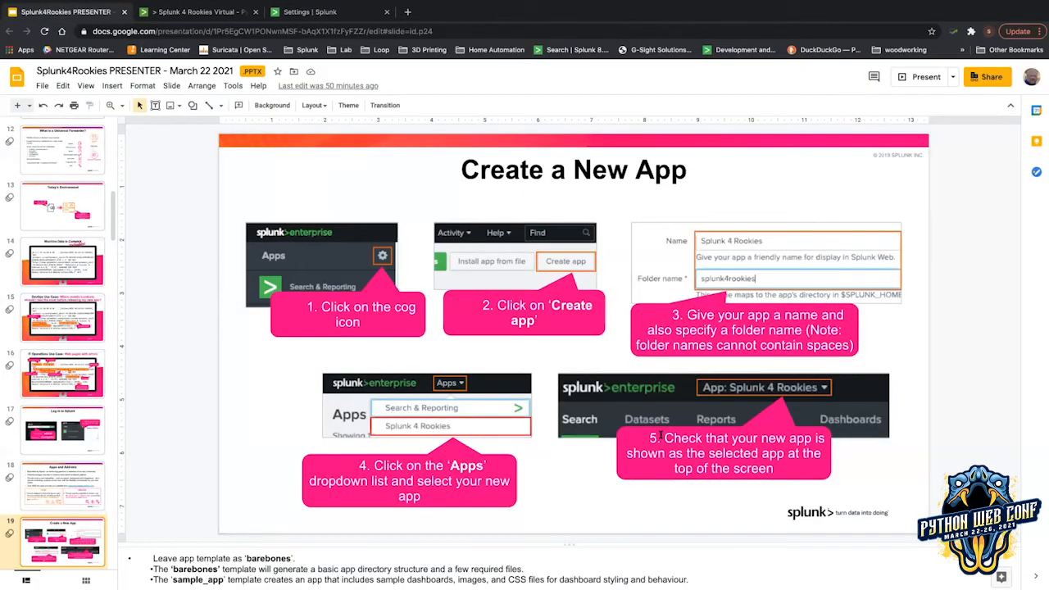
{"action": "left_click", "coordinate": [312, 8]}
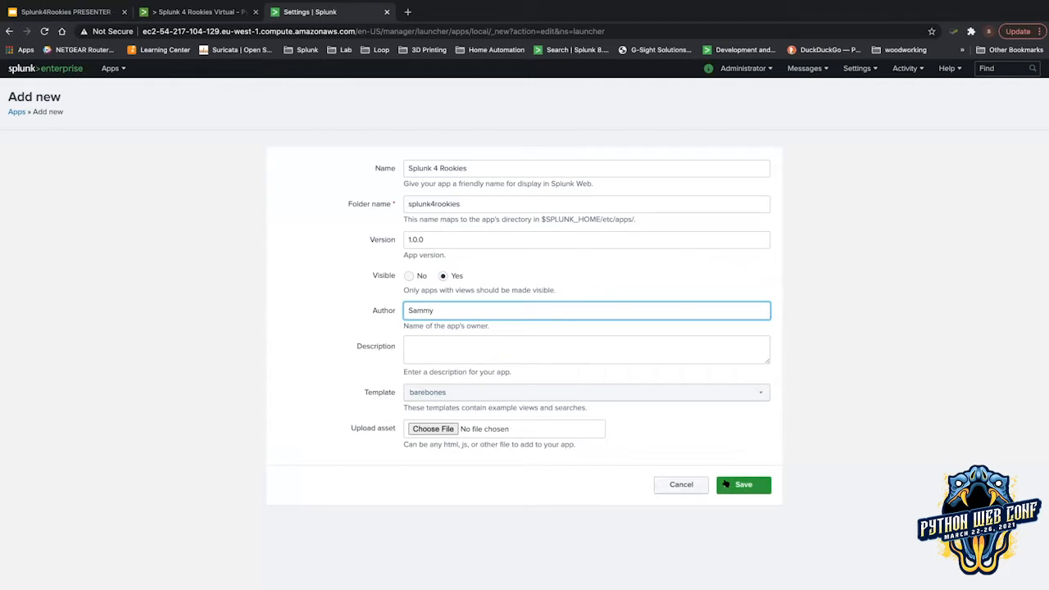
{"action": "left_click", "coordinate": [726, 485]}
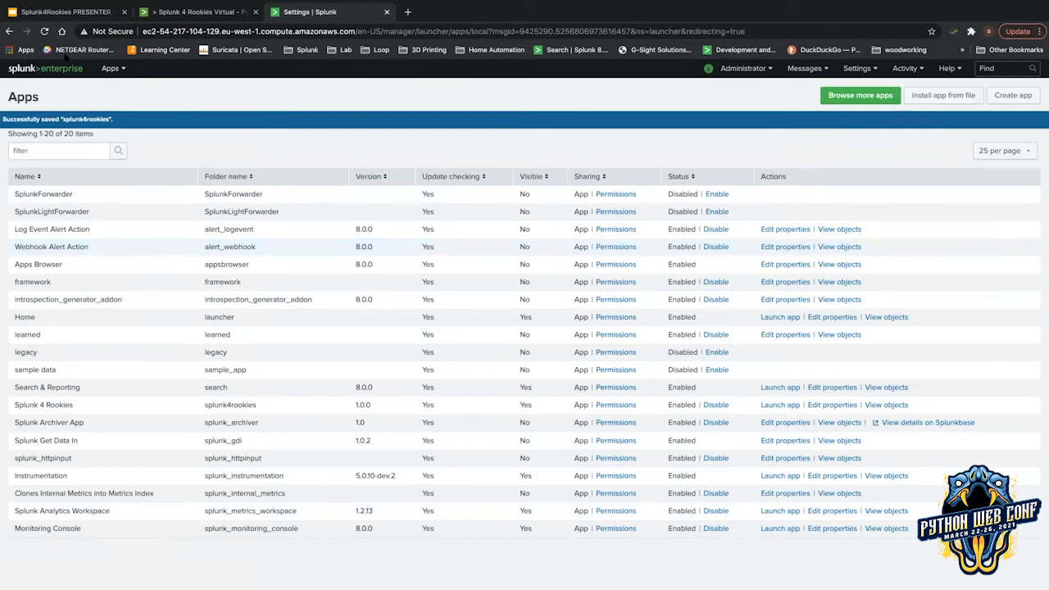
{"action": "left_click", "coordinate": [57, 66]}
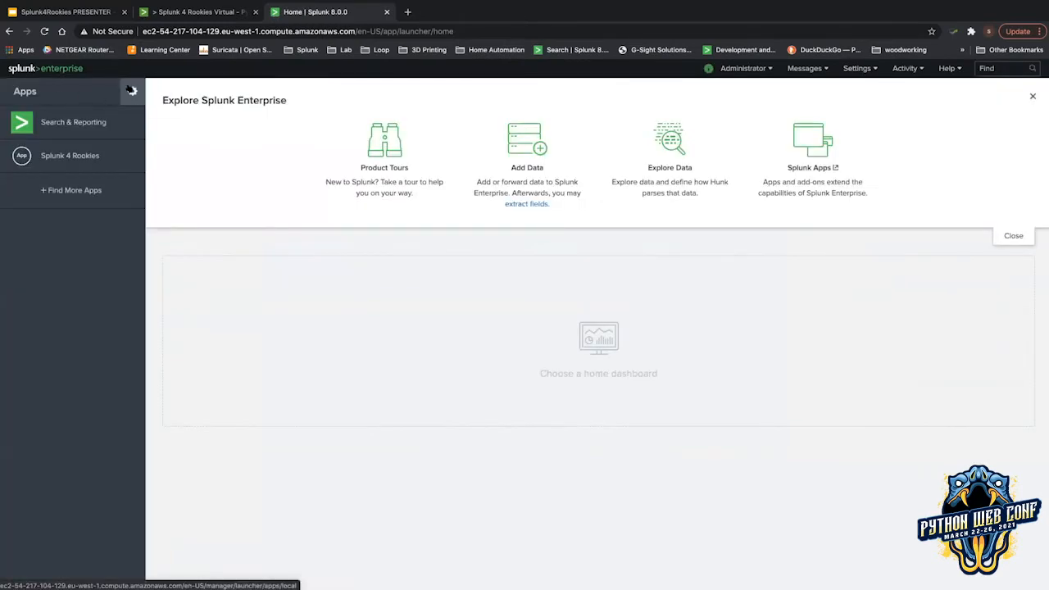
Confirm Splunk 4 Rookies in the apps list and open the Apps switcher dropdown.
{"action": "left_click", "coordinate": [131, 90]}
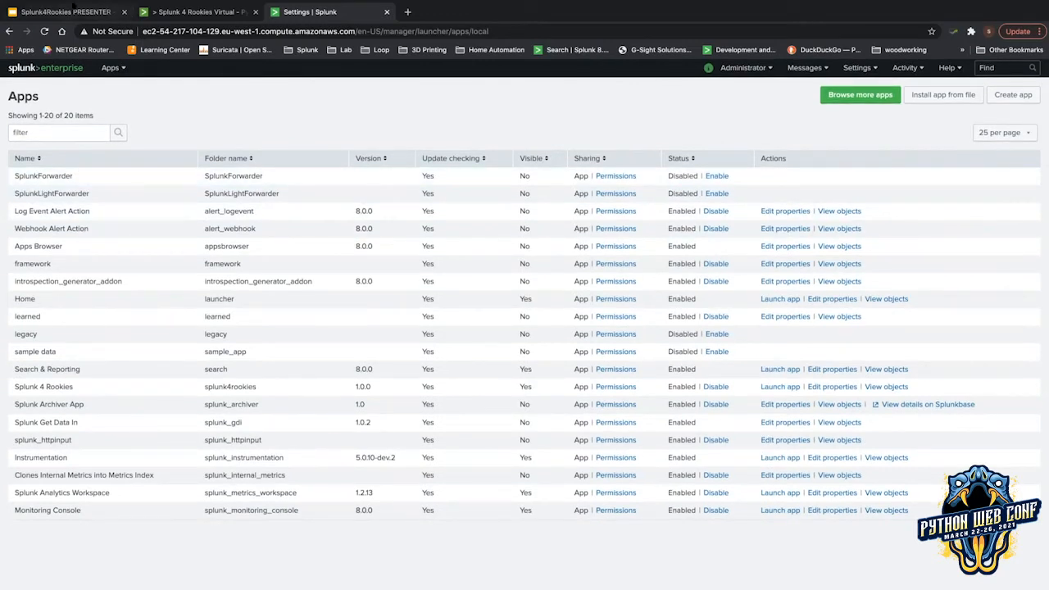
{"action": "left_click", "coordinate": [72, 11]}
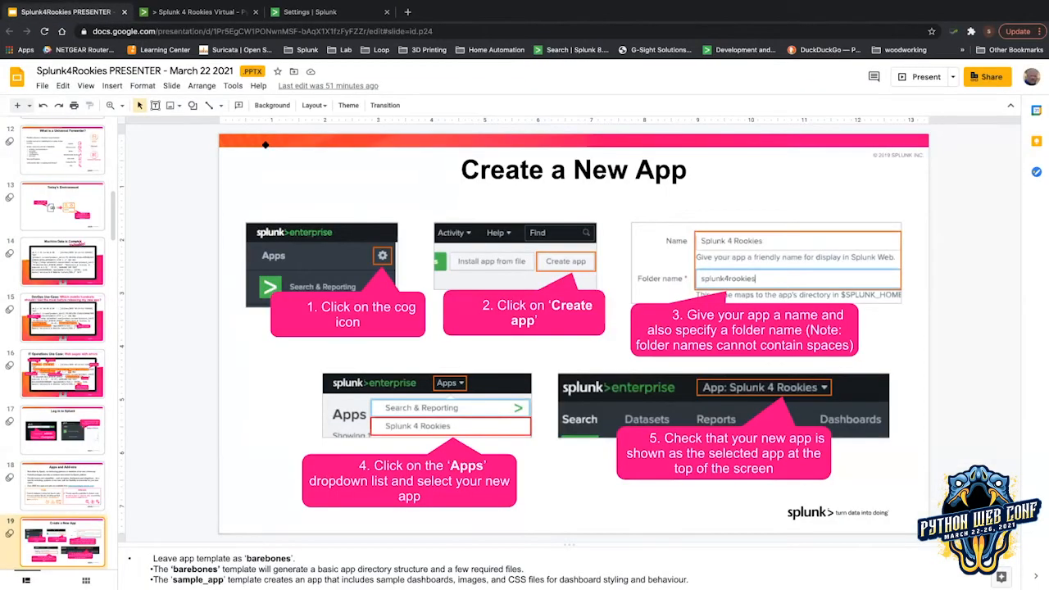
{"action": "left_click", "coordinate": [327, 16]}
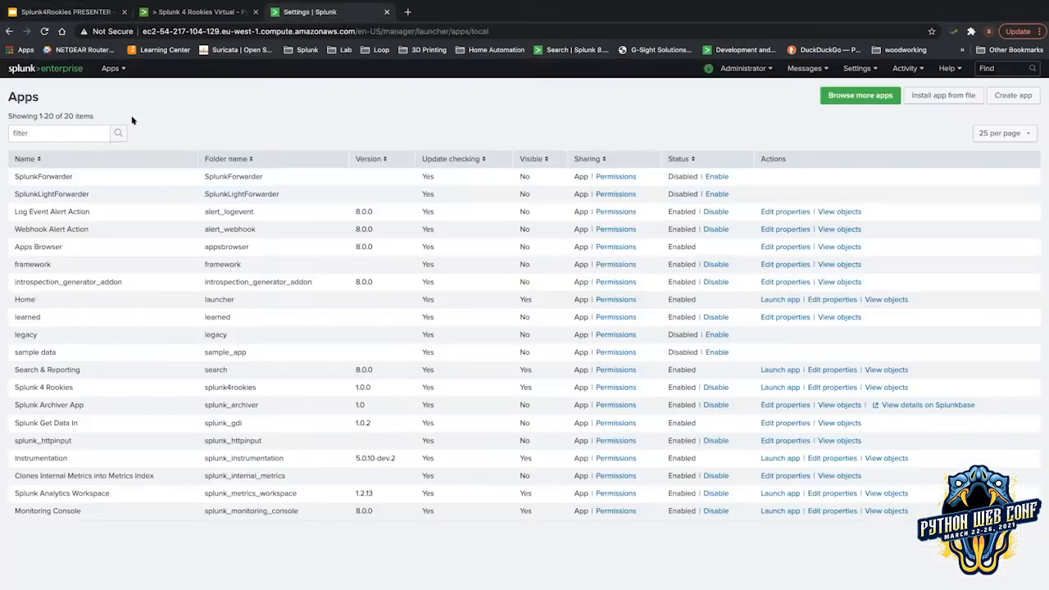
{"action": "left_click", "coordinate": [115, 69]}
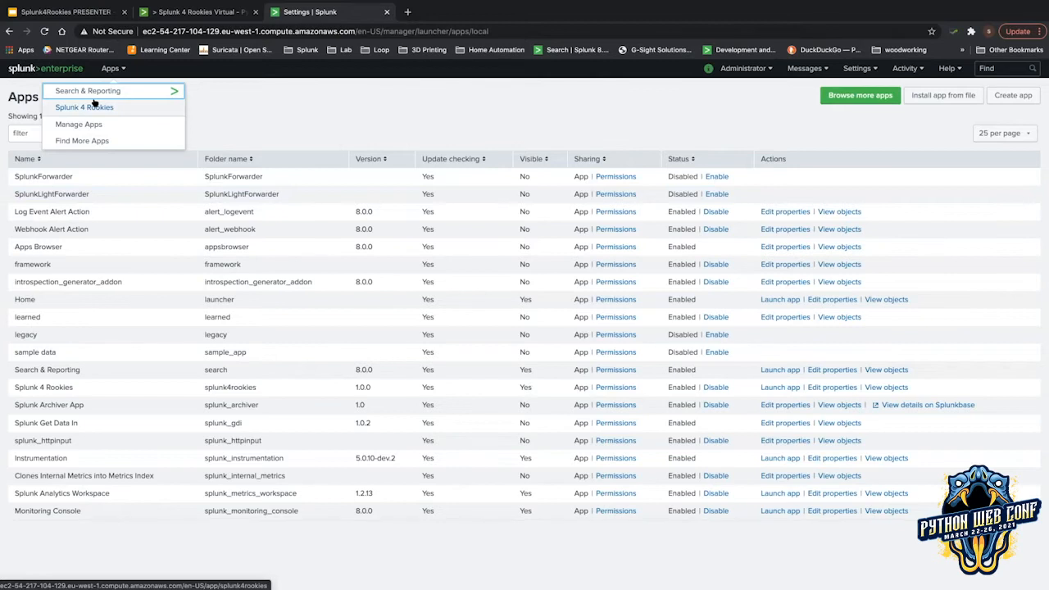
Switch to the Splunk 4 Rookies app, focus its search bar, and return to the slides.
{"action": "left_click", "coordinate": [96, 104]}
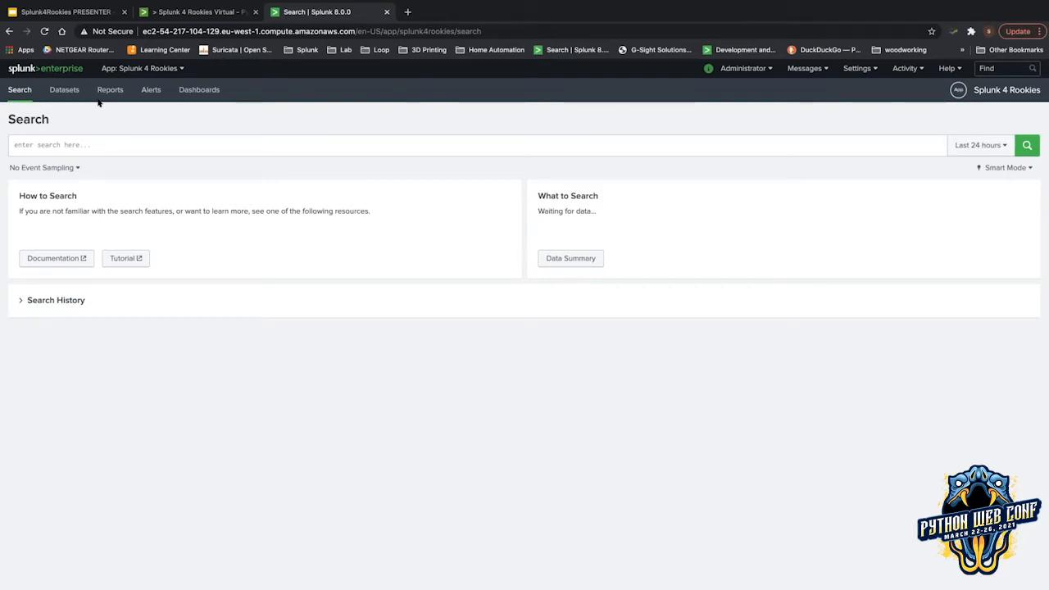
{"action": "left_click", "coordinate": [98, 144]}
{"action": "left_click", "coordinate": [74, 8]}
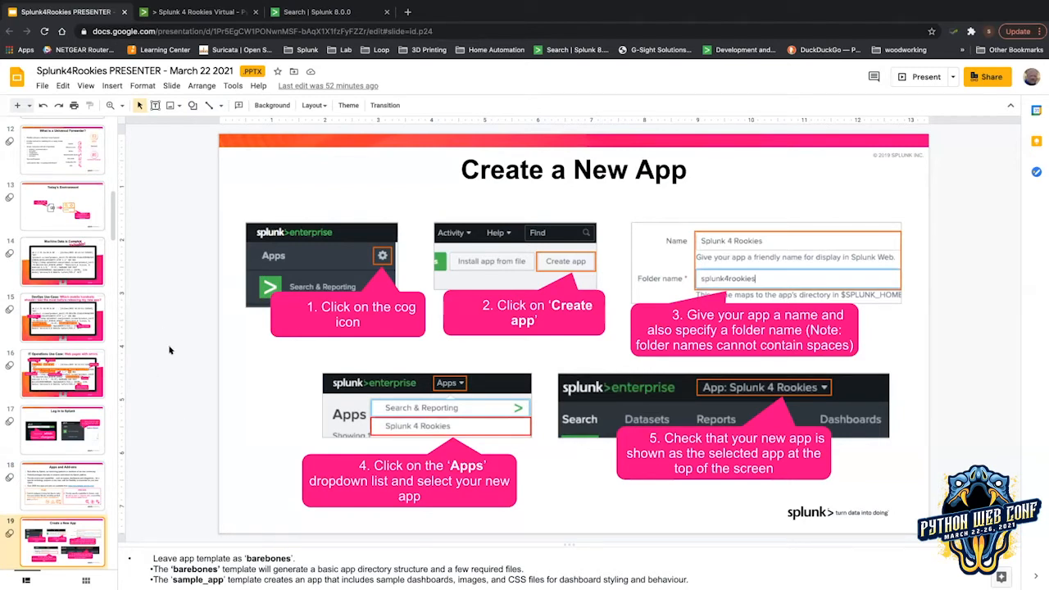
Advance to the Add Some Data slide and open Add Data from Splunk Settings.
{"action": "key", "text": "Down"}
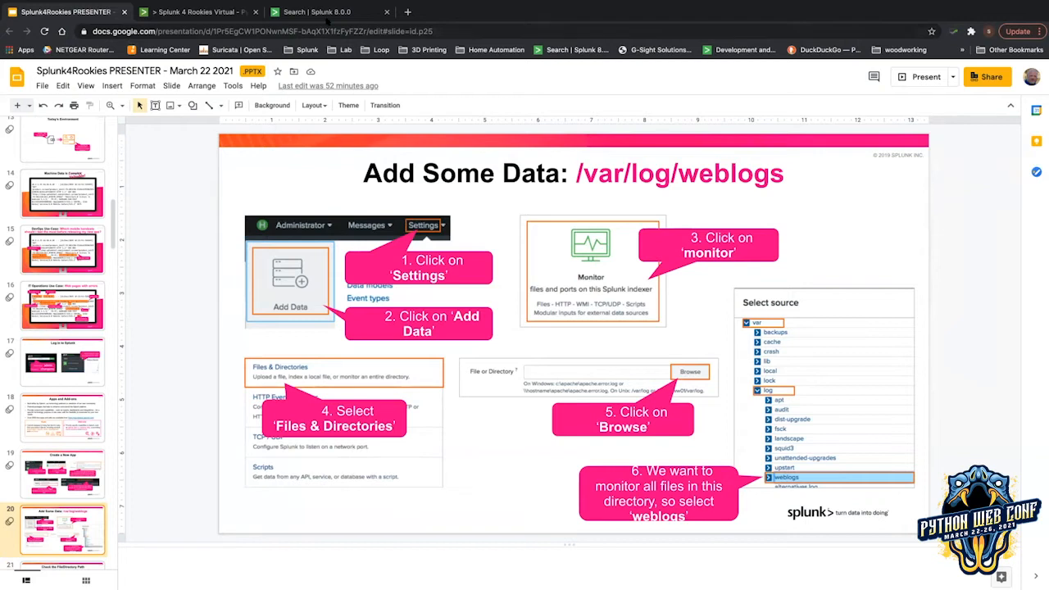
{"action": "left_click", "coordinate": [328, 15]}
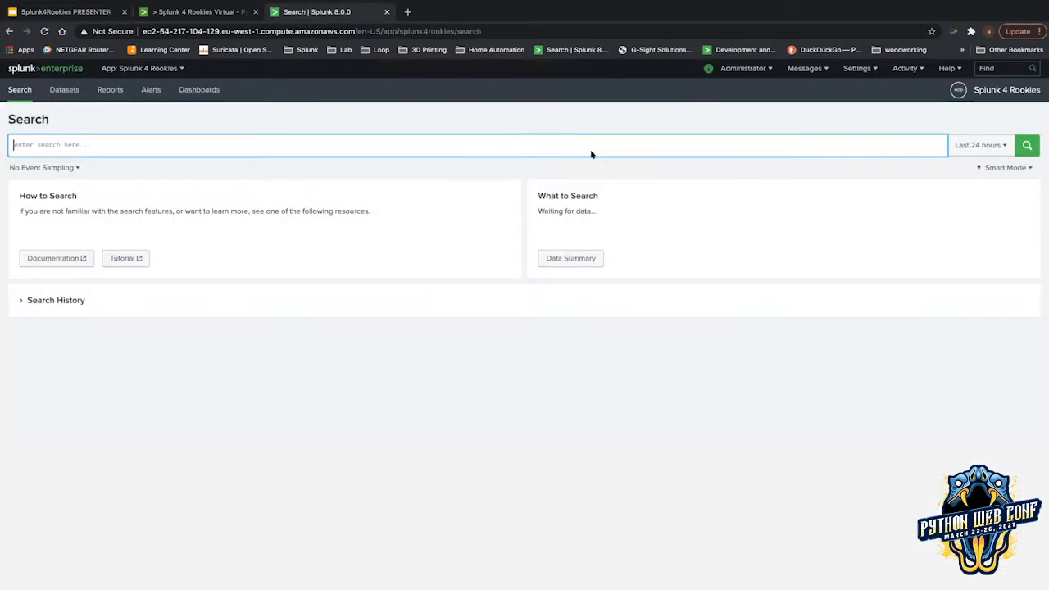
{"action": "left_click", "coordinate": [857, 68]}
{"action": "left_click", "coordinate": [730, 127]}
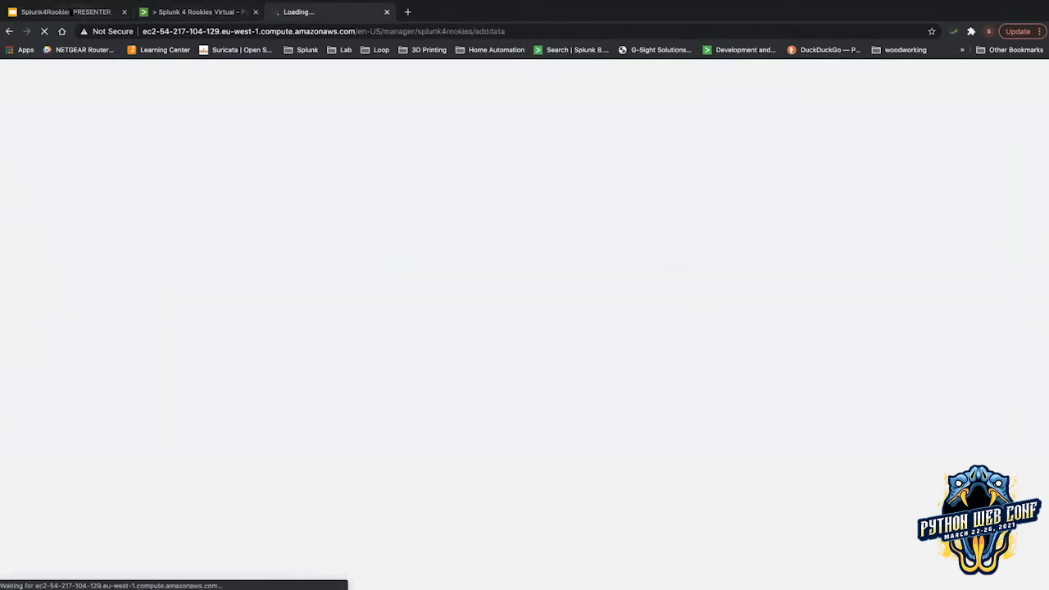
{"action": "left_click", "coordinate": [72, 12]}
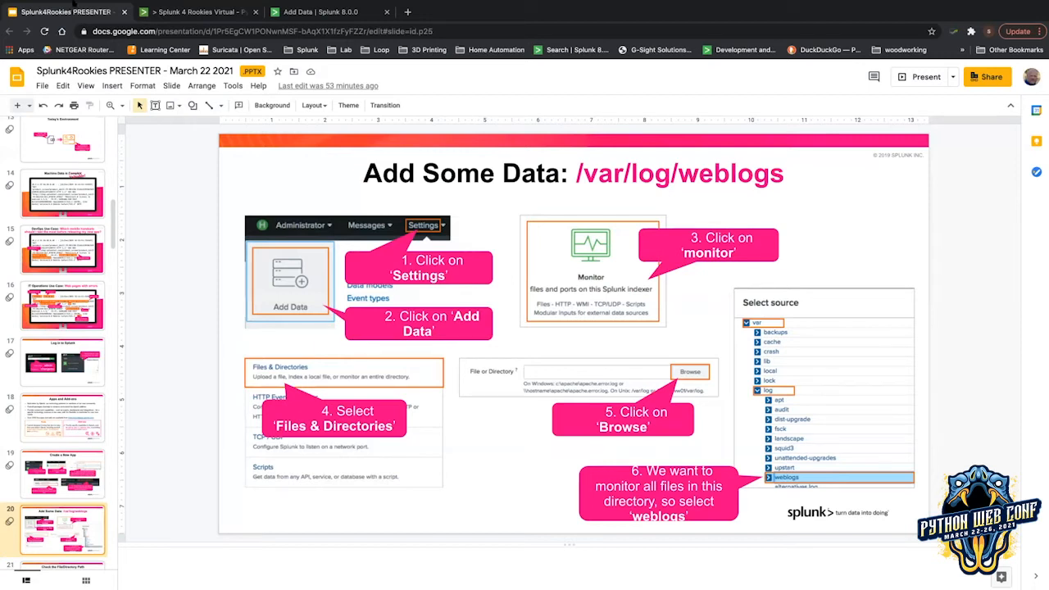
{"action": "left_click", "coordinate": [326, 13]}
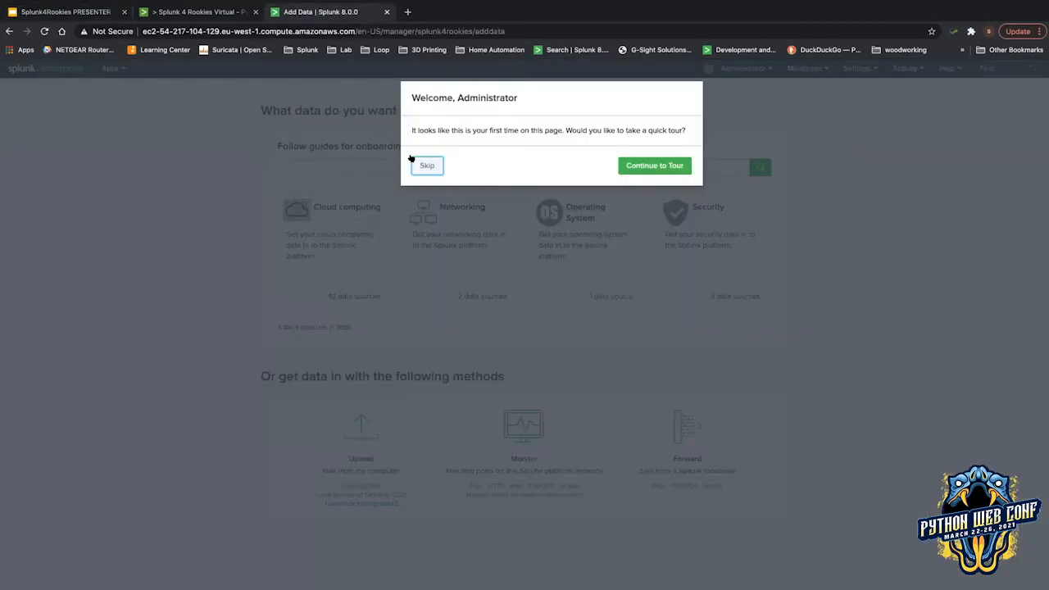
Skip the tour and choose Monitor with Files & Directories as the data source.
{"action": "left_click", "coordinate": [420, 165]}
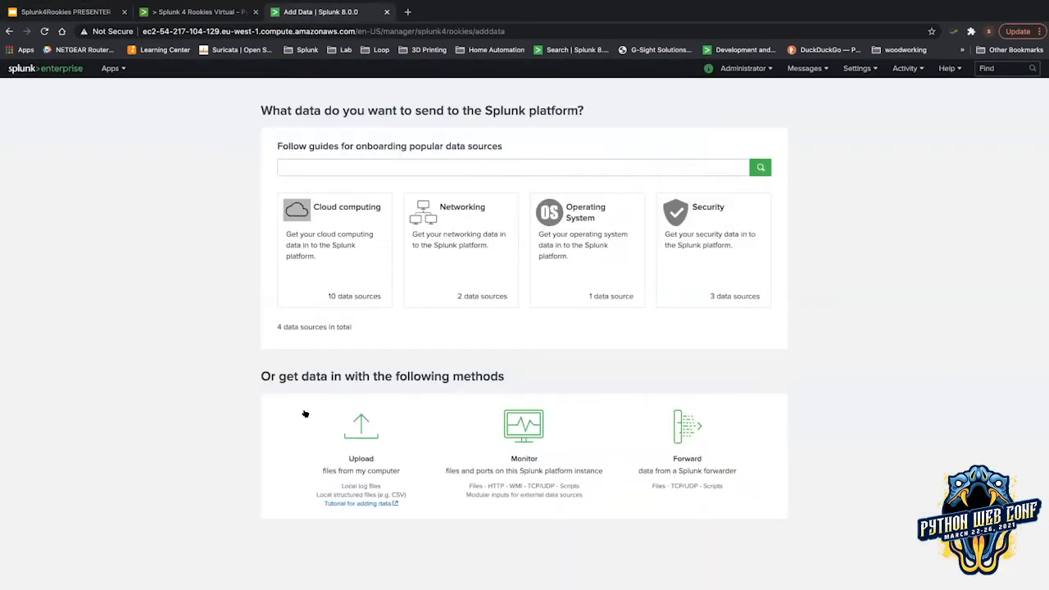
{"action": "left_click", "coordinate": [505, 430]}
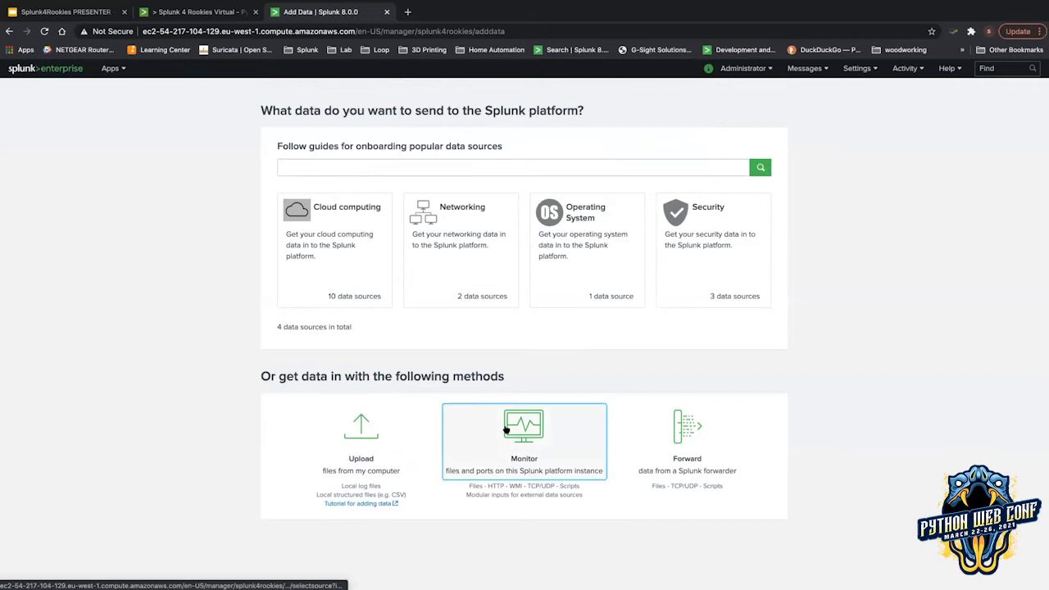
{"action": "left_click", "coordinate": [89, 12]}
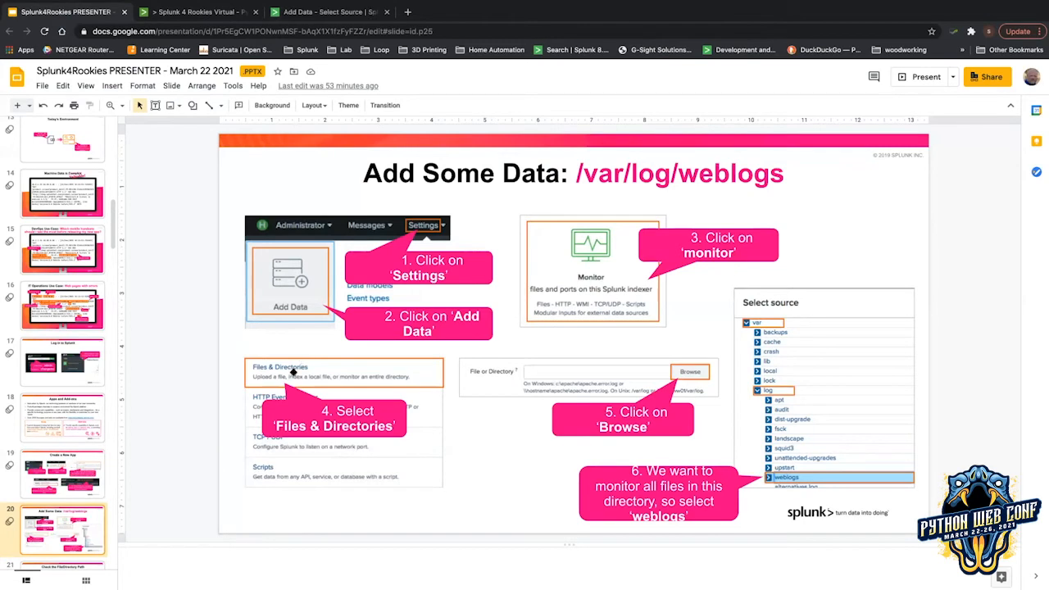
{"action": "left_click", "coordinate": [338, 13]}
{"action": "left_click", "coordinate": [300, 152]}
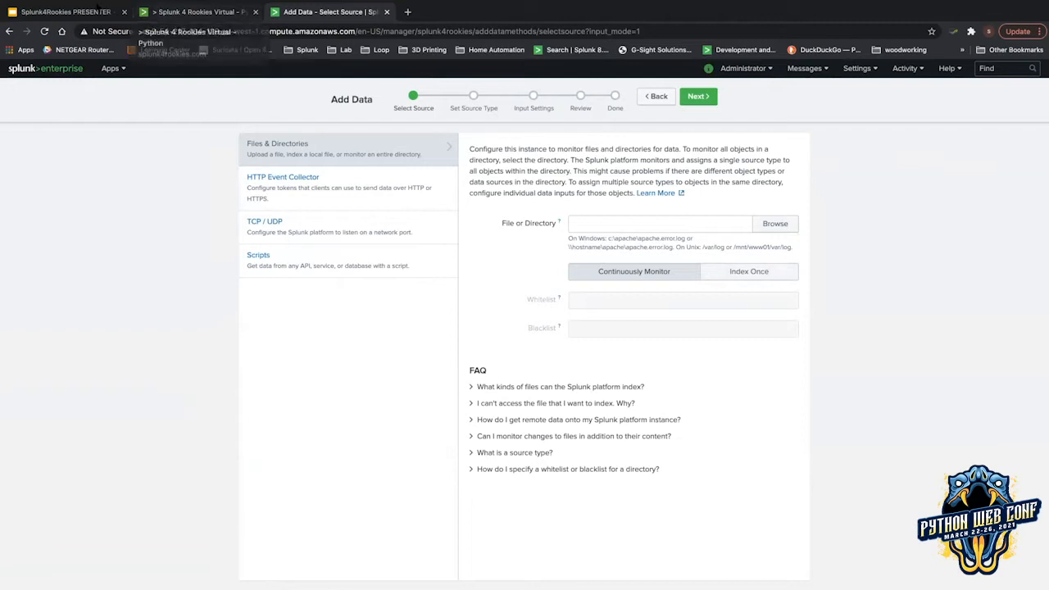
Toggle Index Once for the source, then go back to the Add Data start page.
{"action": "left_click", "coordinate": [82, 12]}
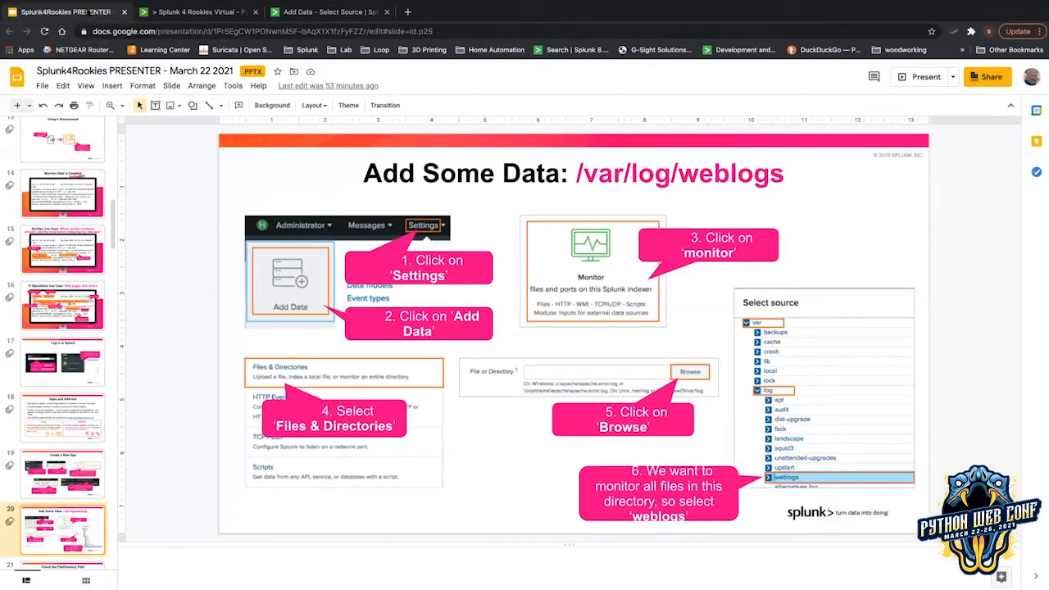
{"action": "left_click", "coordinate": [302, 9]}
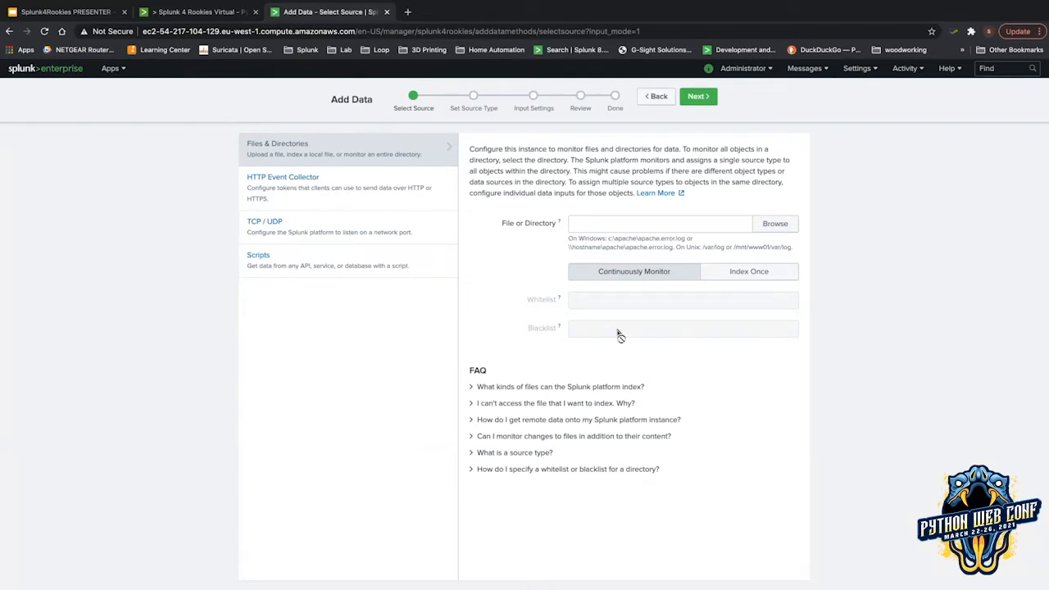
{"action": "left_click", "coordinate": [736, 270]}
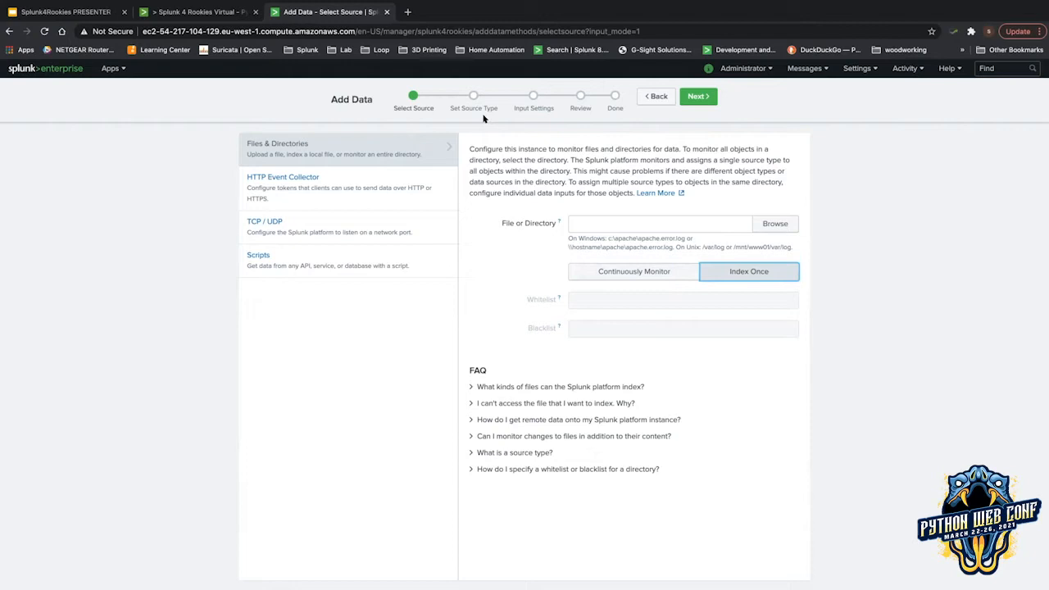
{"action": "left_click", "coordinate": [653, 95]}
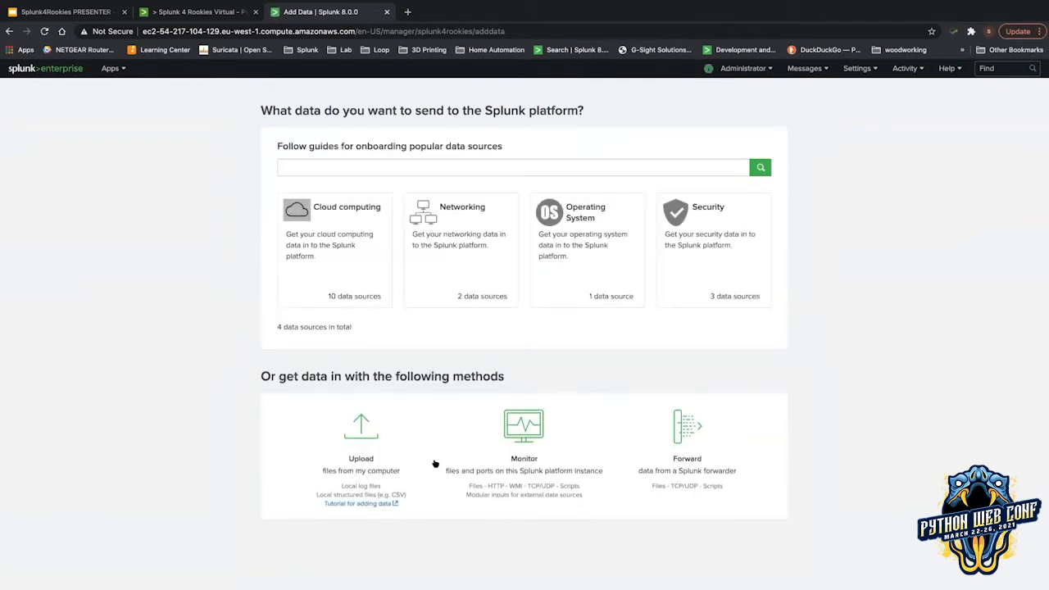
Choose Monitor with Files & Directories as the source, set to Index Once.
{"action": "left_click", "coordinate": [523, 431]}
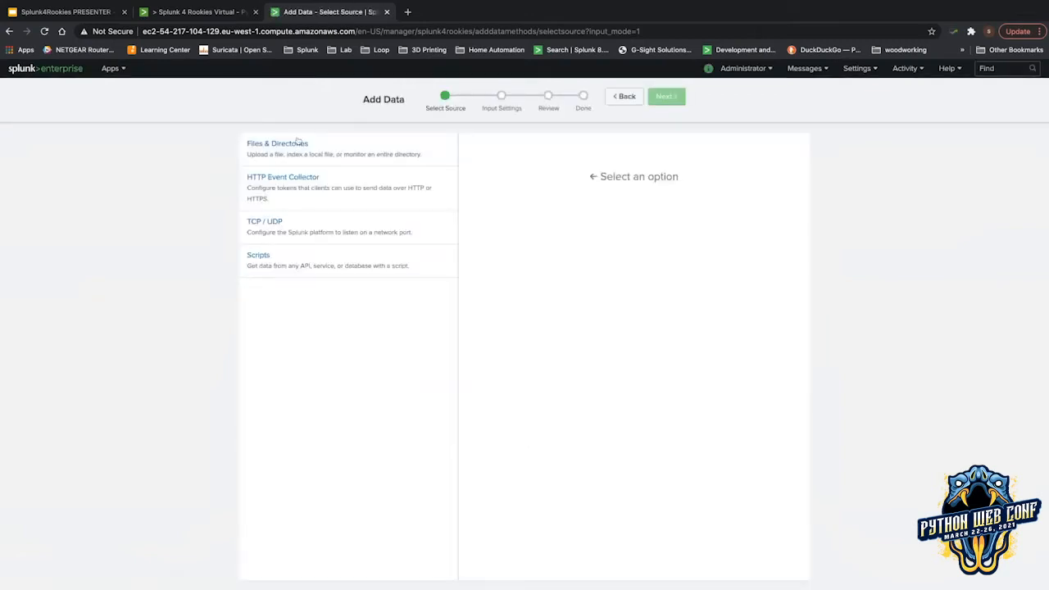
{"action": "left_click", "coordinate": [298, 140]}
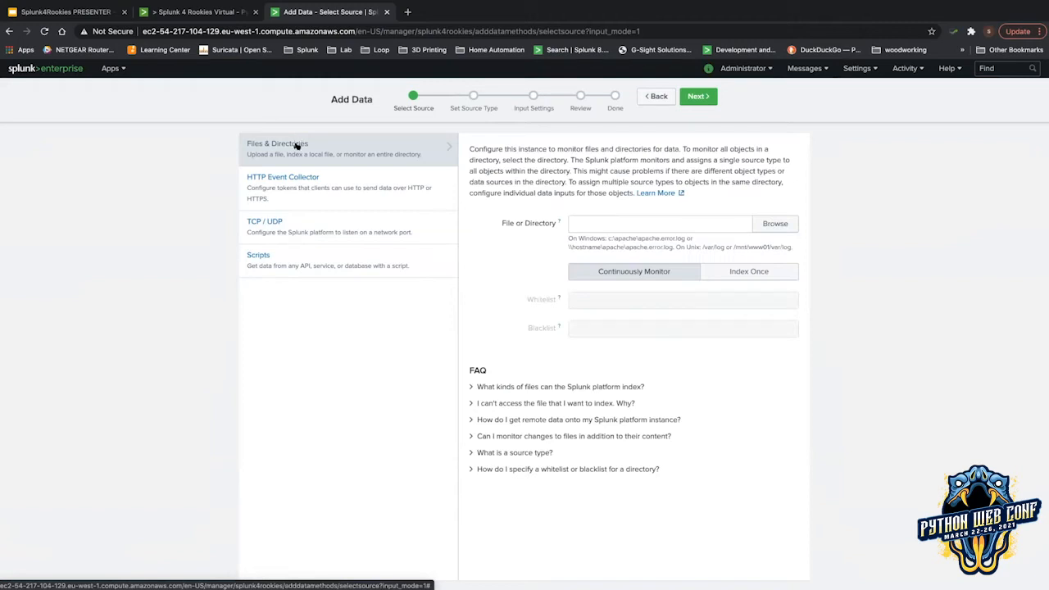
{"action": "left_click", "coordinate": [736, 271]}
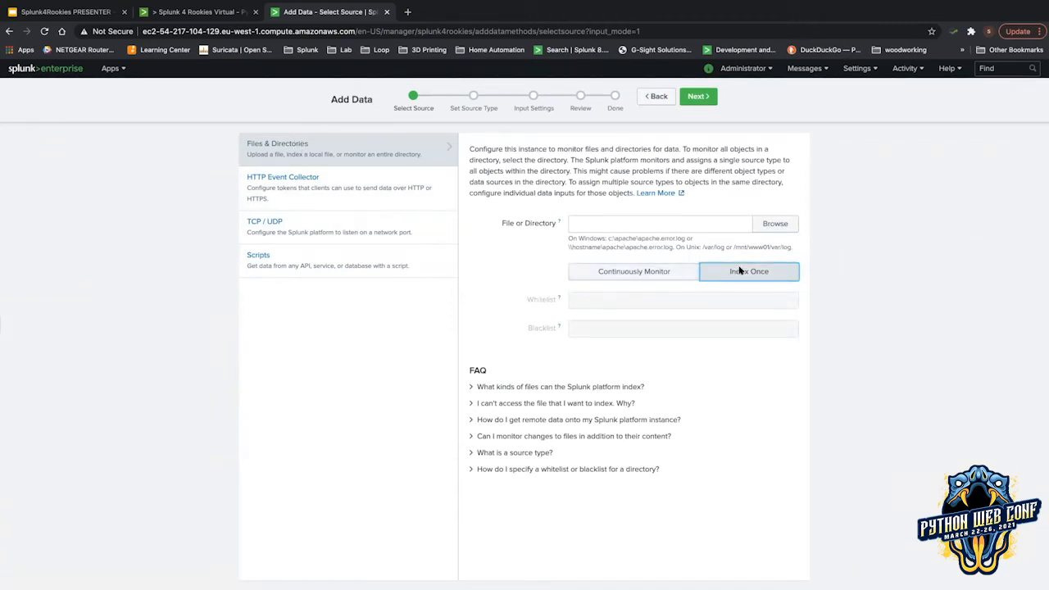
Open the Select source browser, checking the slide's directory instructions along the way.
{"action": "left_click", "coordinate": [772, 224]}
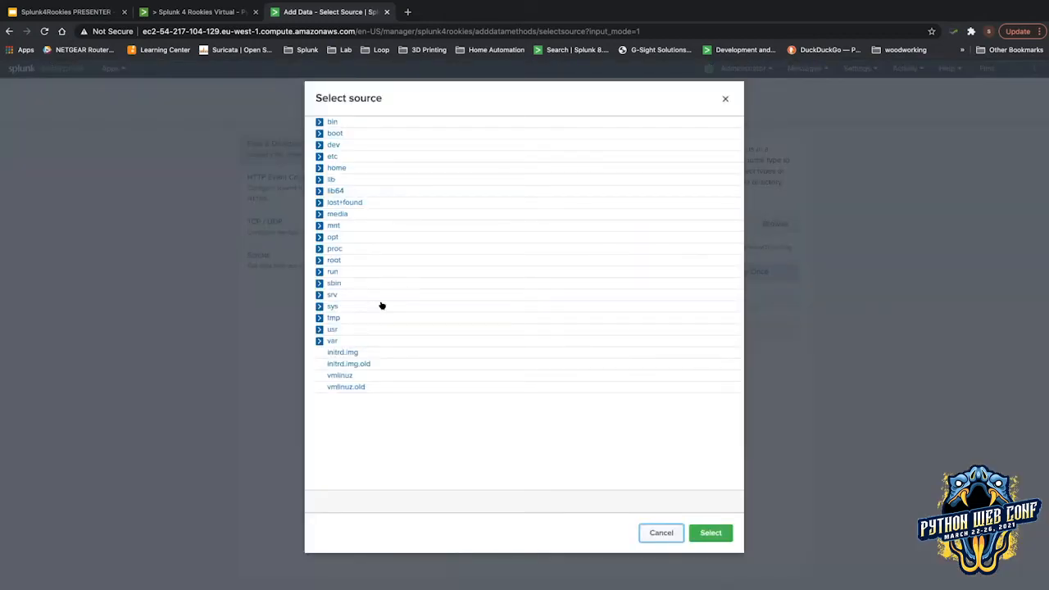
{"action": "left_click", "coordinate": [82, 13]}
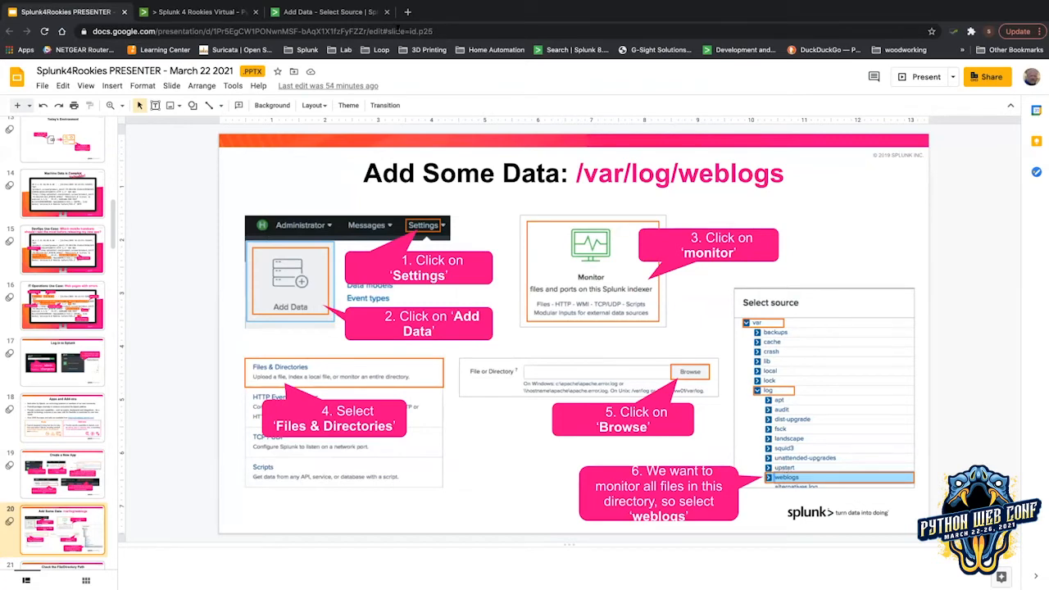
{"action": "left_click", "coordinate": [312, 13]}
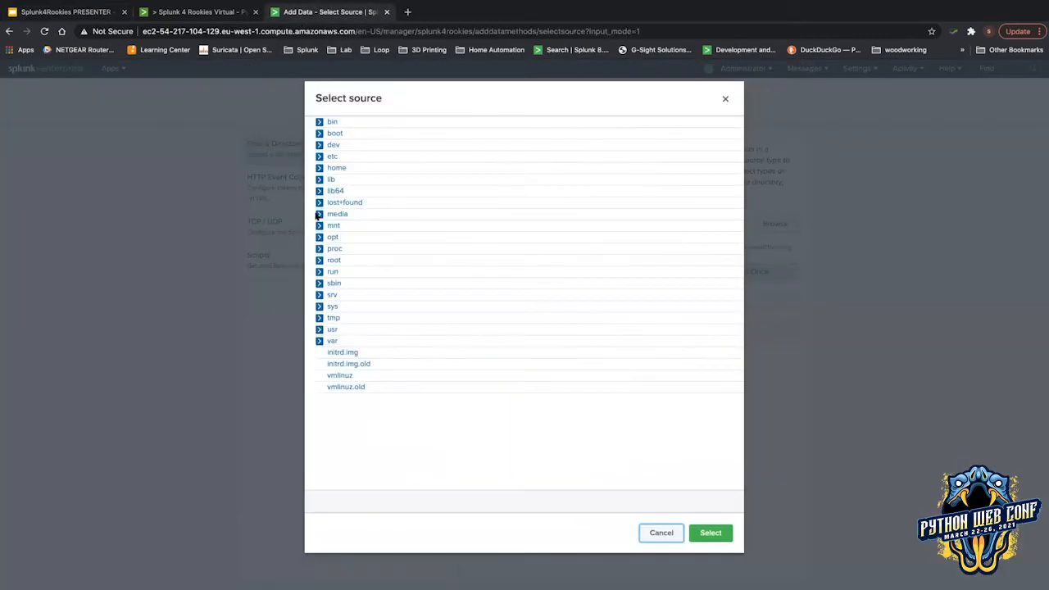
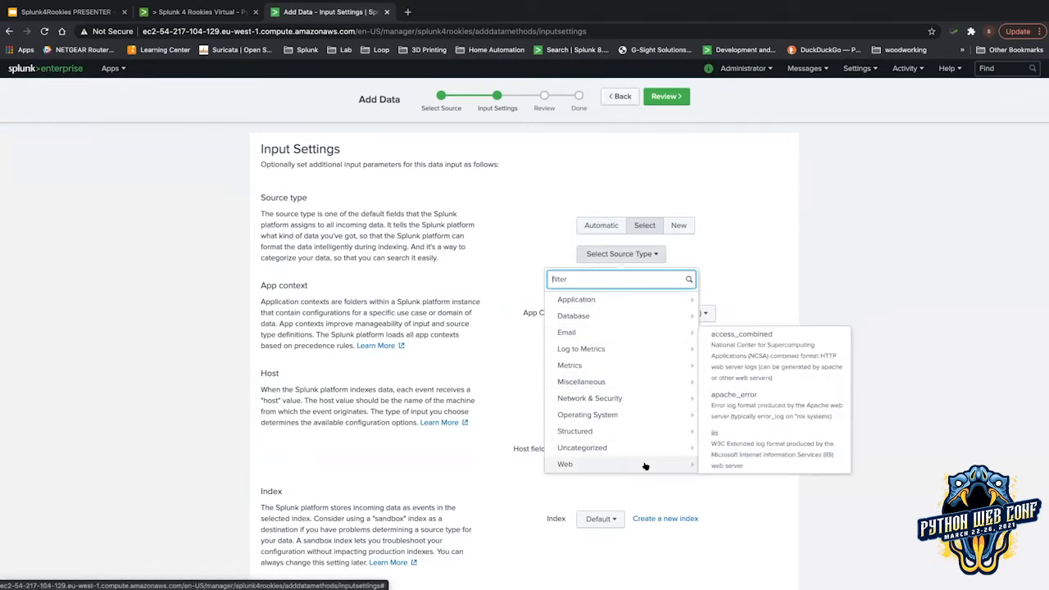
Choose access_combined as the input's source type and bring up the Select Your Source Type slide.
{"action": "left_click", "coordinate": [782, 344]}
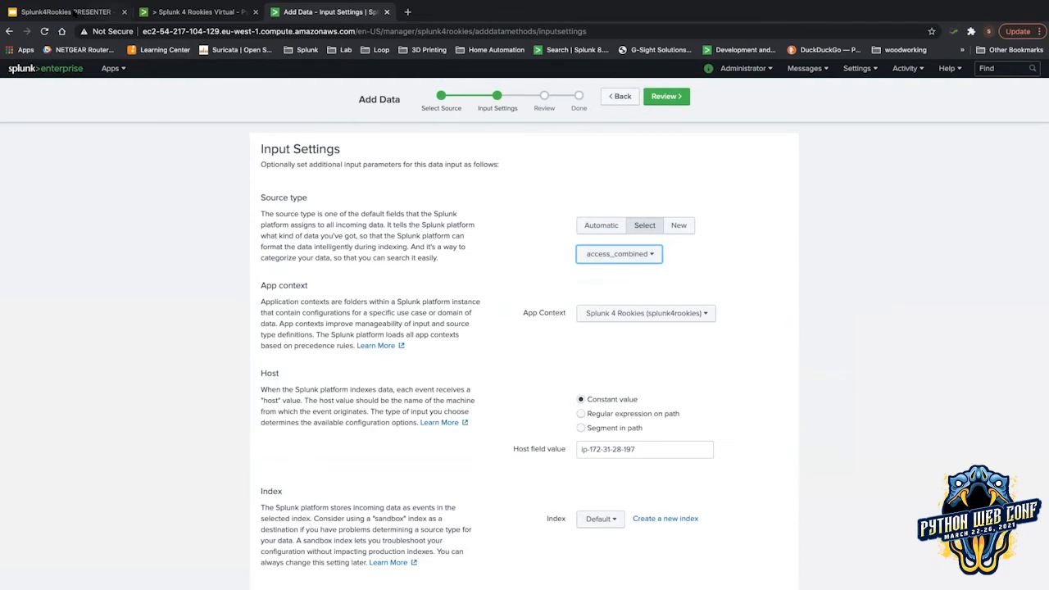
{"action": "left_click", "coordinate": [82, 19]}
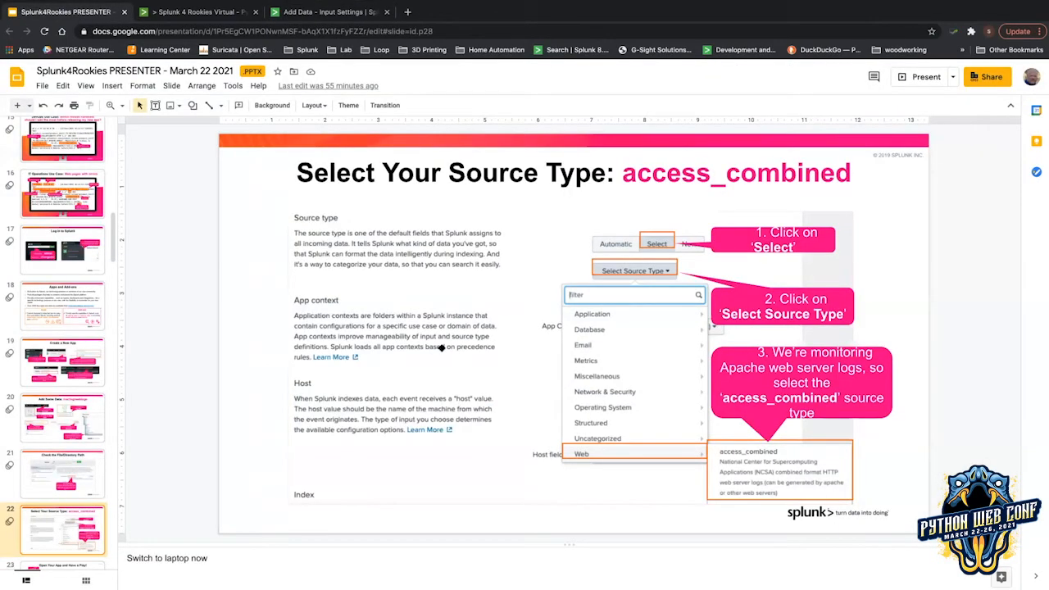
Page between the source type and Open Your App slides, then return to Splunk's Input Settings.
{"action": "key", "text": "Down"}
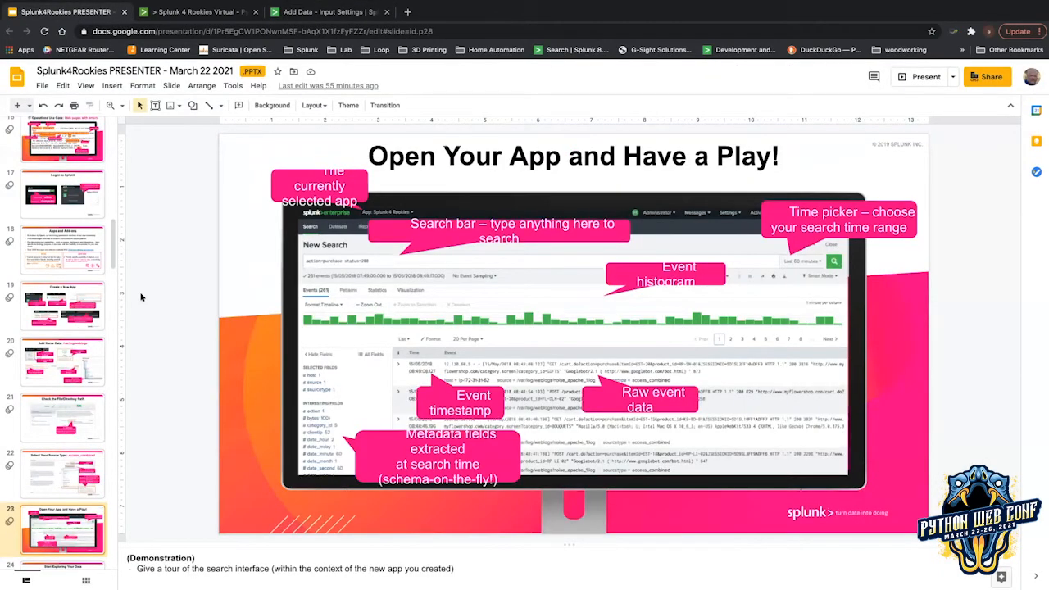
{"action": "key", "text": "Up"}
{"action": "key", "text": "Down"}
{"action": "key", "text": "Up"}
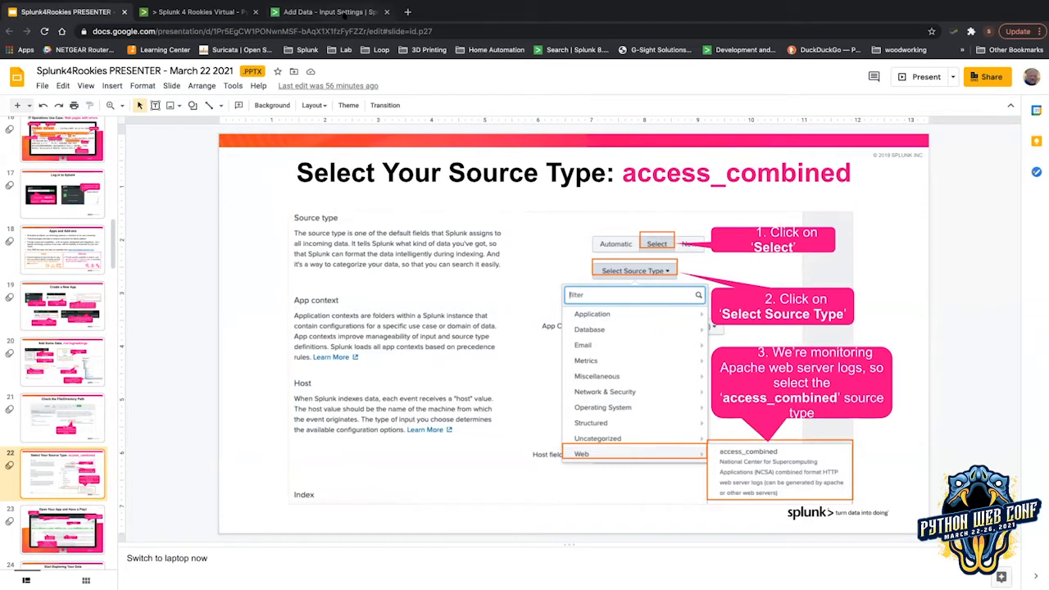
{"action": "left_click", "coordinate": [344, 13]}
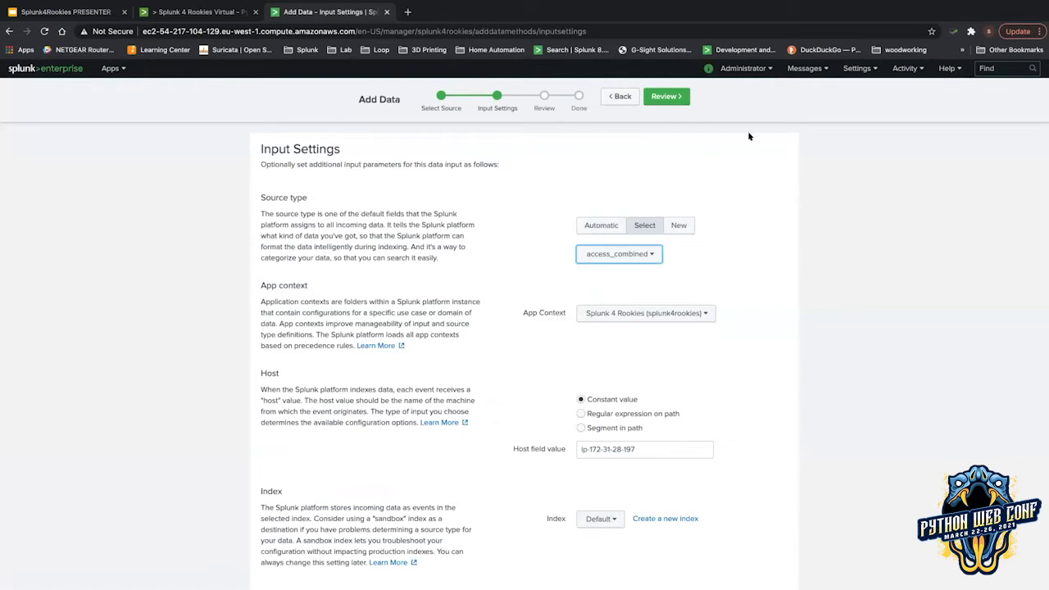
Scroll through the input settings and advance the Add Data wizard to its Review page.
{"action": "scroll", "coordinate": [729, 156], "scroll_direction": "down", "scroll_amount": 1}
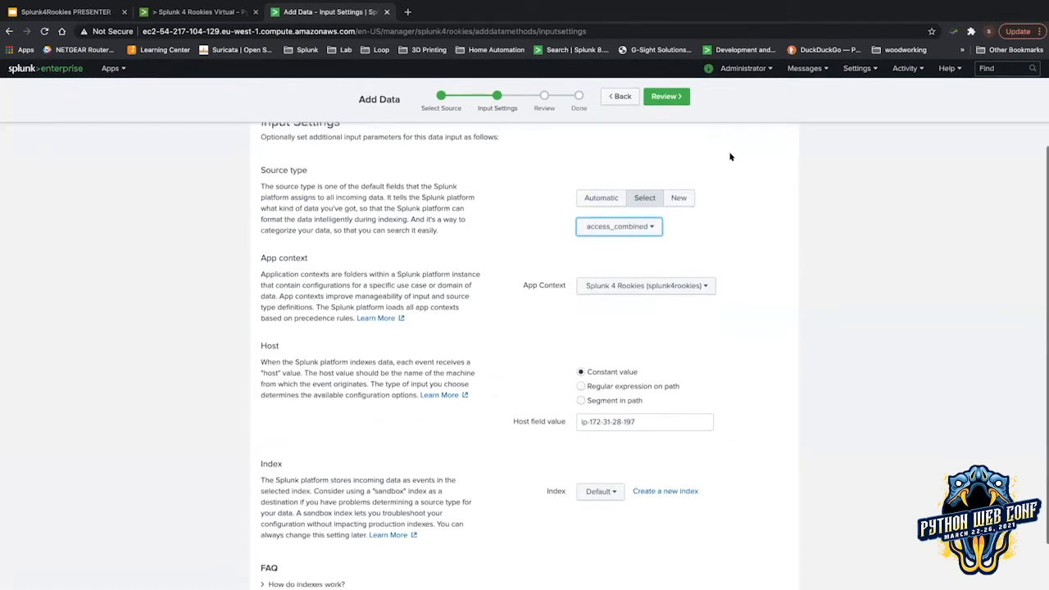
{"action": "scroll", "coordinate": [730, 156], "scroll_direction": "down", "scroll_amount": 1}
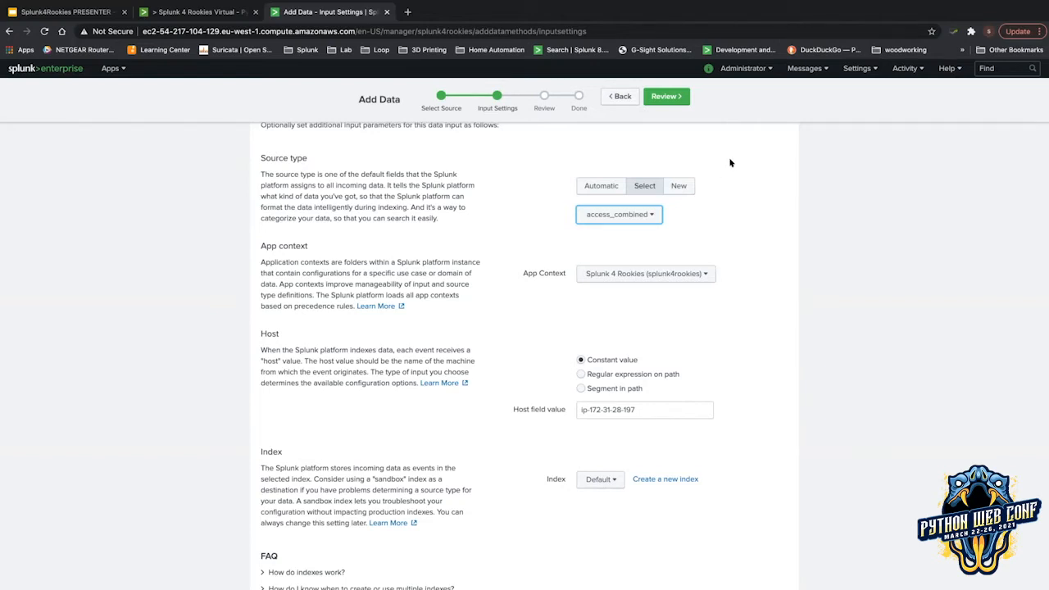
{"action": "left_click", "coordinate": [655, 96]}
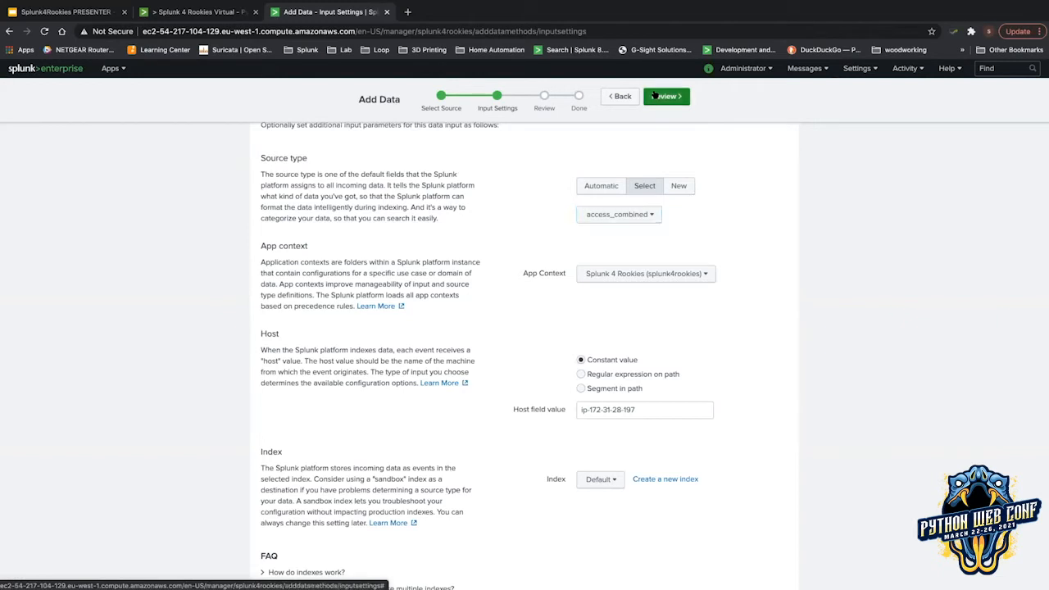
{"action": "left_click_drag", "start_coordinate": [658, 95], "coordinate": [657, 96]}
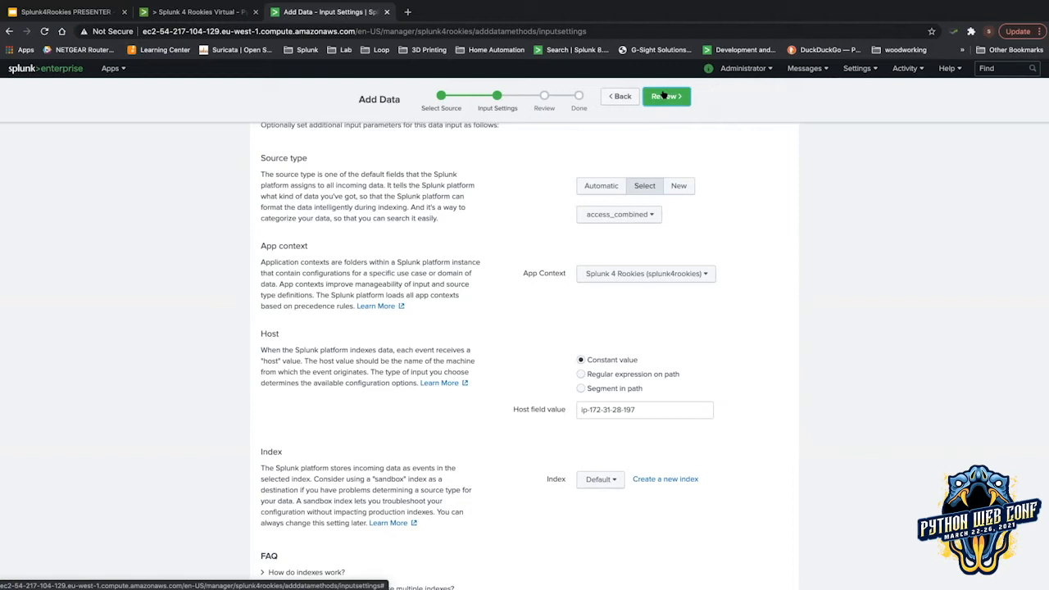
{"action": "left_click", "coordinate": [664, 96]}
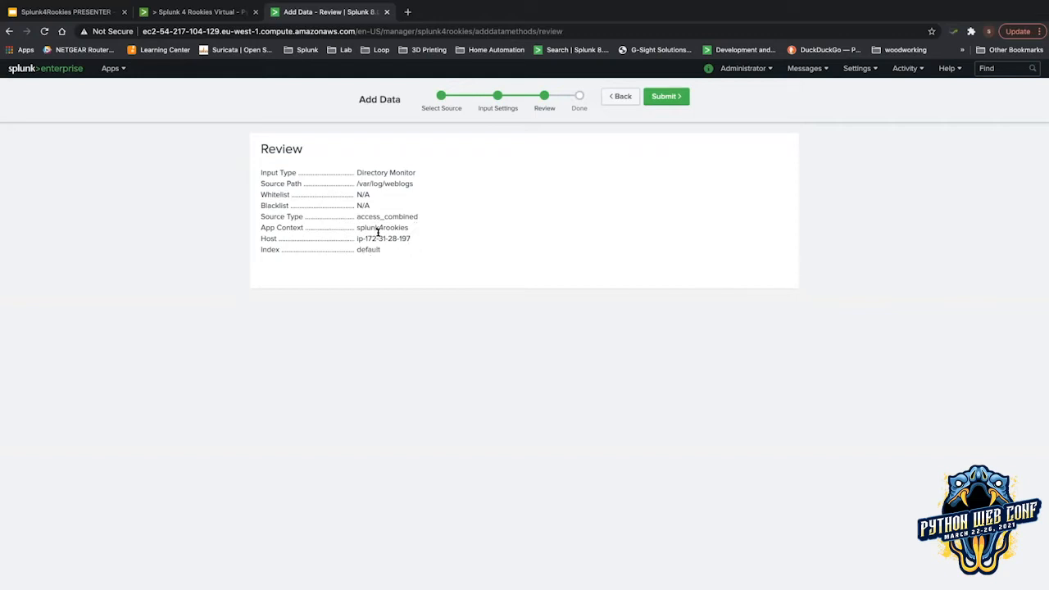
Check the splunk4rookies app context in the review, then submit to create the file input.
{"action": "left_click_drag", "start_coordinate": [356, 227], "coordinate": [410, 228]}
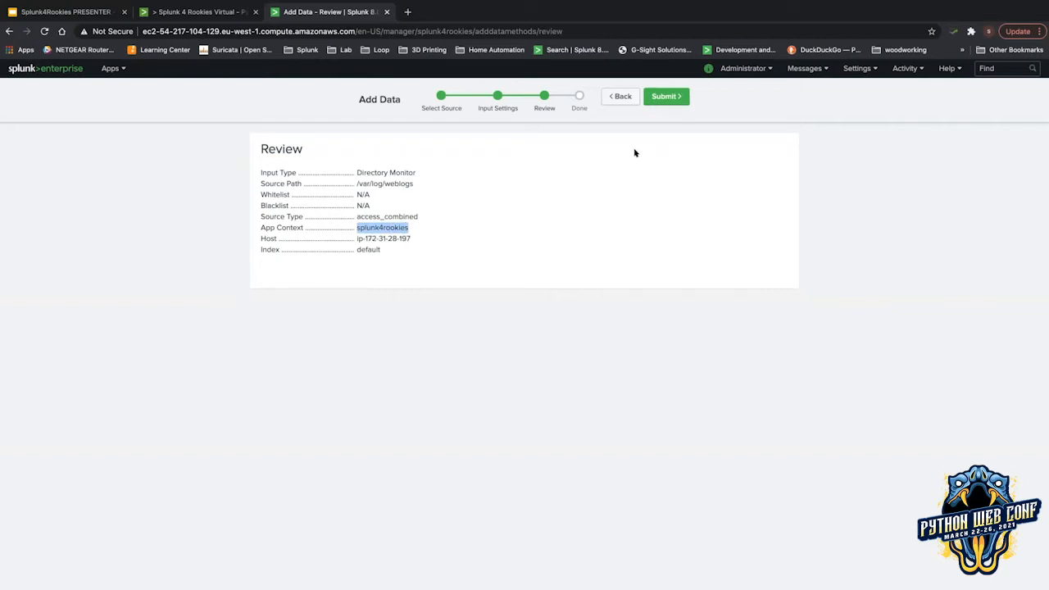
{"action": "left_click", "coordinate": [656, 95]}
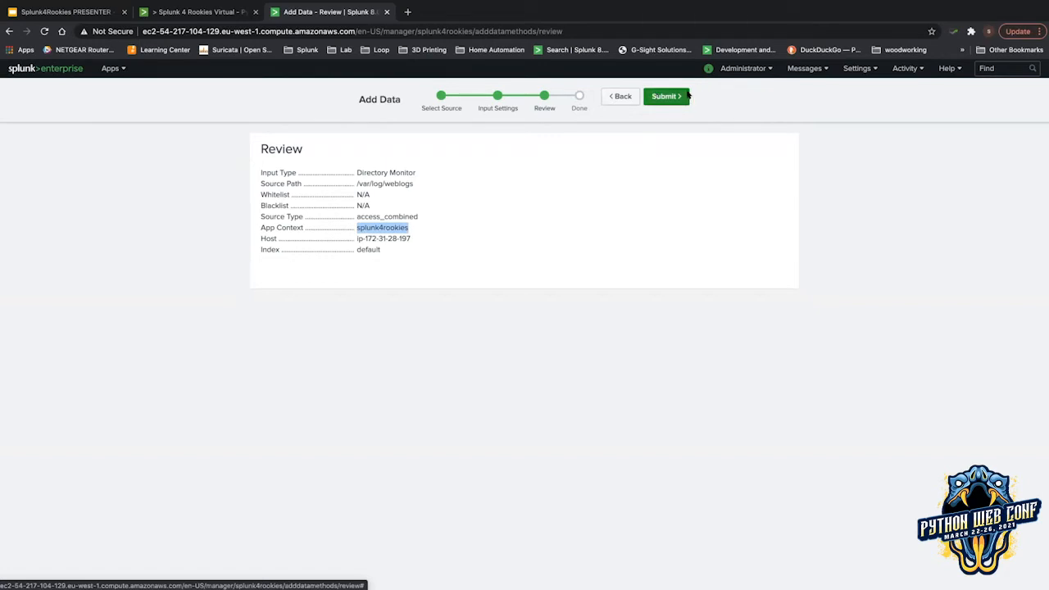
{"action": "left_click", "coordinate": [674, 96]}
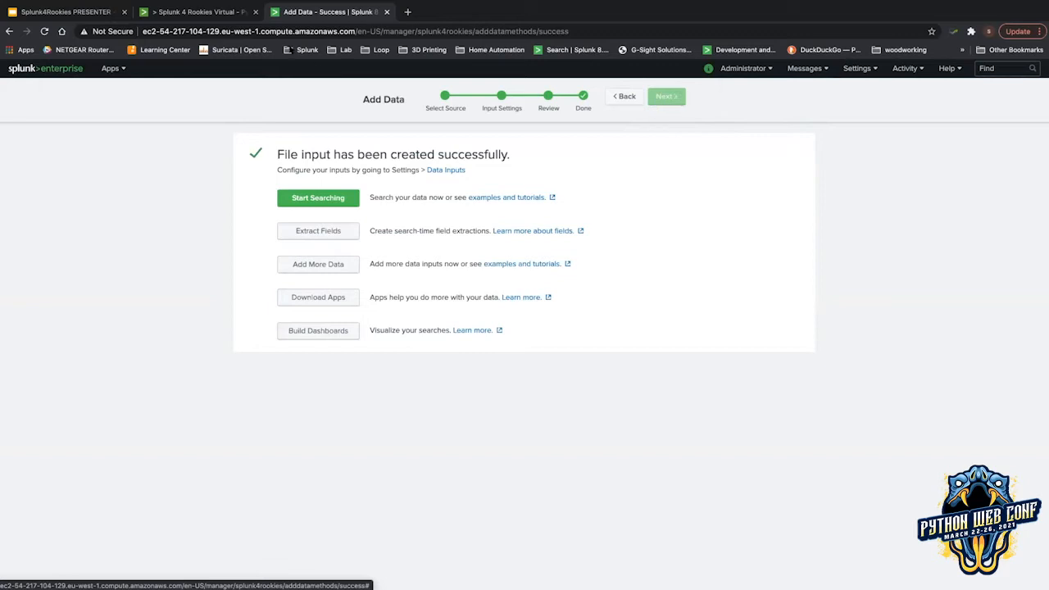
{"action": "left_click", "coordinate": [65, 11]}
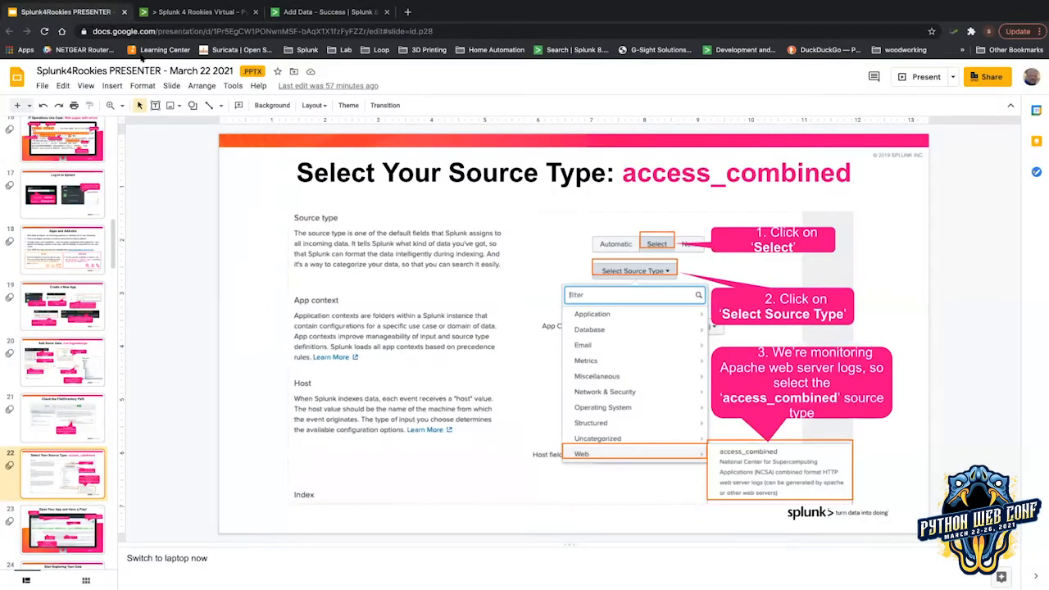
{"action": "key", "text": "Down"}
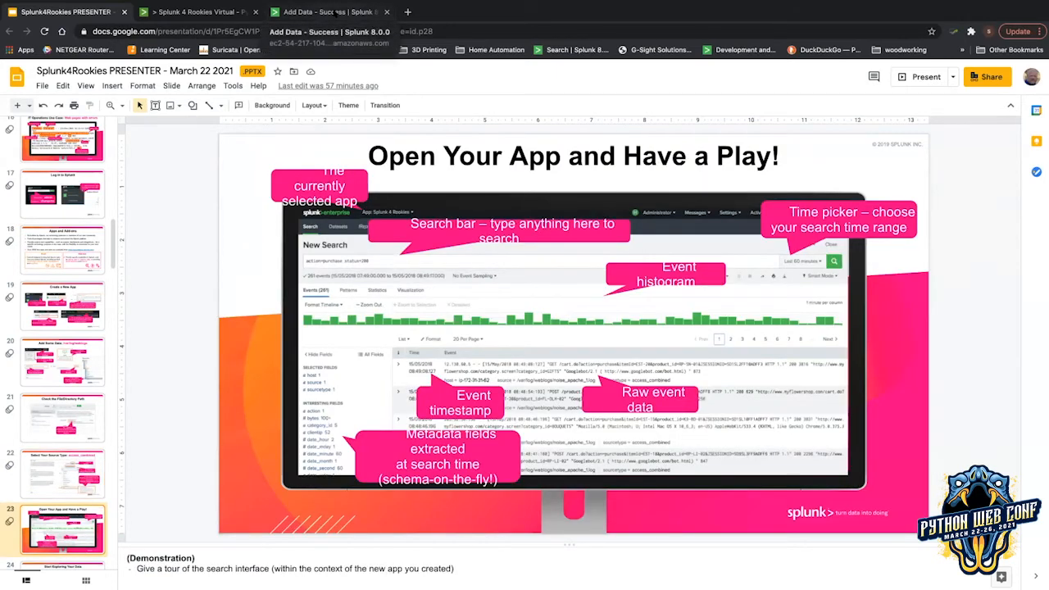
{"action": "left_click", "coordinate": [336, 12]}
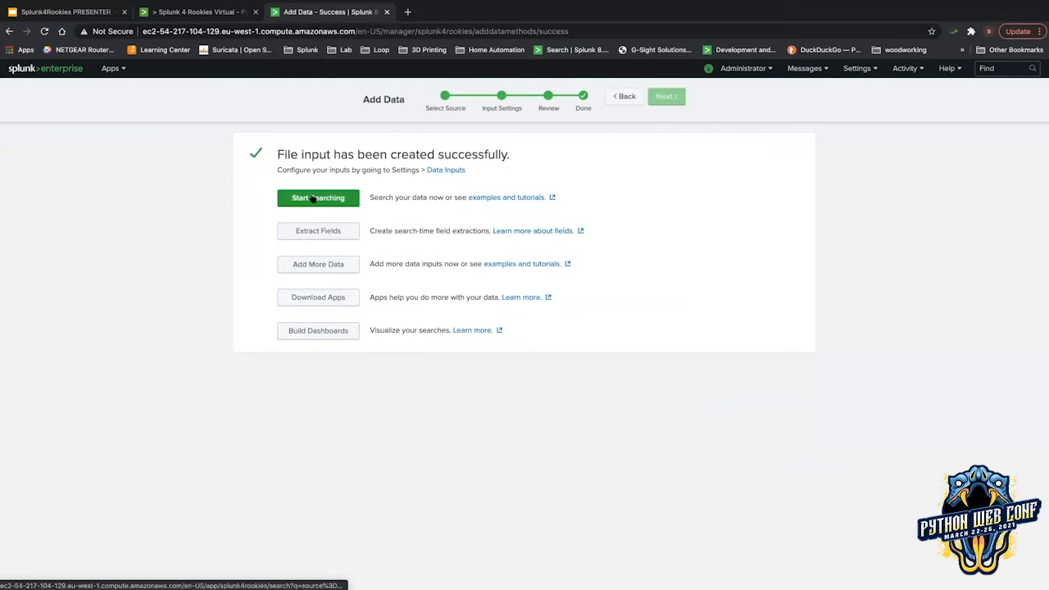
Start searching the new web-log data and highlight the source and host terms in the query.
{"action": "left_click", "coordinate": [313, 196]}
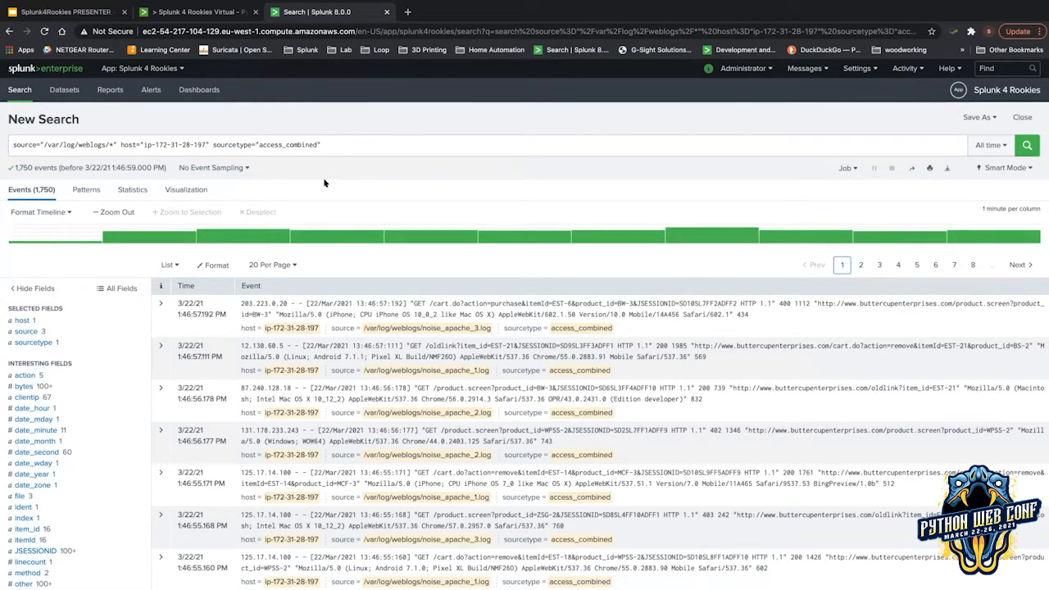
{"action": "left_click_drag", "start_coordinate": [13, 144], "coordinate": [115, 139]}
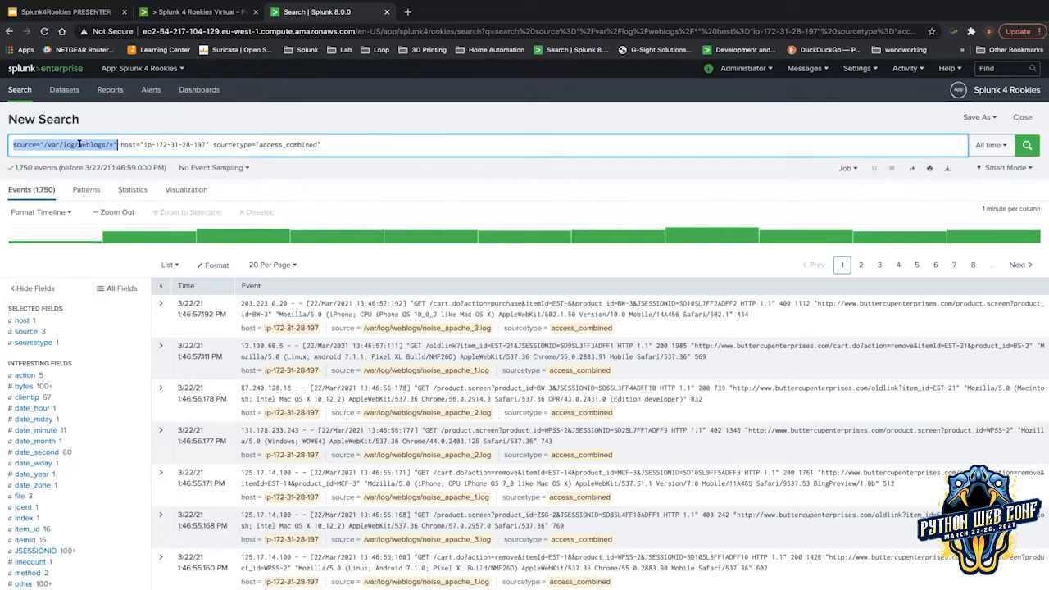
{"action": "left_click", "coordinate": [157, 144]}
{"action": "left_click_drag", "start_coordinate": [159, 144], "coordinate": [318, 144]}
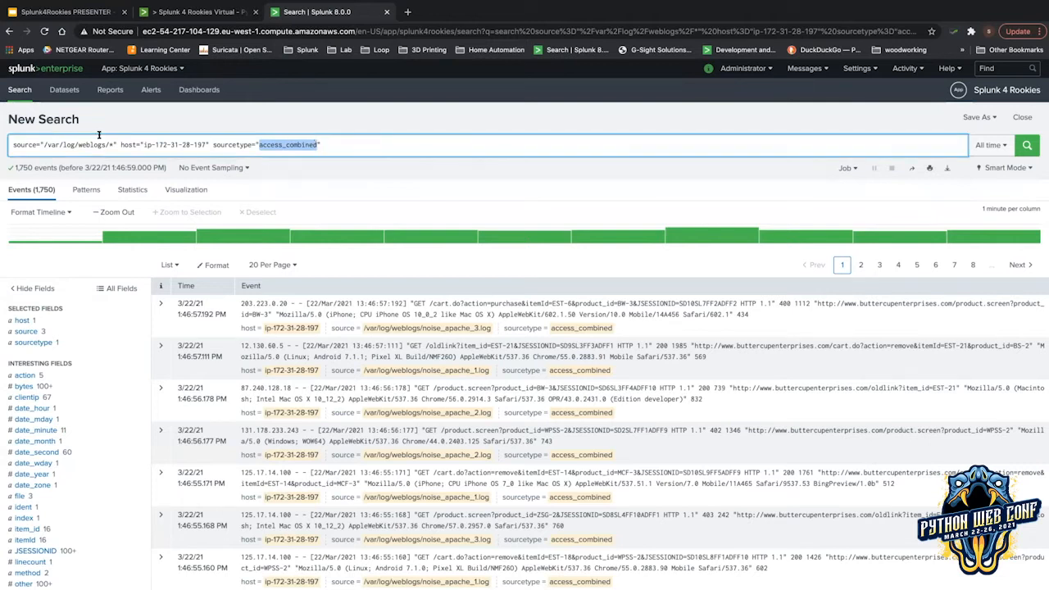
Show the source field breakdown: three log files with 600, 597 and 553 events.
{"action": "scroll", "coordinate": [105, 320], "scroll_direction": "down", "scroll_amount": 1}
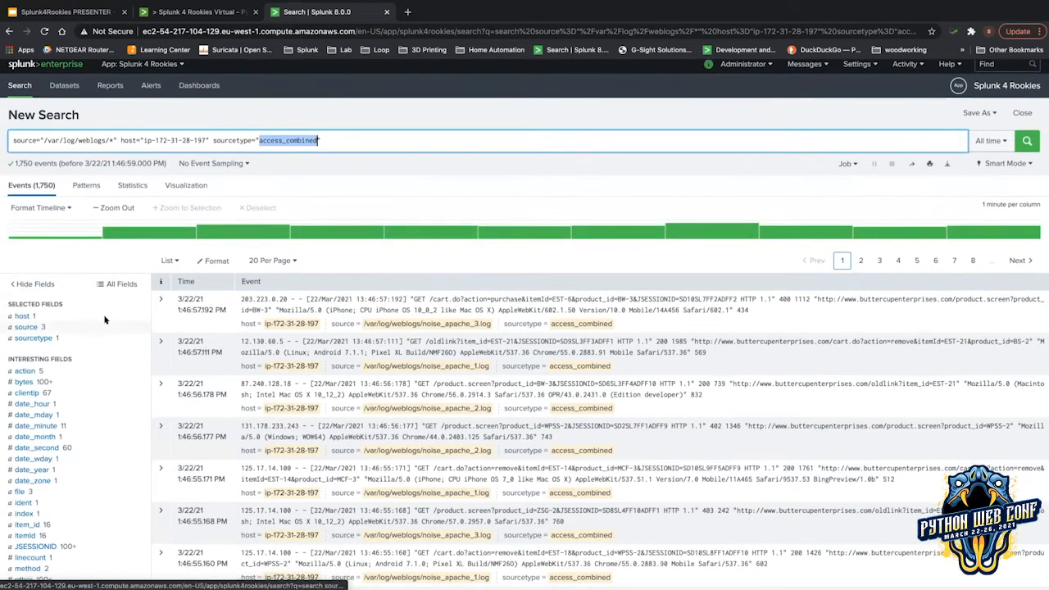
{"action": "scroll", "coordinate": [86, 230], "scroll_direction": "down", "scroll_amount": 1}
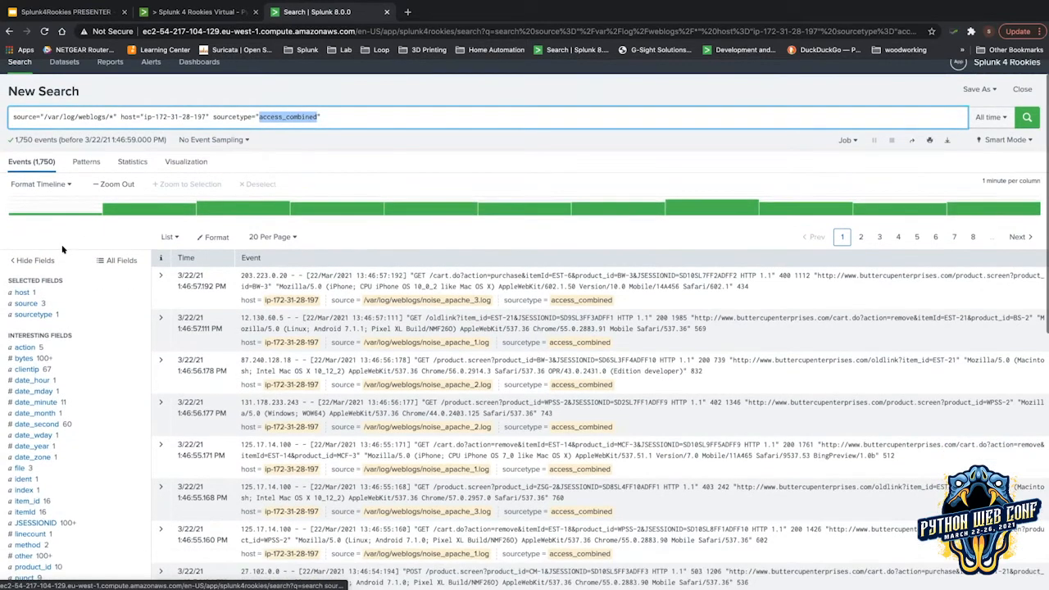
{"action": "scroll", "coordinate": [67, 272], "scroll_direction": "down", "scroll_amount": 1}
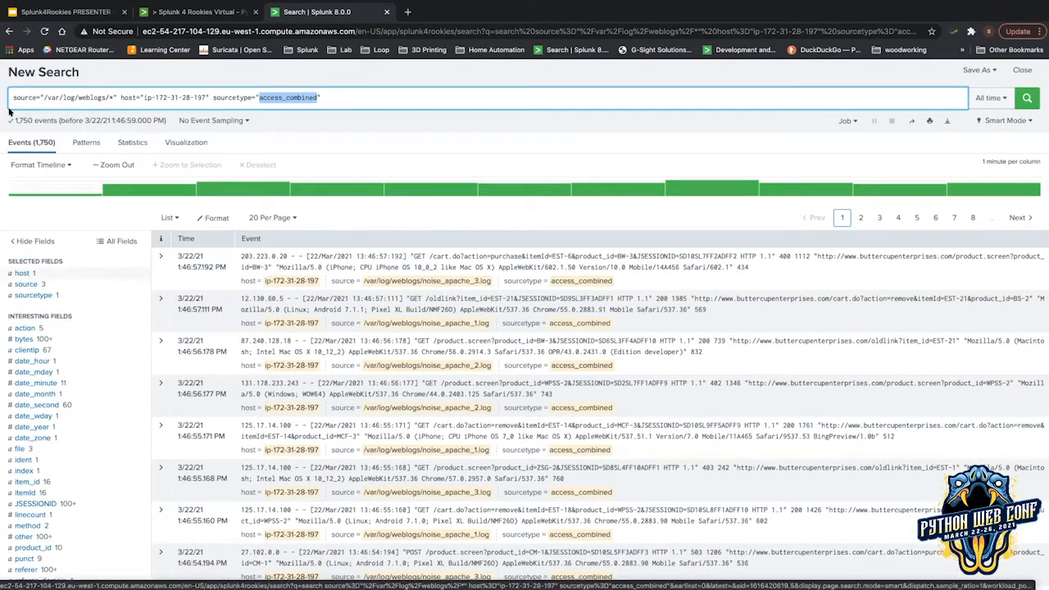
{"action": "left_click", "coordinate": [25, 283]}
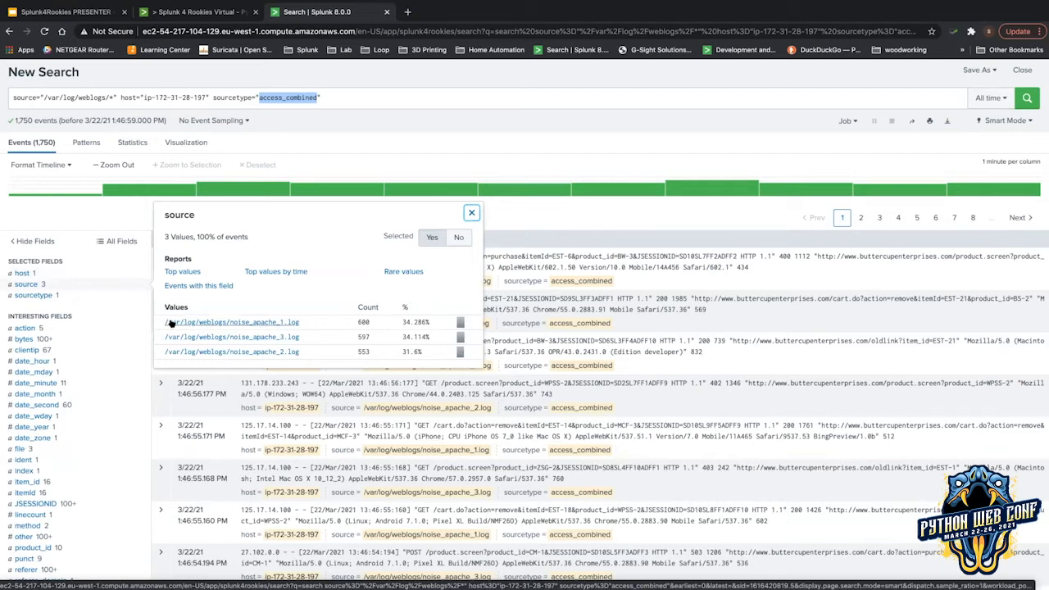
View the sourcetype and host field summaries, then close the host summary.
{"action": "left_click", "coordinate": [66, 296]}
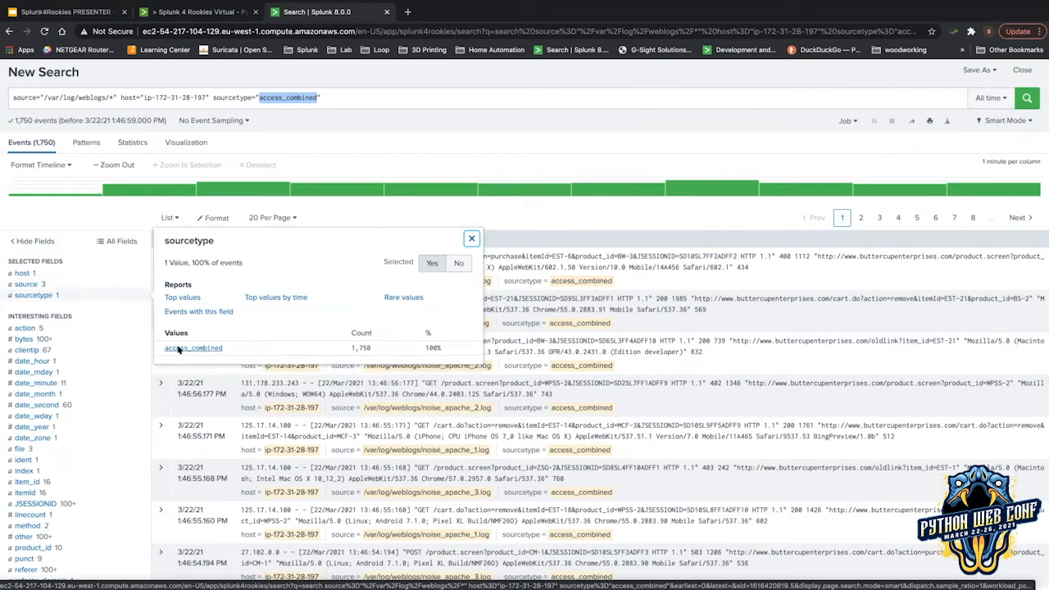
{"action": "left_click", "coordinate": [10, 271]}
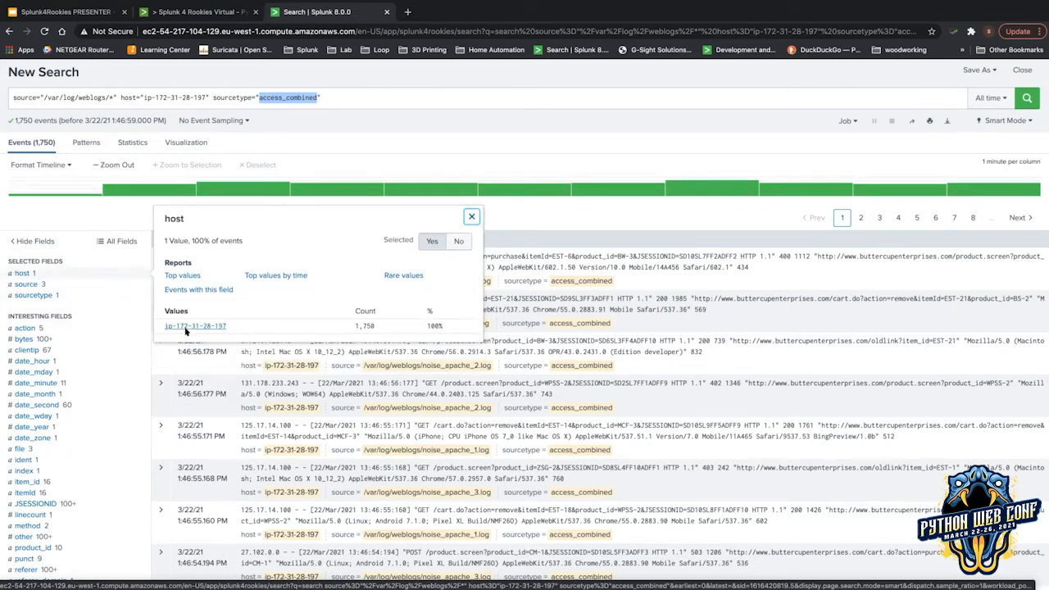
{"action": "scroll", "coordinate": [81, 295], "scroll_direction": "down", "scroll_amount": 2}
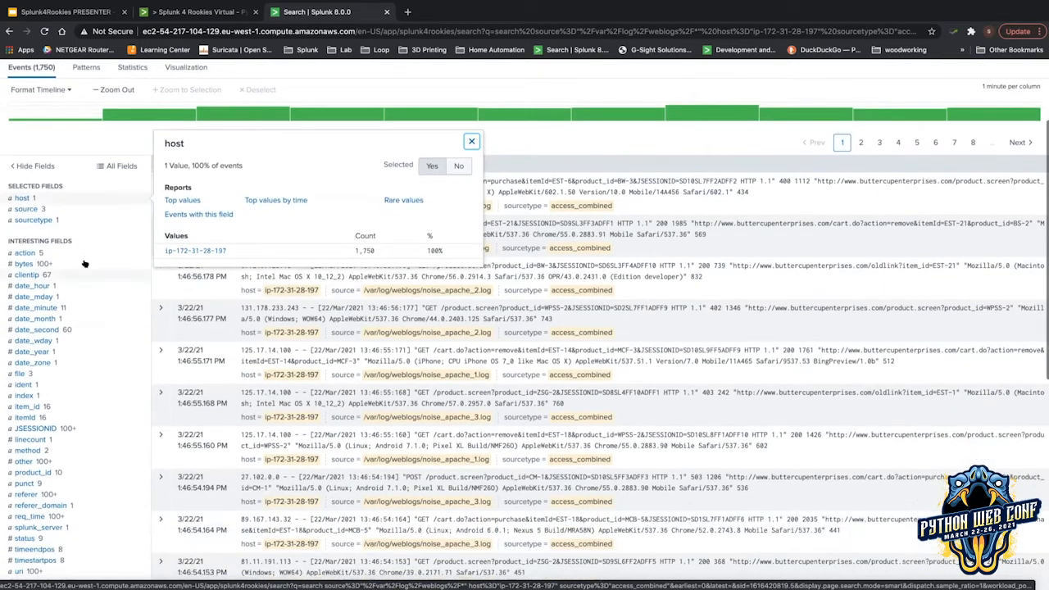
{"action": "scroll", "coordinate": [92, 274], "scroll_direction": "down", "scroll_amount": 2}
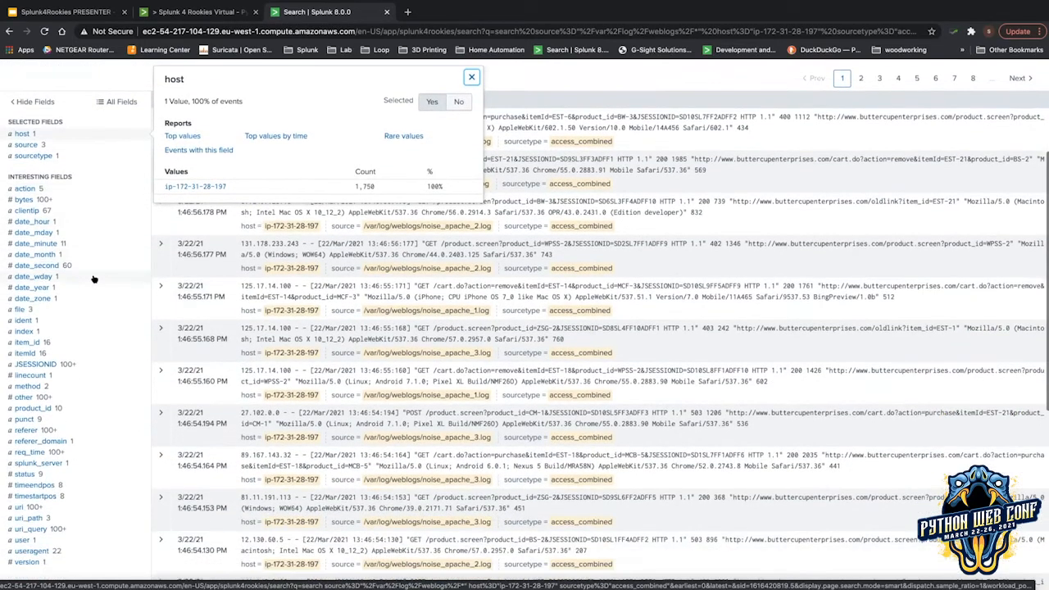
{"action": "scroll", "coordinate": [94, 280], "scroll_direction": "down", "scroll_amount": 1}
{"action": "scroll", "coordinate": [442, 121], "scroll_direction": "up", "scroll_amount": 1}
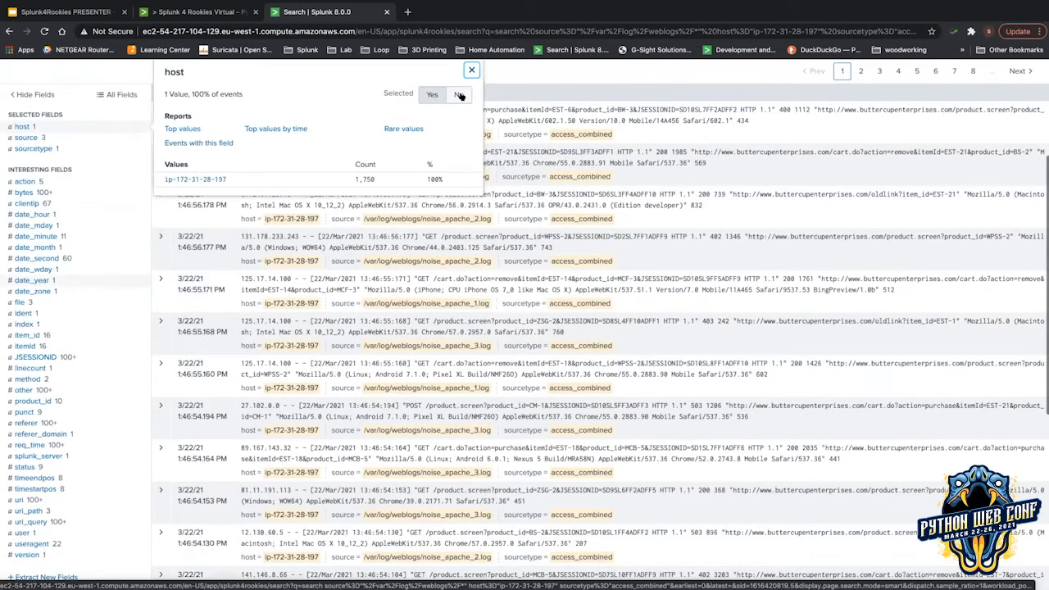
{"action": "left_click", "coordinate": [459, 82]}
{"action": "left_click", "coordinate": [471, 72]}
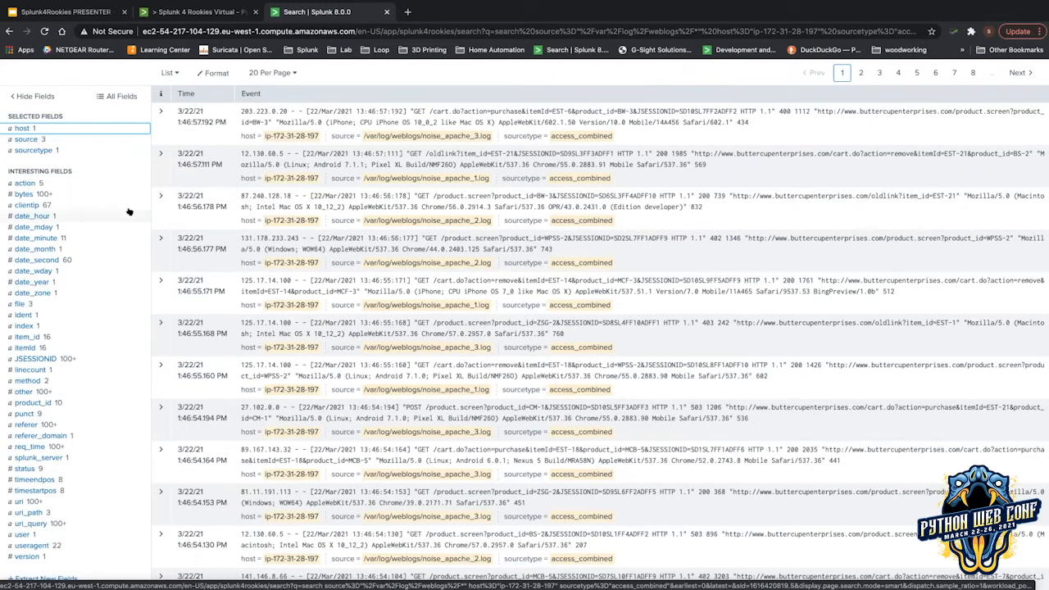
View value summaries for the action, bytes, clientip and date_hour fields.
{"action": "scroll", "coordinate": [123, 189], "scroll_direction": "up", "scroll_amount": 2}
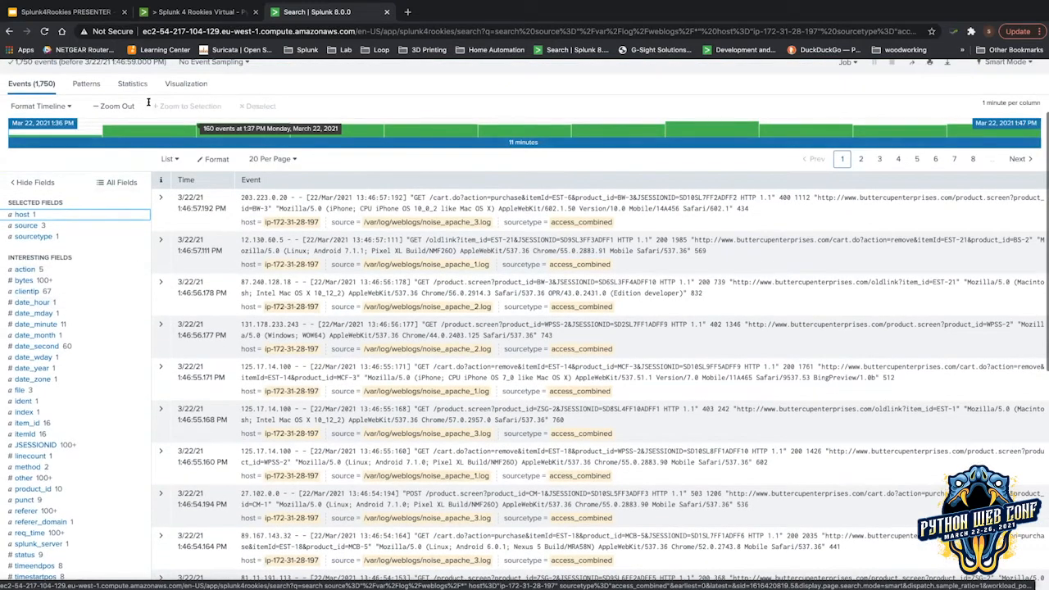
{"action": "scroll", "coordinate": [149, 102], "scroll_direction": "up", "scroll_amount": 1}
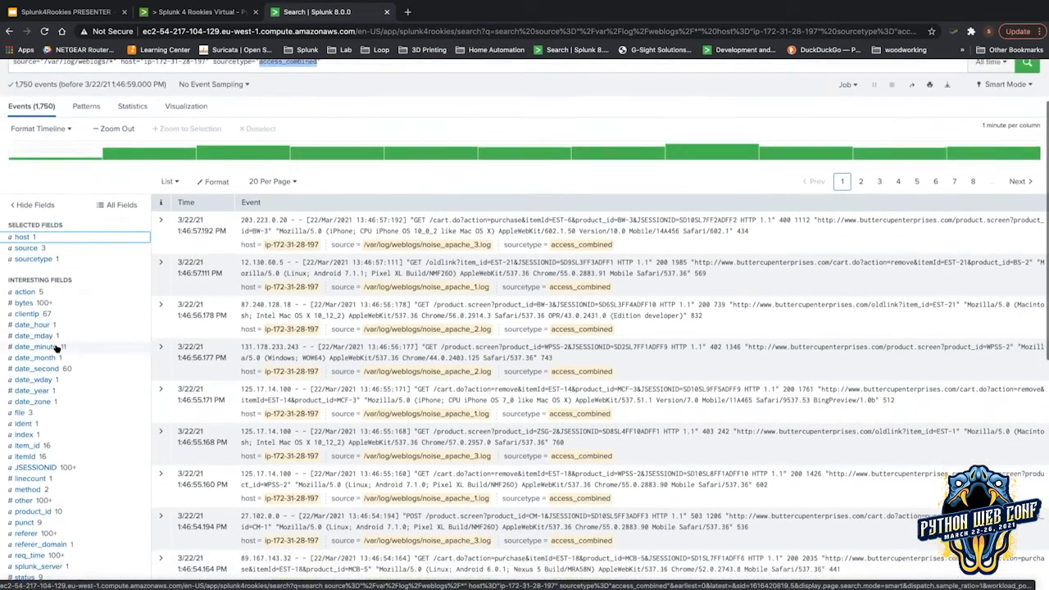
{"action": "scroll", "coordinate": [57, 348], "scroll_direction": "down", "scroll_amount": 1}
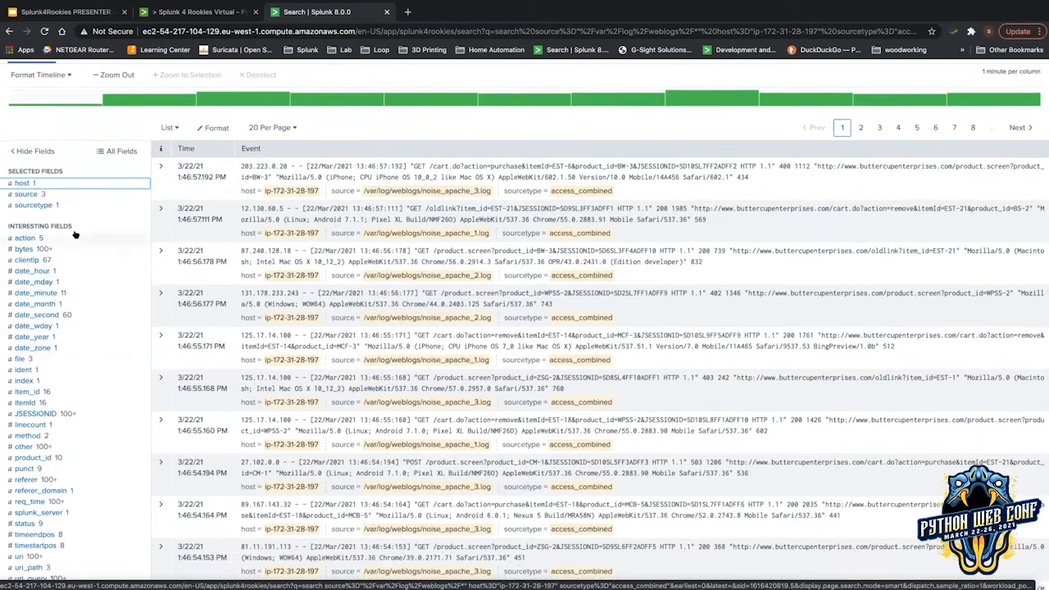
{"action": "left_click", "coordinate": [75, 237]}
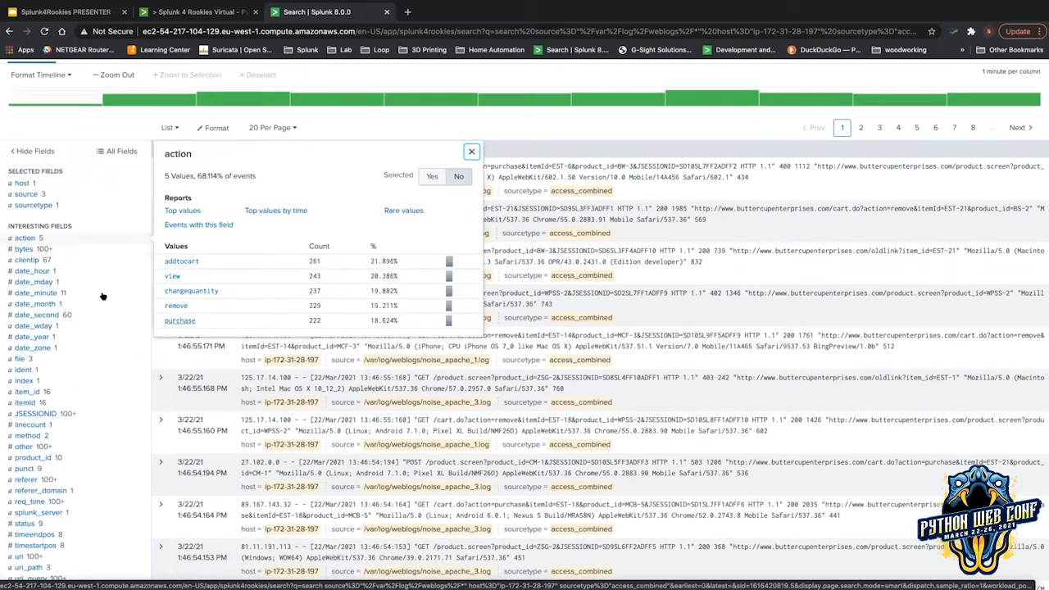
{"action": "left_click", "coordinate": [15, 250]}
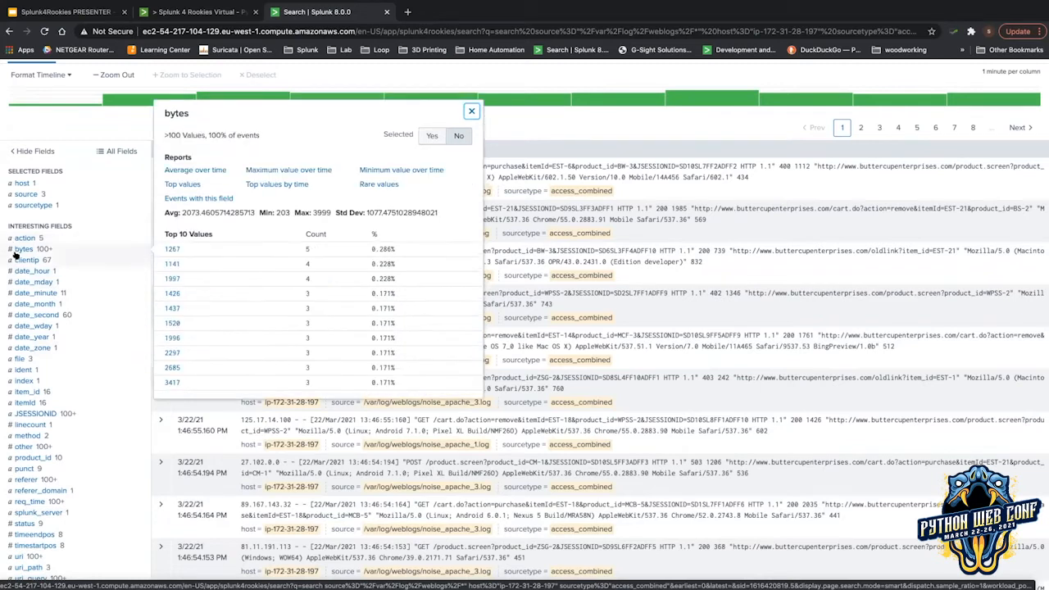
{"action": "left_click", "coordinate": [16, 260]}
{"action": "left_click", "coordinate": [22, 272]}
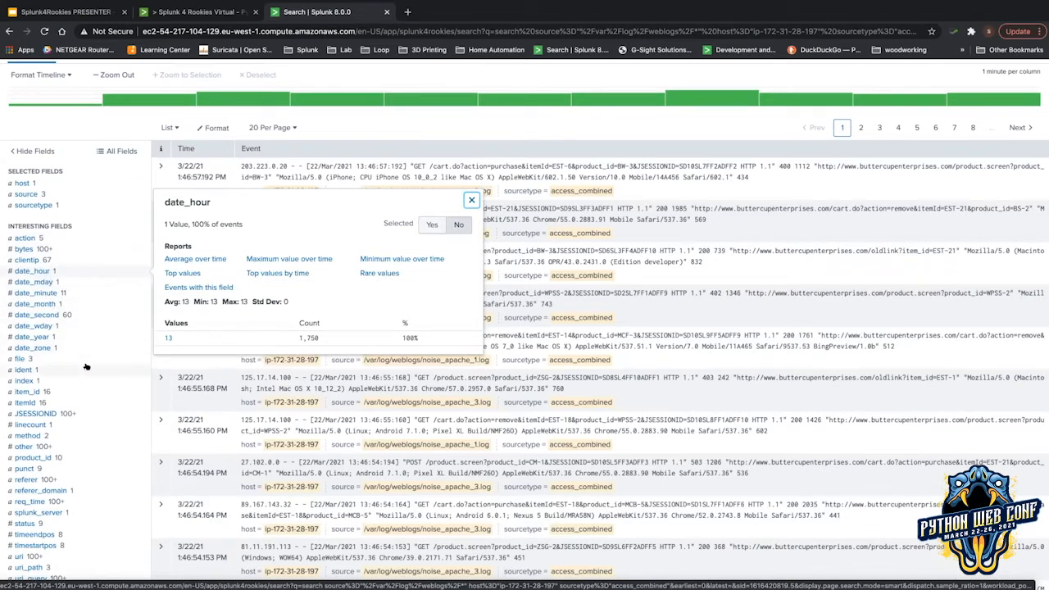
View value summaries for the file, index and ident fields.
{"action": "scroll", "coordinate": [86, 366], "scroll_direction": "down", "scroll_amount": 1}
{"action": "left_click", "coordinate": [50, 308]}
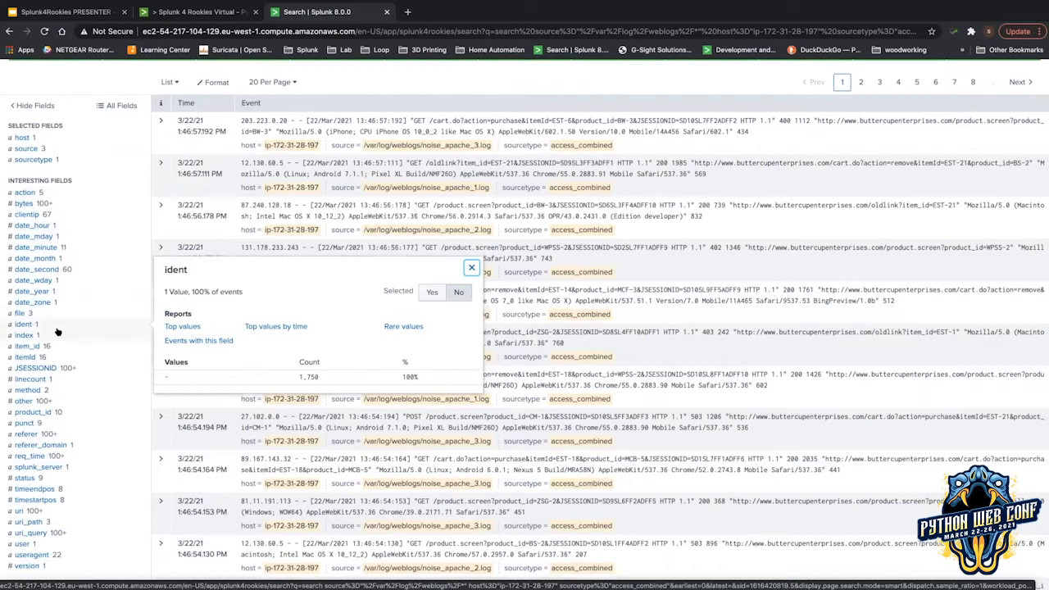
{"action": "left_click", "coordinate": [56, 334]}
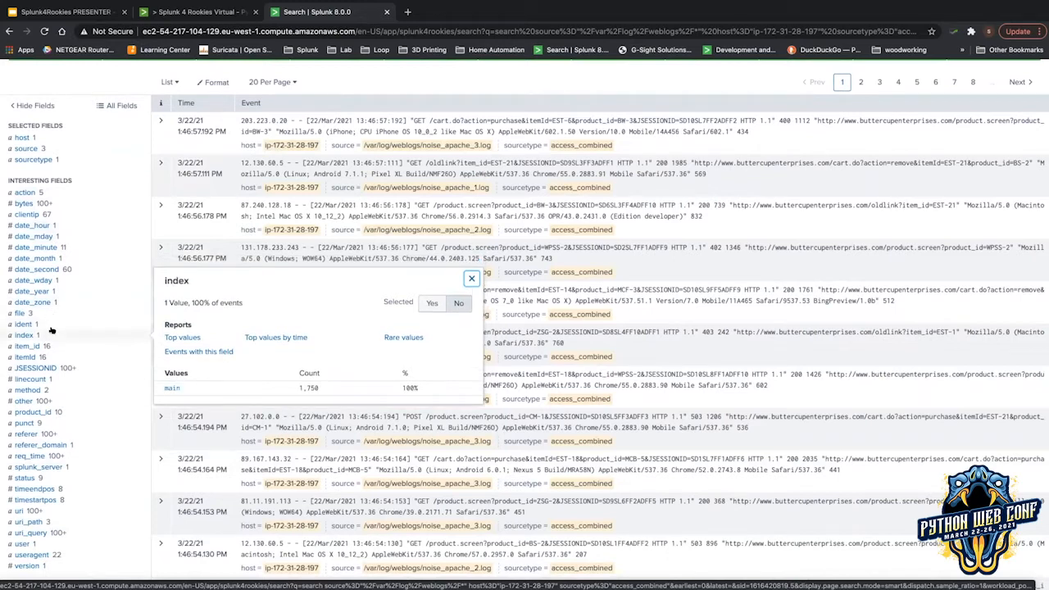
{"action": "left_click", "coordinate": [51, 327]}
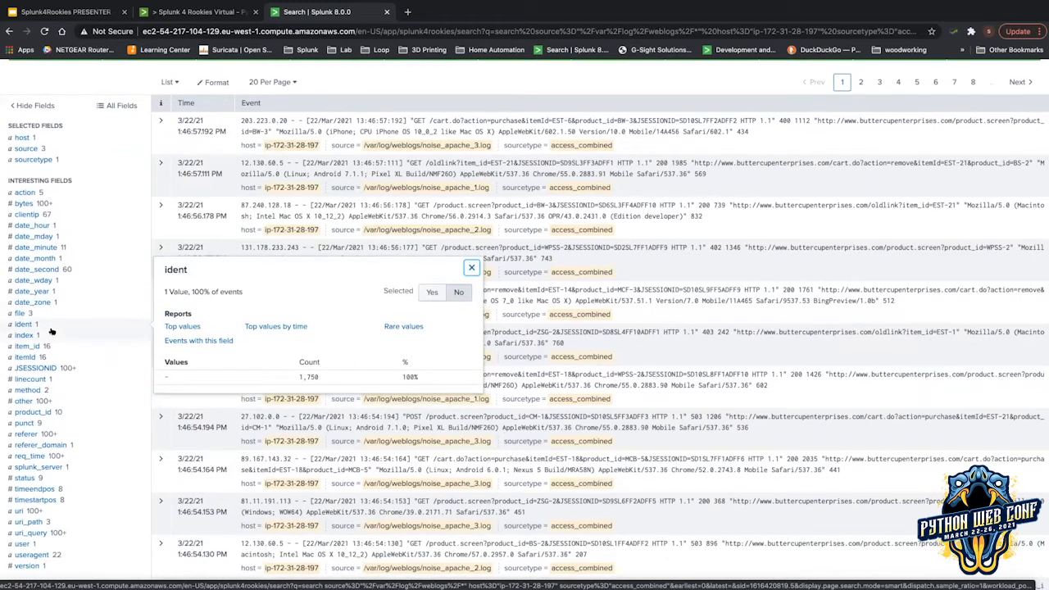
{"action": "left_click", "coordinate": [51, 332]}
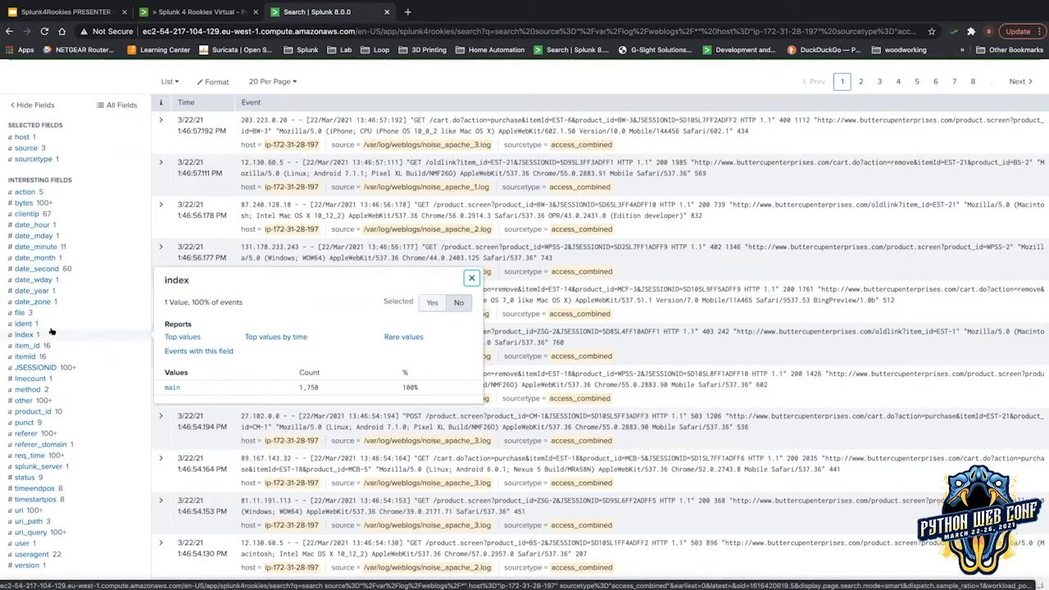
{"action": "scroll", "coordinate": [52, 332], "scroll_direction": "down", "scroll_amount": 1}
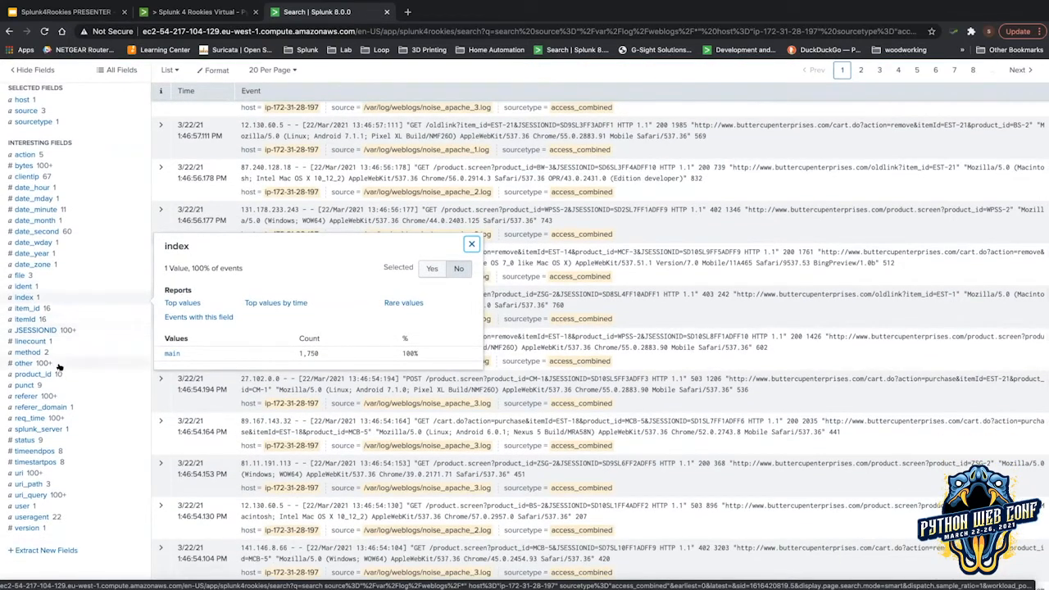
View the uri_query, uri_path (3 values) and uri field summaries, then close the popup.
{"action": "left_click", "coordinate": [27, 493]}
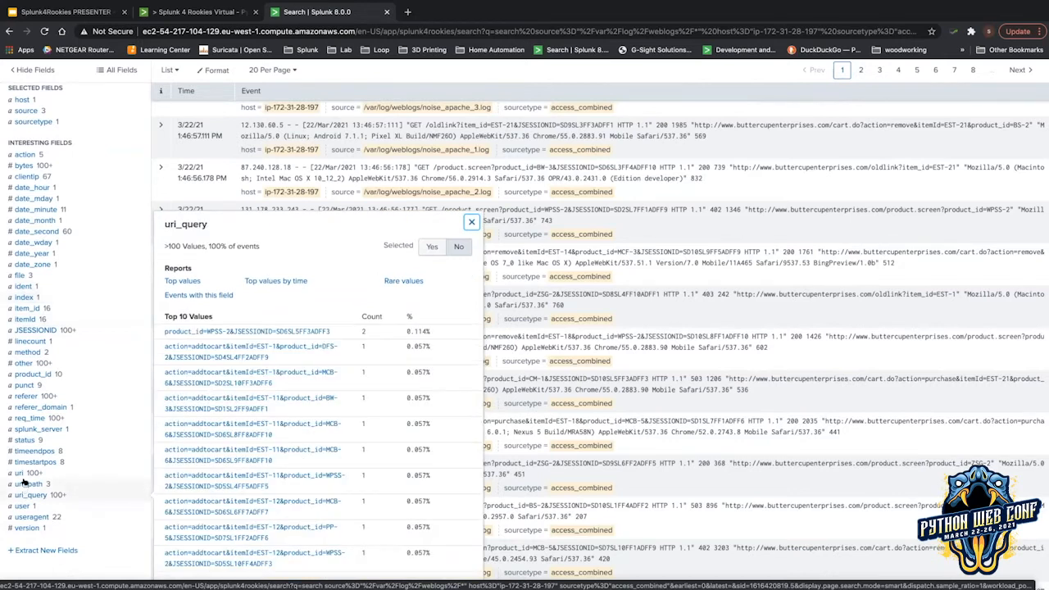
{"action": "left_click", "coordinate": [26, 484]}
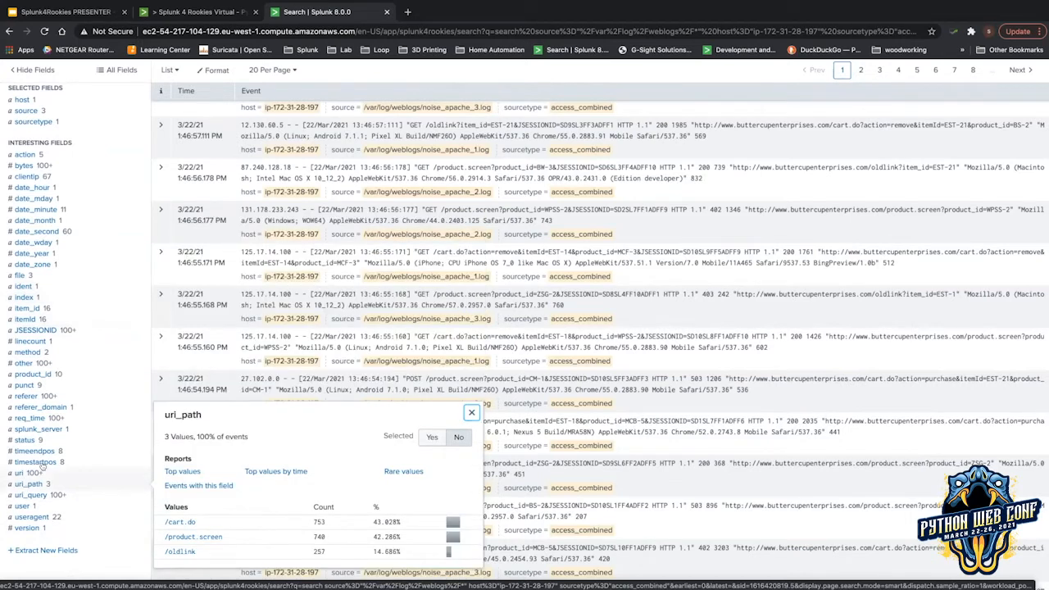
{"action": "left_click", "coordinate": [32, 473]}
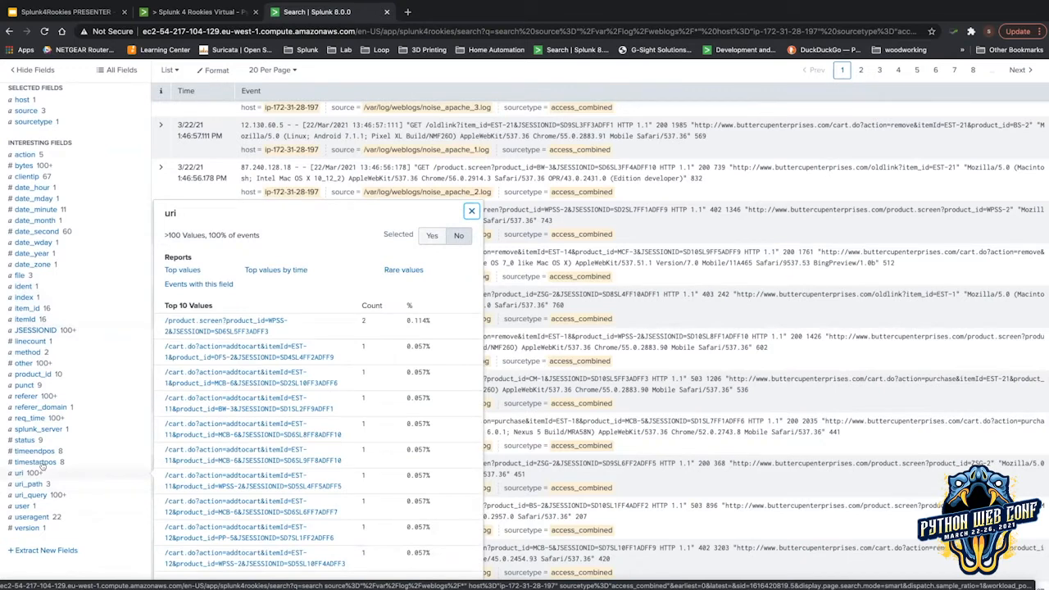
{"action": "left_click", "coordinate": [470, 210]}
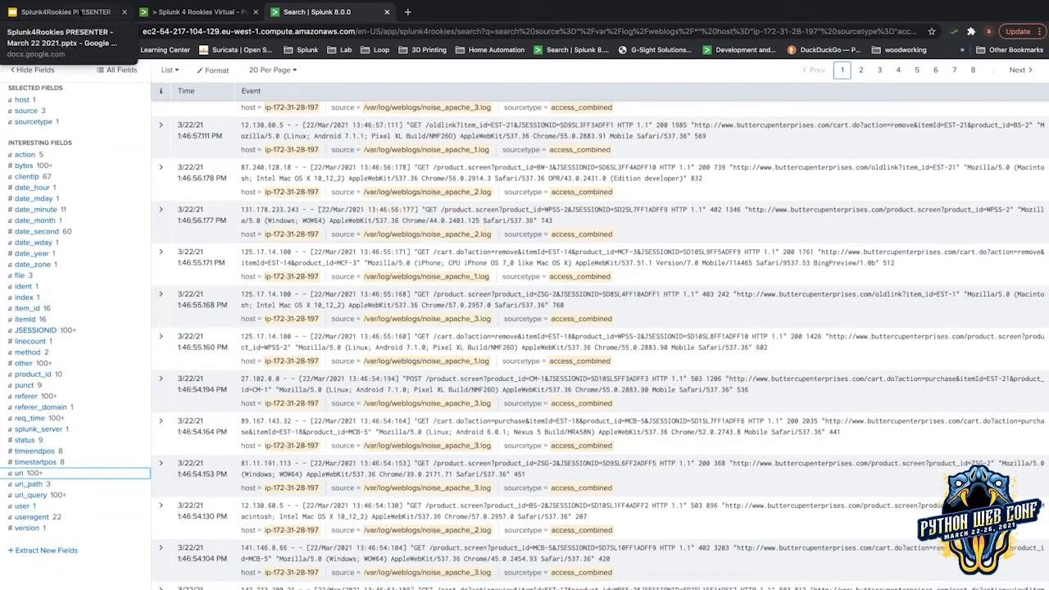
Bring up slide 24's example searches, select 503 in the first one, then return to Splunk.
{"action": "left_click", "coordinate": [66, 12]}
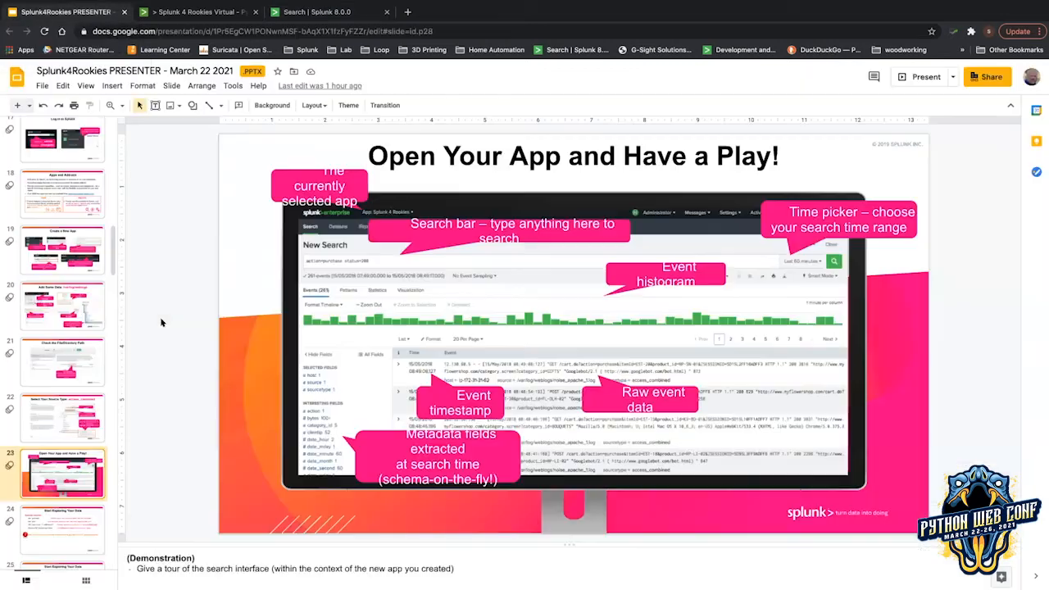
{"action": "key", "text": "Down"}
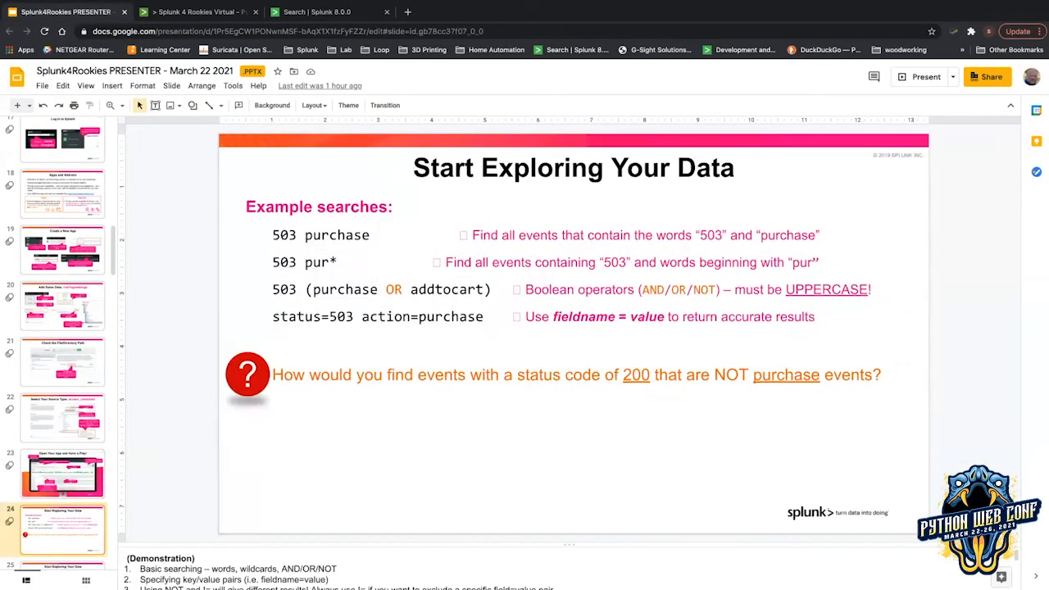
{"action": "key", "text": "Down"}
{"action": "key", "text": "Up"}
{"action": "key", "text": "Up"}
{"action": "key", "text": "Down"}
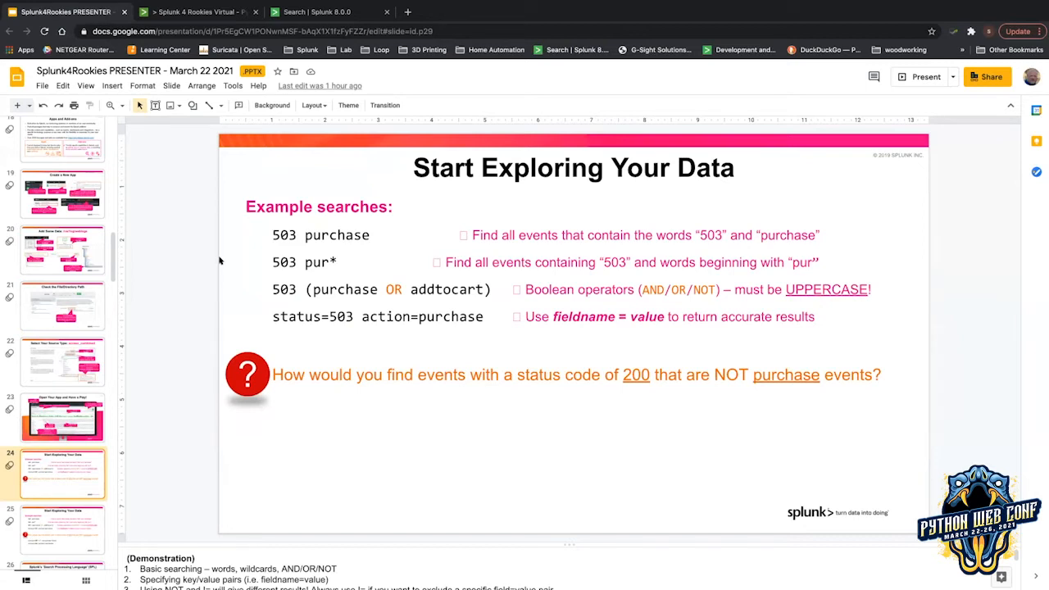
{"action": "double_click", "coordinate": [285, 232]}
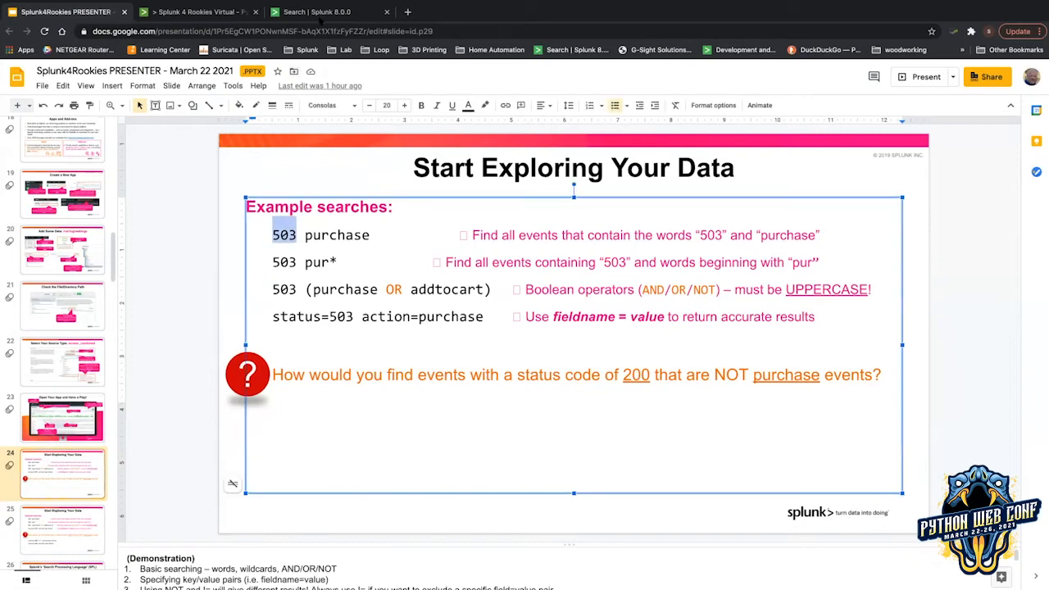
{"action": "left_click", "coordinate": [327, 13]}
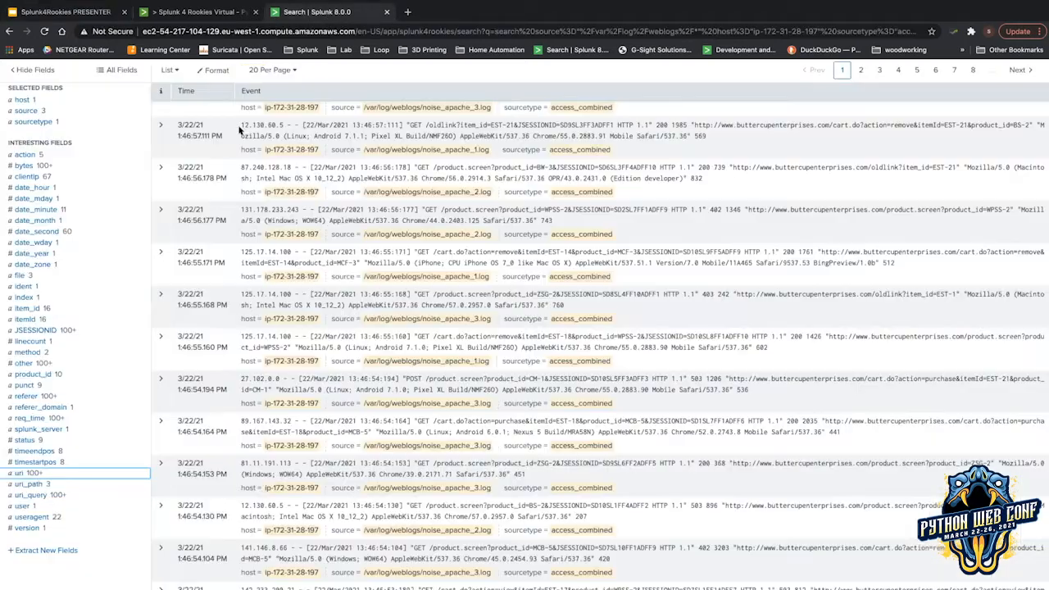
Add 503 to the web-log search query and run it.
{"action": "scroll", "coordinate": [431, 145], "scroll_direction": "up", "scroll_amount": 1}
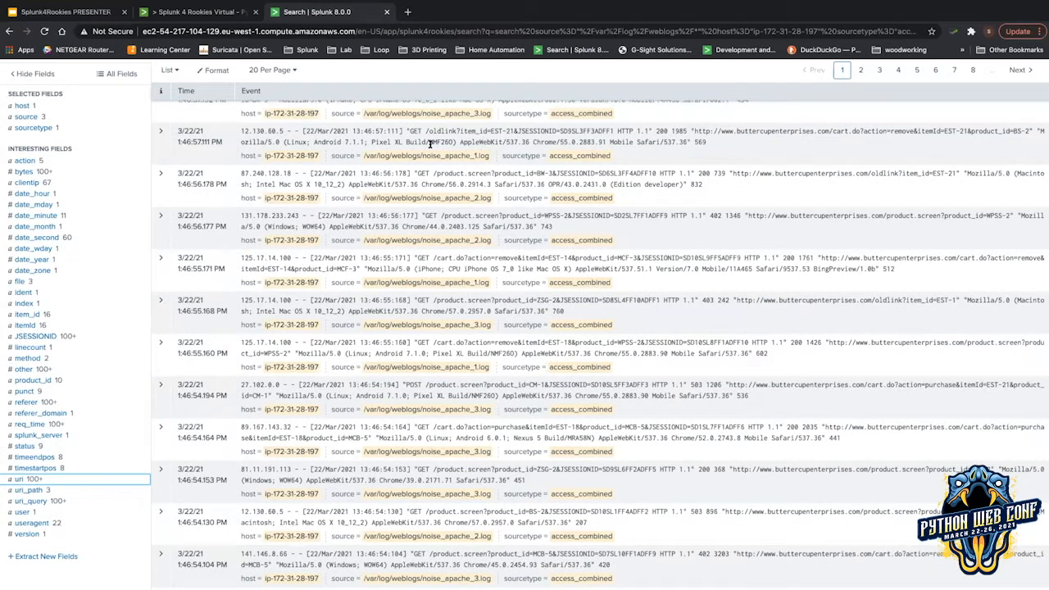
{"action": "scroll", "coordinate": [430, 144], "scroll_direction": "up", "scroll_amount": 3}
{"action": "type", "text": "503"}
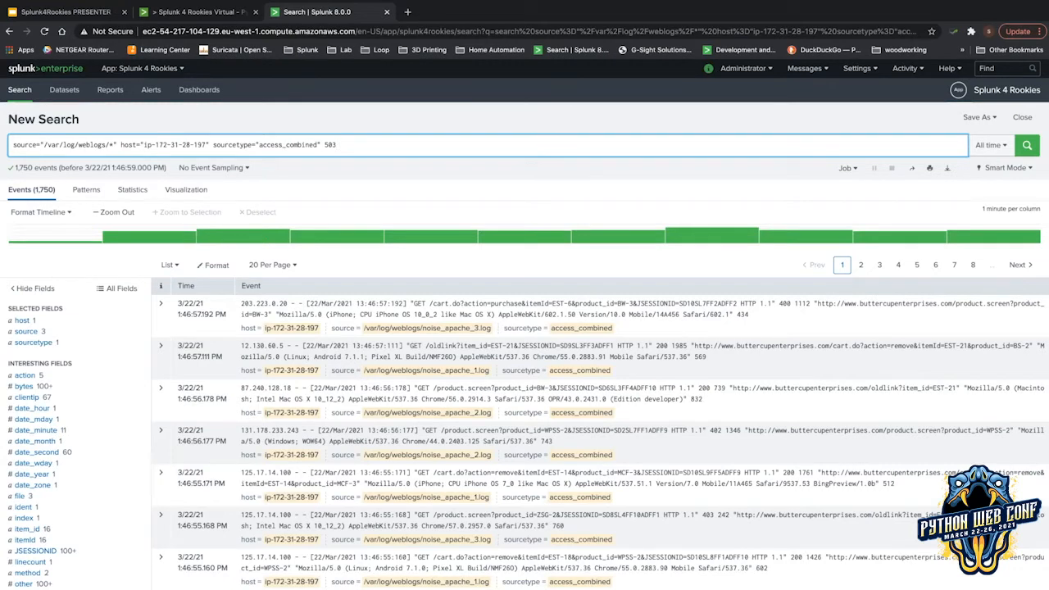
{"action": "key", "text": "Return"}
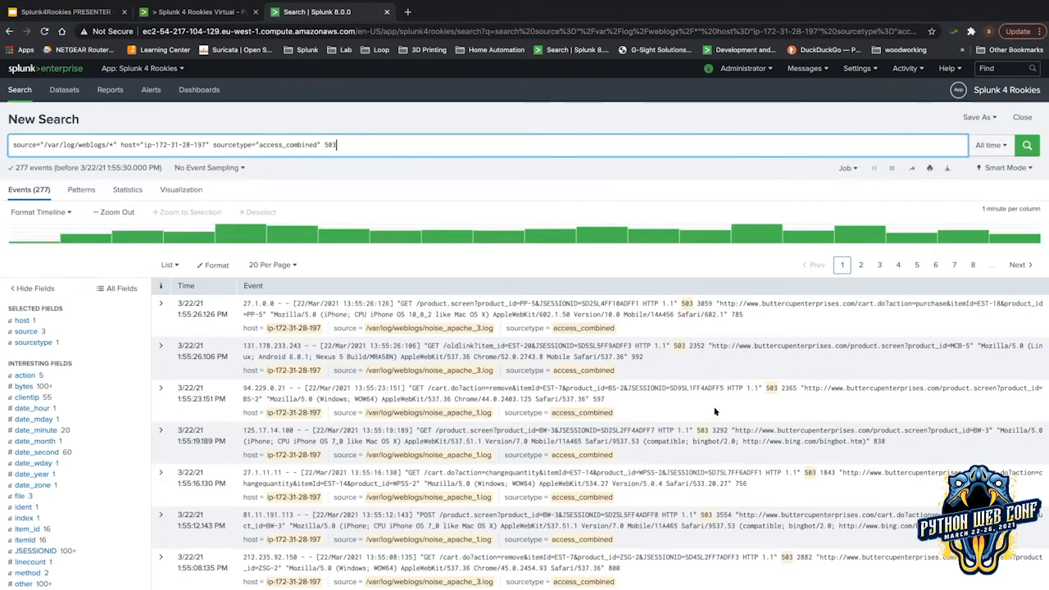
Scroll through the 277 matching events, then go back to the example-searches slide.
{"action": "scroll", "coordinate": [715, 412], "scroll_direction": "down", "scroll_amount": 3}
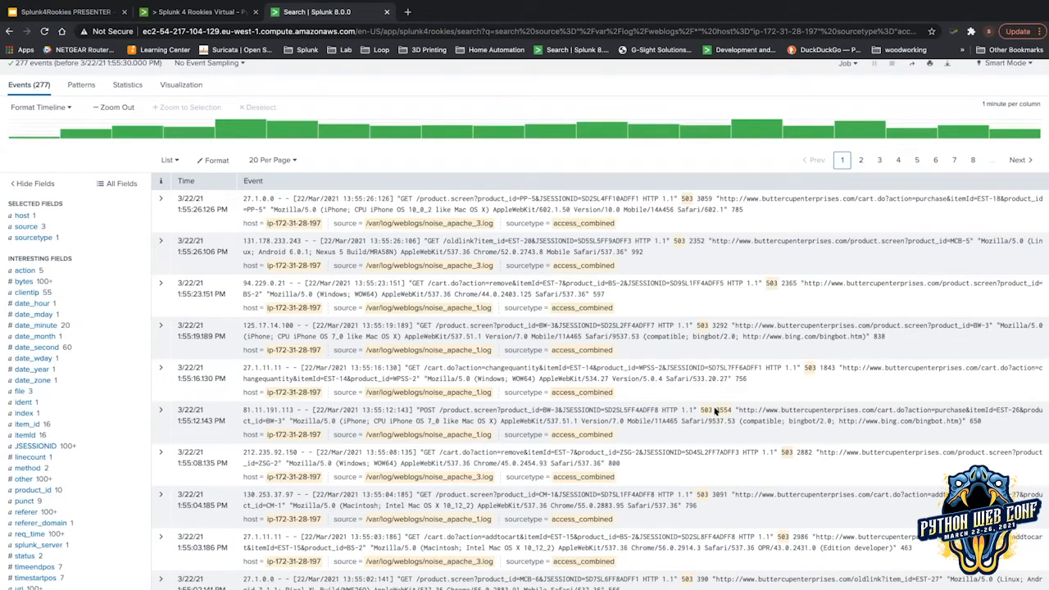
{"action": "scroll", "coordinate": [274, 383], "scroll_direction": "down", "scroll_amount": 1}
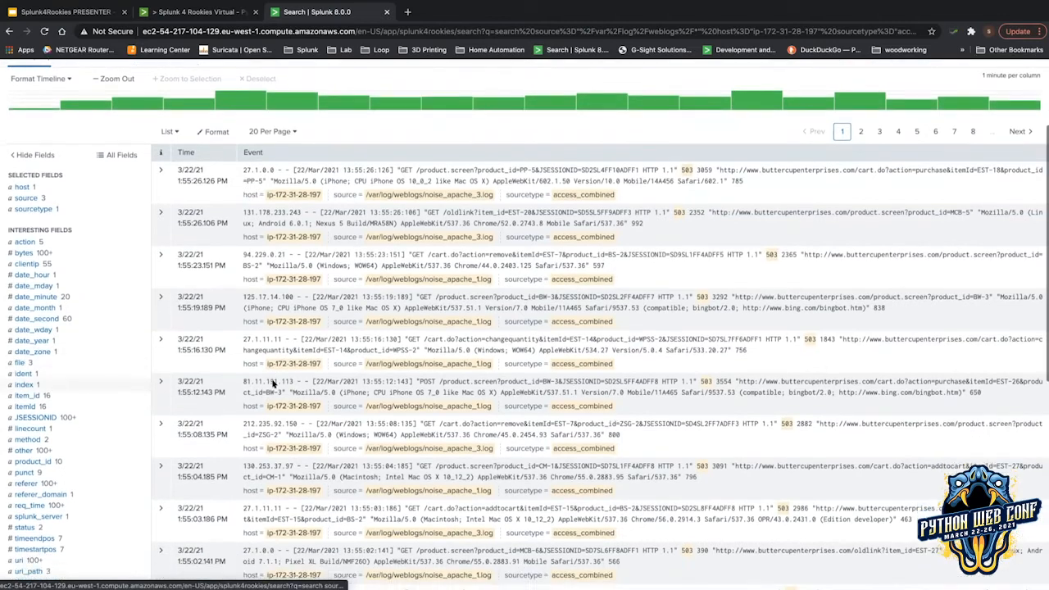
{"action": "scroll", "coordinate": [662, 419], "scroll_direction": "down", "scroll_amount": 2}
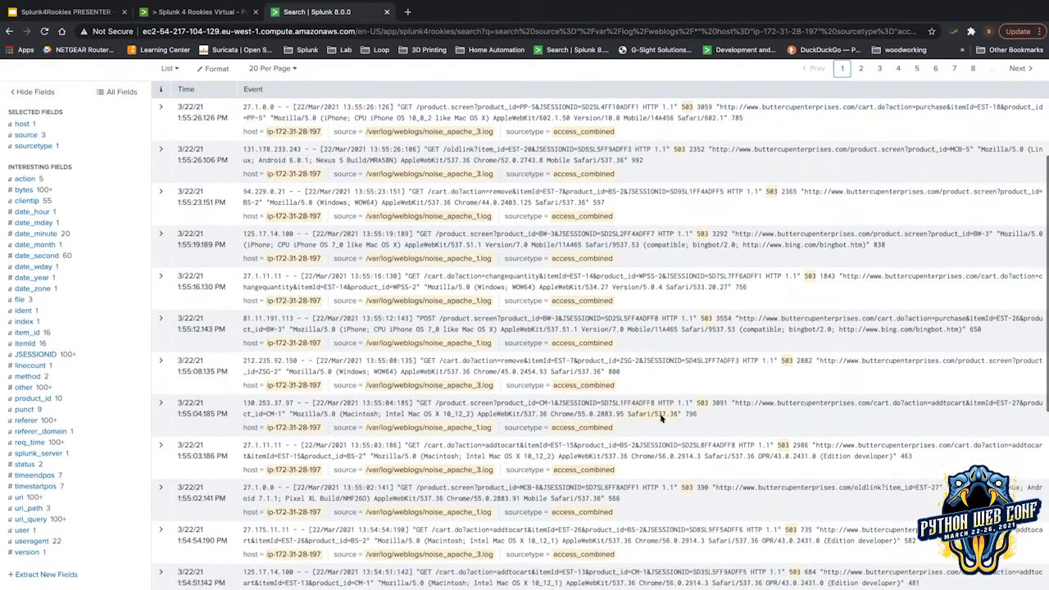
{"action": "scroll", "coordinate": [663, 418], "scroll_direction": "down", "scroll_amount": 1}
{"action": "scroll", "coordinate": [662, 418], "scroll_direction": "down", "scroll_amount": 3}
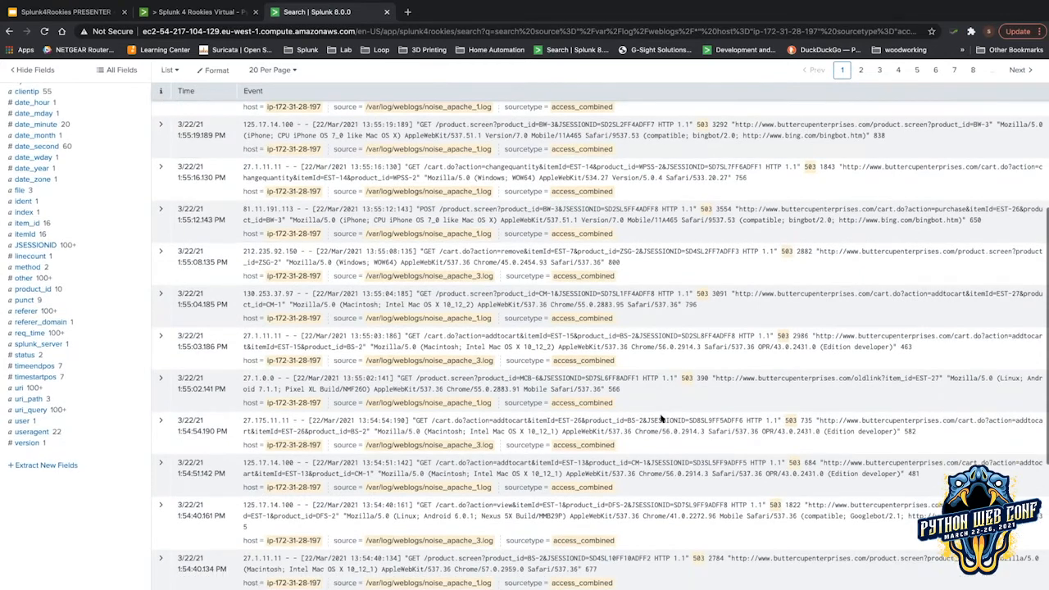
{"action": "scroll", "coordinate": [662, 416], "scroll_direction": "up", "scroll_amount": 10}
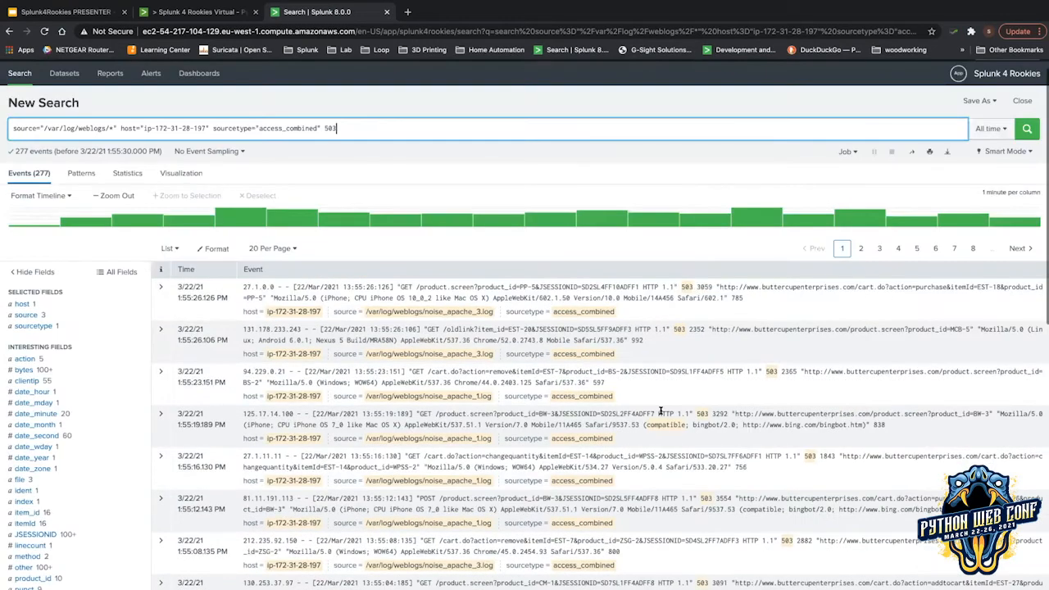
{"action": "scroll", "coordinate": [661, 413], "scroll_direction": "down", "scroll_amount": 5}
{"action": "scroll", "coordinate": [136, 347], "scroll_direction": "down", "scroll_amount": 3}
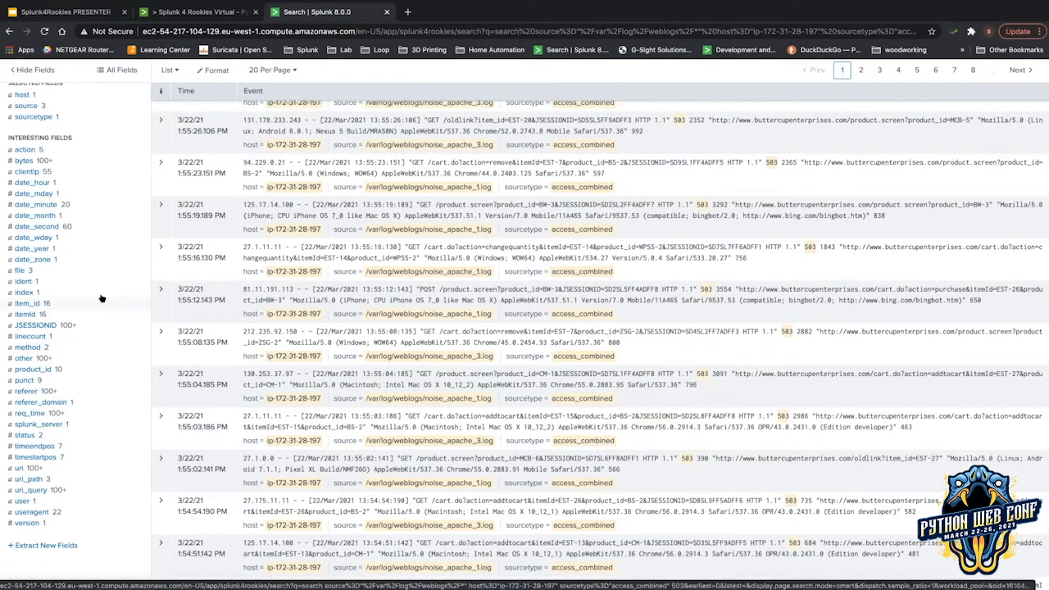
{"action": "scroll", "coordinate": [164, 215], "scroll_direction": "up", "scroll_amount": 5}
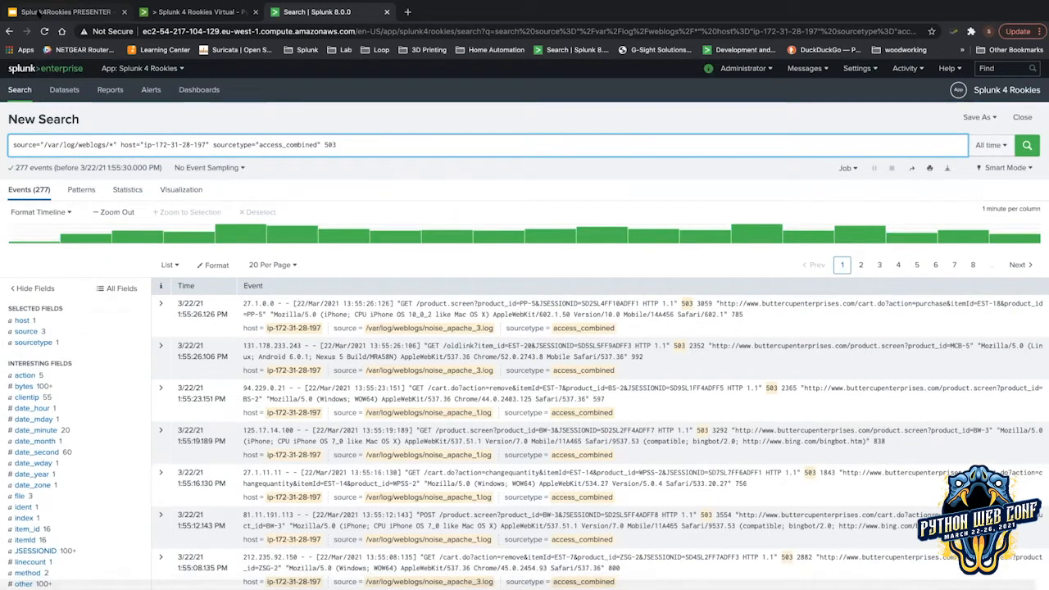
{"action": "left_click", "coordinate": [35, 13]}
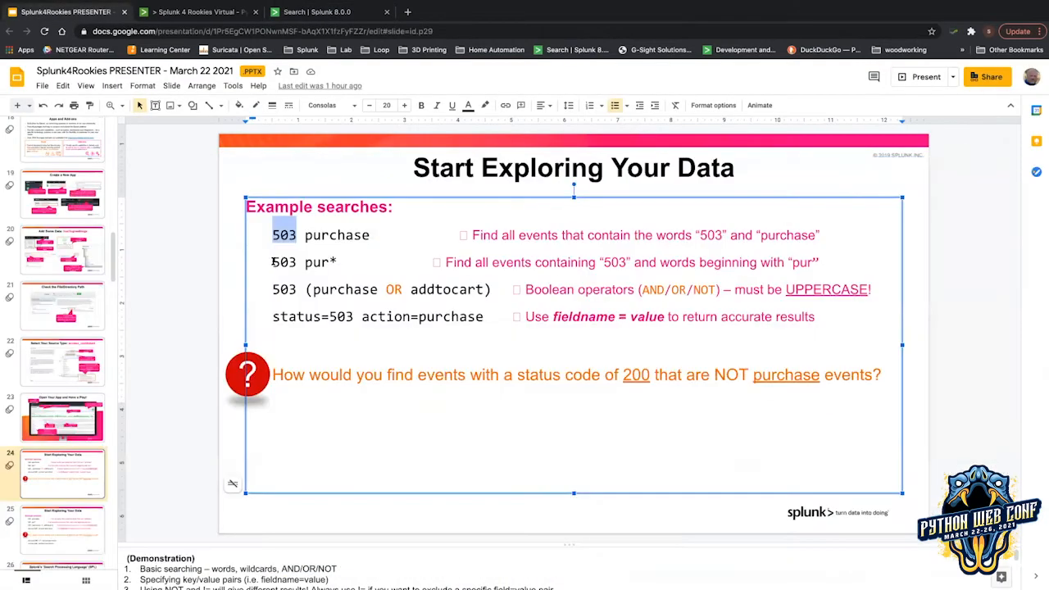
Highlight the '503 pur*' wildcard example on the slide, then return to the Splunk search.
{"action": "left_click_drag", "start_coordinate": [272, 261], "coordinate": [334, 259]}
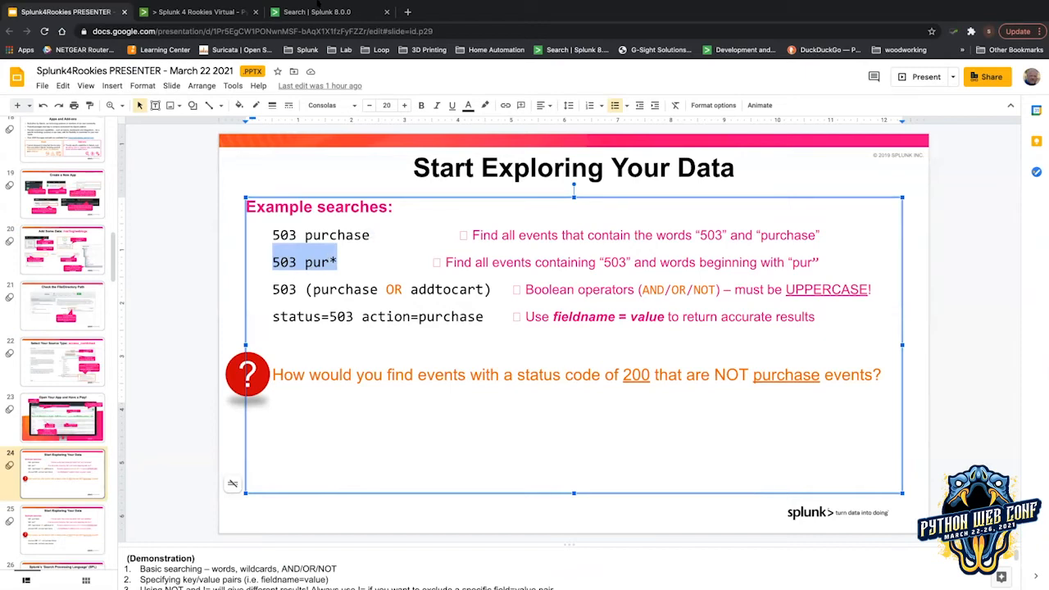
{"action": "left_click", "coordinate": [338, 12]}
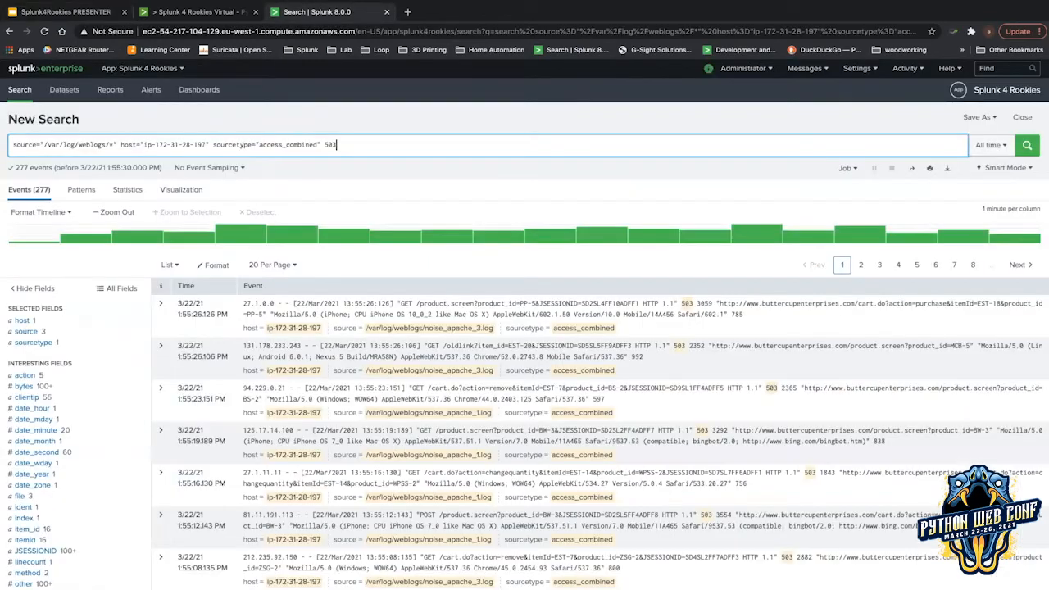
Search '503 purch*', scroll through the 47 matching events, then return to the slides.
{"action": "type", "text": "pu"}
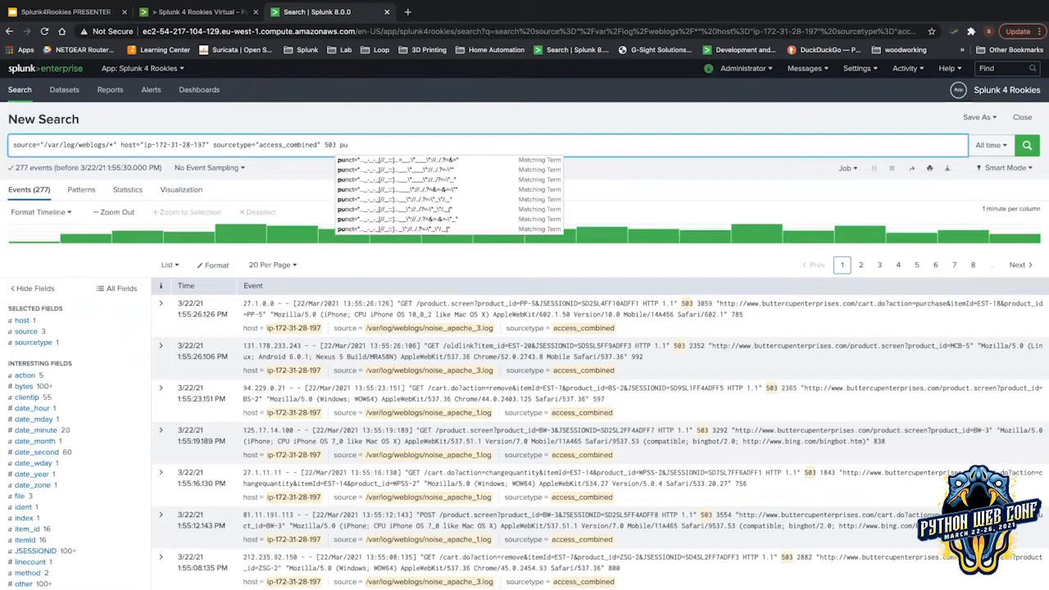
{"action": "type", "text": "rch*"}
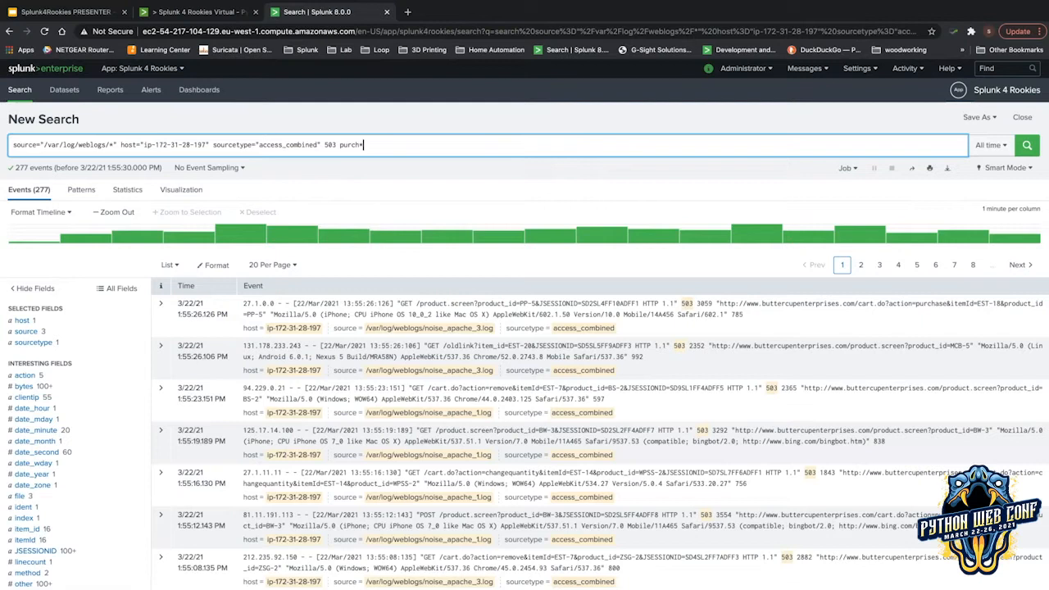
{"action": "key", "text": "Return"}
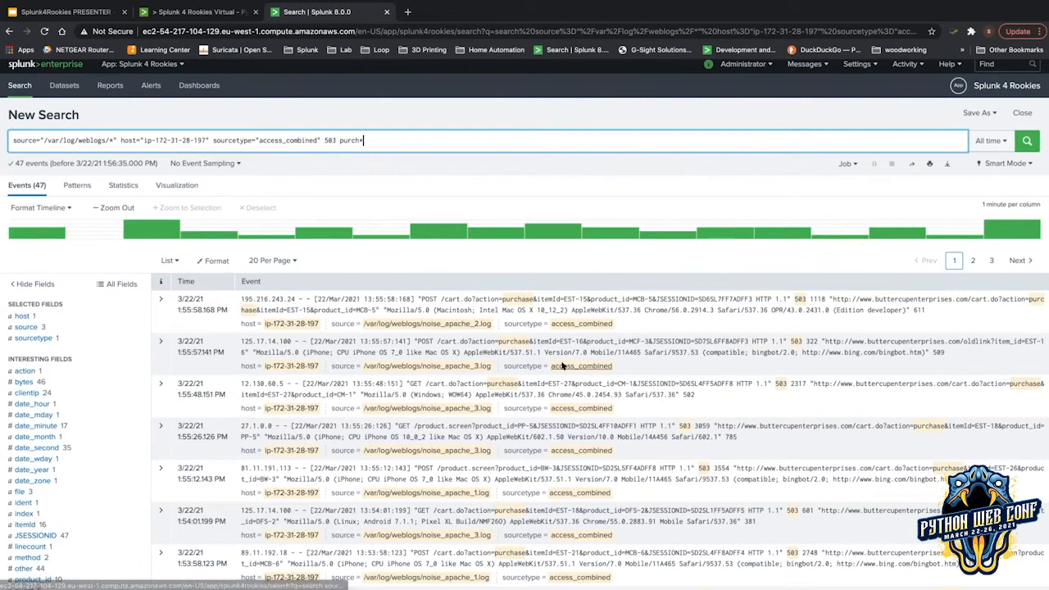
{"action": "scroll", "coordinate": [519, 363], "scroll_direction": "down", "scroll_amount": 1}
{"action": "scroll", "coordinate": [519, 363], "scroll_direction": "down", "scroll_amount": 1}
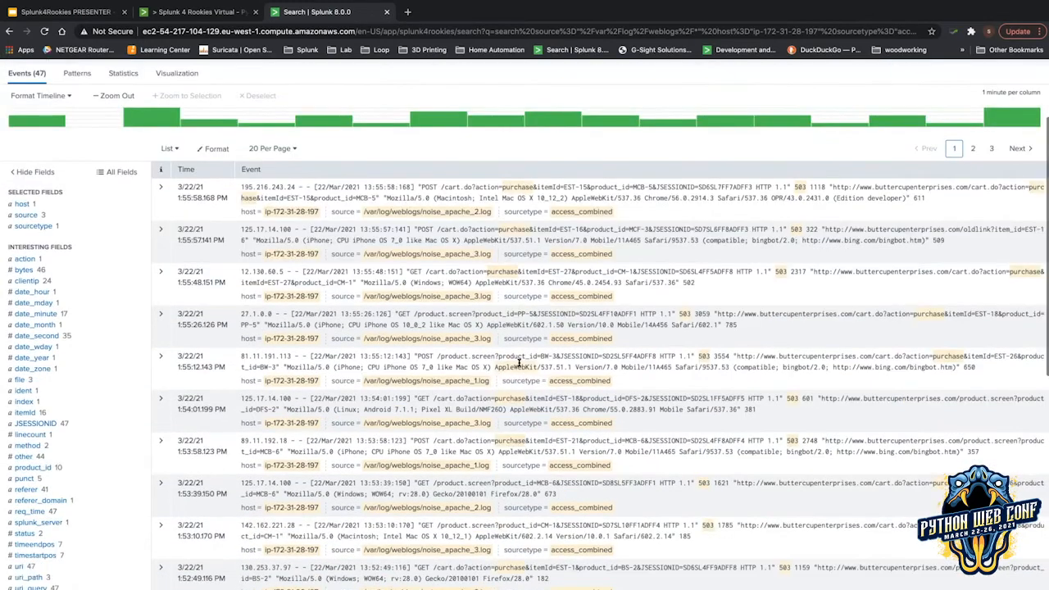
{"action": "scroll", "coordinate": [519, 363], "scroll_direction": "down", "scroll_amount": 1}
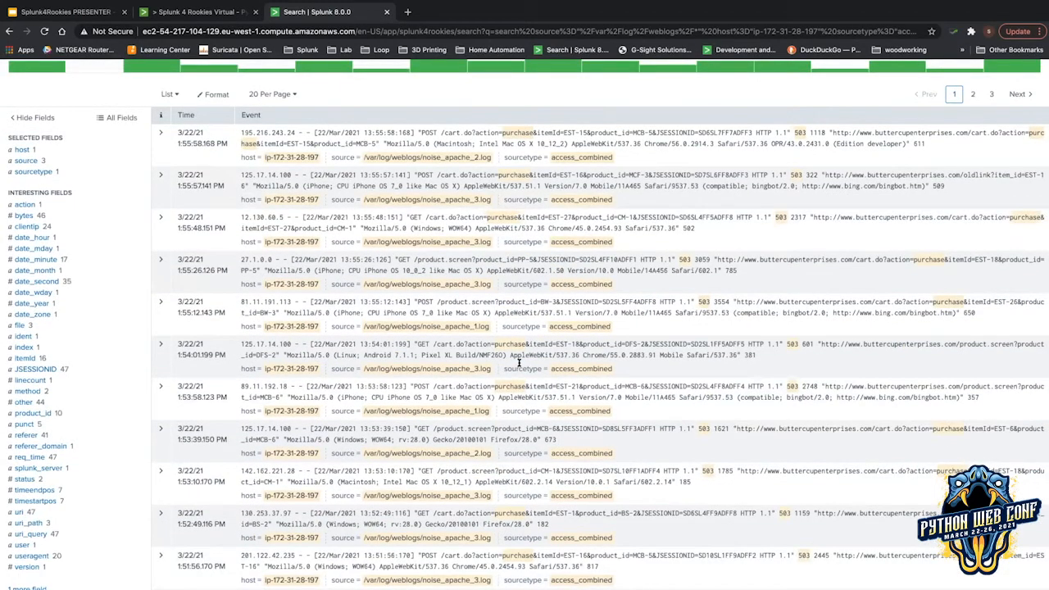
{"action": "scroll", "coordinate": [519, 363], "scroll_direction": "down", "scroll_amount": 1}
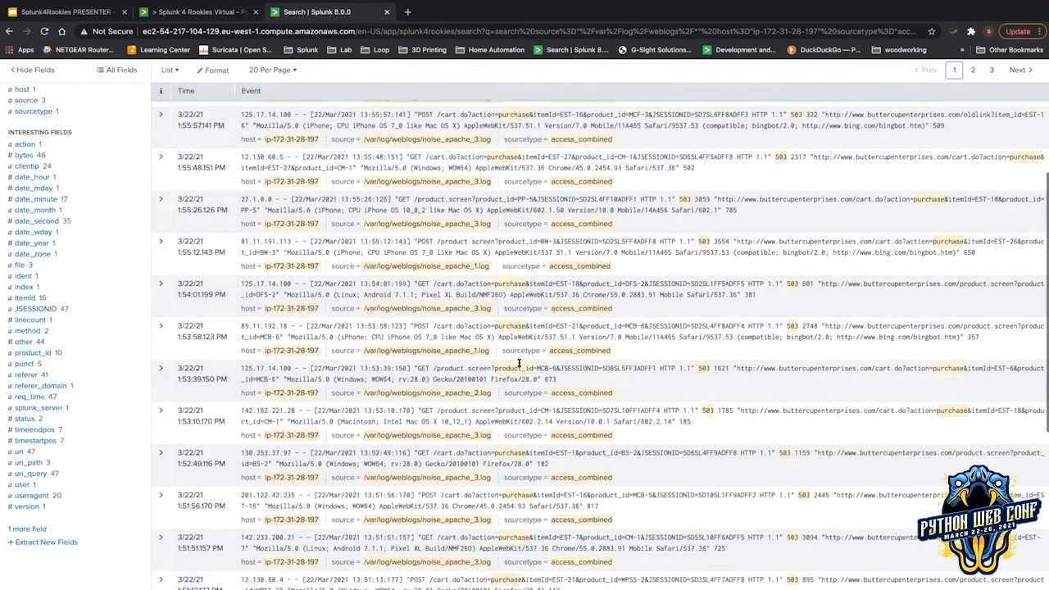
{"action": "scroll", "coordinate": [519, 364], "scroll_direction": "down", "scroll_amount": 1}
{"action": "scroll", "coordinate": [519, 363], "scroll_direction": "down", "scroll_amount": 1}
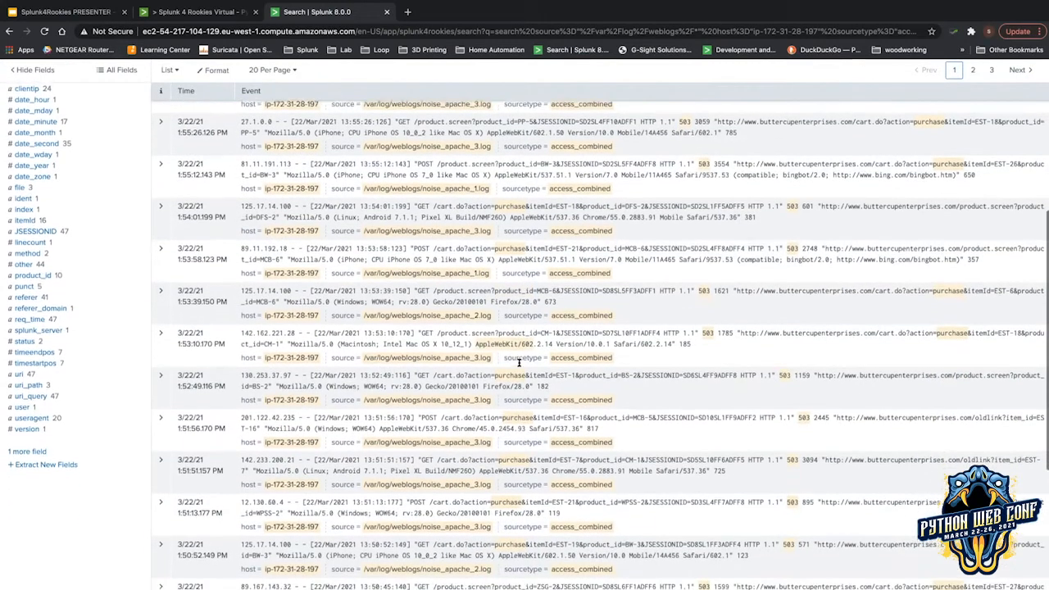
{"action": "scroll", "coordinate": [519, 364], "scroll_direction": "down", "scroll_amount": 1}
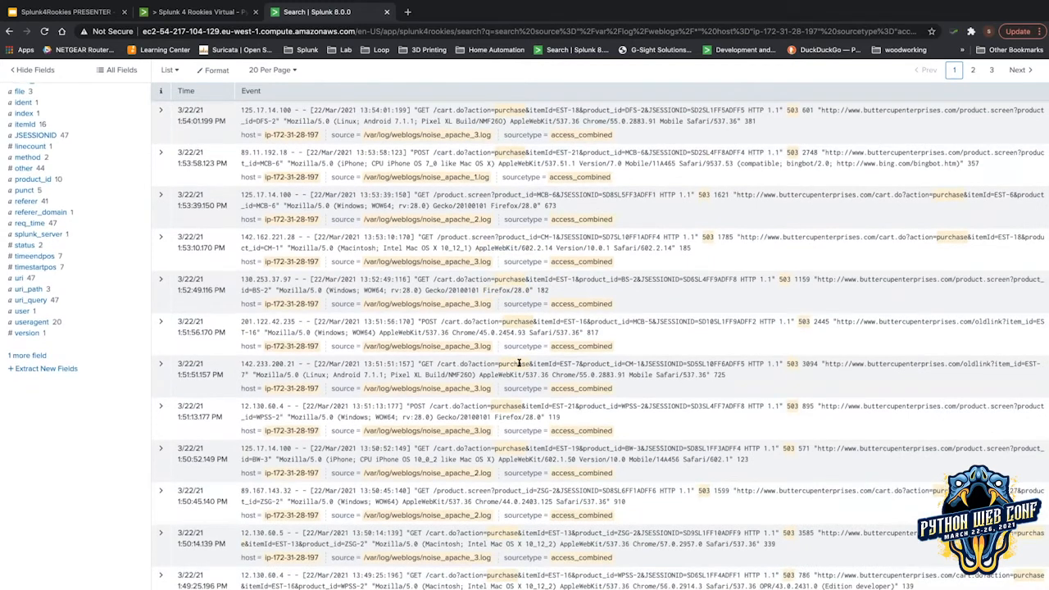
{"action": "scroll", "coordinate": [519, 364], "scroll_direction": "up", "scroll_amount": 3}
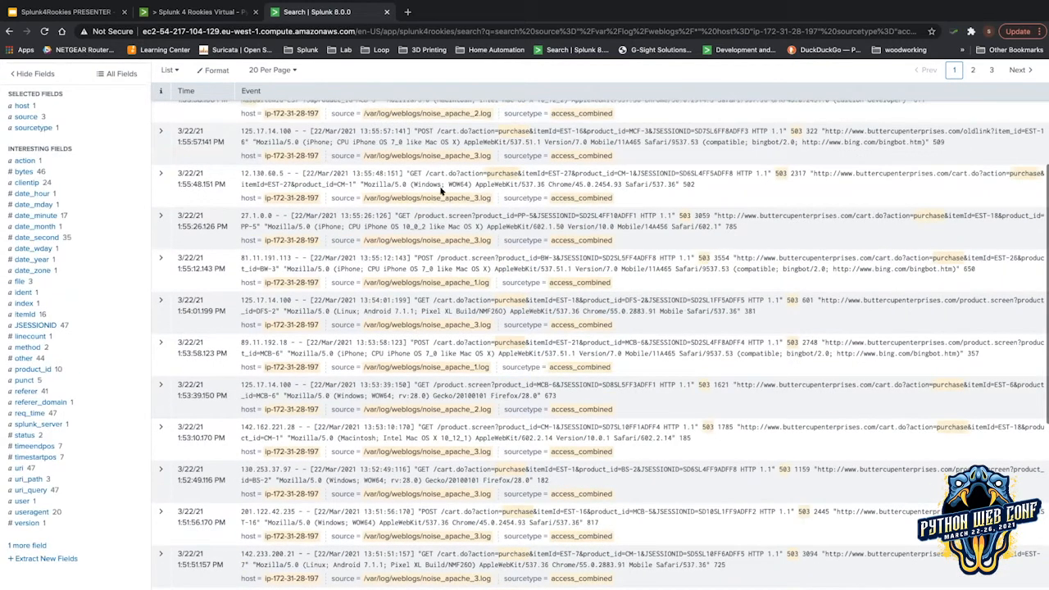
{"action": "scroll", "coordinate": [441, 191], "scroll_direction": "up", "scroll_amount": 3}
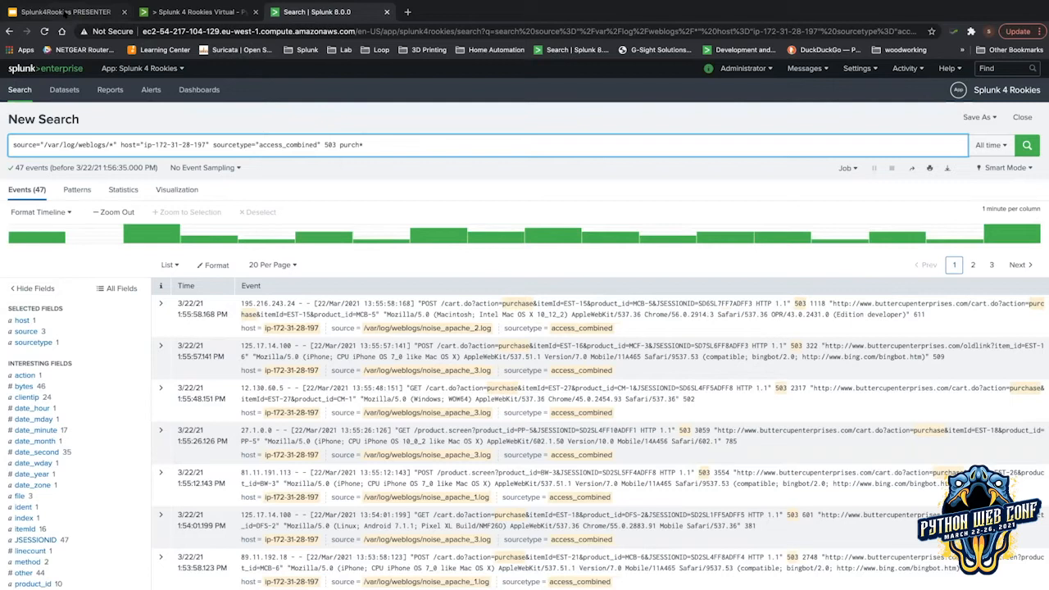
{"action": "left_click", "coordinate": [65, 12]}
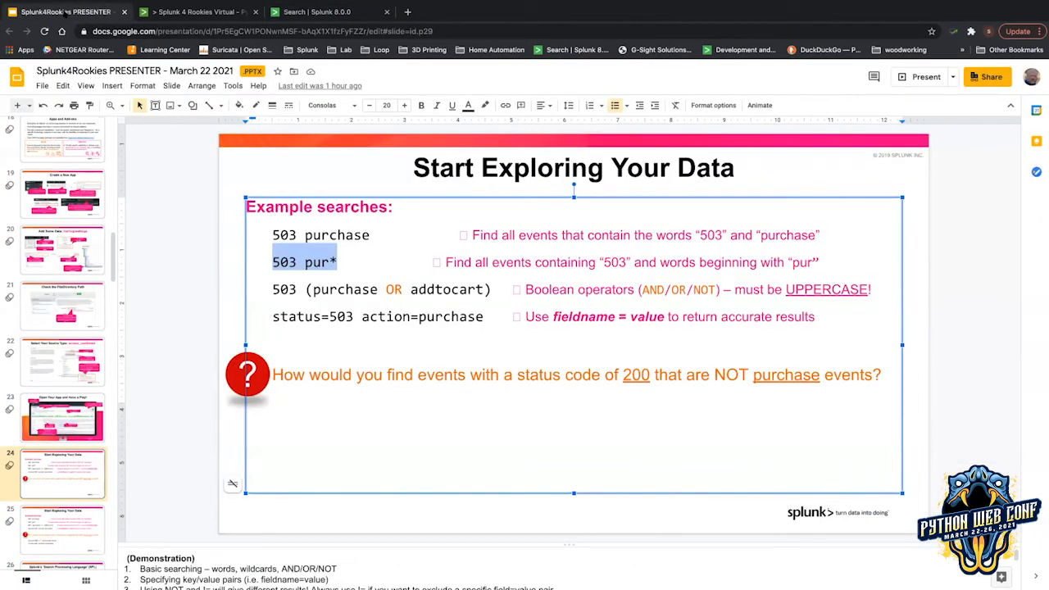
Highlight the '503 (purchase OR addtocart)' example on the slide, then select 'purch*' in the Splunk query.
{"action": "left_click", "coordinate": [298, 292]}
{"action": "left_click_drag", "start_coordinate": [271, 285], "coordinate": [492, 286]}
{"action": "key", "text": "ctrl+c"}
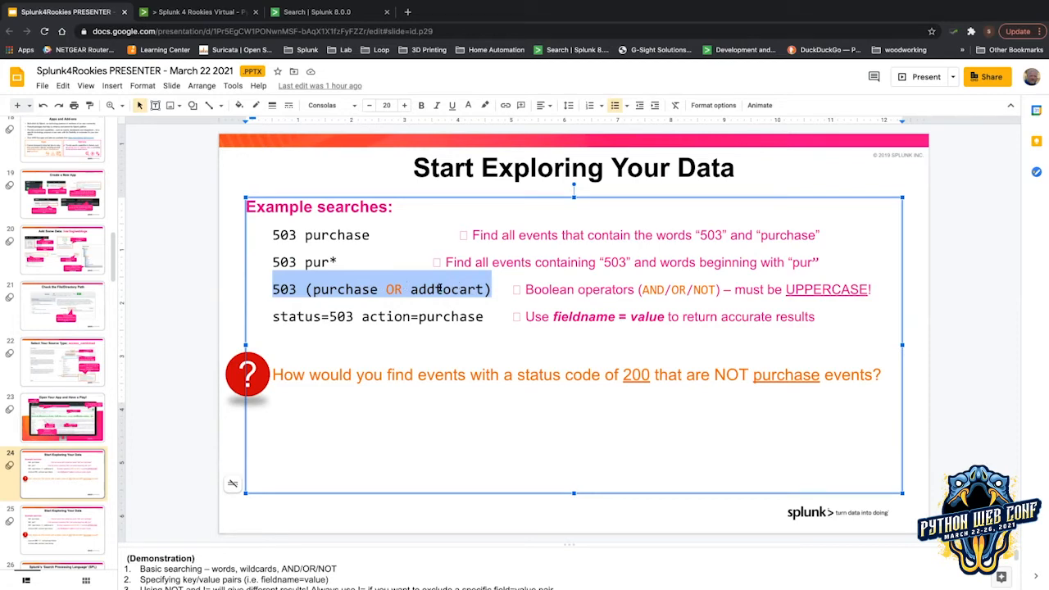
{"action": "left_click", "coordinate": [355, 14]}
{"action": "left_click_drag", "start_coordinate": [377, 139], "coordinate": [323, 139]}
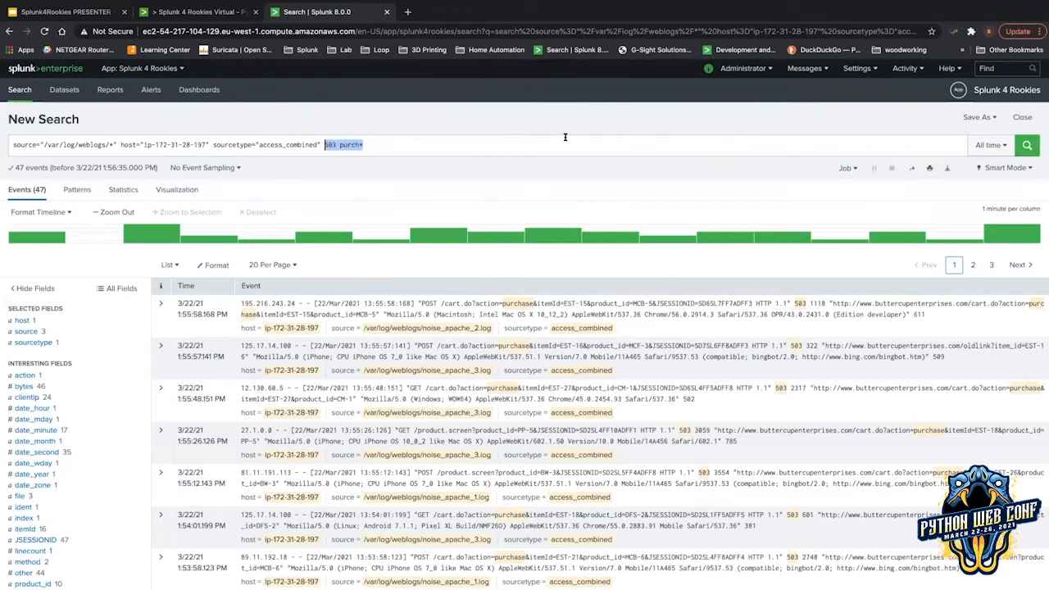
Search '503 (purchase OR addtocart)', review the 95 matching events, and return to the slides.
{"action": "key", "text": "BackSpace"}
{"action": "key", "text": "ctrl+v"}
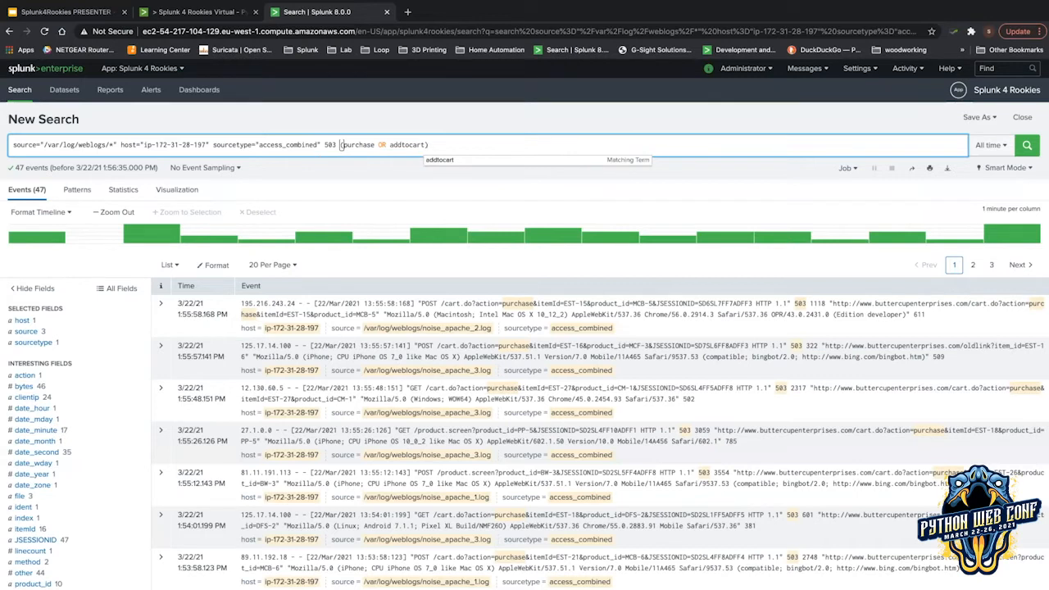
{"action": "key", "text": "Return"}
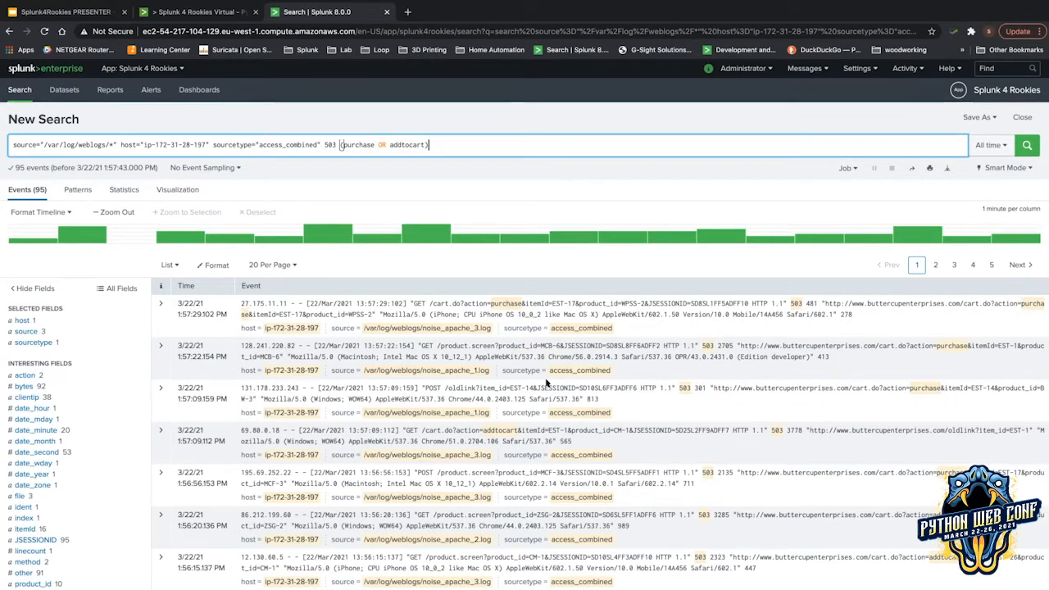
{"action": "scroll", "coordinate": [494, 384], "scroll_direction": "down", "scroll_amount": 1}
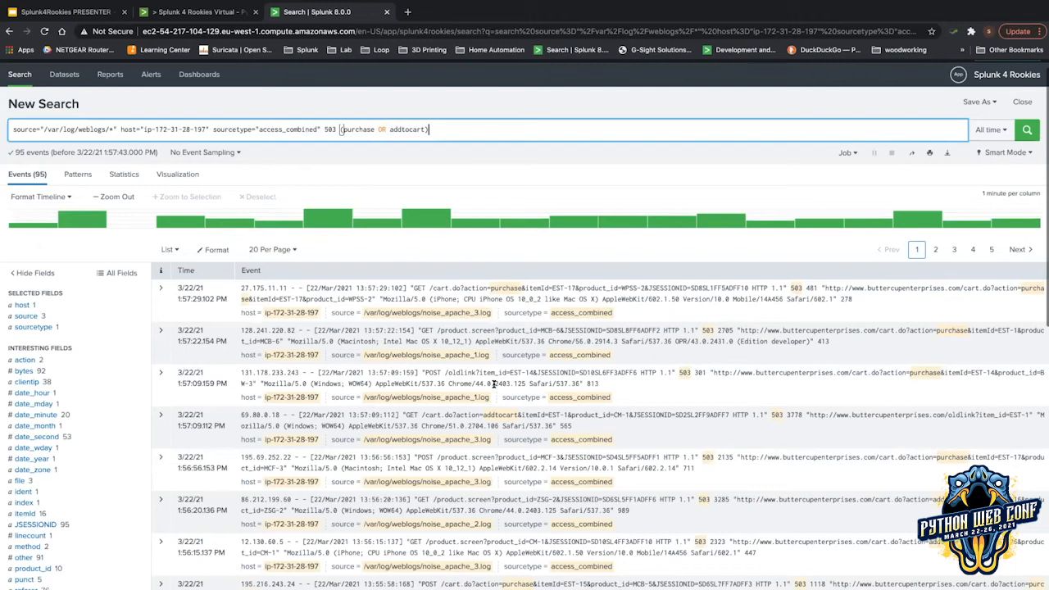
{"action": "scroll", "coordinate": [494, 384], "scroll_direction": "down", "scroll_amount": 1}
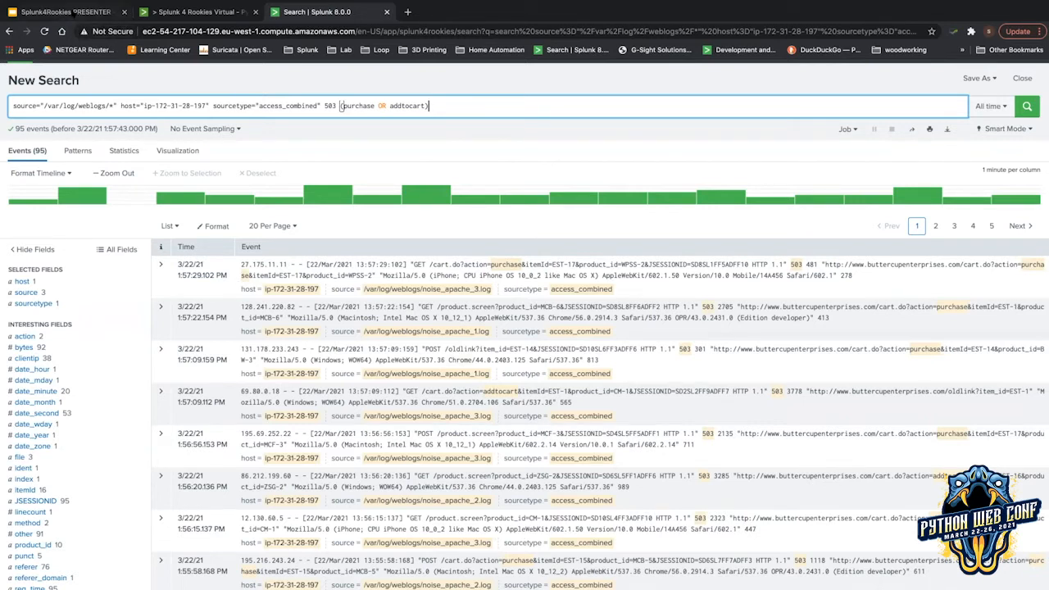
{"action": "left_click", "coordinate": [73, 13]}
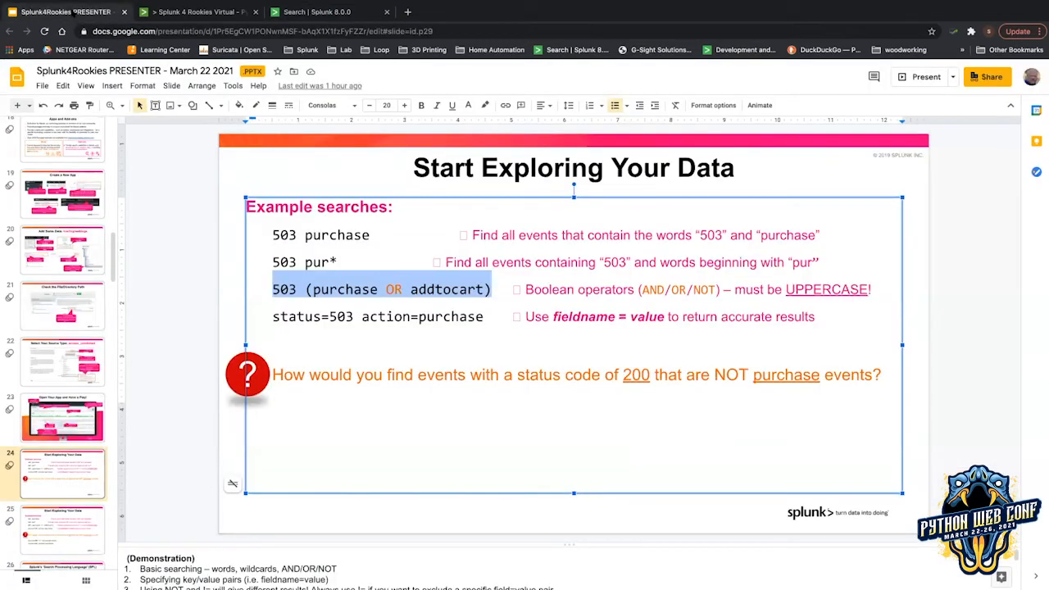
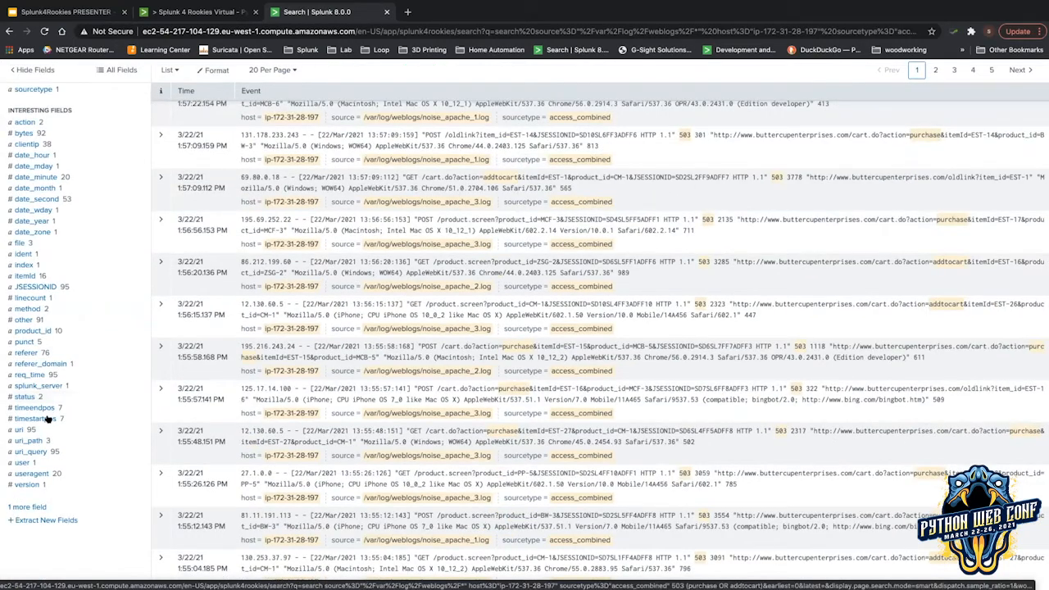
Open the status field summary in the sidebar, showing 503 in 94 events and 402 in one.
{"action": "scroll", "coordinate": [47, 419], "scroll_direction": "up", "scroll_amount": 2}
{"action": "scroll", "coordinate": [41, 446], "scroll_direction": "down", "scroll_amount": 1}
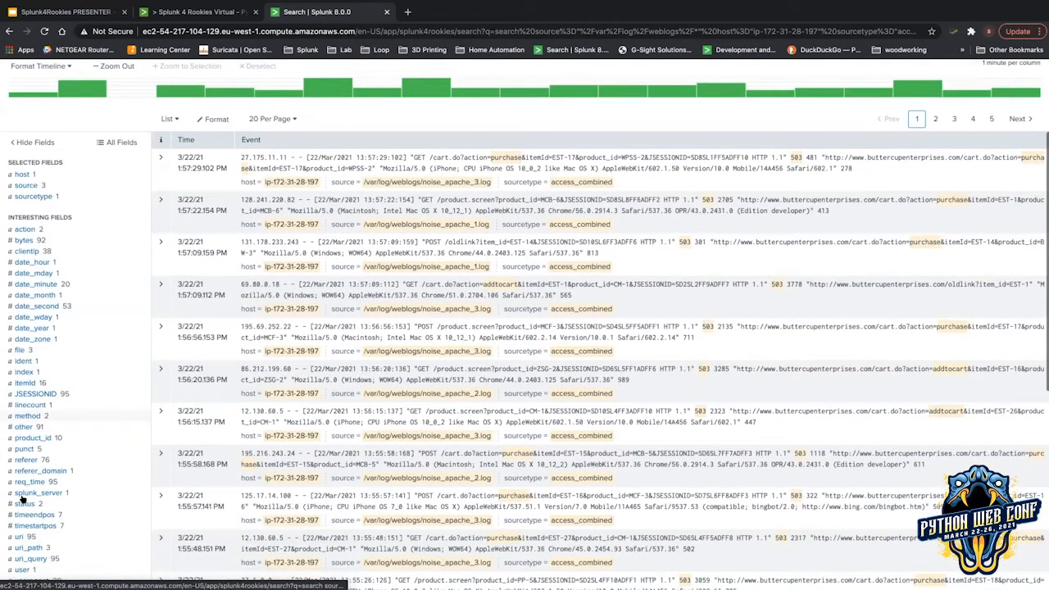
{"action": "left_click", "coordinate": [25, 503]}
{"action": "scroll", "coordinate": [165, 501], "scroll_direction": "down", "scroll_amount": 1}
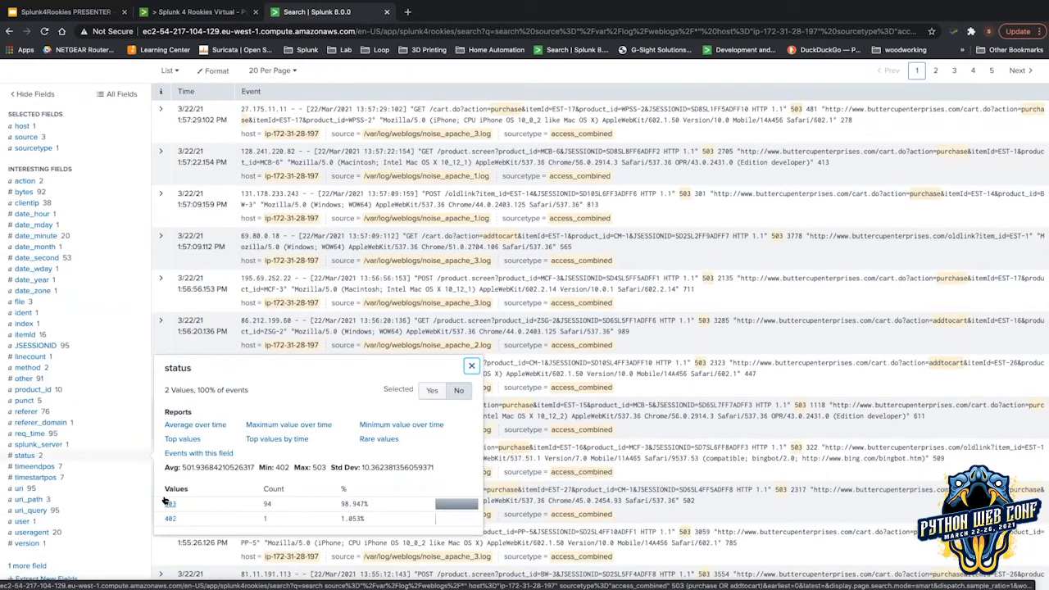
Add status=503 to the search, remove the '503 (purchase OR addtocart)' terms, and re-run it.
{"action": "left_click", "coordinate": [169, 503]}
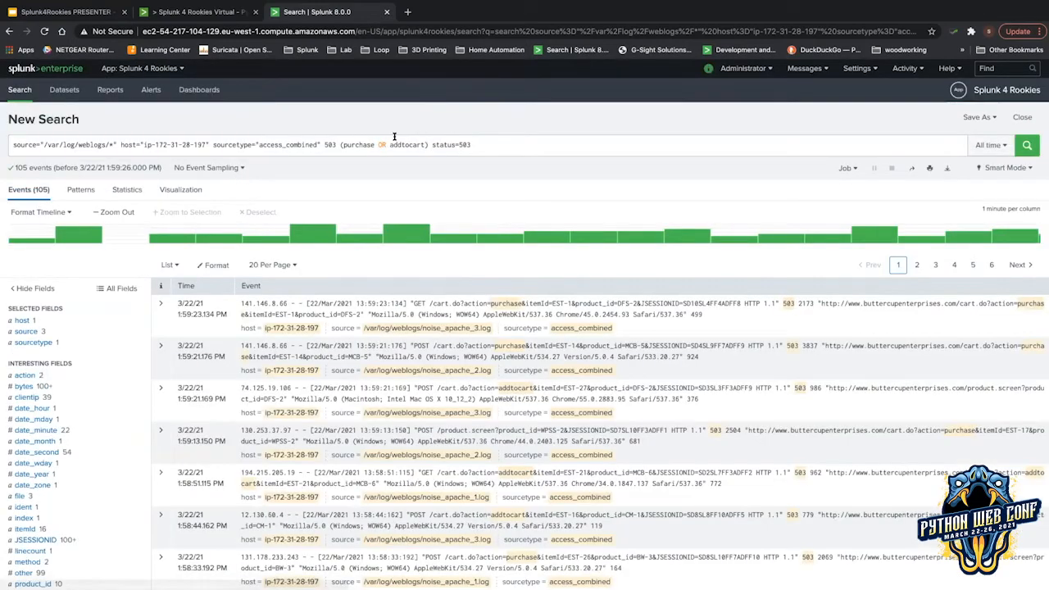
{"action": "mouse_move", "coordinate": [309, 138]}
{"action": "left_mouse_down"}
{"action": "mouse_move", "coordinate": [275, 138]}
{"action": "mouse_move", "coordinate": [343, 137]}
{"action": "mouse_move", "coordinate": [325, 137]}
{"action": "left_mouse_up"}
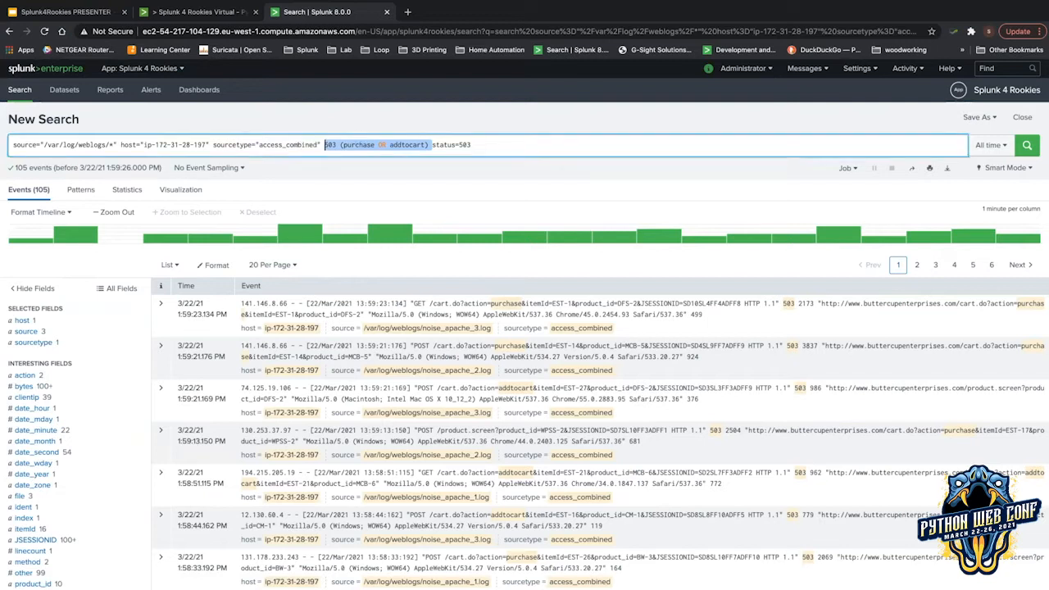
{"action": "key", "text": "BackSpace"}
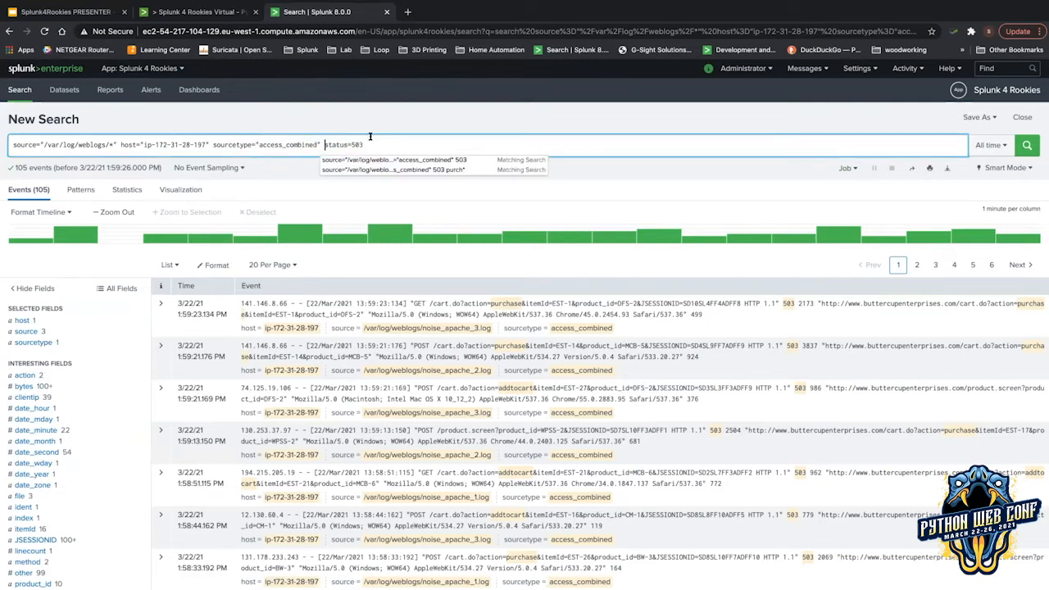
{"action": "key", "text": "Return"}
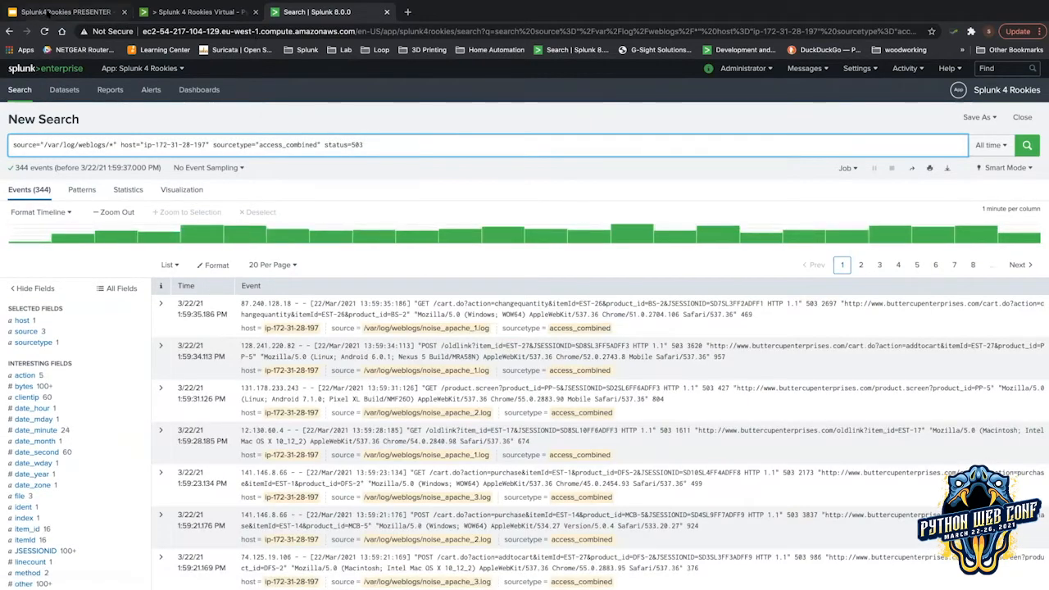
{"action": "left_click", "coordinate": [49, 14]}
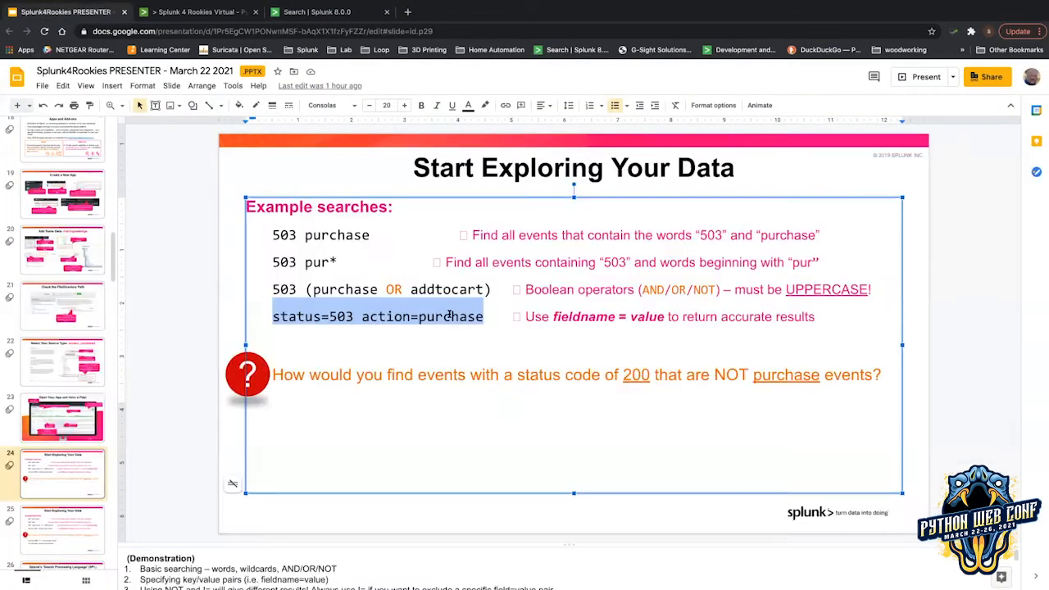
{"action": "left_click", "coordinate": [318, 13]}
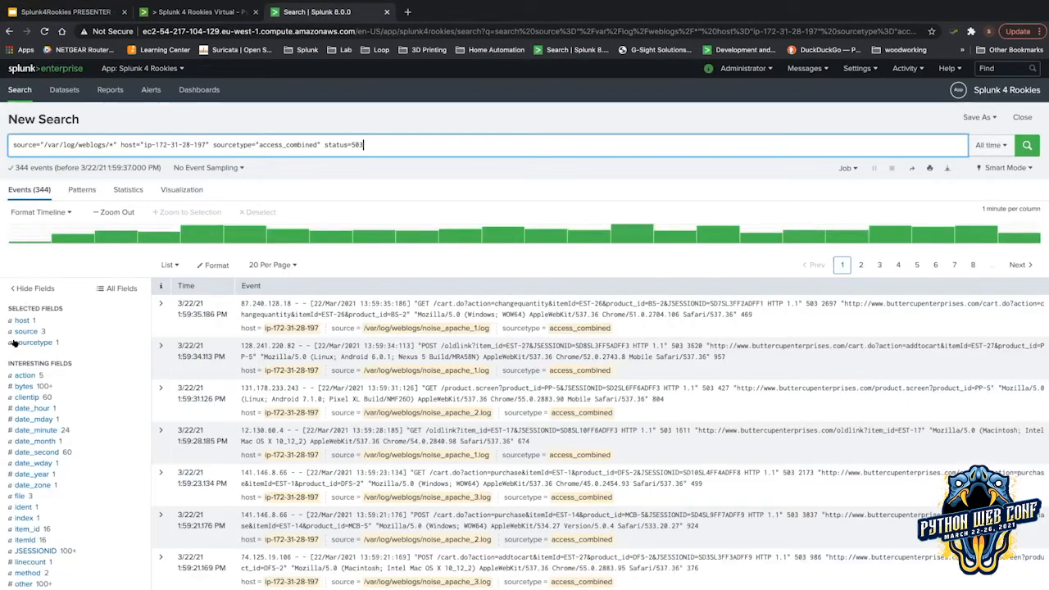
Add action=purchase from the action field summary and re-run the search.
{"action": "left_click", "coordinate": [17, 374]}
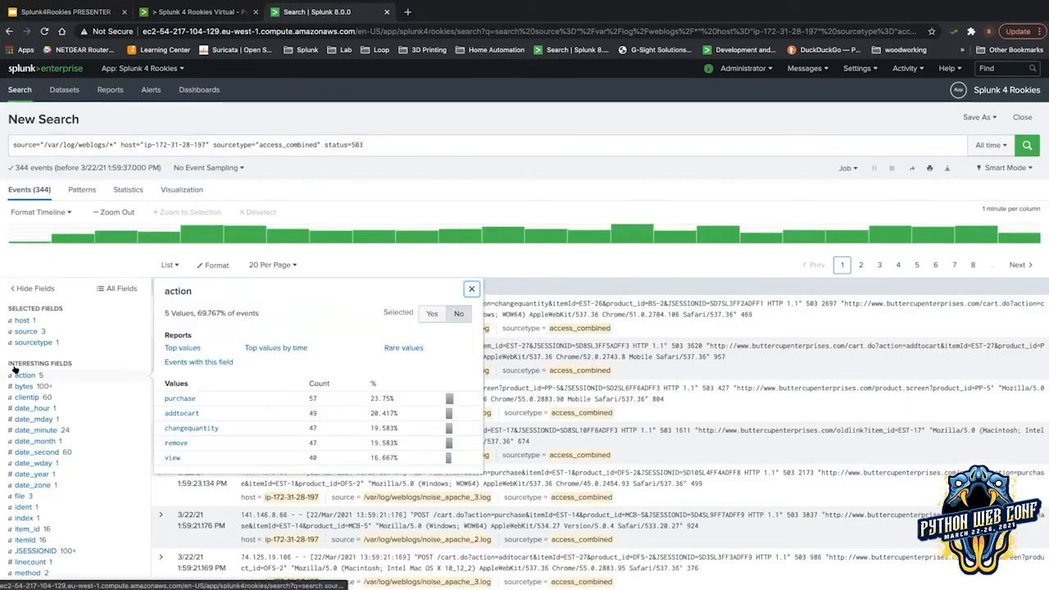
{"action": "left_click", "coordinate": [172, 398]}
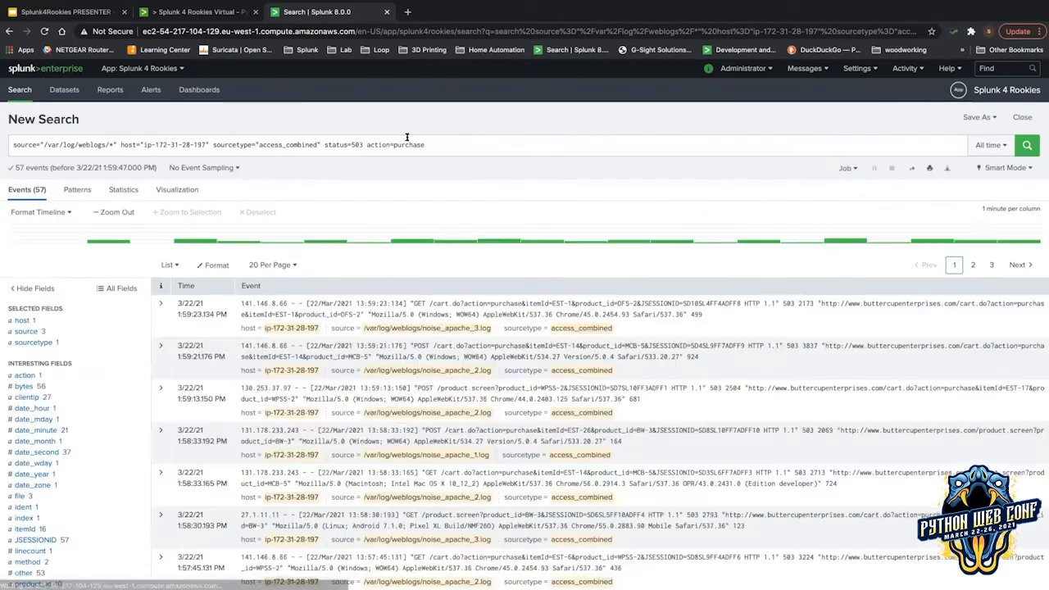
{"action": "left_click_drag", "start_coordinate": [371, 144], "coordinate": [414, 143]}
{"action": "left_click", "coordinate": [485, 144]}
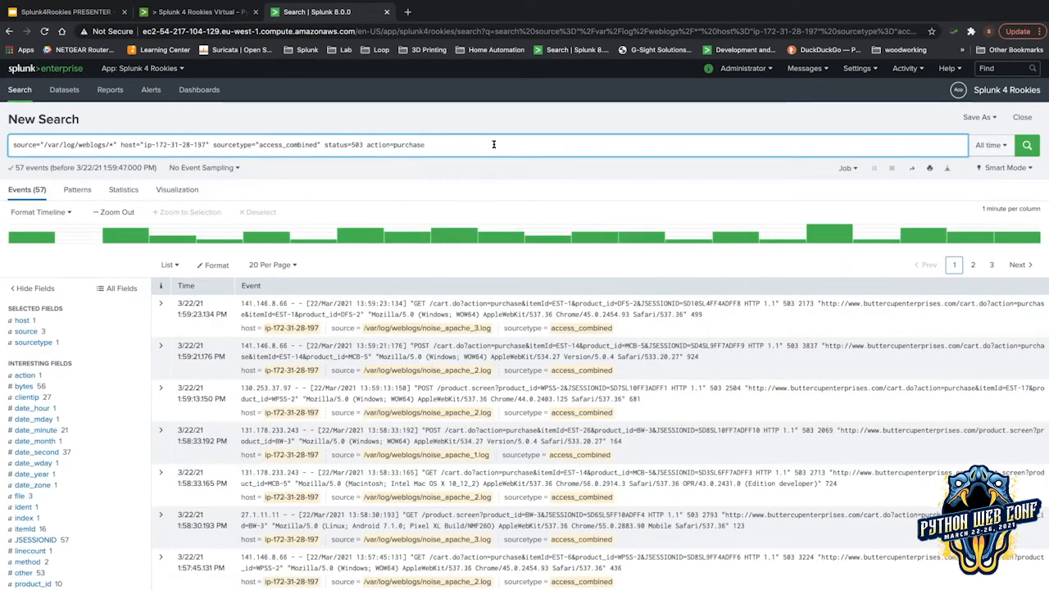
{"action": "key", "text": "Return"}
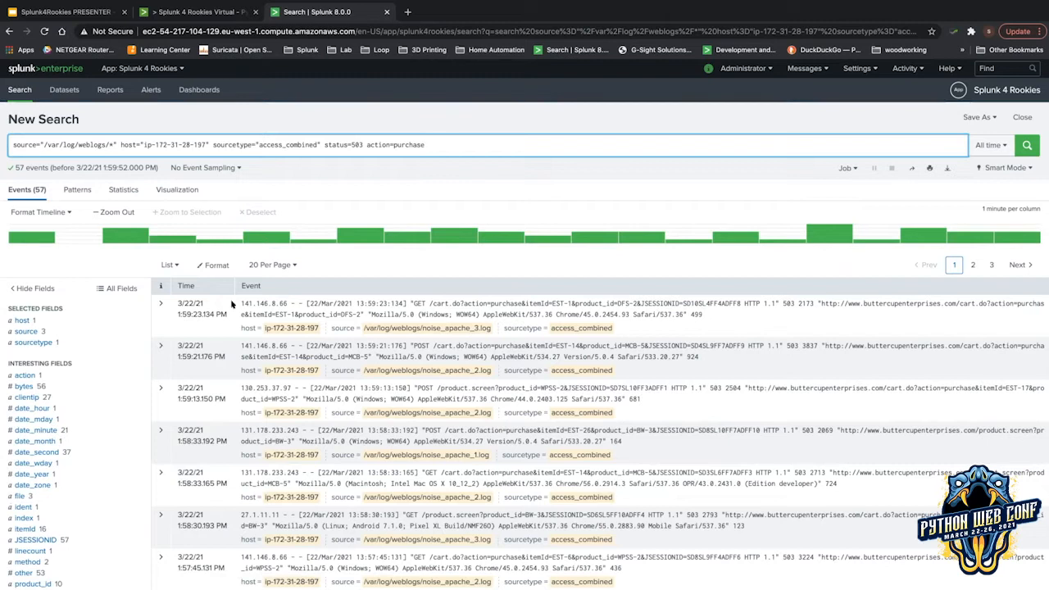
Check the action and status value summaries for the 57 filtered events.
{"action": "left_click", "coordinate": [36, 375]}
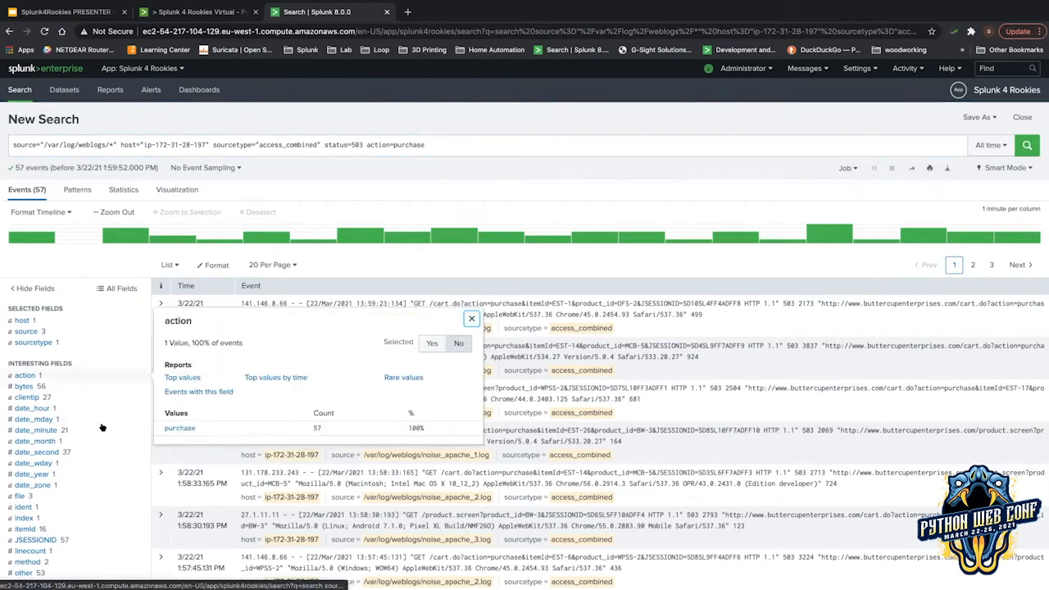
{"action": "scroll", "coordinate": [101, 424], "scroll_direction": "down", "scroll_amount": 2}
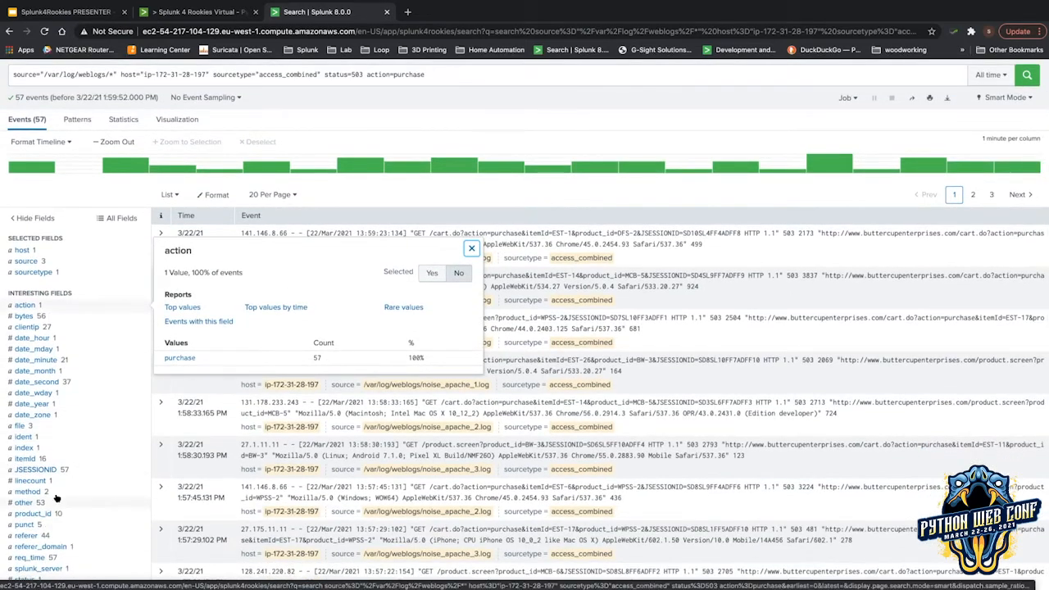
{"action": "scroll", "coordinate": [54, 517], "scroll_direction": "down", "scroll_amount": 1}
{"action": "left_click", "coordinate": [57, 525]}
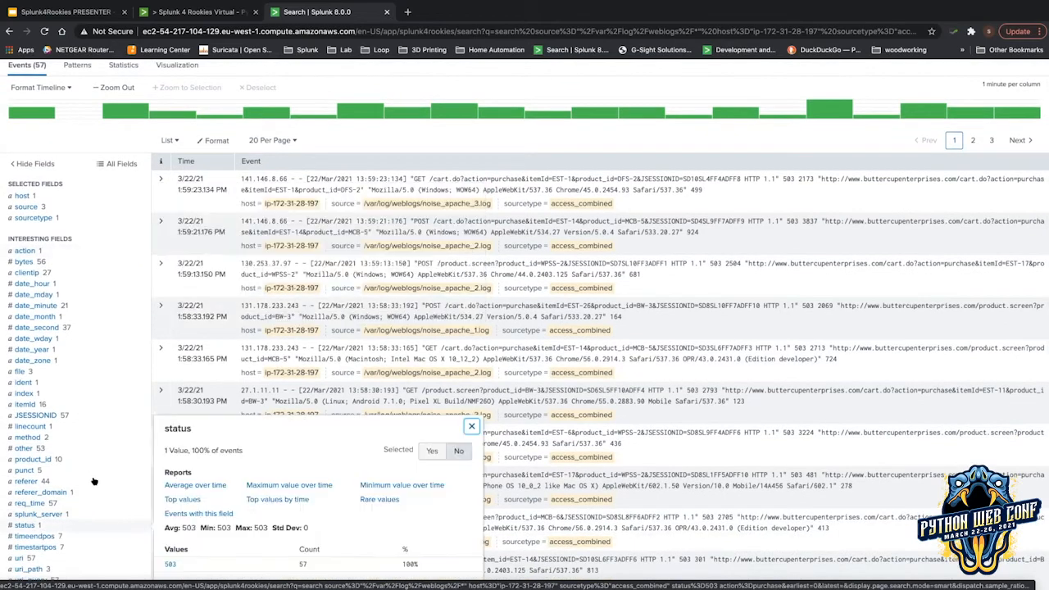
Close the status value popup to reveal the purchase events from noise_apache_3.log.
{"action": "scroll", "coordinate": [145, 332], "scroll_direction": "up", "scroll_amount": 3}
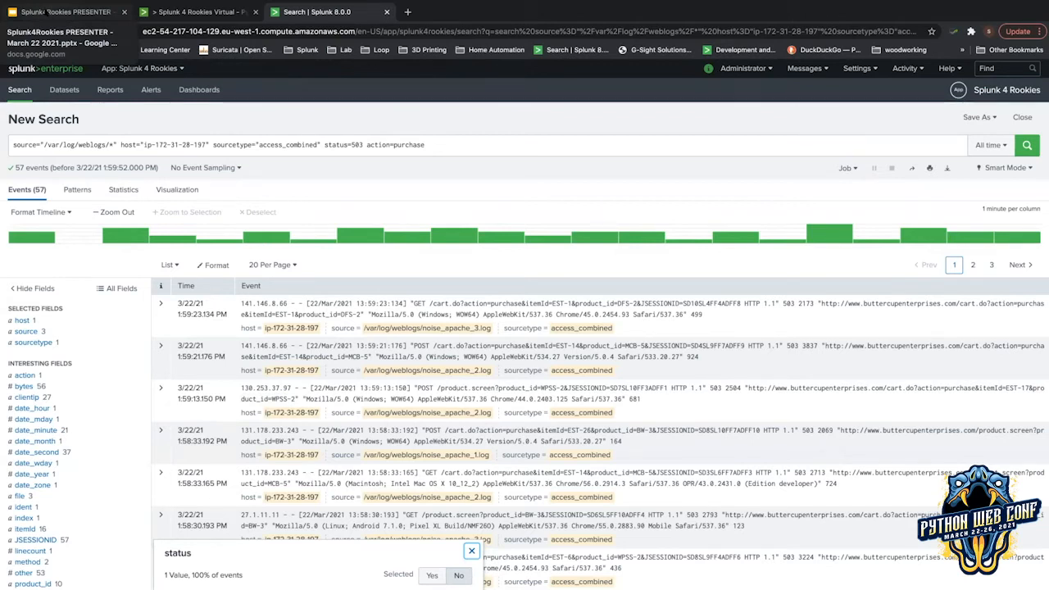
{"action": "left_click", "coordinate": [471, 551]}
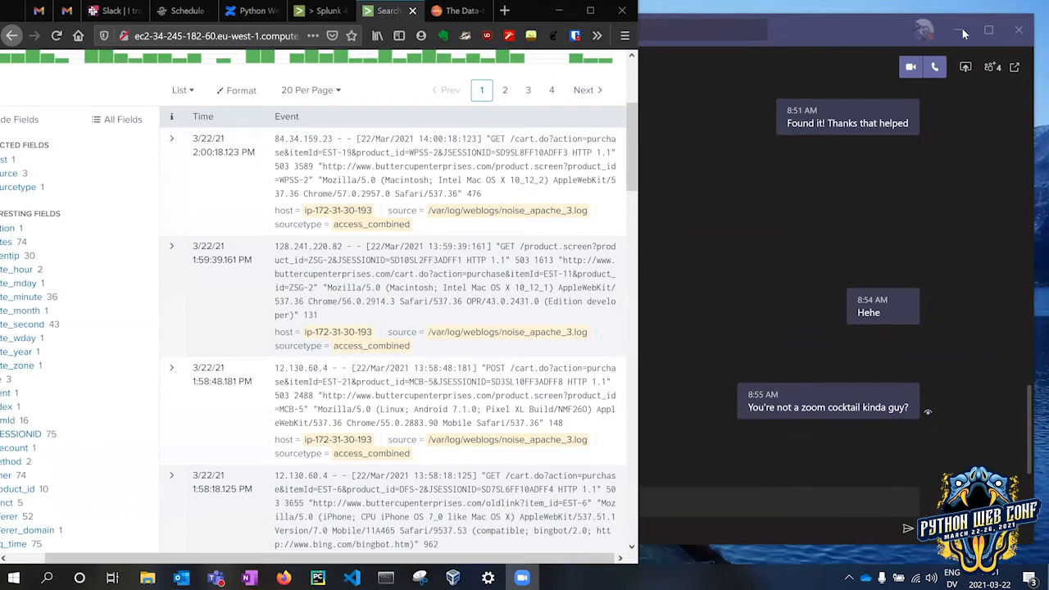
Minimize the chat, dismiss the Safari search options, scroll to the top, and un-snap the browser.
{"action": "left_click", "coordinate": [962, 31]}
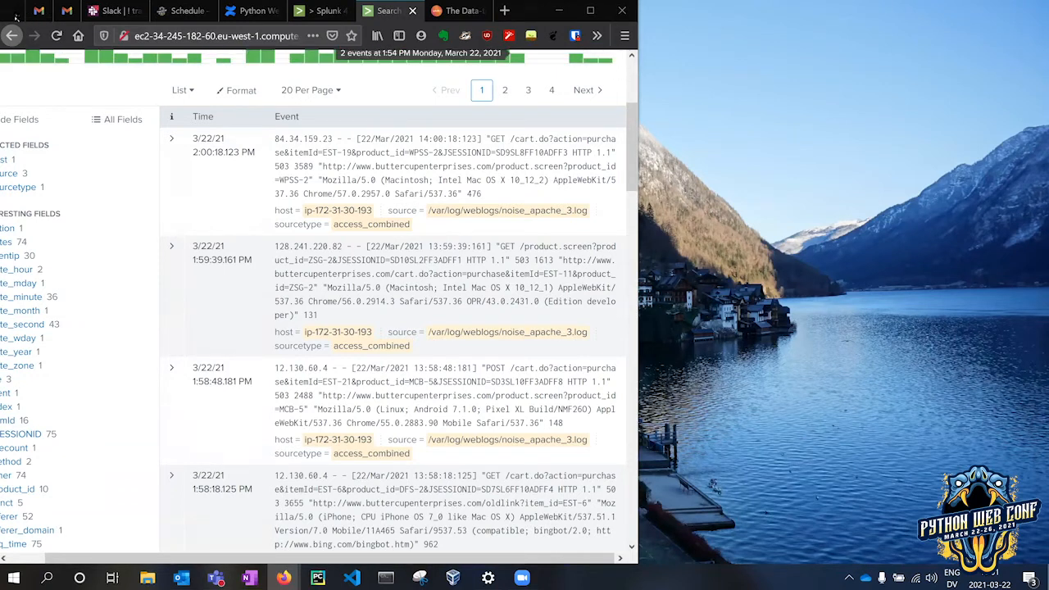
{"action": "left_click", "coordinate": [408, 194]}
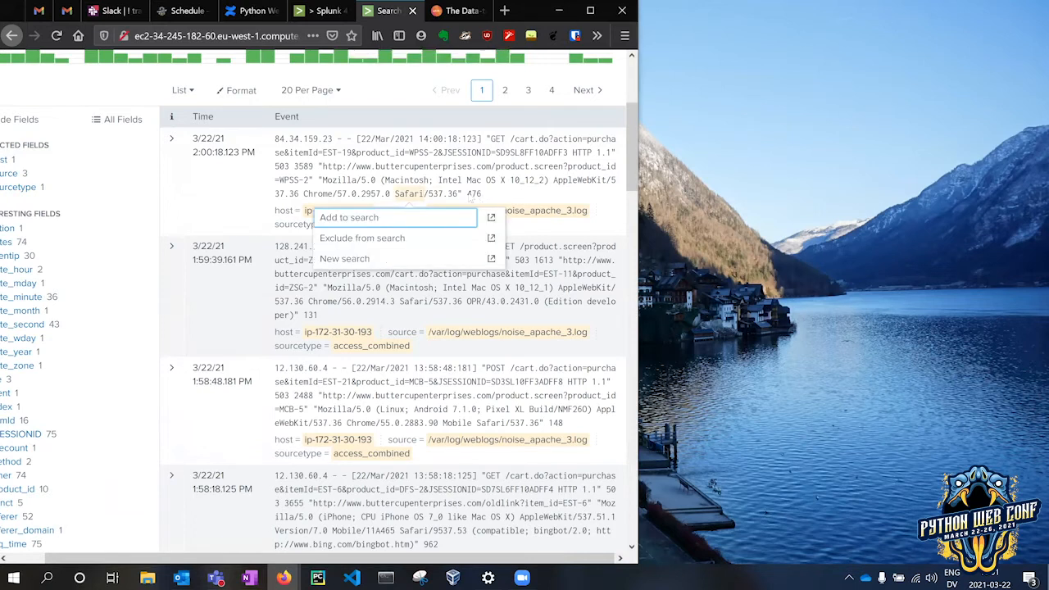
{"action": "left_click", "coordinate": [630, 128]}
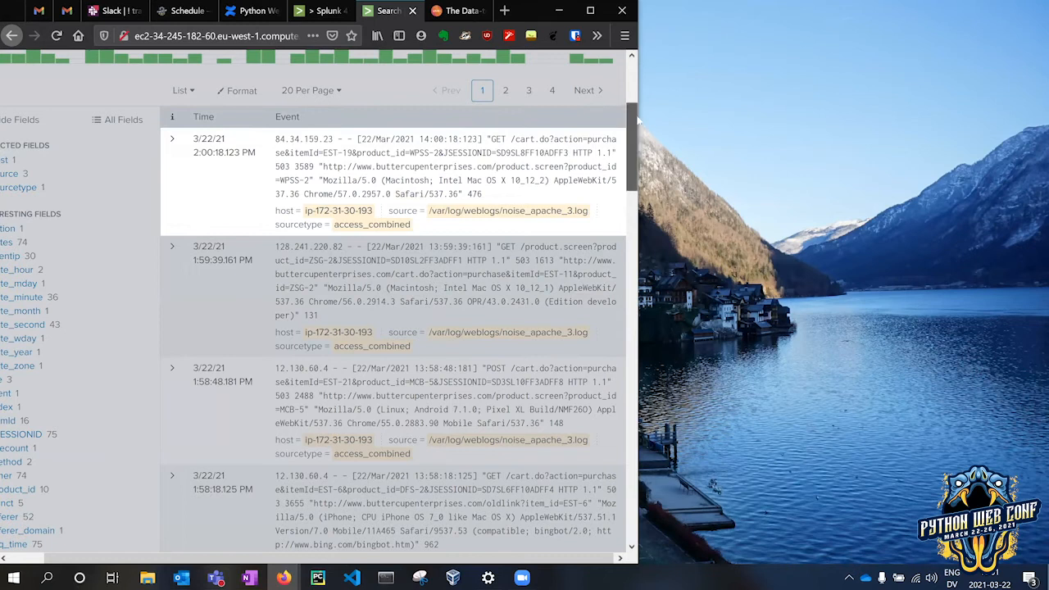
{"action": "scroll", "coordinate": [513, 154], "scroll_direction": "up", "scroll_amount": 3}
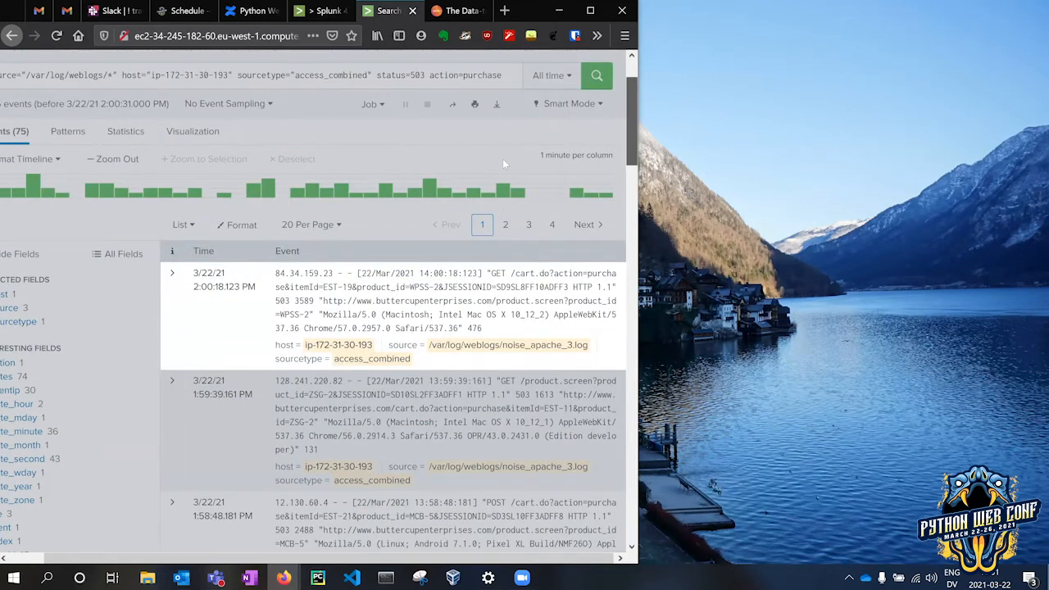
{"action": "scroll", "coordinate": [505, 163], "scroll_direction": "up", "scroll_amount": 2}
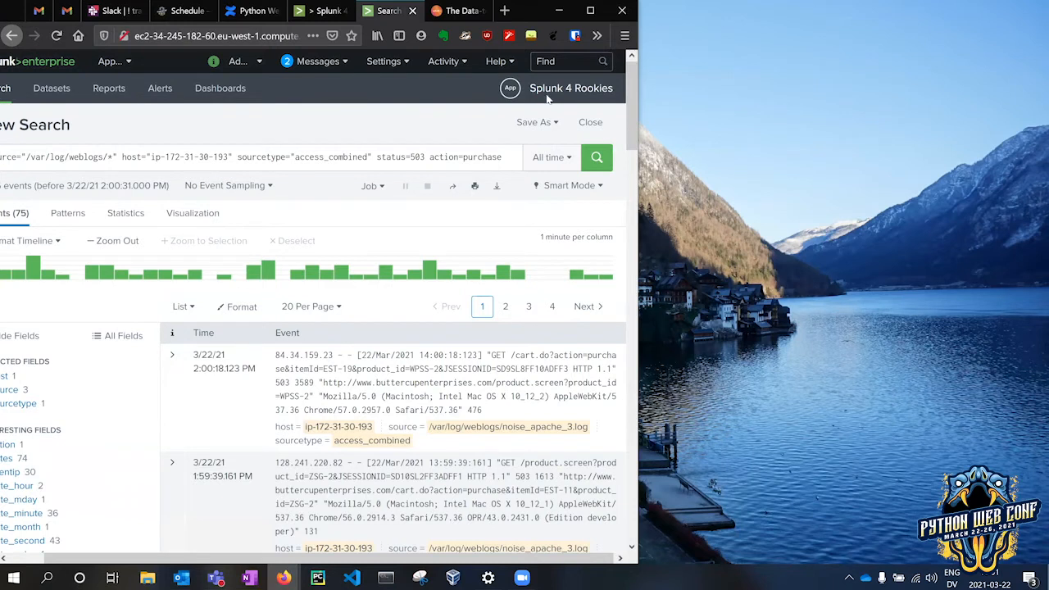
{"action": "key", "text": "super+Right"}
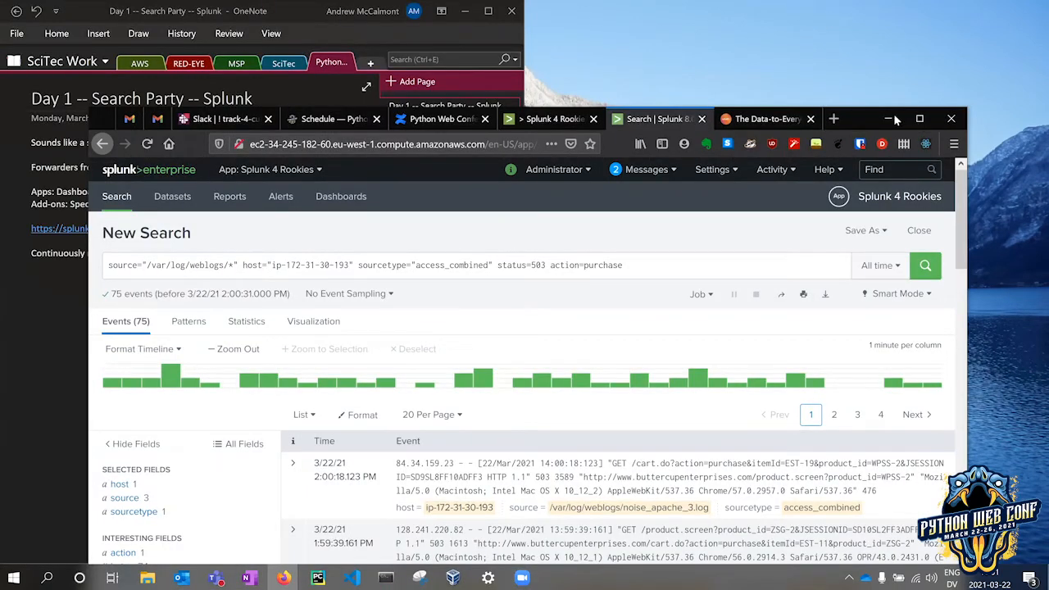
Maximize the browser, highlight 'action' in the query, and open the action field summary.
{"action": "key", "text": "super+Up"}
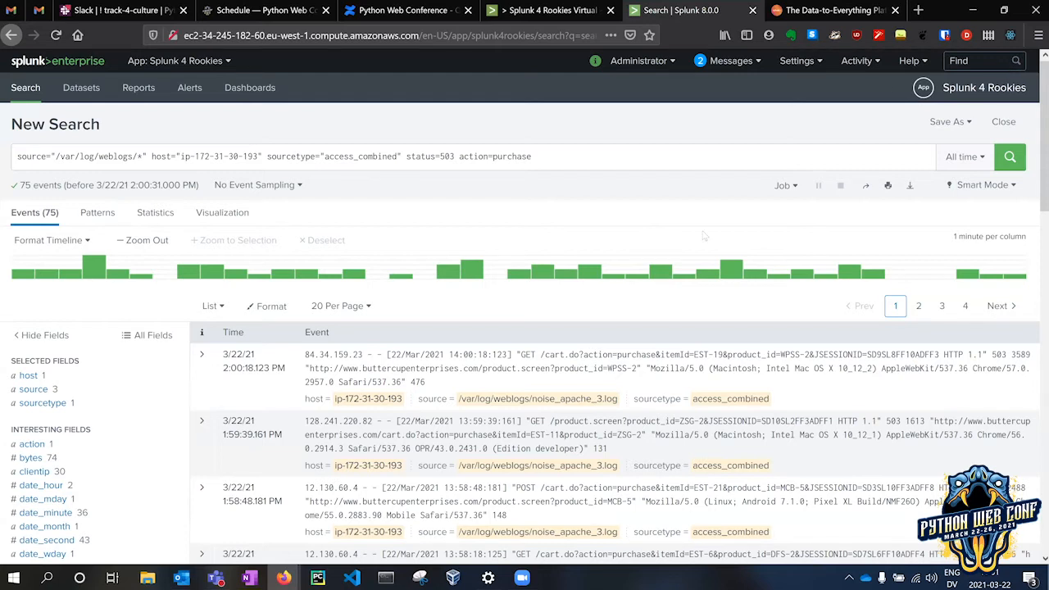
{"action": "mouse_move", "coordinate": [486, 156]}
{"action": "left_mouse_down"}
{"action": "mouse_move", "coordinate": [461, 156]}
{"action": "mouse_move", "coordinate": [489, 156]}
{"action": "left_mouse_up"}
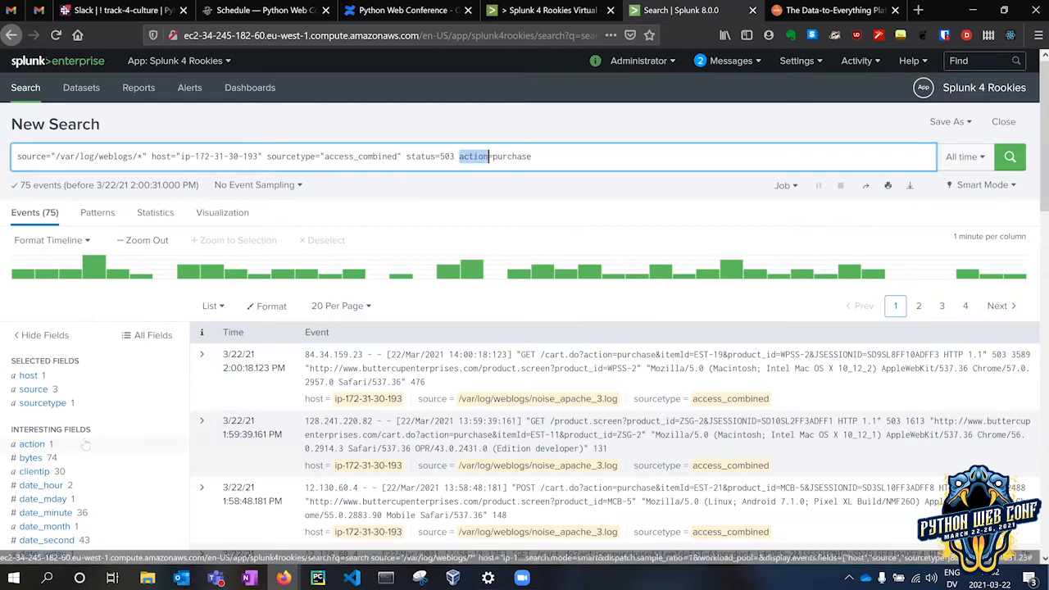
{"action": "left_click", "coordinate": [32, 444]}
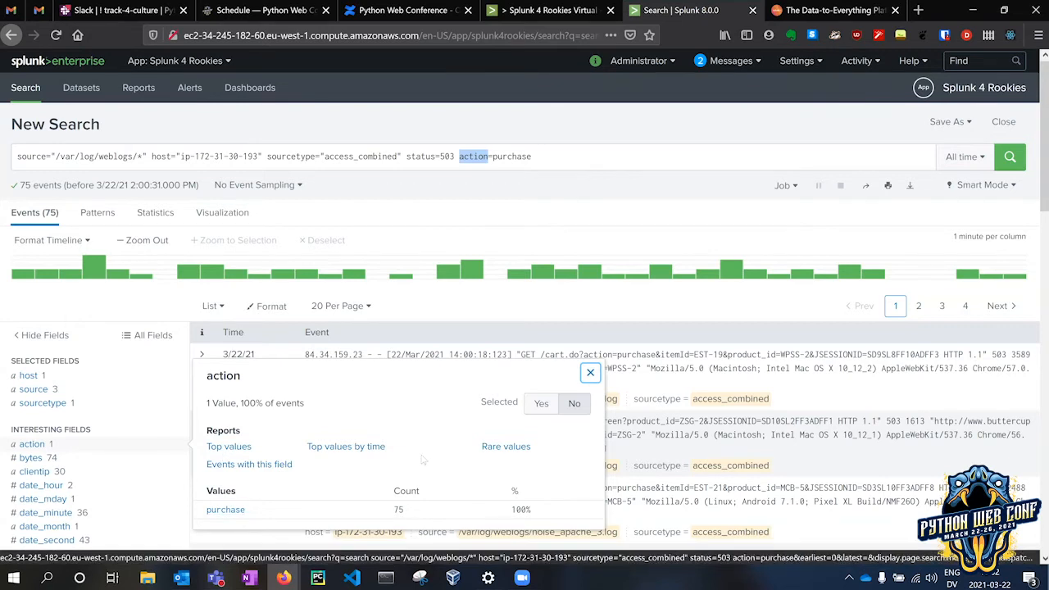
{"action": "scroll", "coordinate": [422, 455], "scroll_direction": "down", "scroll_amount": 1}
{"action": "scroll", "coordinate": [423, 455], "scroll_direction": "down", "scroll_amount": 2}
{"action": "scroll", "coordinate": [422, 456], "scroll_direction": "down", "scroll_amount": 3}
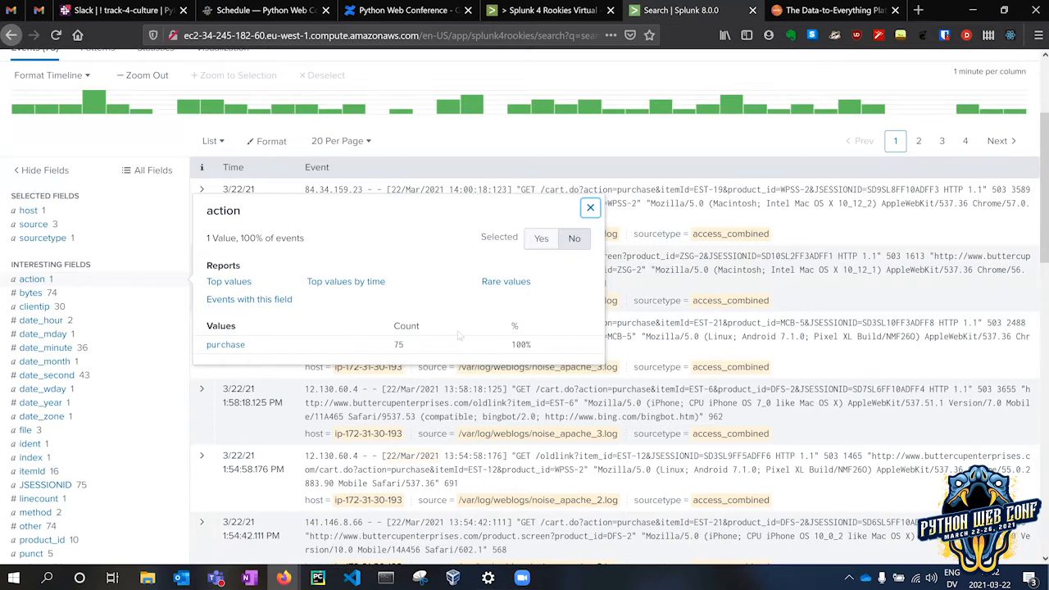
{"action": "scroll", "coordinate": [459, 336], "scroll_direction": "down", "scroll_amount": 3}
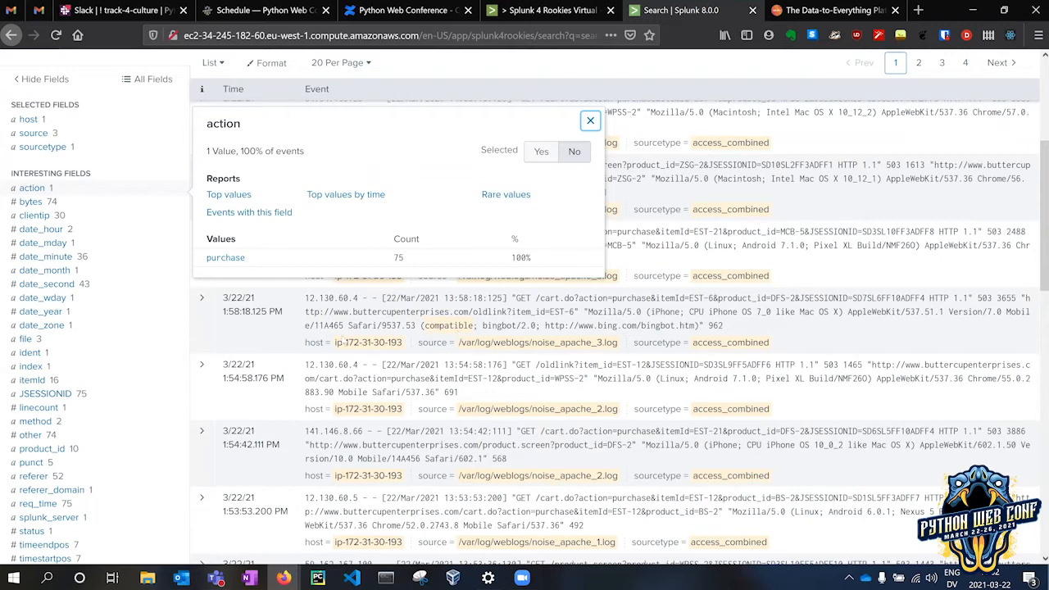
{"action": "scroll", "coordinate": [49, 425], "scroll_direction": "down", "scroll_amount": 1}
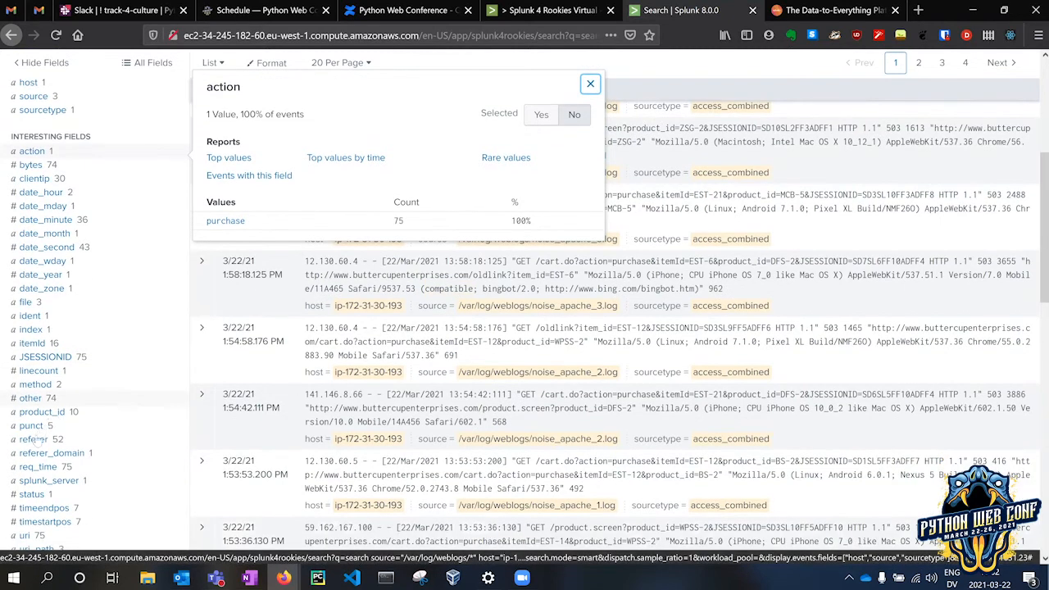
{"action": "scroll", "coordinate": [36, 441], "scroll_direction": "down", "scroll_amount": 2}
Open the status field summary, showing 503 in all 75 events.
{"action": "left_click", "coordinate": [33, 441]}
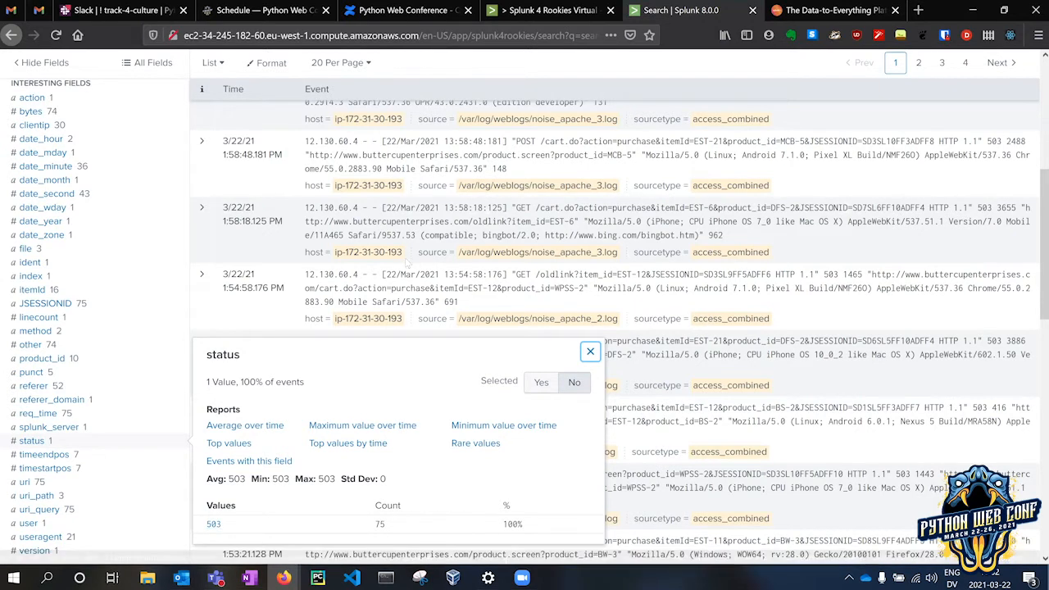
{"action": "scroll", "coordinate": [421, 222], "scroll_direction": "up", "scroll_amount": 1}
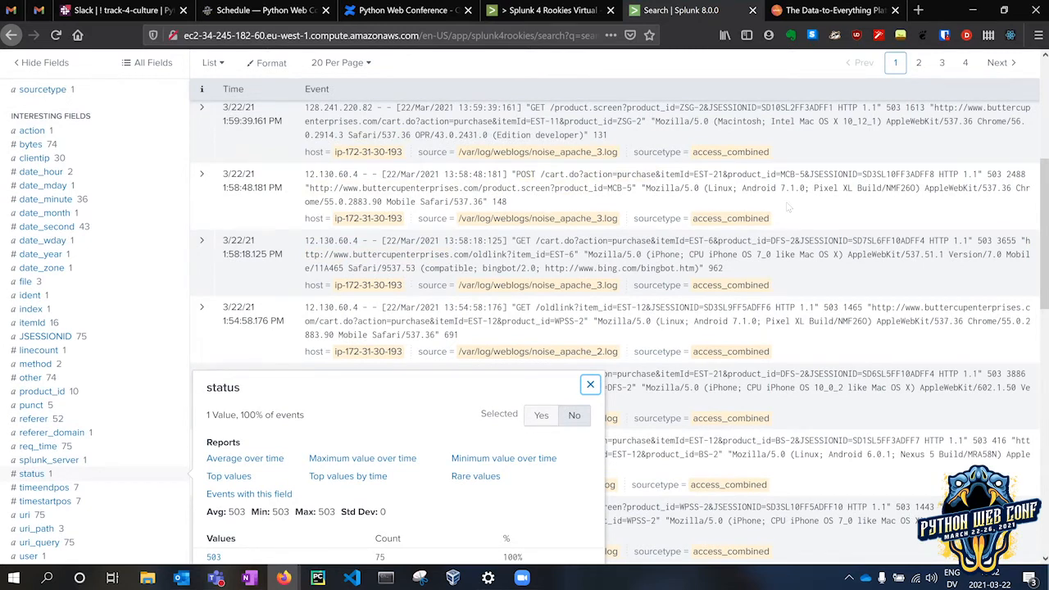
{"action": "scroll", "coordinate": [712, 302], "scroll_direction": "up", "scroll_amount": 4}
{"action": "scroll", "coordinate": [712, 301], "scroll_direction": "up", "scroll_amount": 2}
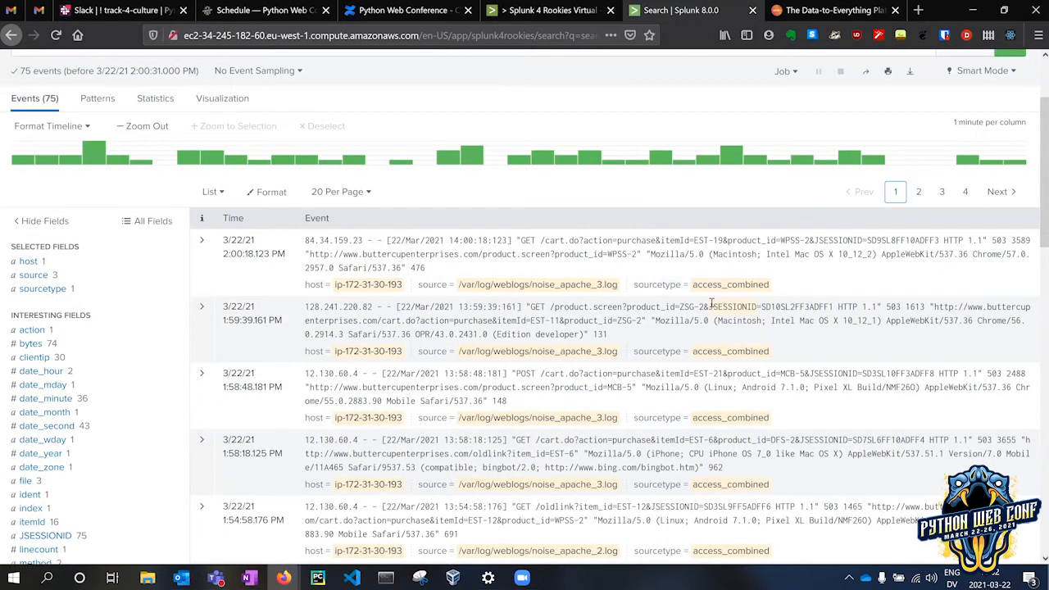
{"action": "scroll", "coordinate": [712, 304], "scroll_direction": "down", "scroll_amount": 1}
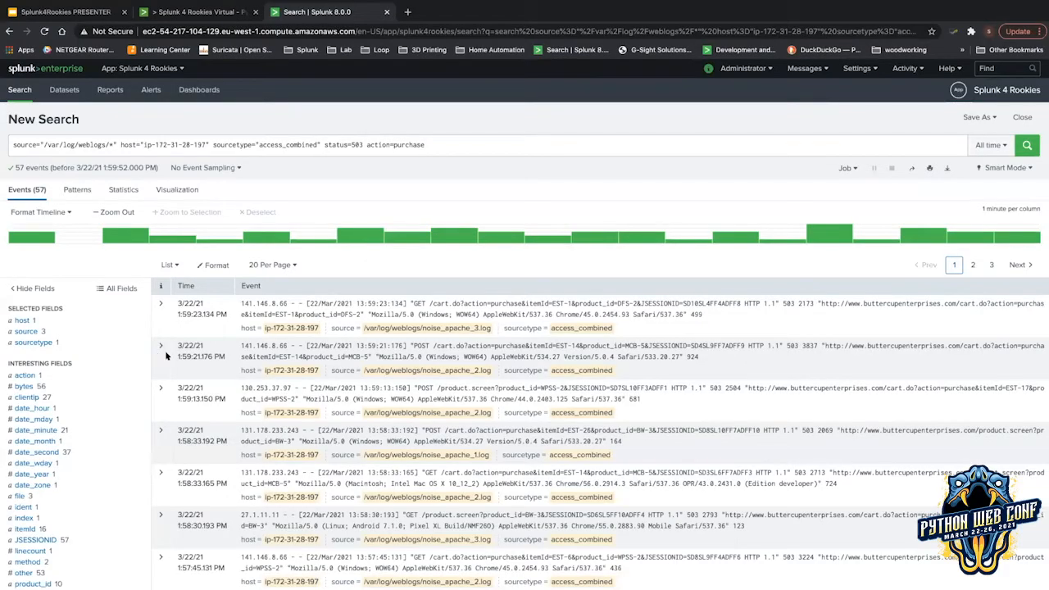
Switch with Ctrl+1 to the Splunk4Rookies PRESENTER slide deck.
{"action": "key", "text": "ctrl+1"}
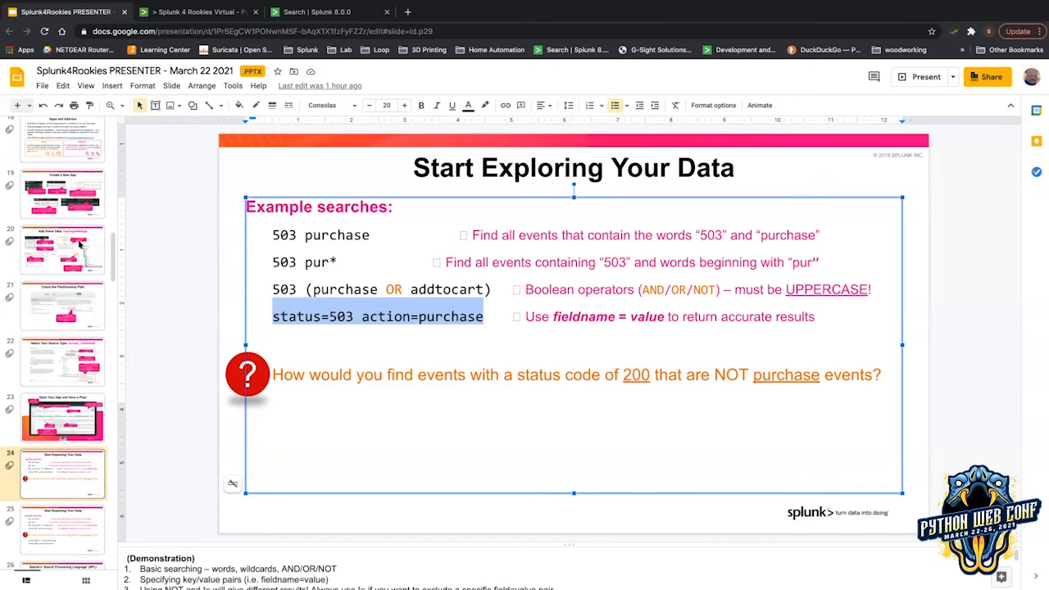
{"action": "double_click", "coordinate": [636, 373]}
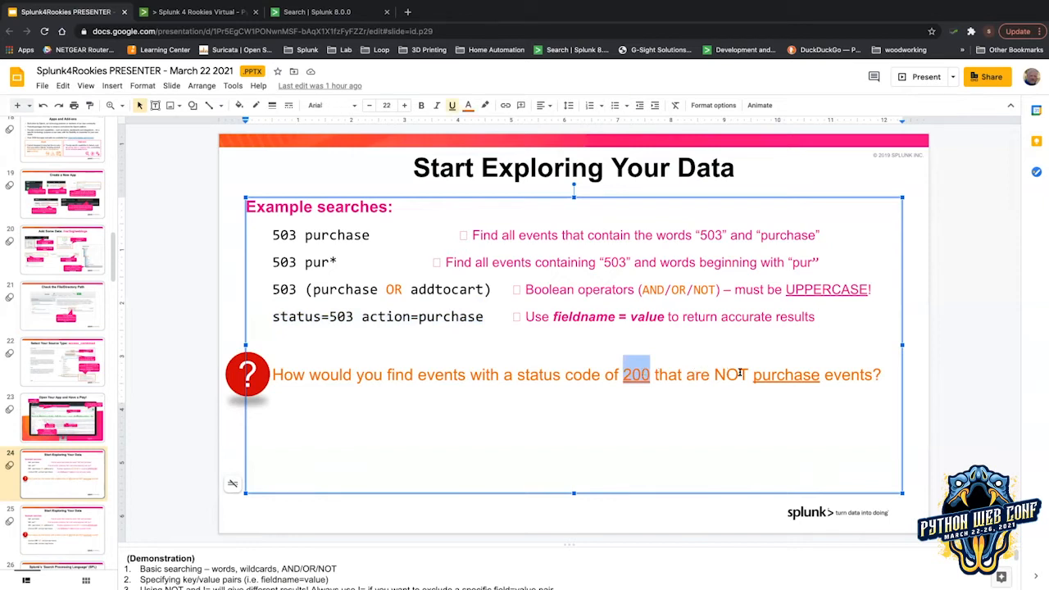
{"action": "left_click_drag", "start_coordinate": [754, 373], "coordinate": [817, 373]}
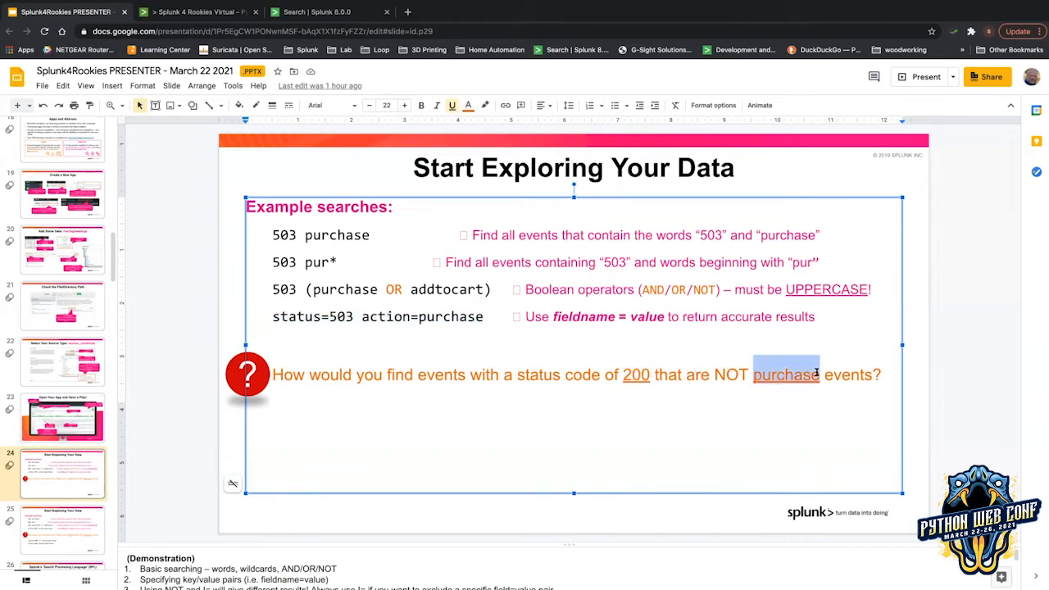
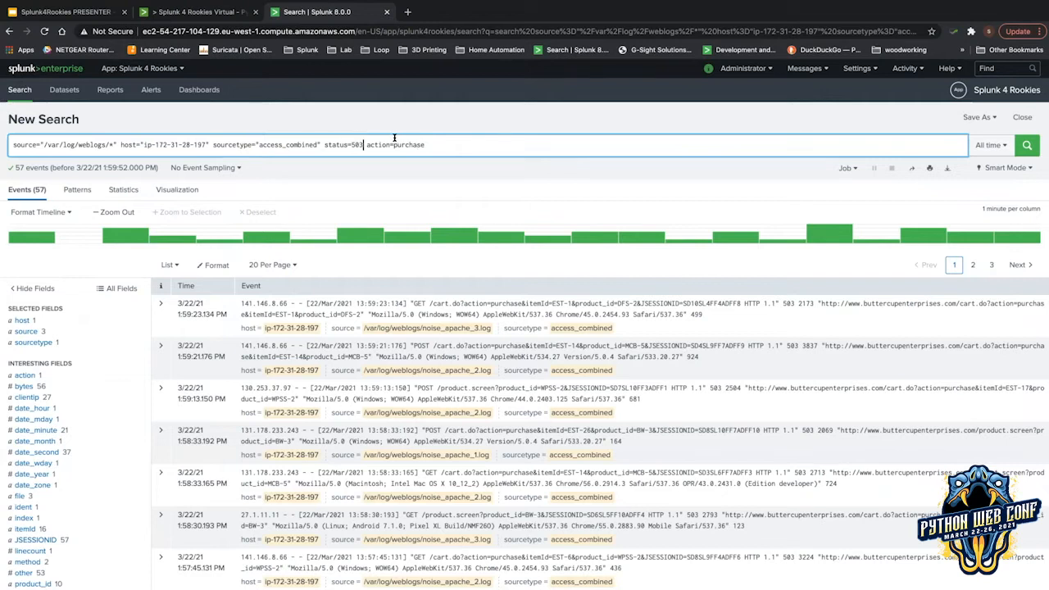
Change the query to status=200 action!=purchase and run it, returning 1,647 events.
{"action": "key", "text": "BackSpace"}
{"action": "key", "text": "BackSpace"}
{"action": "key", "text": "BackSpace"}
{"action": "type", "text": "200"}
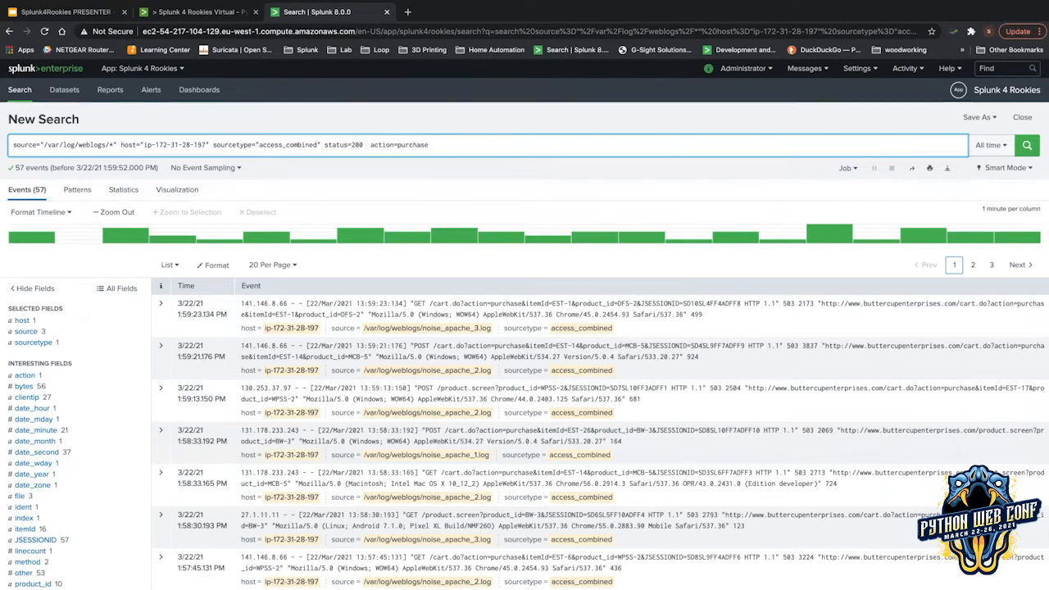
{"action": "type", "text": "NOT"}
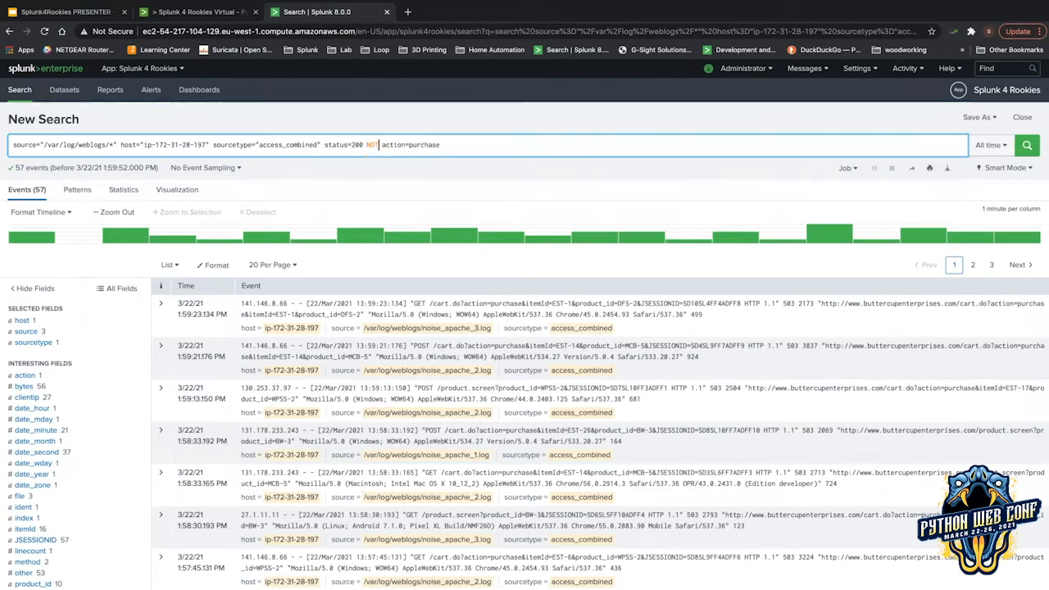
{"action": "key", "text": "BackSpace"}
{"action": "key", "text": "BackSpace"}
{"action": "key", "text": "BackSpace"}
{"action": "key", "text": "BackSpace"}
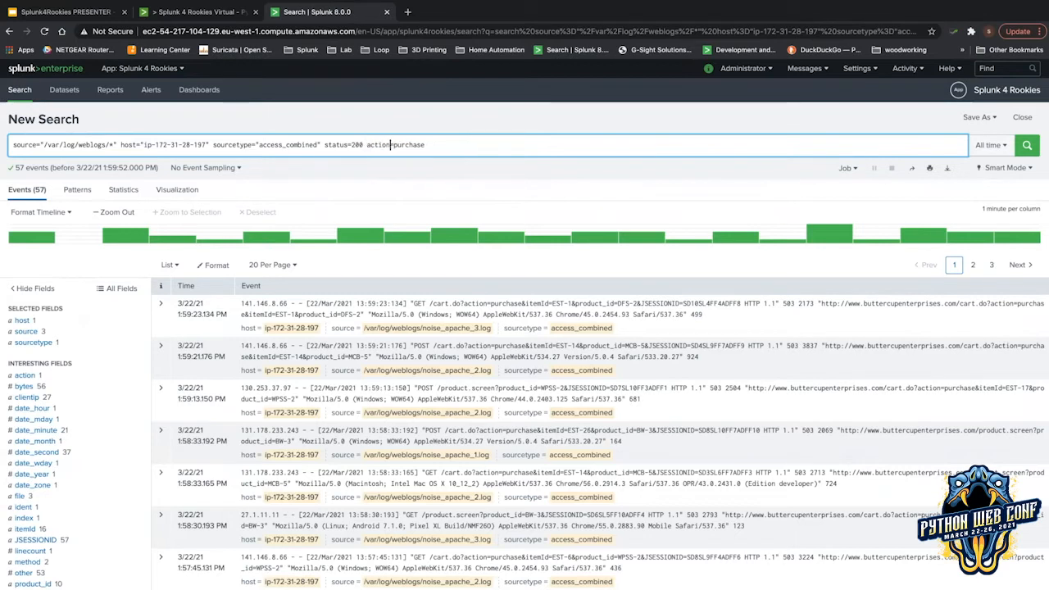
{"action": "type", "text": "!"}
{"action": "key", "text": "Return"}
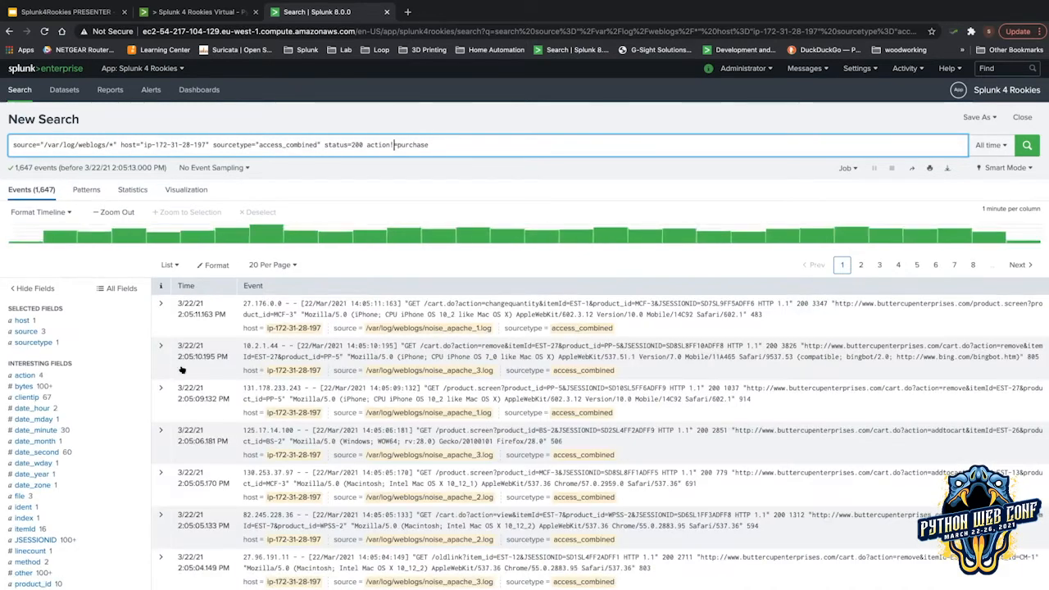
Check the action and status field summaries: no purchase actions, and status 200 in all events.
{"action": "left_click", "coordinate": [26, 375]}
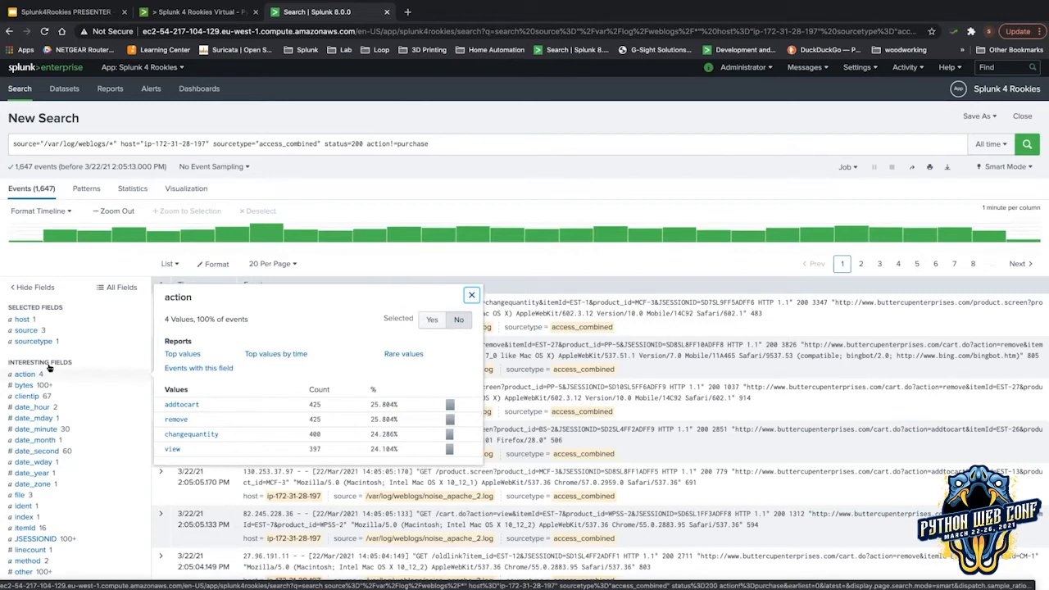
{"action": "scroll", "coordinate": [49, 373], "scroll_direction": "down", "scroll_amount": 2}
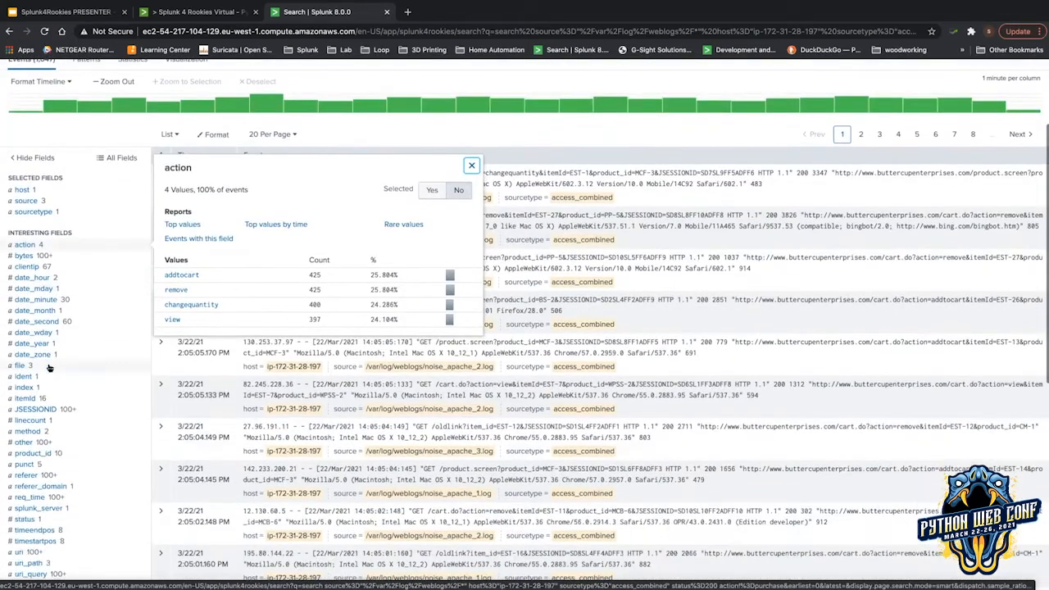
{"action": "scroll", "coordinate": [48, 395], "scroll_direction": "down", "scroll_amount": 1}
{"action": "scroll", "coordinate": [49, 401], "scroll_direction": "down", "scroll_amount": 1}
{"action": "left_click", "coordinate": [49, 401]}
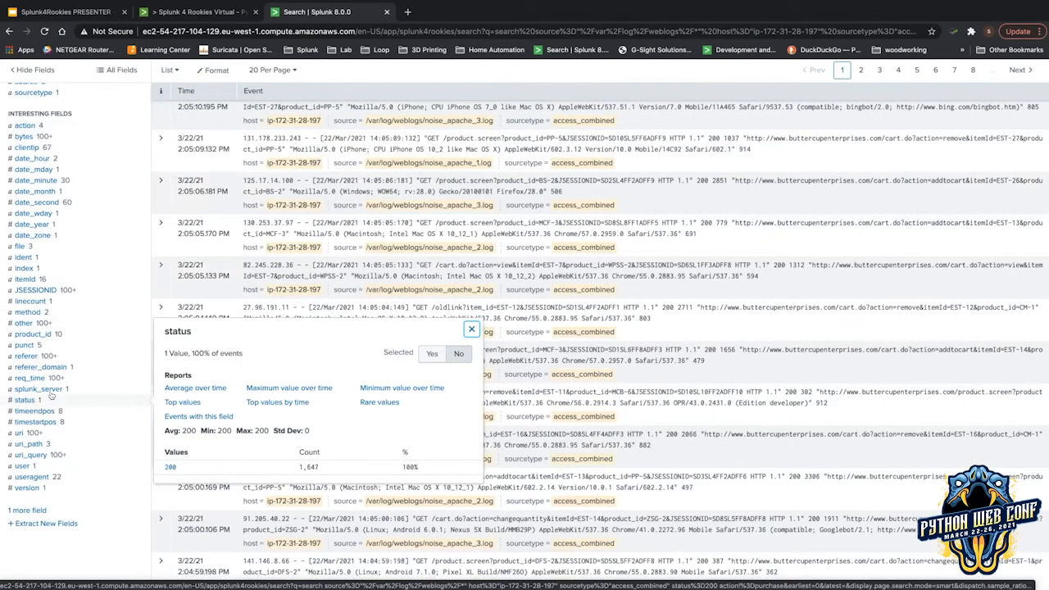
{"action": "scroll", "coordinate": [49, 401], "scroll_direction": "up", "scroll_amount": 4}
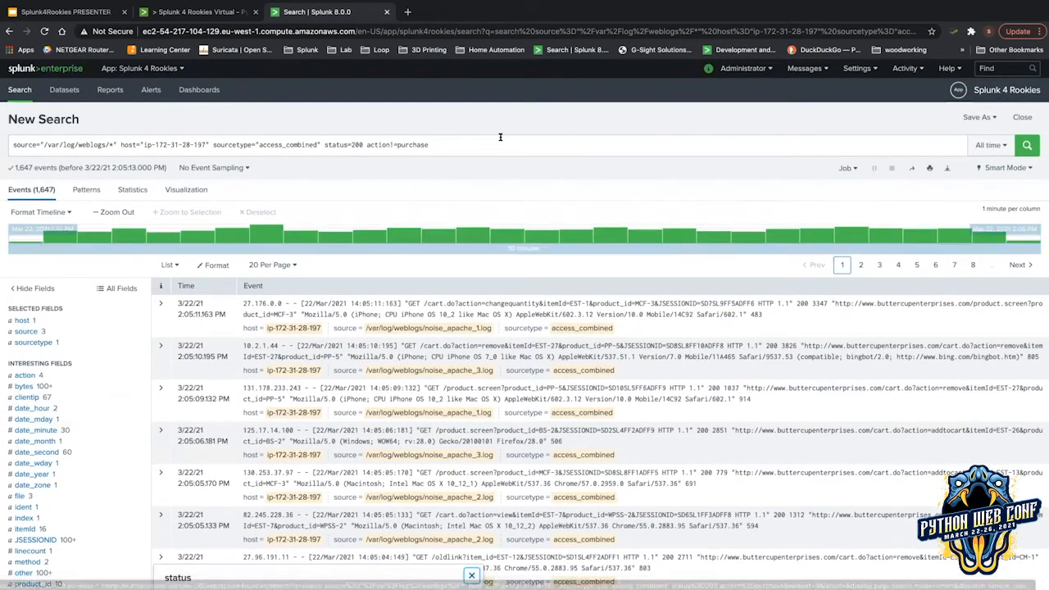
Rewrite the query as status=200 NOT action=purchase and rerun it, getting 2,687 events.
{"action": "left_click", "coordinate": [499, 137]}
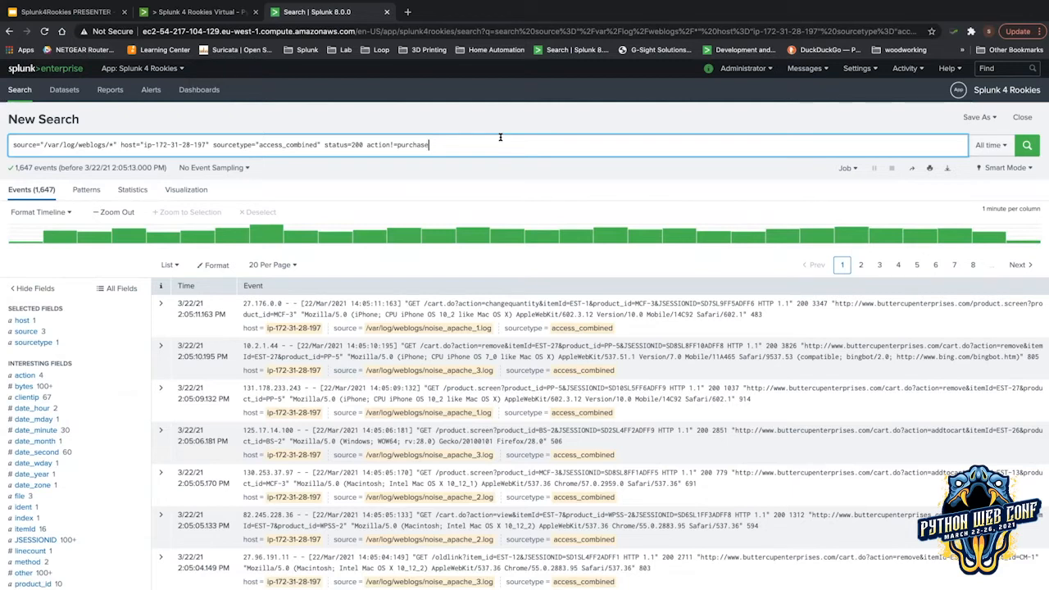
{"action": "left_click", "coordinate": [366, 145]}
{"action": "type", "text": "NOT"}
{"action": "key", "text": "Right"}
{"action": "key", "text": "Right"}
{"action": "key", "text": "Right"}
{"action": "key", "text": "Right"}
{"action": "key", "text": "Right"}
{"action": "key", "text": "BackSpace"}
{"action": "key", "text": "Return"}
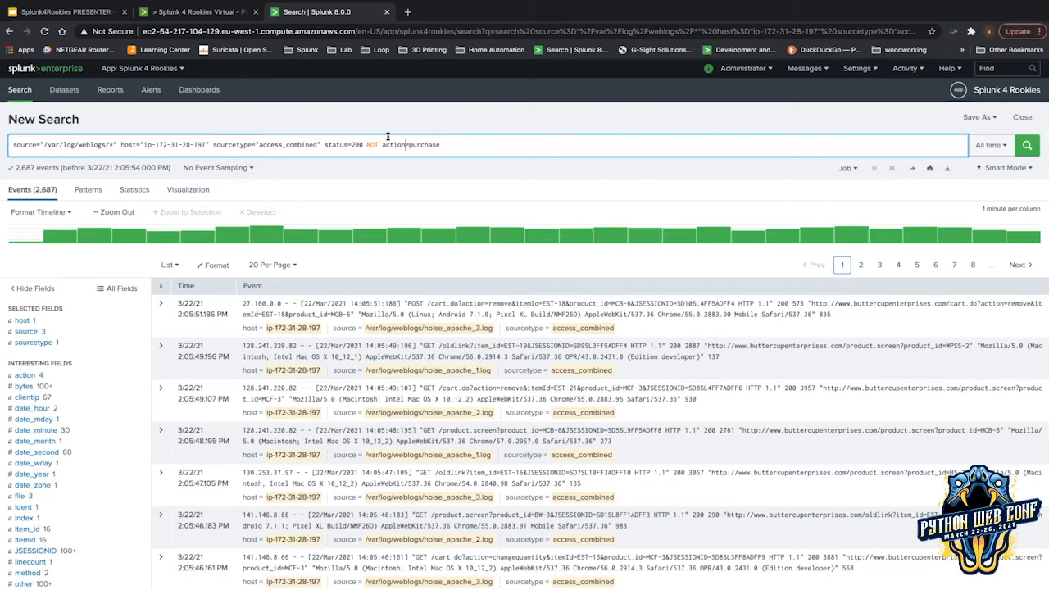
Edit the query to status=200 NOT action!=purchase, highlight both operators, then return to the slides.
{"action": "left_click_drag", "start_coordinate": [382, 138], "coordinate": [433, 136]}
{"action": "left_click", "coordinate": [405, 139]}
{"action": "type", "text": "!"}
{"action": "double_click", "coordinate": [423, 141]}
{"action": "double_click", "coordinate": [373, 145]}
{"action": "left_click", "coordinate": [48, 11]}
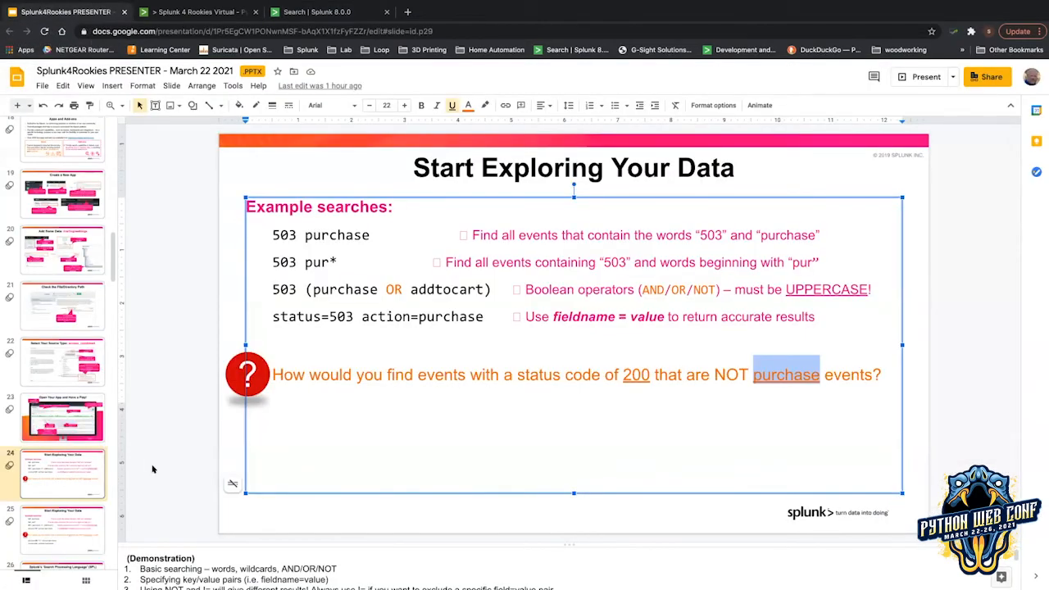
Show slide 25 with the answer searches, then advance to the SPL slide.
{"action": "left_click", "coordinate": [82, 508]}
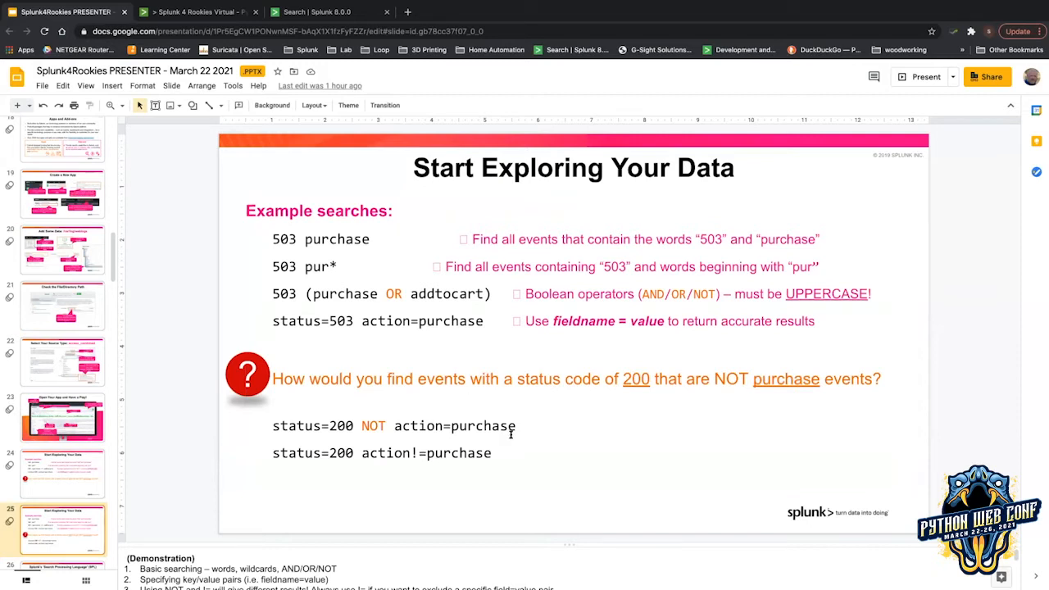
{"action": "key", "text": "Down"}
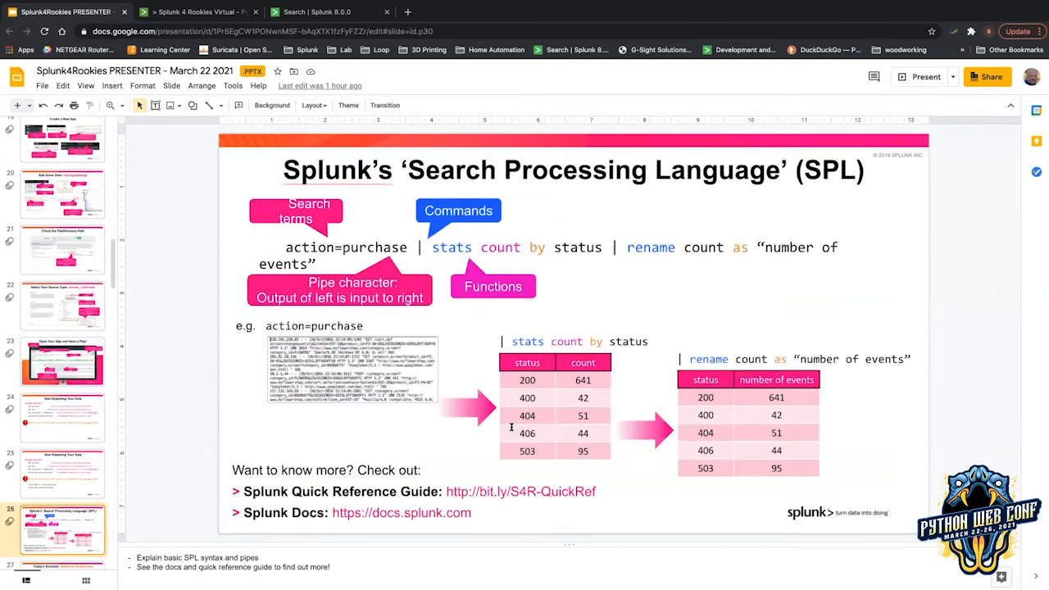
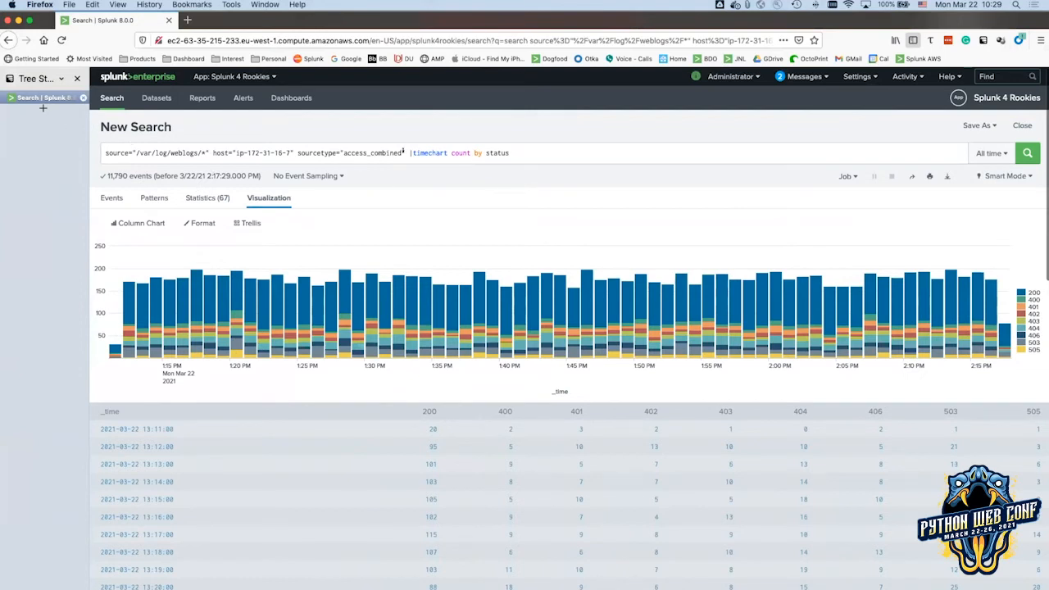
Remove '|timechart count by status' from the search, rerun it to list raw events, then show the slides.
{"action": "left_click_drag", "start_coordinate": [408, 153], "coordinate": [569, 150]}
{"action": "key", "text": "BackSpace"}
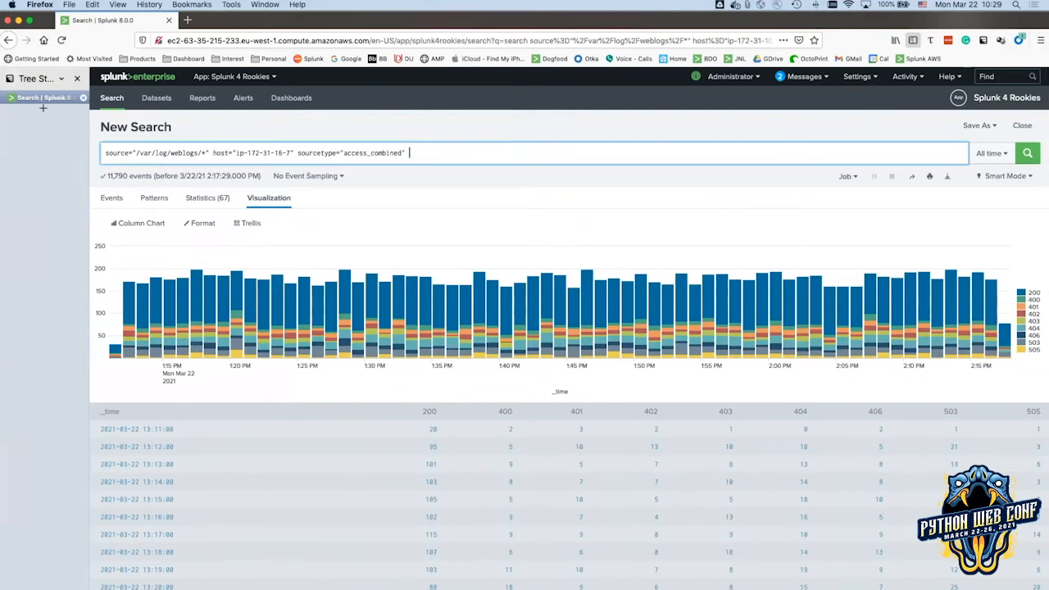
{"action": "key", "text": "BackSpace"}
{"action": "key", "text": "Return"}
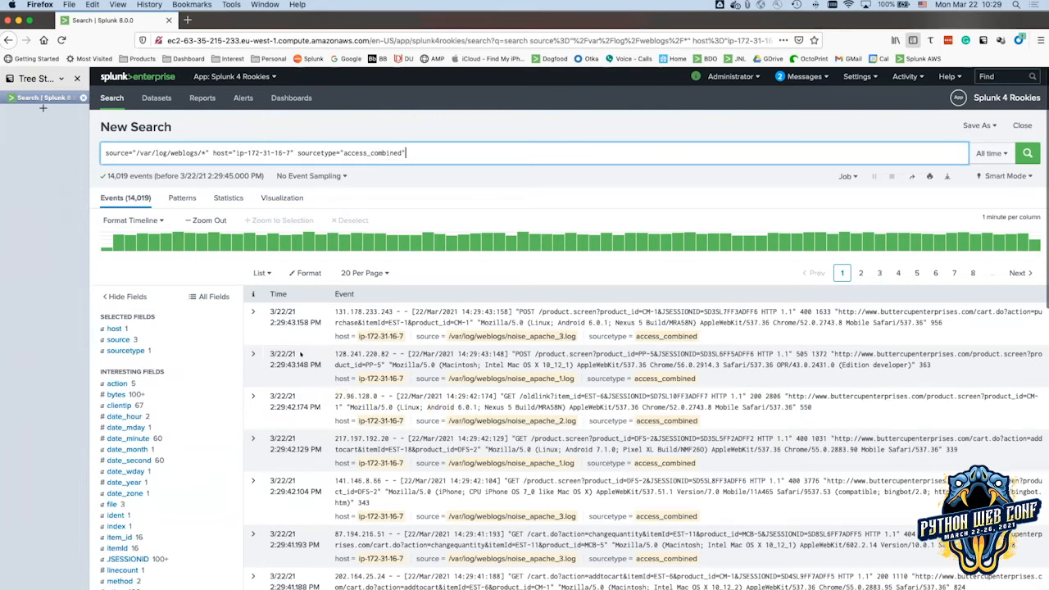
{"action": "key", "text": "super+Tab"}
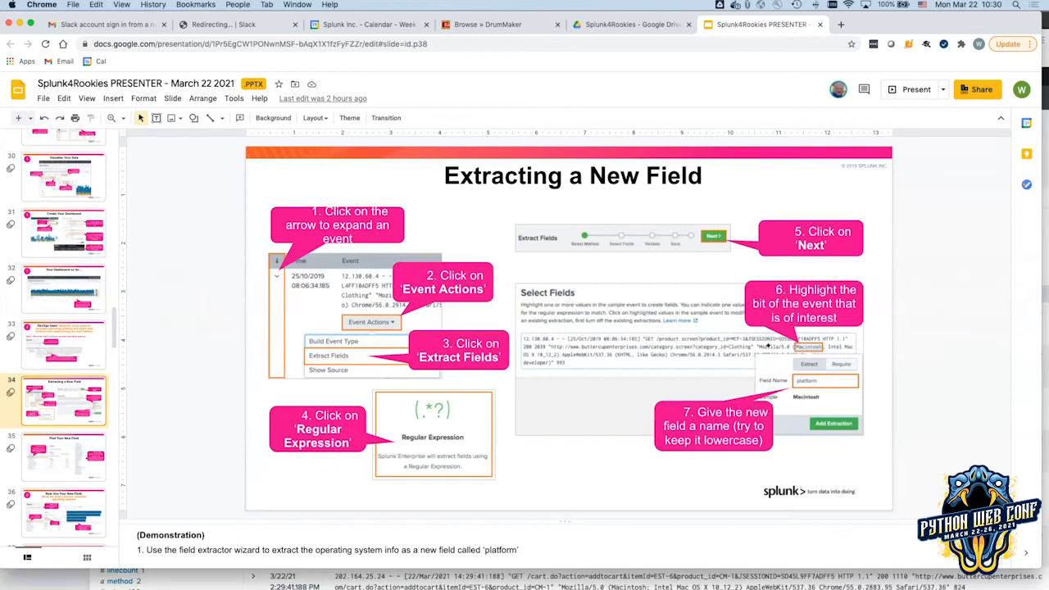
Return to the Splunk results listing 14,019 raw access_combined web-log events.
{"action": "key", "text": "super+Tab"}
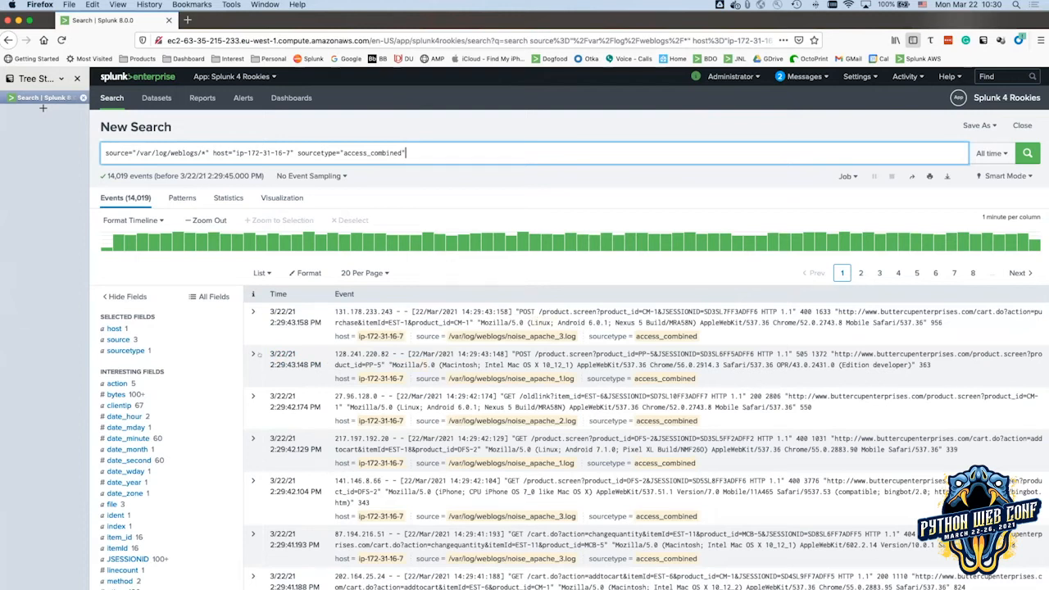
Expand the second event, the Macintosh request, and launch Extract Fields from its Event Actions.
{"action": "left_click", "coordinate": [253, 353]}
{"action": "scroll", "coordinate": [336, 342], "scroll_direction": "down", "scroll_amount": 1}
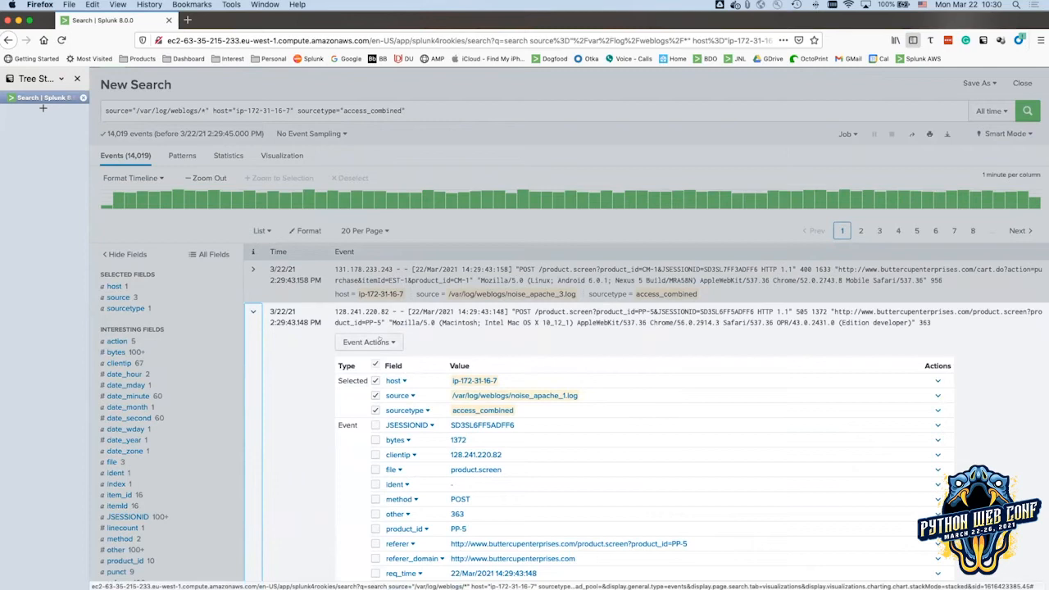
{"action": "scroll", "coordinate": [459, 339], "scroll_direction": "down", "scroll_amount": 2}
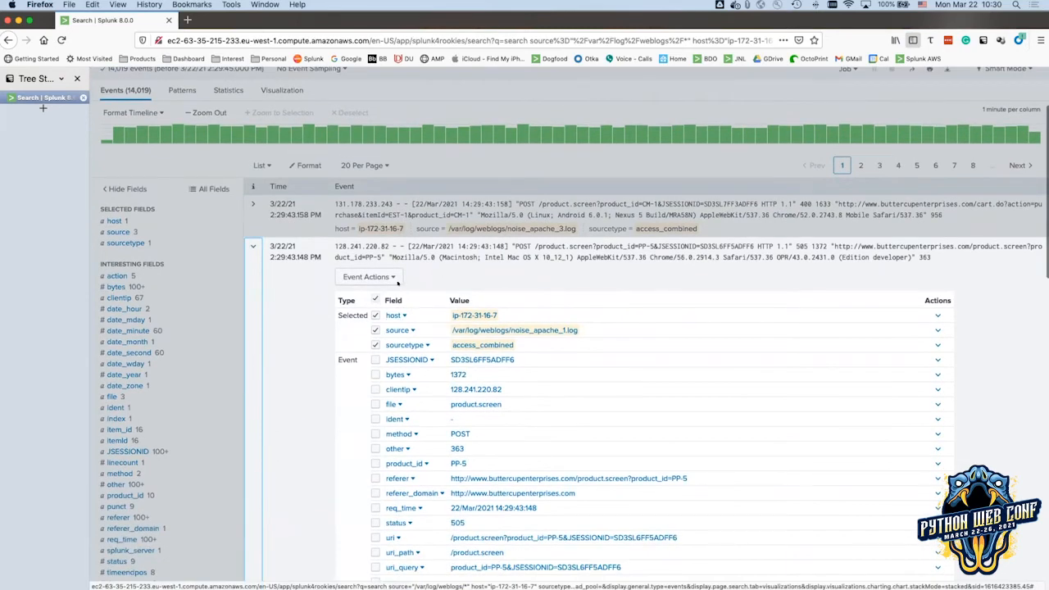
{"action": "left_click", "coordinate": [392, 277]}
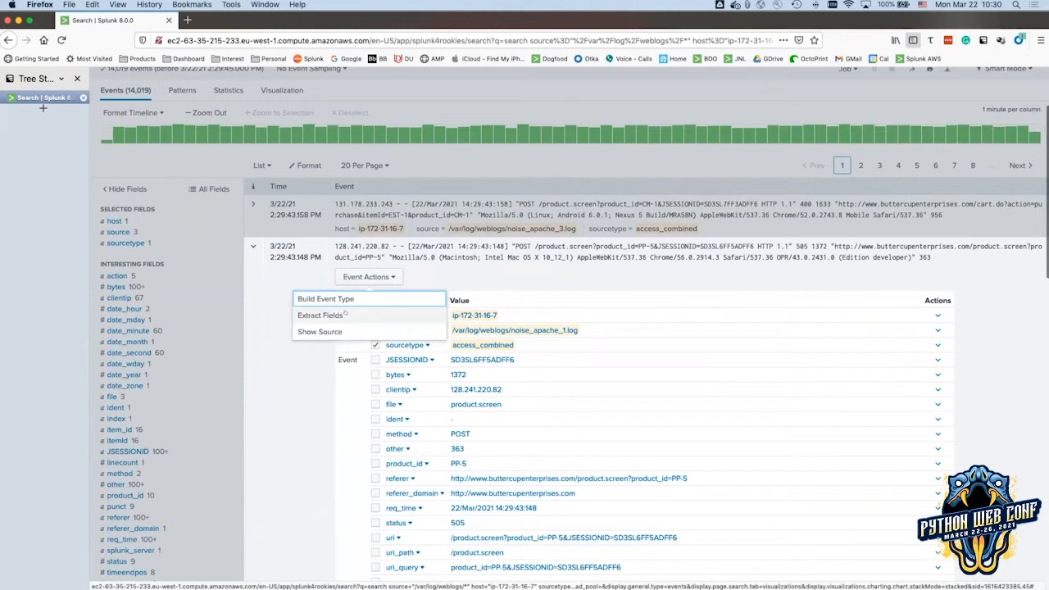
{"action": "left_click", "coordinate": [339, 316]}
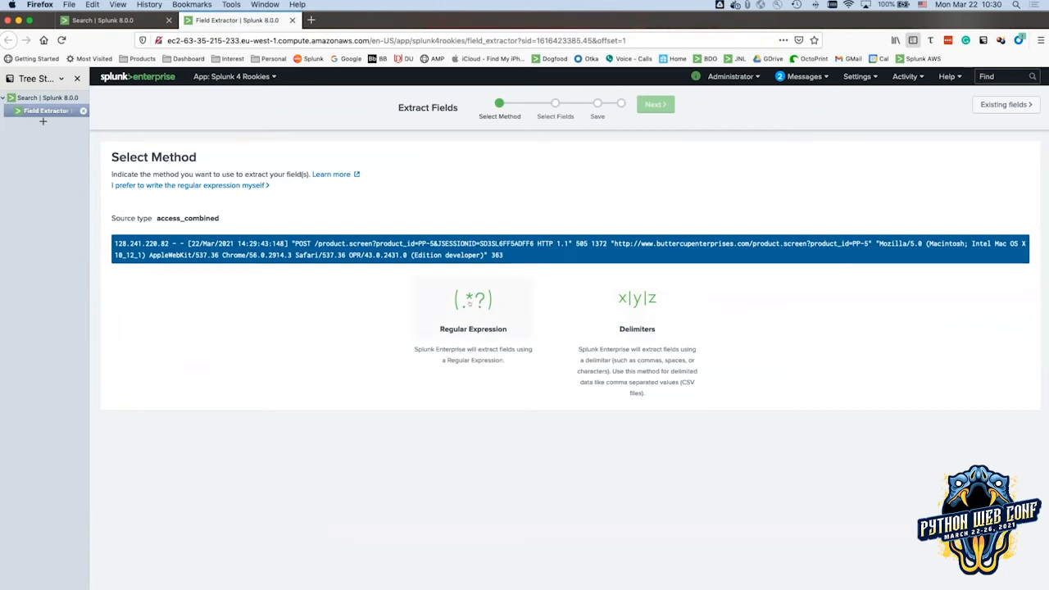
Choose Regular Expression, highlight Macintosh in the sample event, and name the field 'platform'.
{"action": "left_click", "coordinate": [469, 303]}
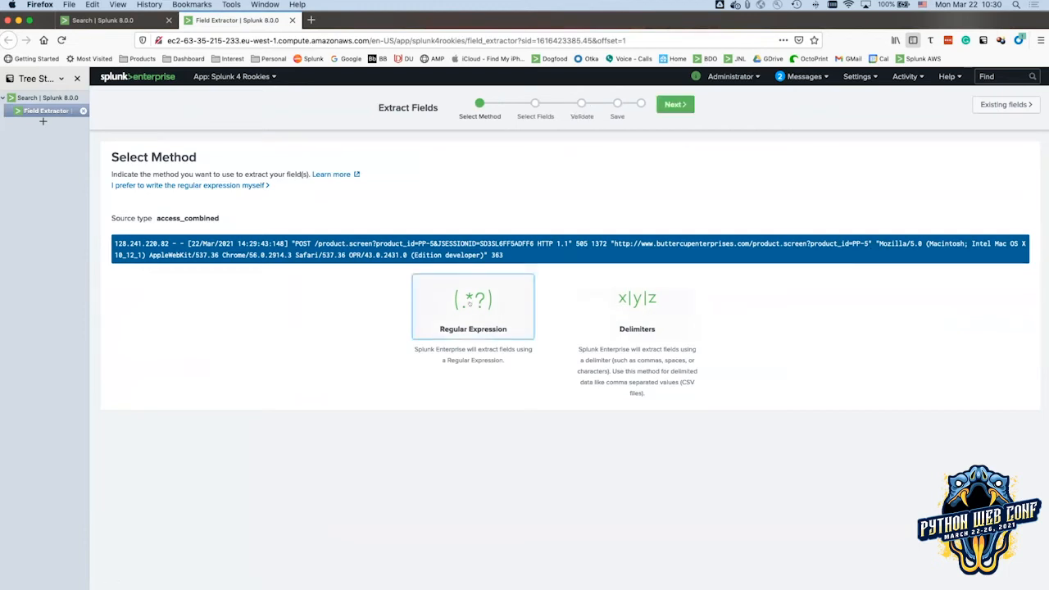
{"action": "left_click", "coordinate": [671, 108]}
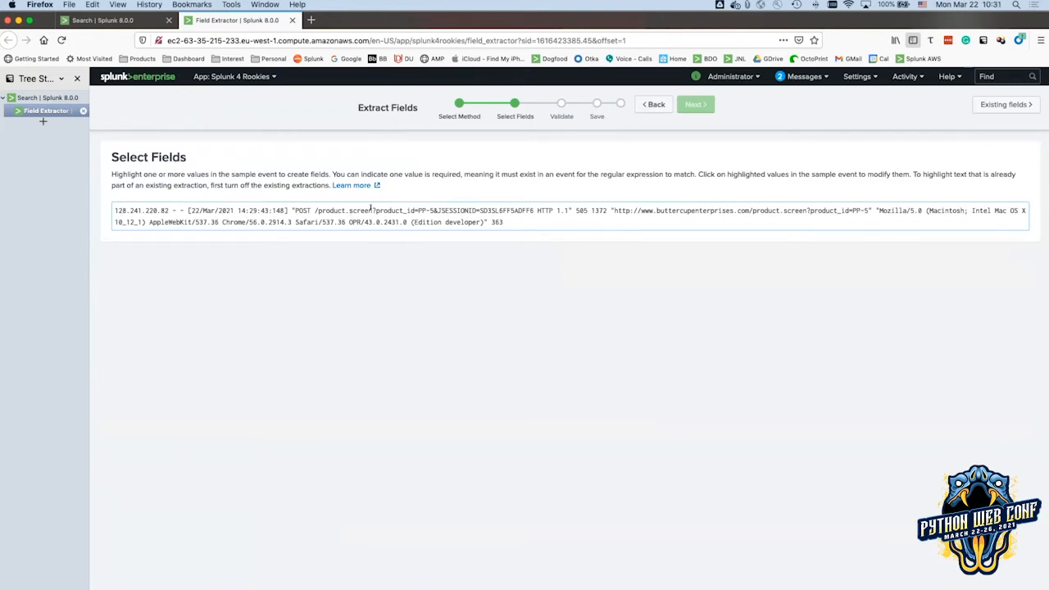
{"action": "left_click_drag", "start_coordinate": [379, 206], "coordinate": [395, 208]}
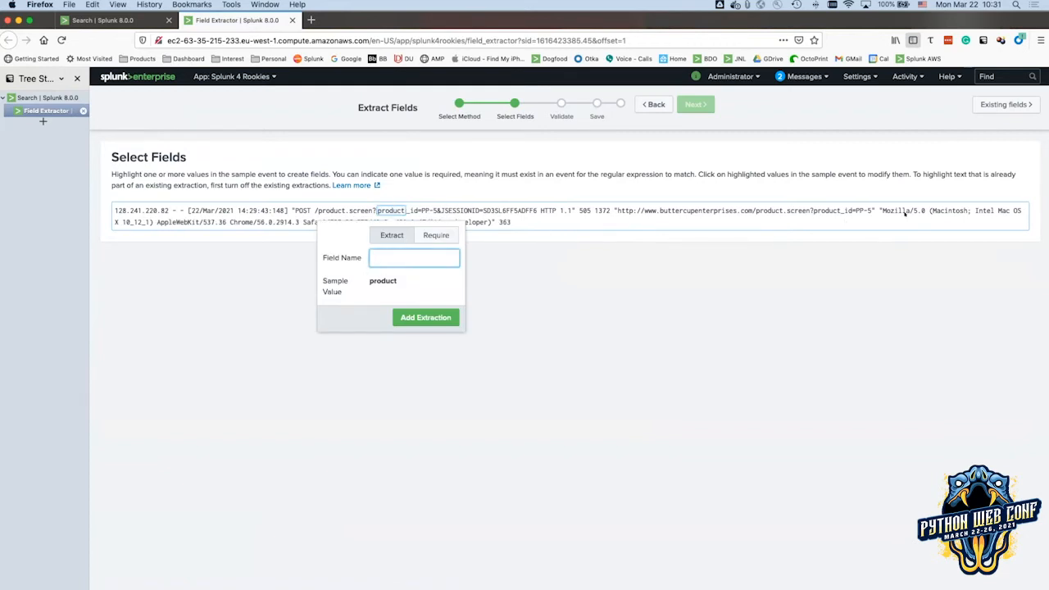
{"action": "left_click", "coordinate": [927, 208]}
{"action": "left_click_drag", "start_coordinate": [929, 210], "coordinate": [966, 210]}
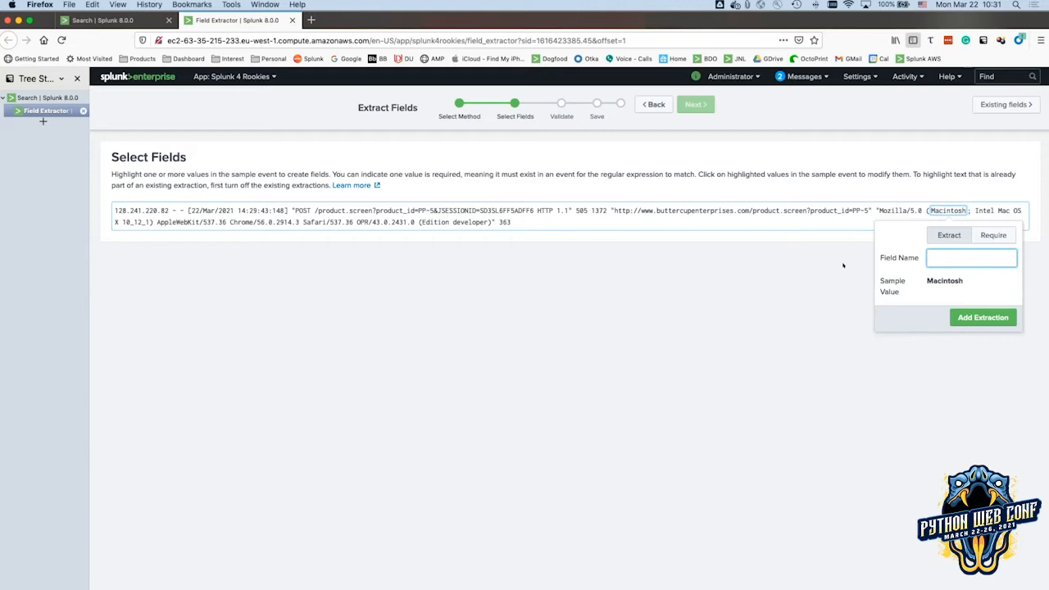
{"action": "key", "text": "super+Tab"}
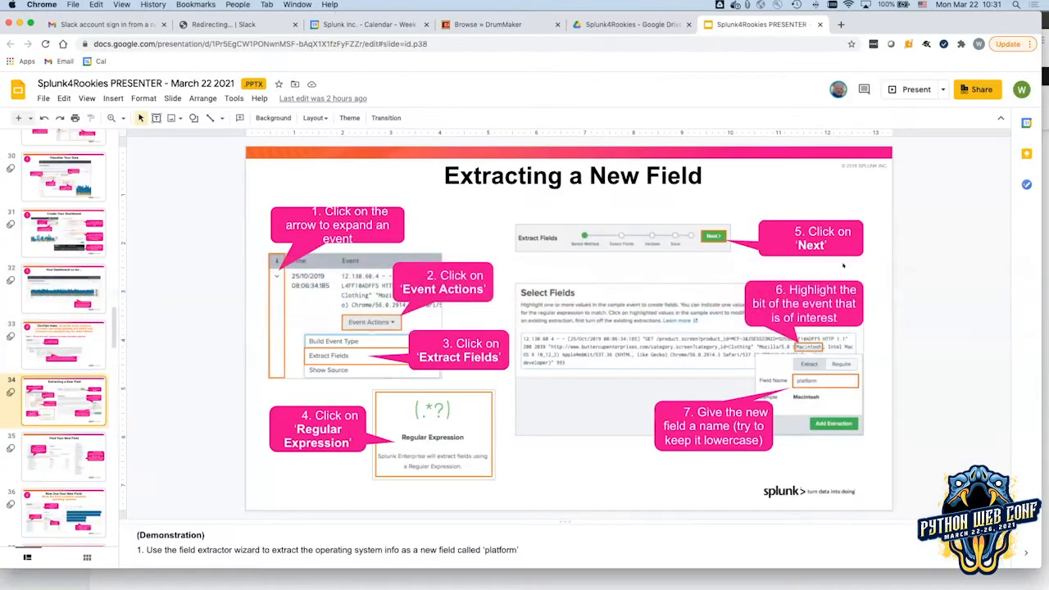
{"action": "key", "text": "super+Tab"}
{"action": "type", "text": "platform"}
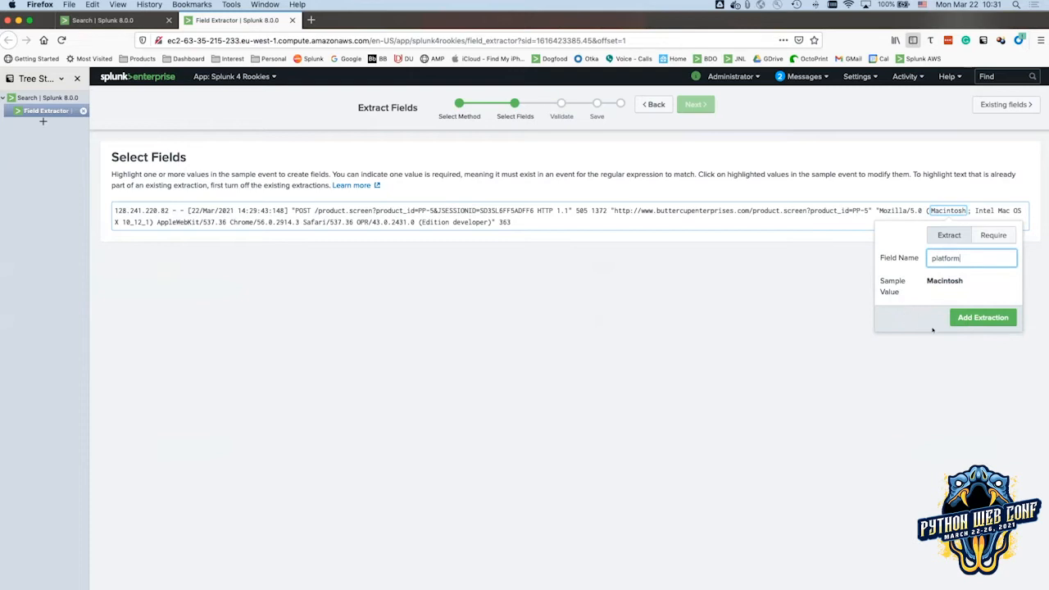
Add the platform extraction, preview its matches, and inspect the generated regular expression.
{"action": "left_click", "coordinate": [972, 318]}
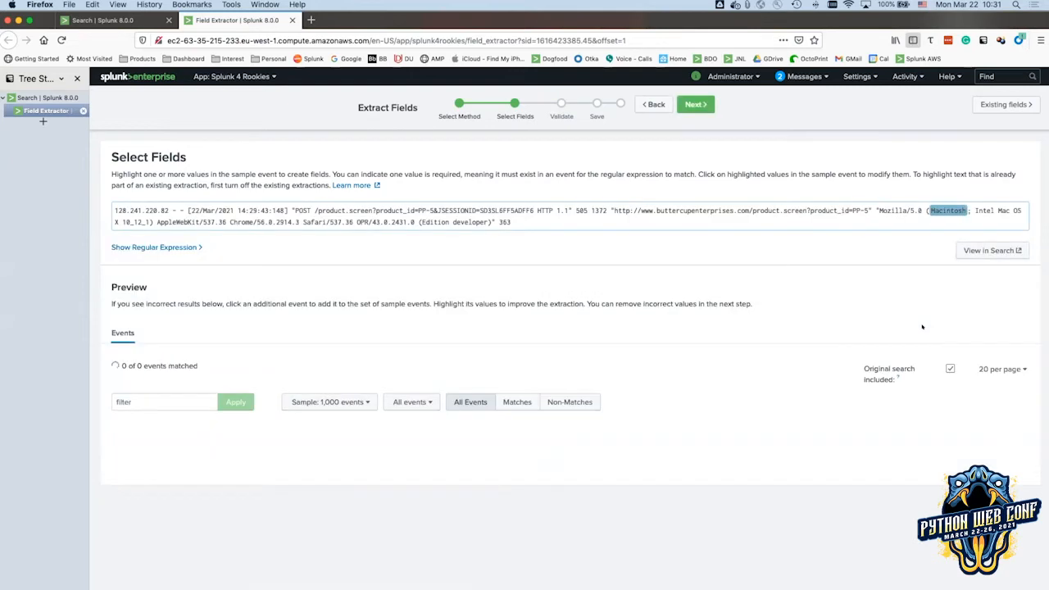
{"action": "scroll", "coordinate": [748, 393], "scroll_direction": "down", "scroll_amount": 2}
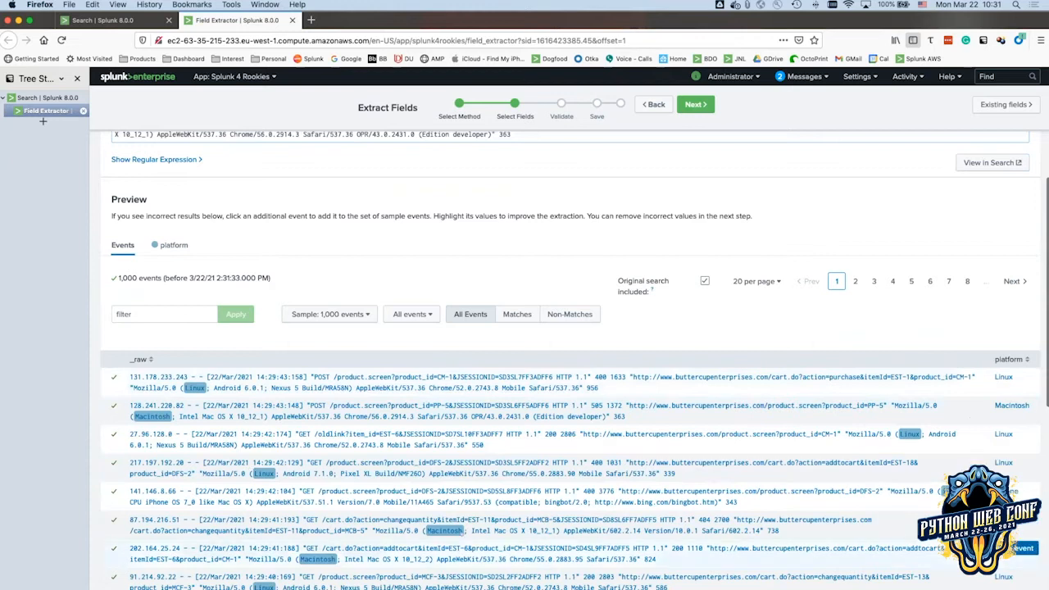
{"action": "scroll", "coordinate": [197, 481], "scroll_direction": "down", "scroll_amount": 4}
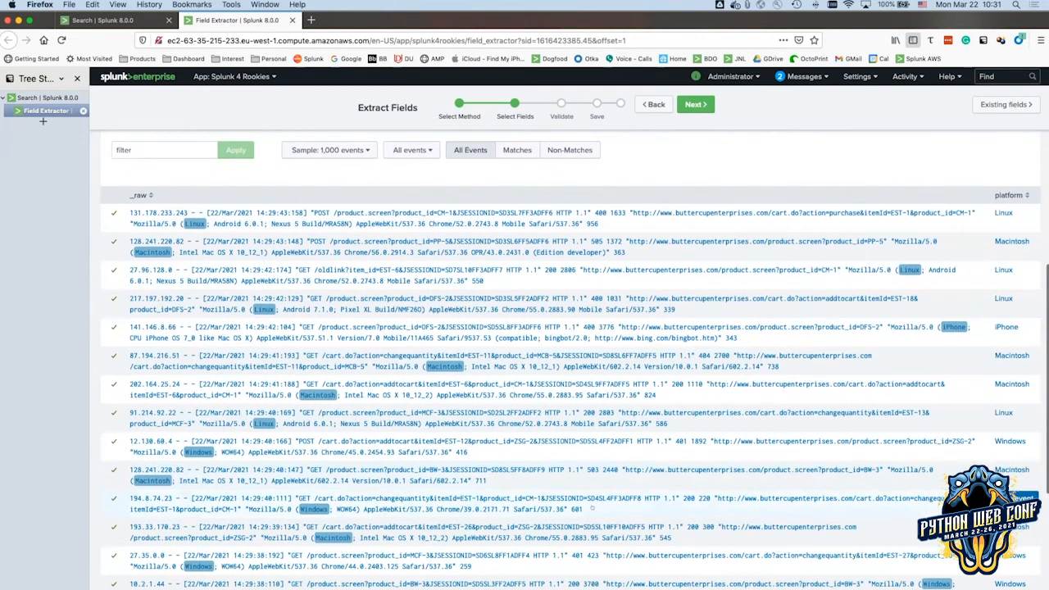
{"action": "scroll", "coordinate": [600, 506], "scroll_direction": "up", "scroll_amount": 6}
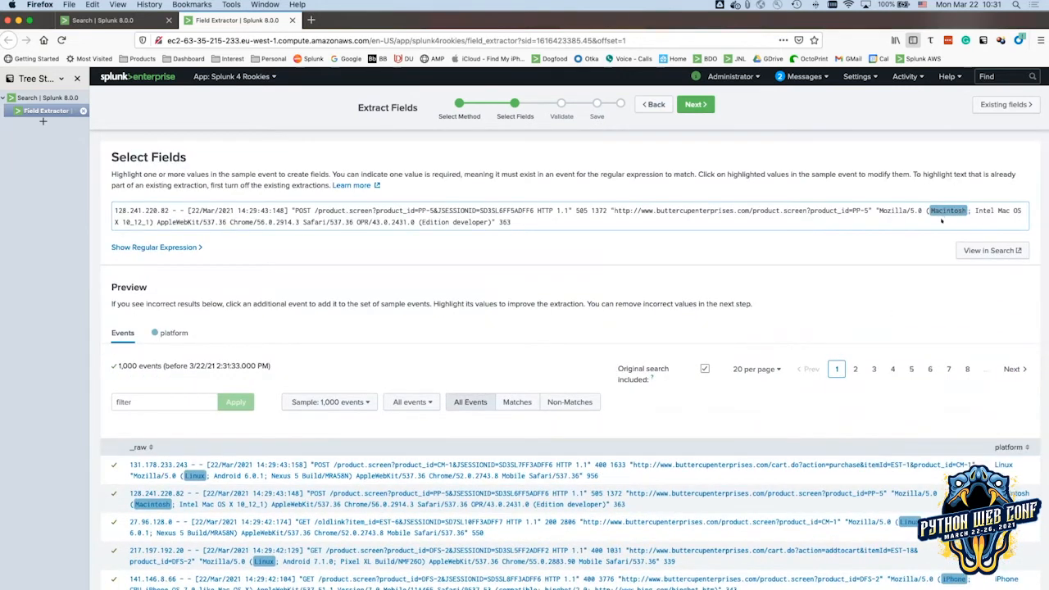
{"action": "left_click", "coordinate": [133, 247]}
{"action": "left_click_drag", "start_coordinate": [205, 275], "coordinate": [104, 282]}
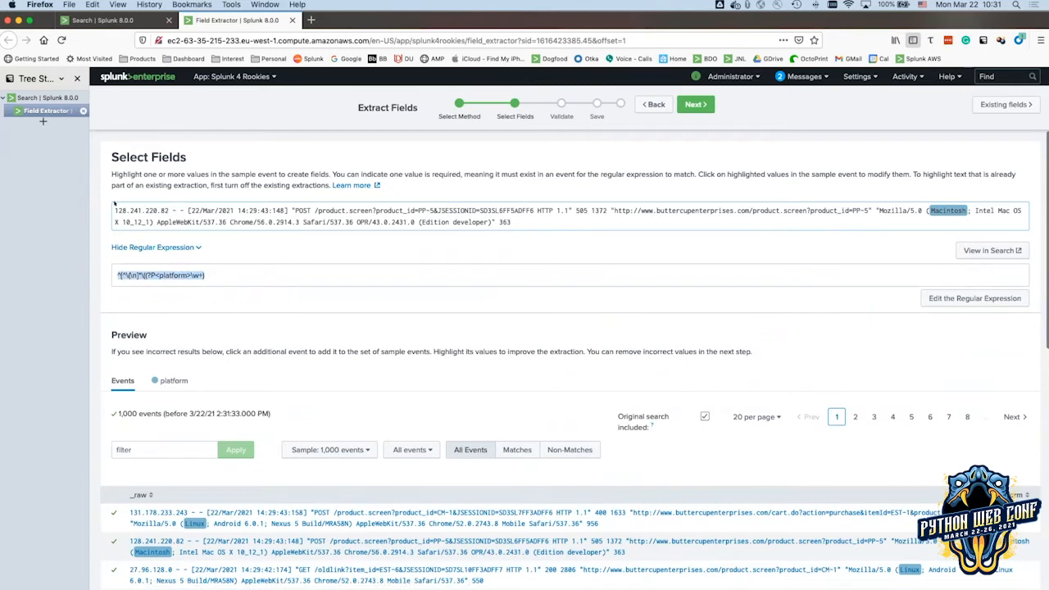
{"action": "left_click_drag", "start_coordinate": [113, 206], "coordinate": [571, 239]}
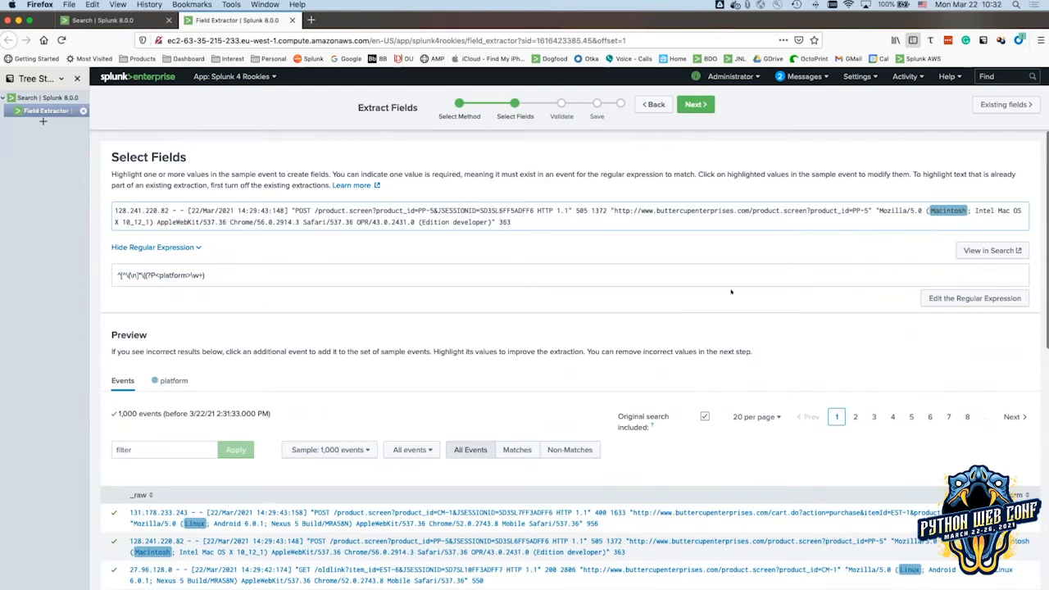
Review the matched samples, remove the Linux sample event, and advance to the Validate step.
{"action": "scroll", "coordinate": [731, 291], "scroll_direction": "down", "scroll_amount": 5}
{"action": "scroll", "coordinate": [731, 291], "scroll_direction": "up", "scroll_amount": 3}
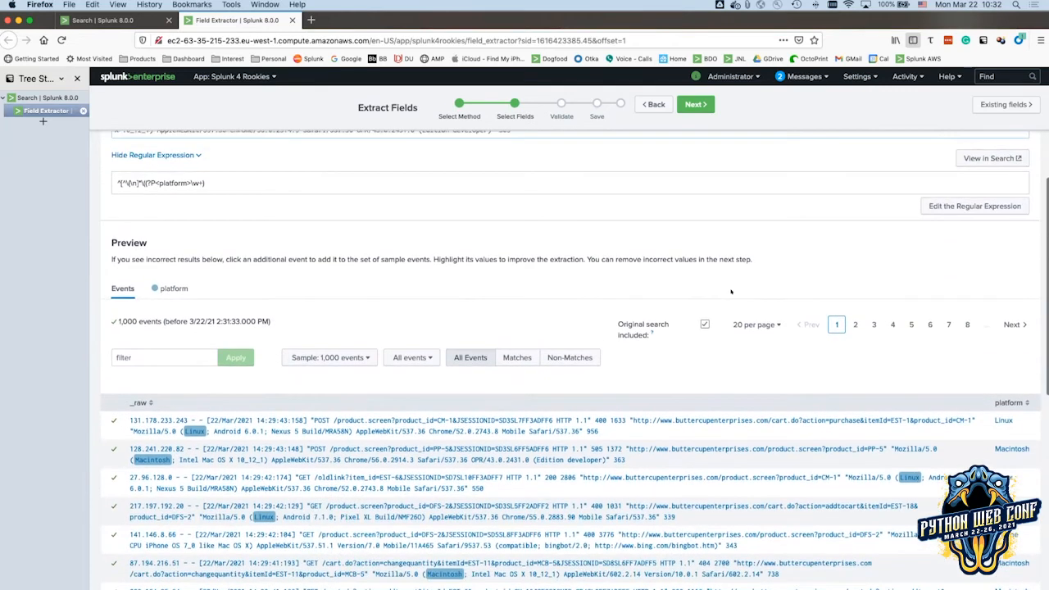
{"action": "scroll", "coordinate": [731, 292], "scroll_direction": "up", "scroll_amount": 1}
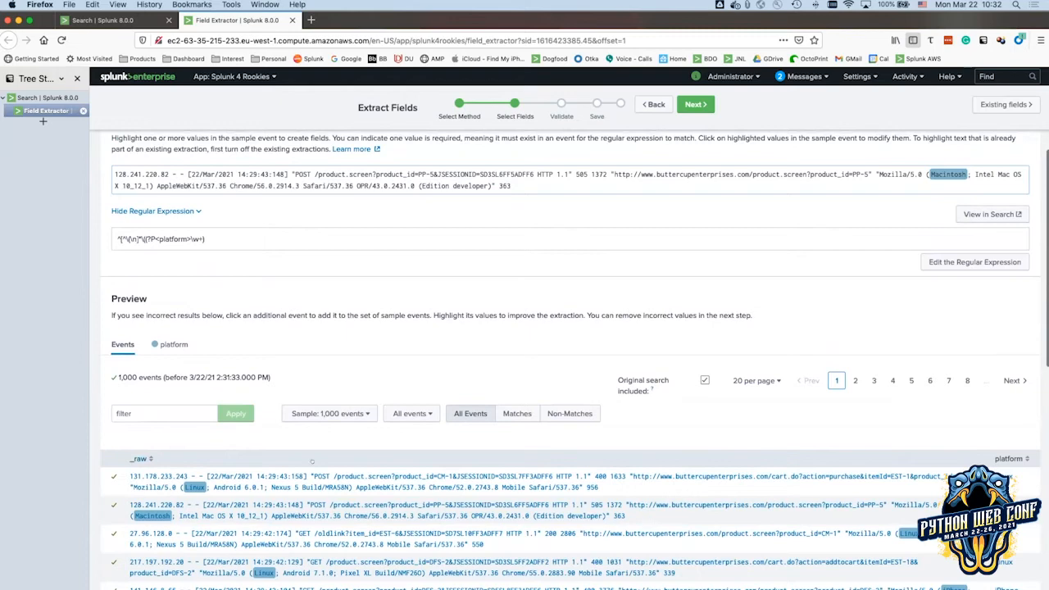
{"action": "scroll", "coordinate": [563, 442], "scroll_direction": "down", "scroll_amount": 5}
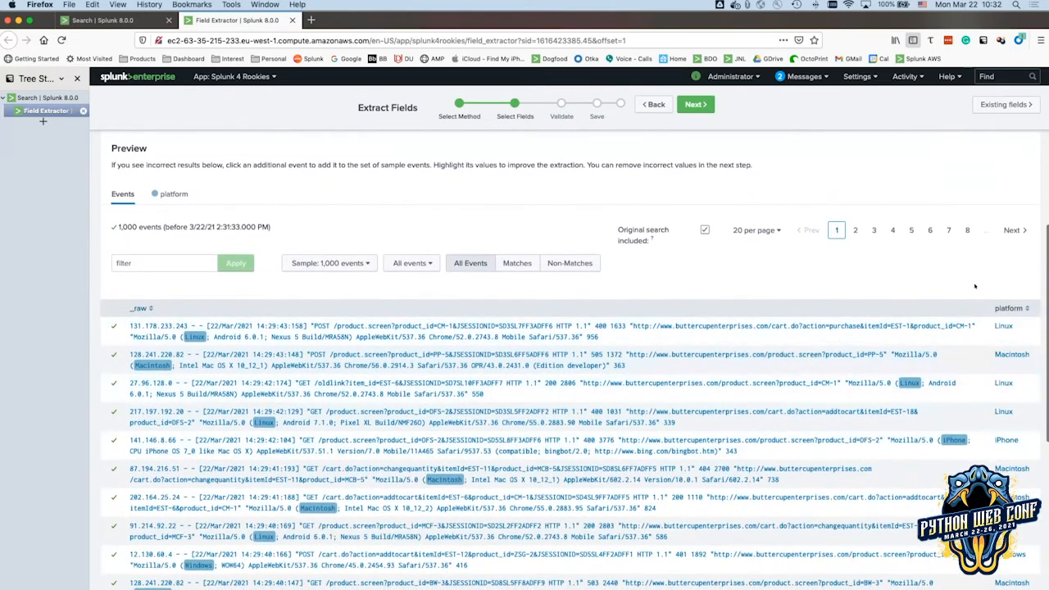
{"action": "scroll", "coordinate": [1007, 328], "scroll_direction": "down", "scroll_amount": 8}
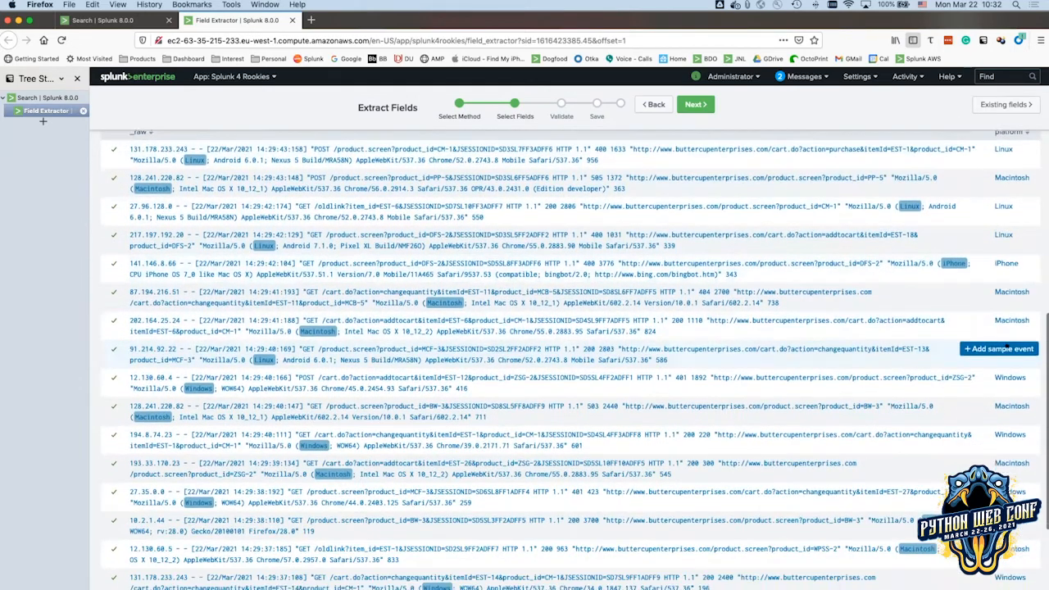
{"action": "scroll", "coordinate": [1007, 347], "scroll_direction": "down", "scroll_amount": 1}
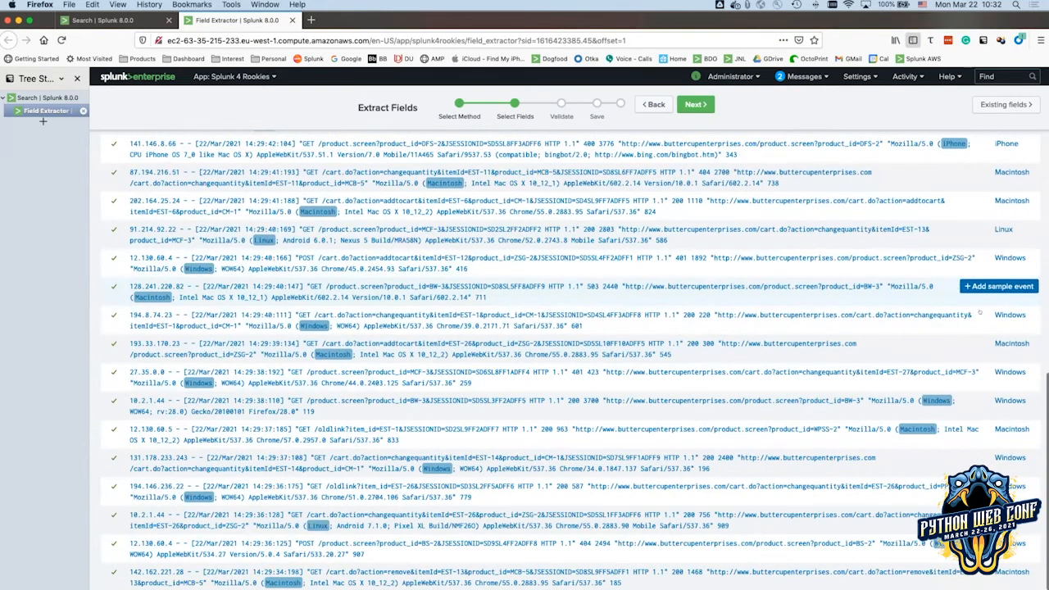
{"action": "scroll", "coordinate": [1004, 292], "scroll_direction": "up", "scroll_amount": 4}
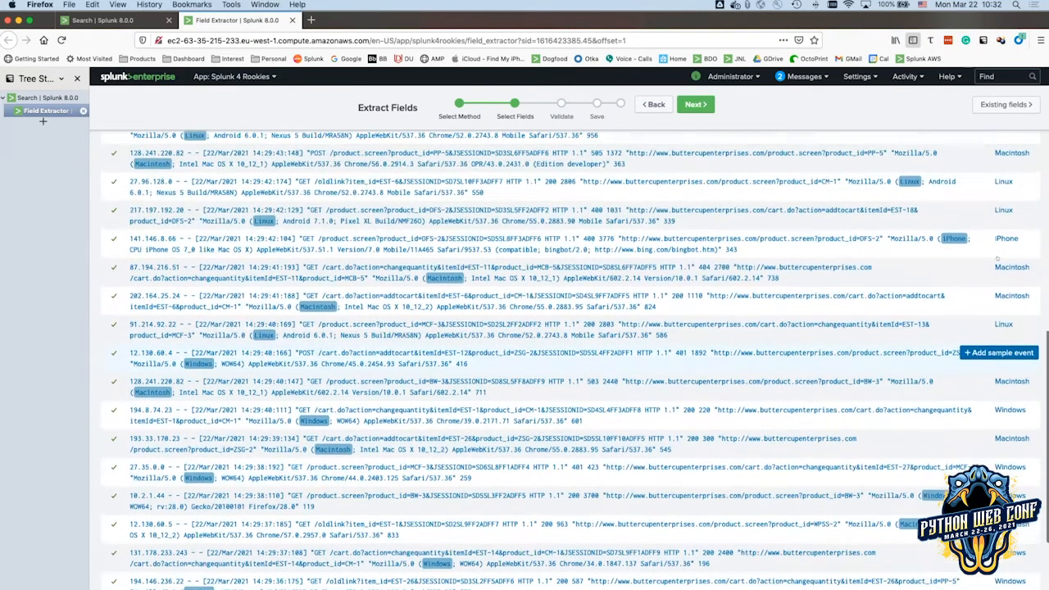
{"action": "scroll", "coordinate": [997, 260], "scroll_direction": "up", "scroll_amount": 2}
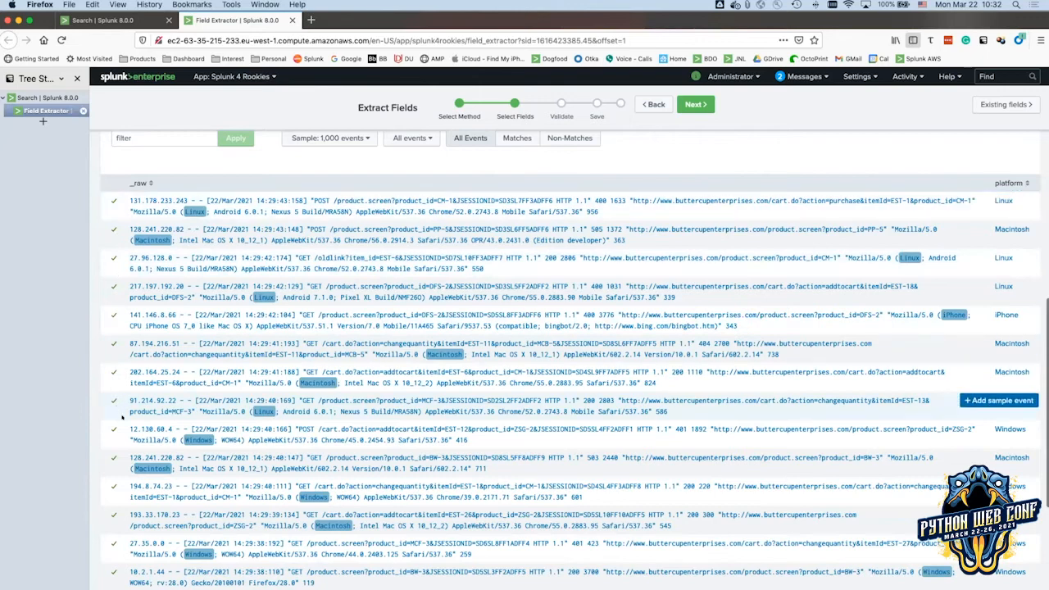
{"action": "scroll", "coordinate": [147, 321], "scroll_direction": "up", "scroll_amount": 5}
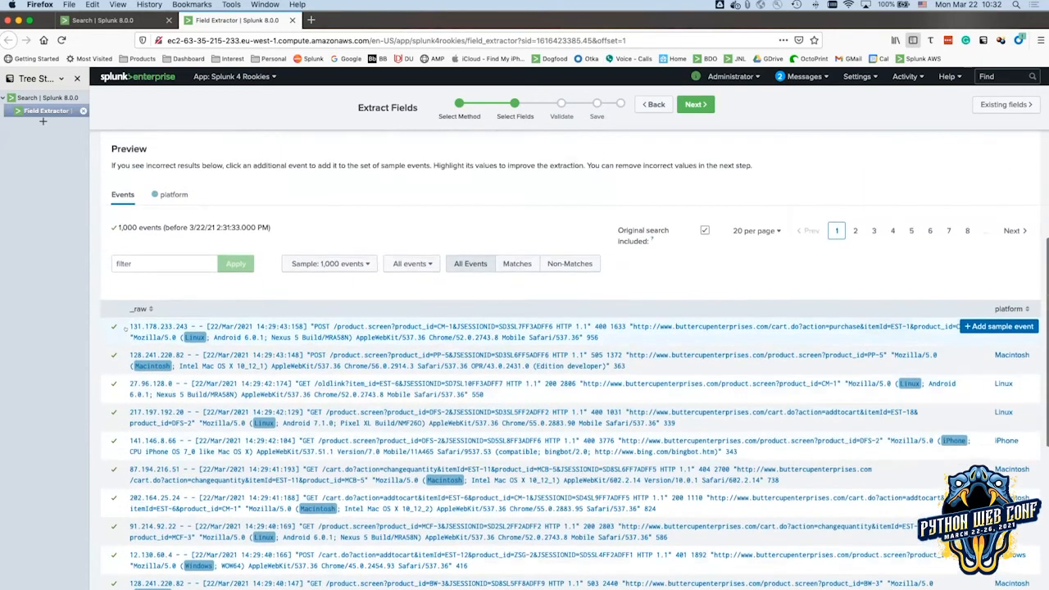
{"action": "scroll", "coordinate": [395, 252], "scroll_direction": "up", "scroll_amount": 1}
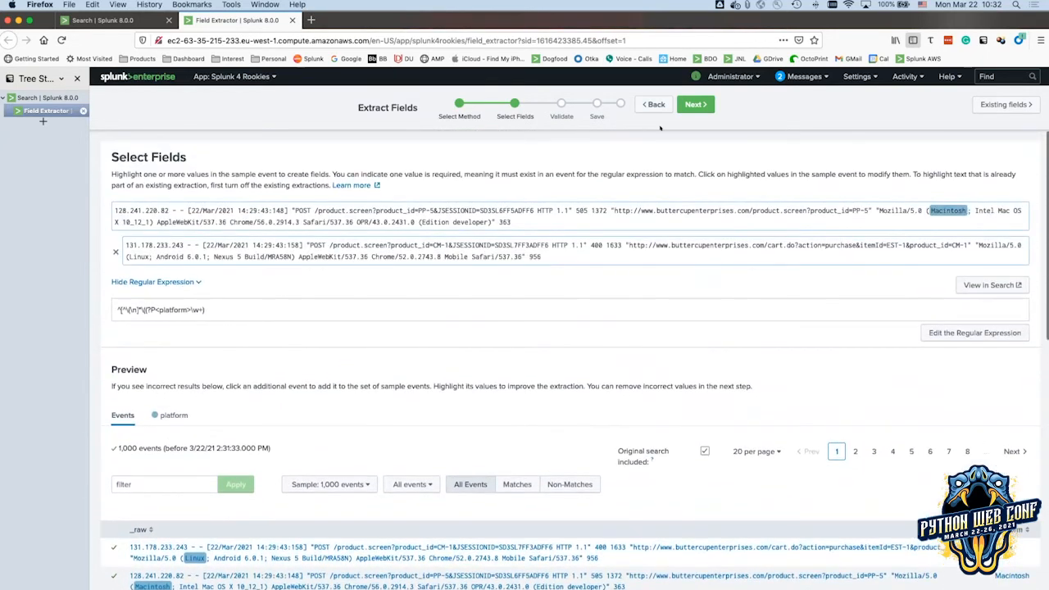
{"action": "scroll", "coordinate": [512, 234], "scroll_direction": "down", "scroll_amount": 2}
{"action": "scroll", "coordinate": [114, 265], "scroll_direction": "up", "scroll_amount": 2}
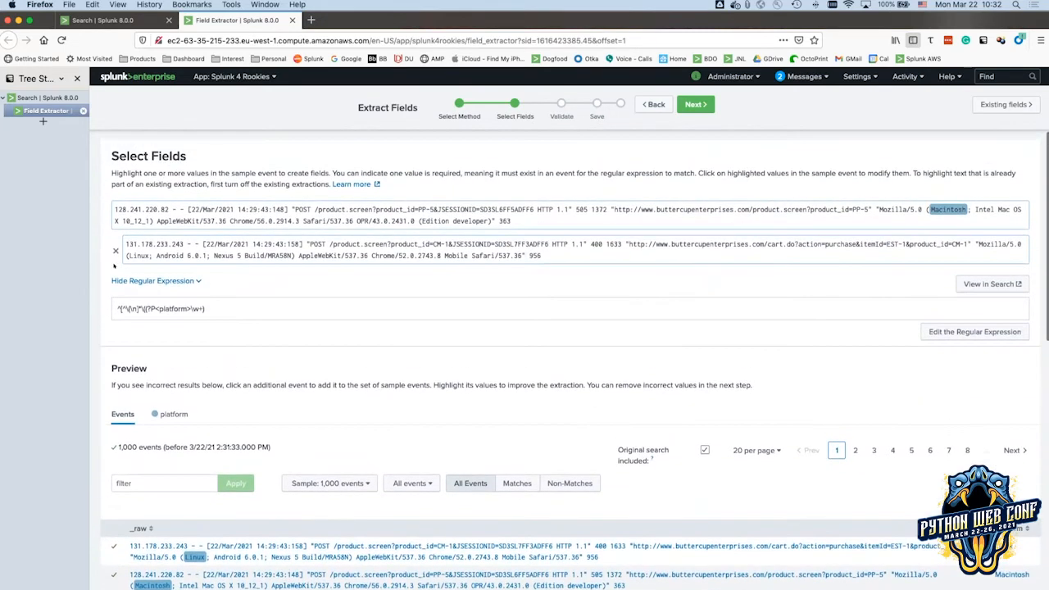
{"action": "scroll", "coordinate": [377, 363], "scroll_direction": "down", "scroll_amount": 1}
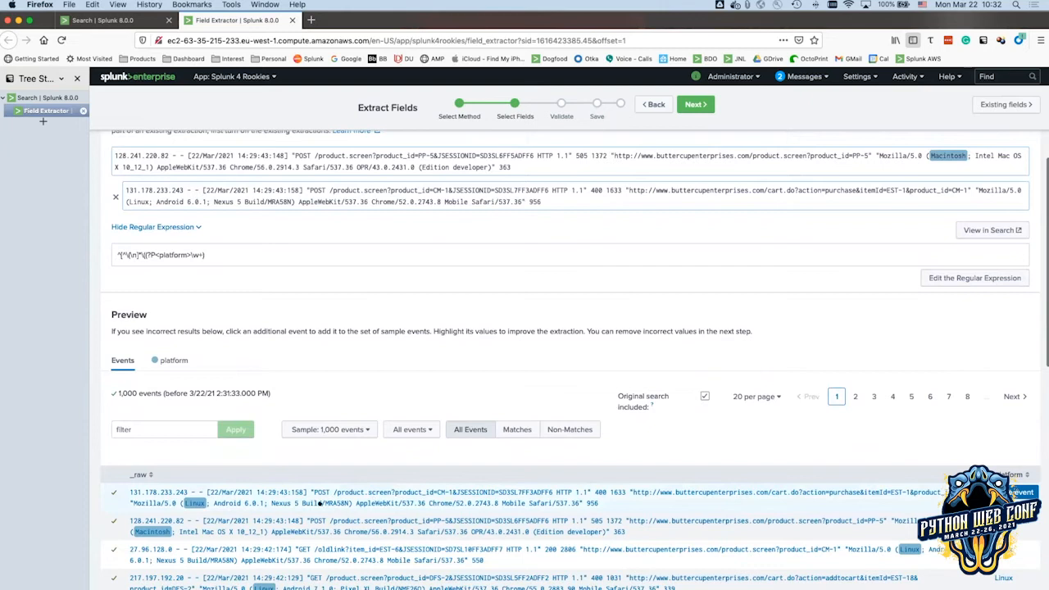
{"action": "scroll", "coordinate": [328, 492], "scroll_direction": "up", "scroll_amount": 1}
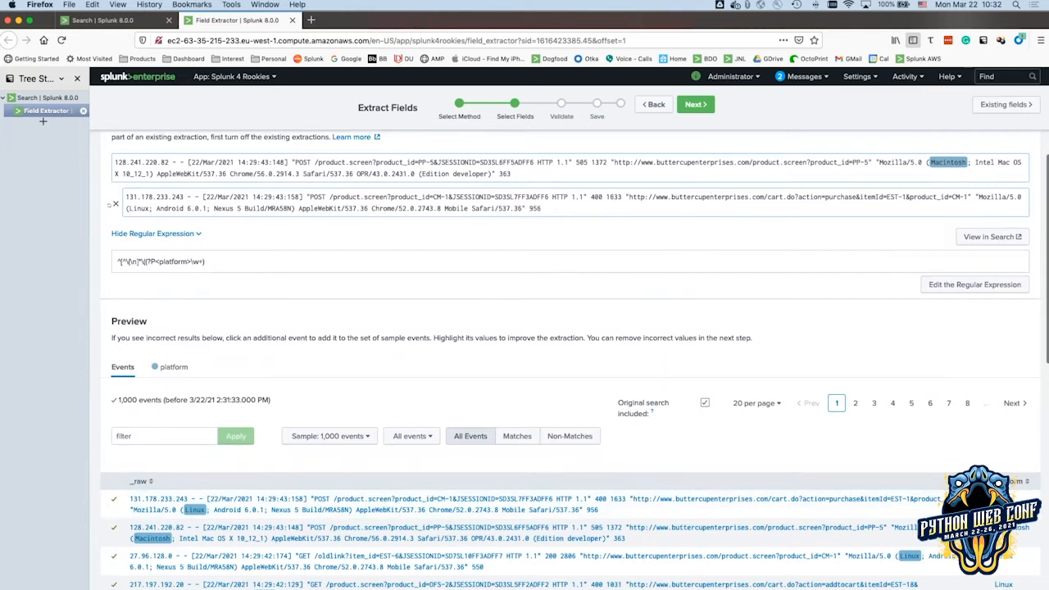
{"action": "left_click", "coordinate": [116, 204]}
{"action": "scroll", "coordinate": [608, 275], "scroll_direction": "up", "scroll_amount": 2}
{"action": "left_click", "coordinate": [687, 104]}
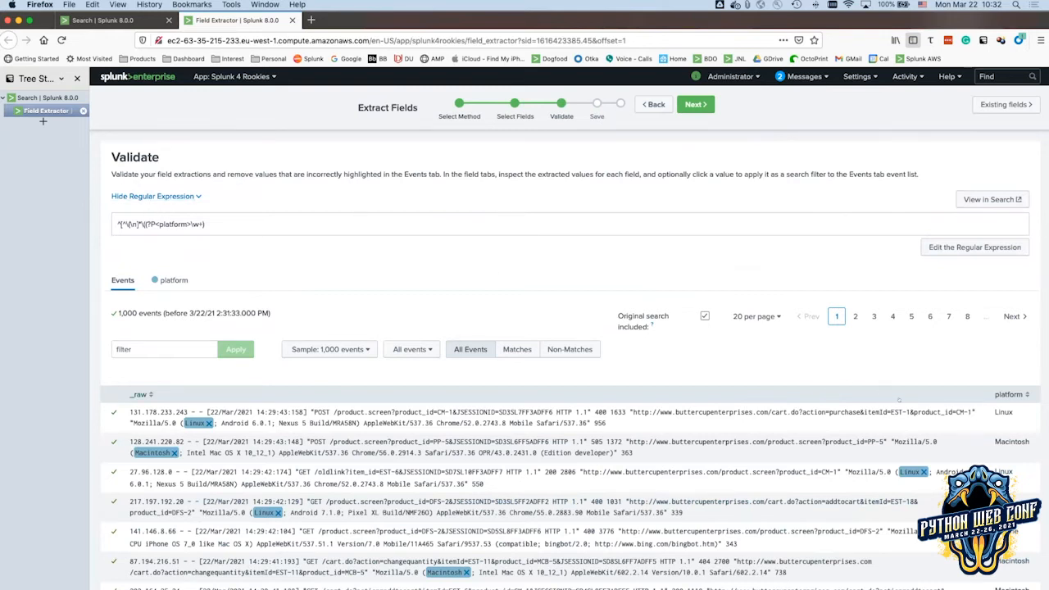
Scroll through the Validate events to check each extracted Linux or Macintosh platform value.
{"action": "scroll", "coordinate": [900, 400], "scroll_direction": "down", "scroll_amount": 5}
{"action": "scroll", "coordinate": [906, 400], "scroll_direction": "up", "scroll_amount": 5}
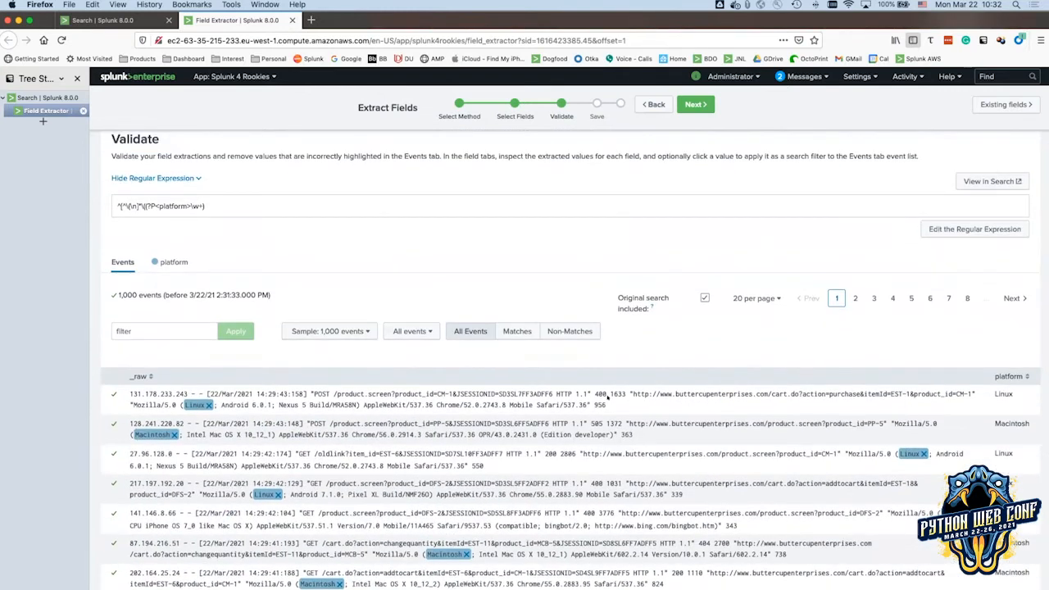
{"action": "scroll", "coordinate": [587, 391], "scroll_direction": "up", "scroll_amount": 1}
Save the extraction as EXTRACT-platform with Owner permissions and close the Field Extractor.
{"action": "left_click", "coordinate": [689, 105]}
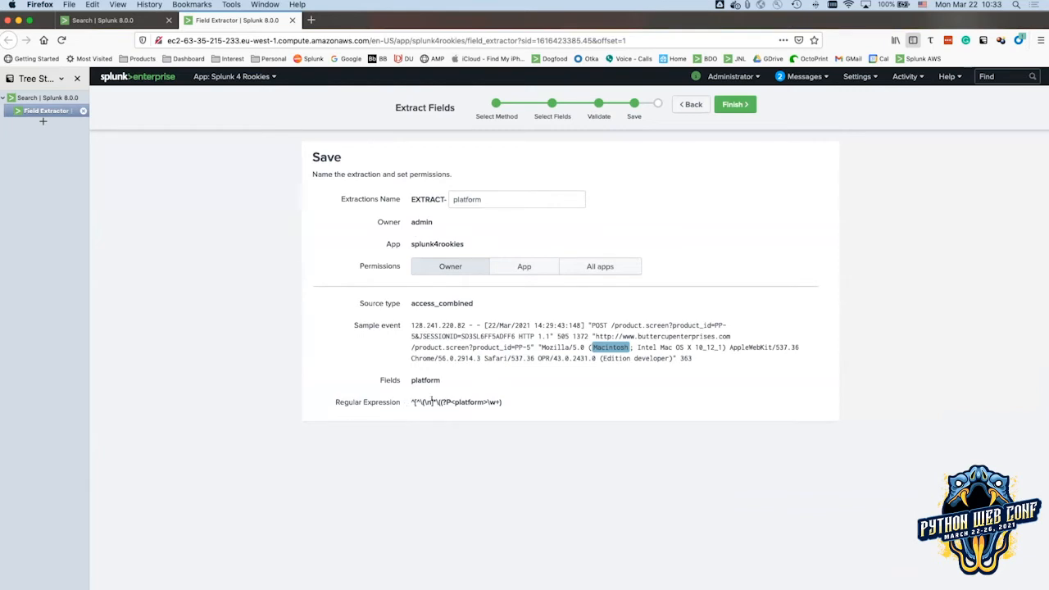
{"action": "left_click", "coordinate": [735, 105]}
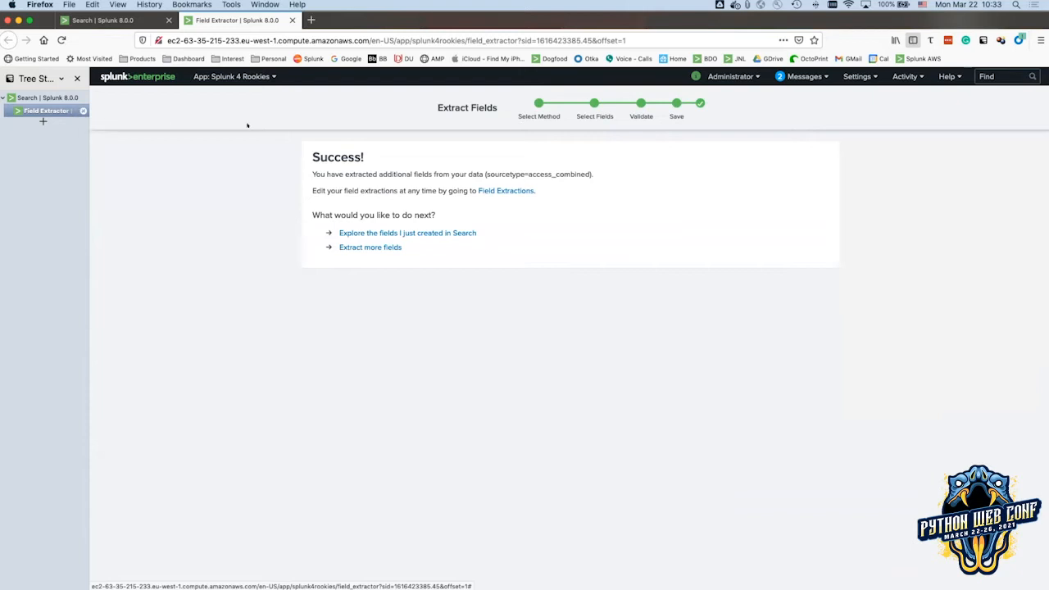
{"action": "left_click", "coordinate": [82, 110]}
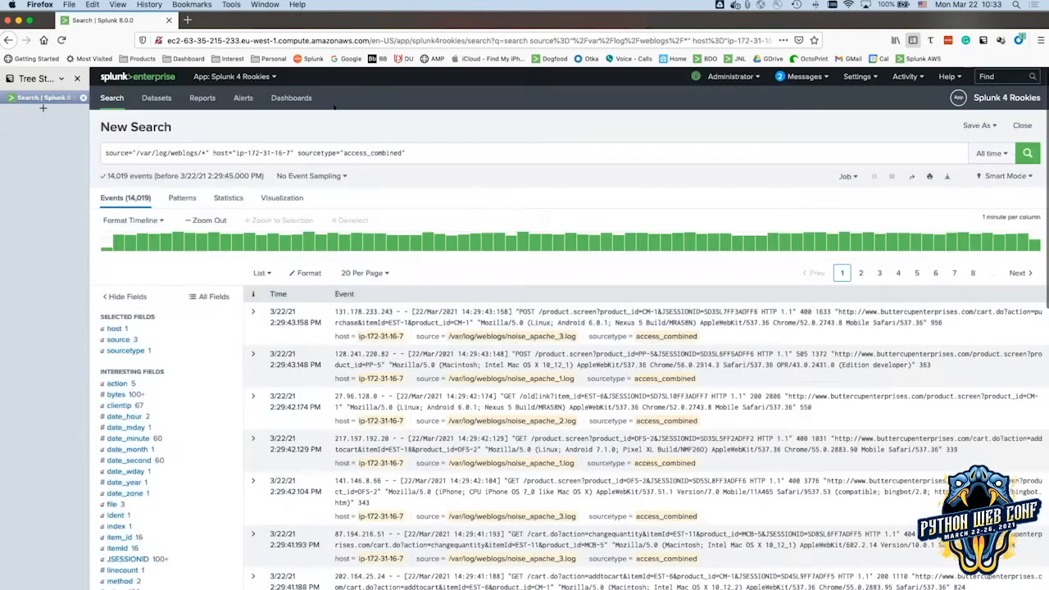
Rerun the search (14,684 events) and check platform's values: Windows, Macintosh, iPhone and Linux.
{"action": "left_click", "coordinate": [1027, 153]}
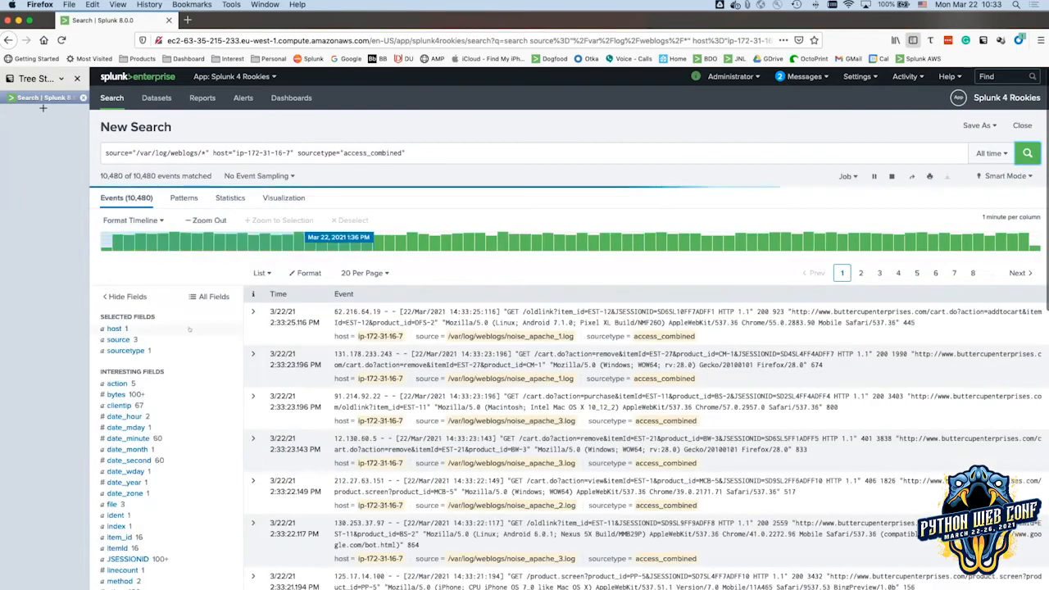
{"action": "scroll", "coordinate": [187, 330], "scroll_direction": "down", "scroll_amount": 2}
{"action": "scroll", "coordinate": [186, 330], "scroll_direction": "down", "scroll_amount": 4}
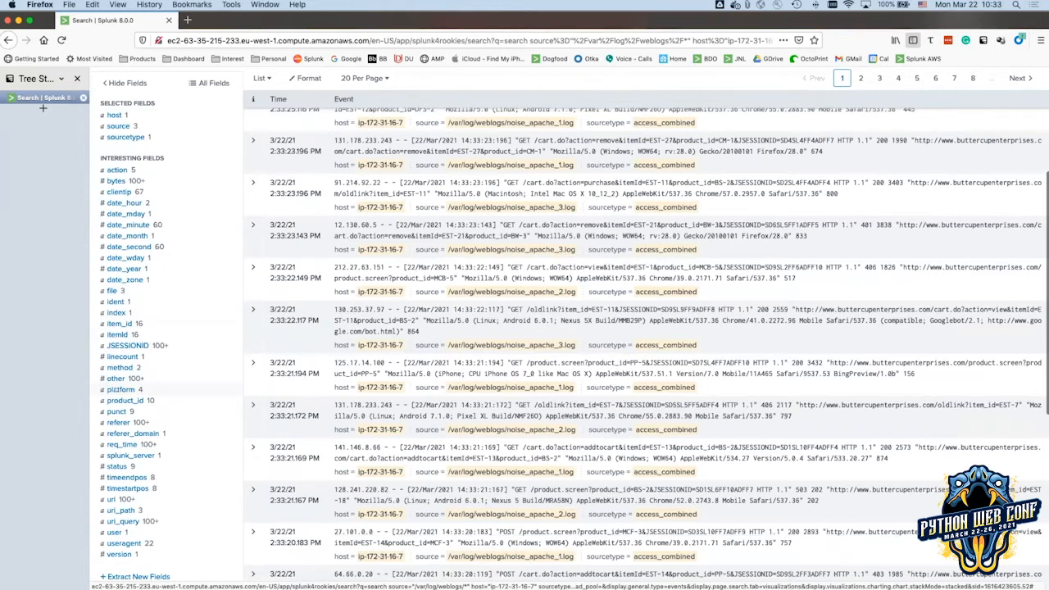
{"action": "left_click", "coordinate": [119, 390]}
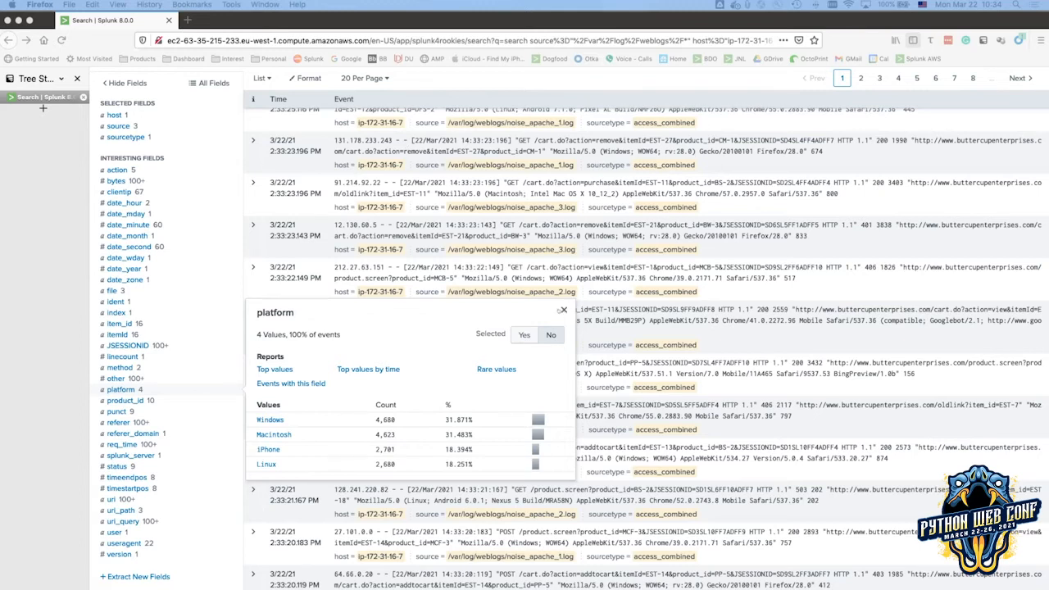
{"action": "left_click", "coordinate": [563, 310]}
{"action": "scroll", "coordinate": [499, 301], "scroll_direction": "up", "scroll_amount": 2}
{"action": "scroll", "coordinate": [499, 301], "scroll_direction": "up", "scroll_amount": 4}
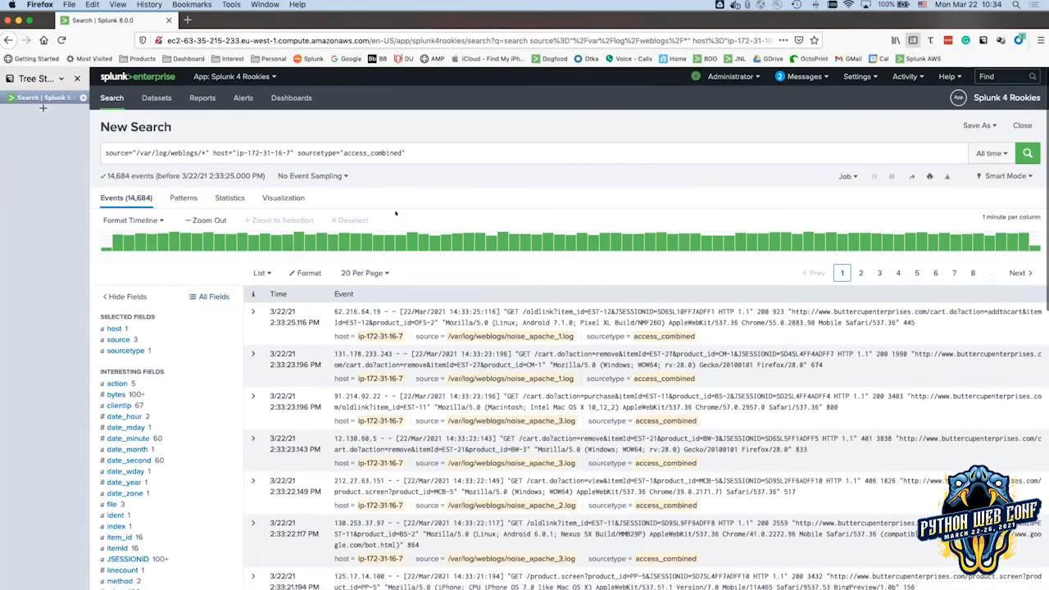
Show slides 35 and 36, ending on 'Now Use Your New Field', then return to Splunk.
{"action": "key", "text": "super+Tab"}
{"action": "key", "text": "super+Tab"}
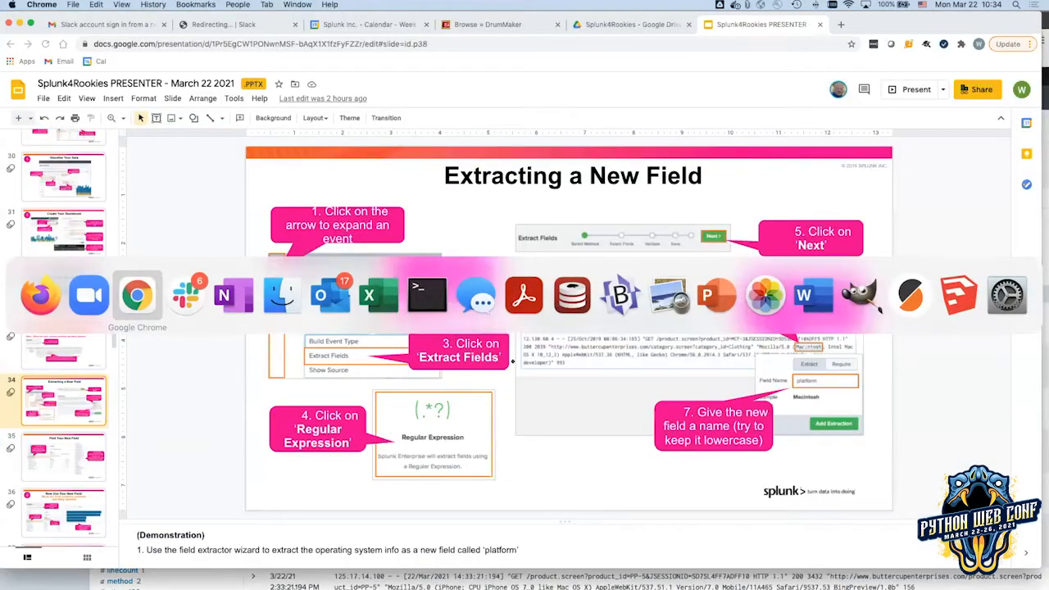
{"action": "left_click", "coordinate": [53, 467]}
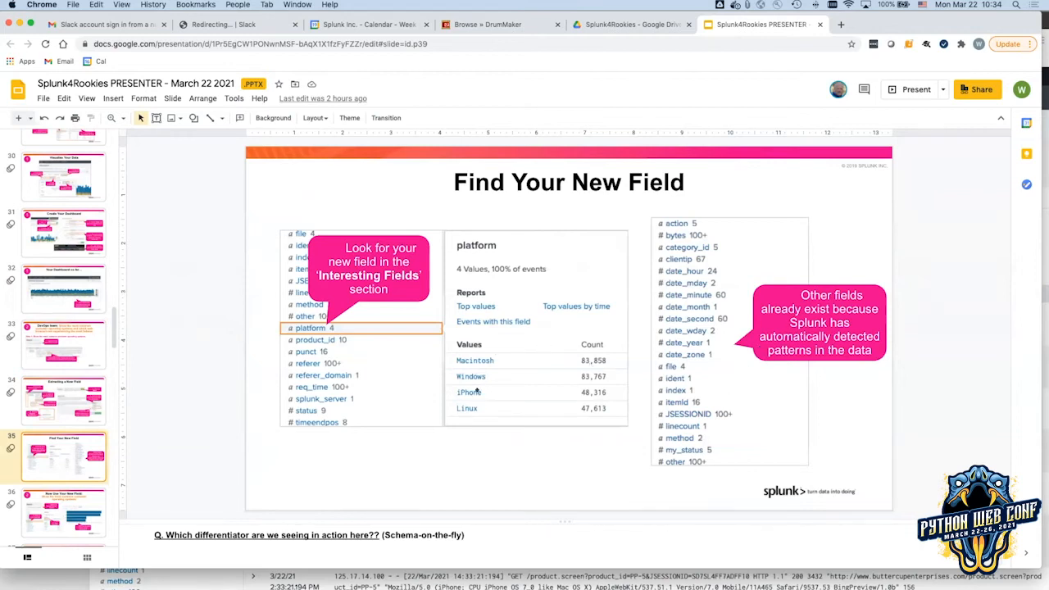
{"action": "left_click", "coordinate": [52, 497]}
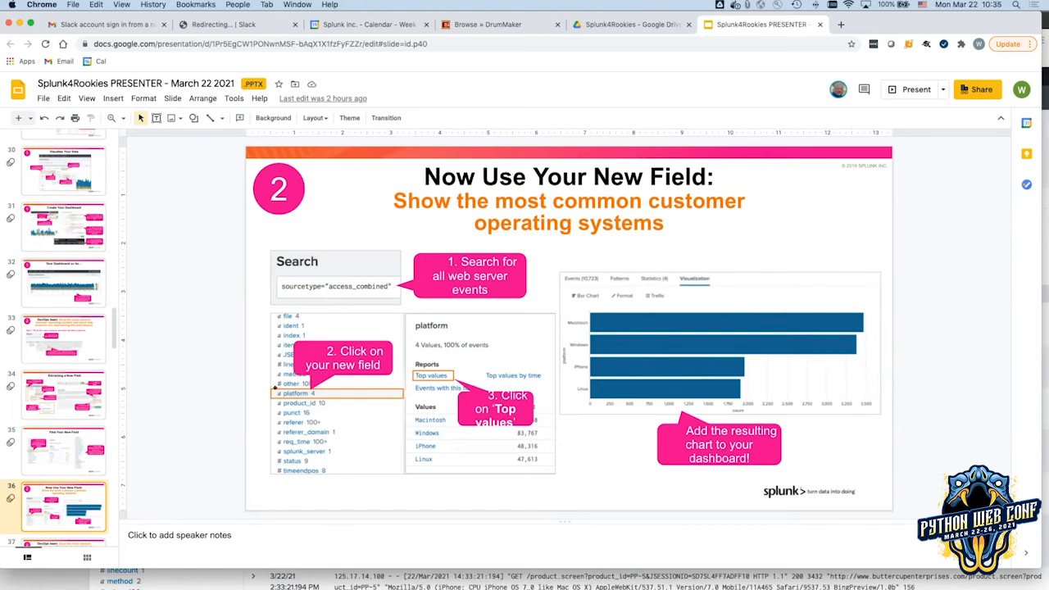
{"action": "key", "text": "super+Tab"}
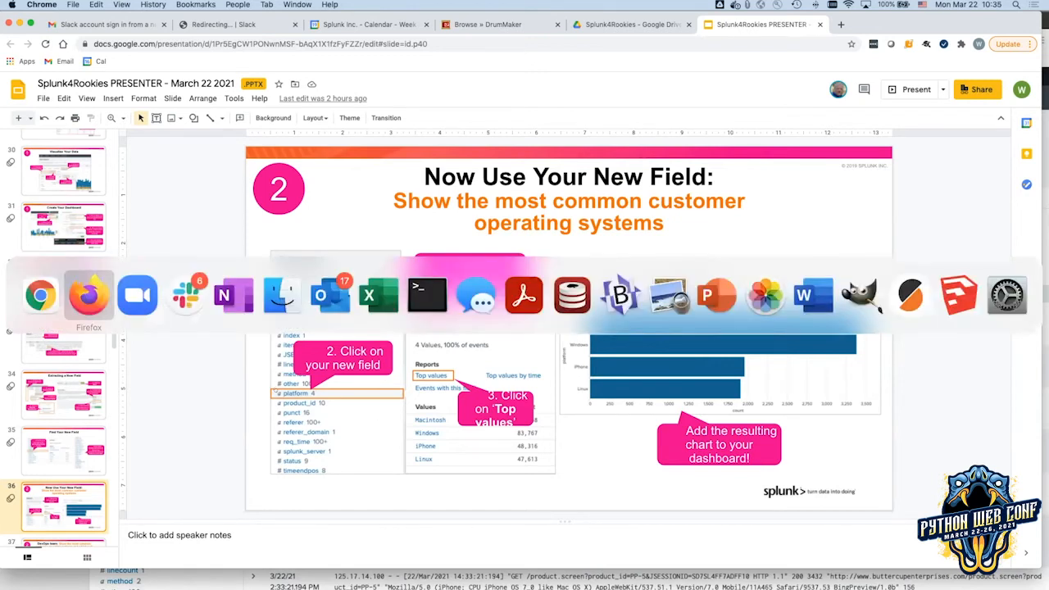
{"action": "scroll", "coordinate": [43, 106], "scroll_direction": "down", "scroll_amount": 5}
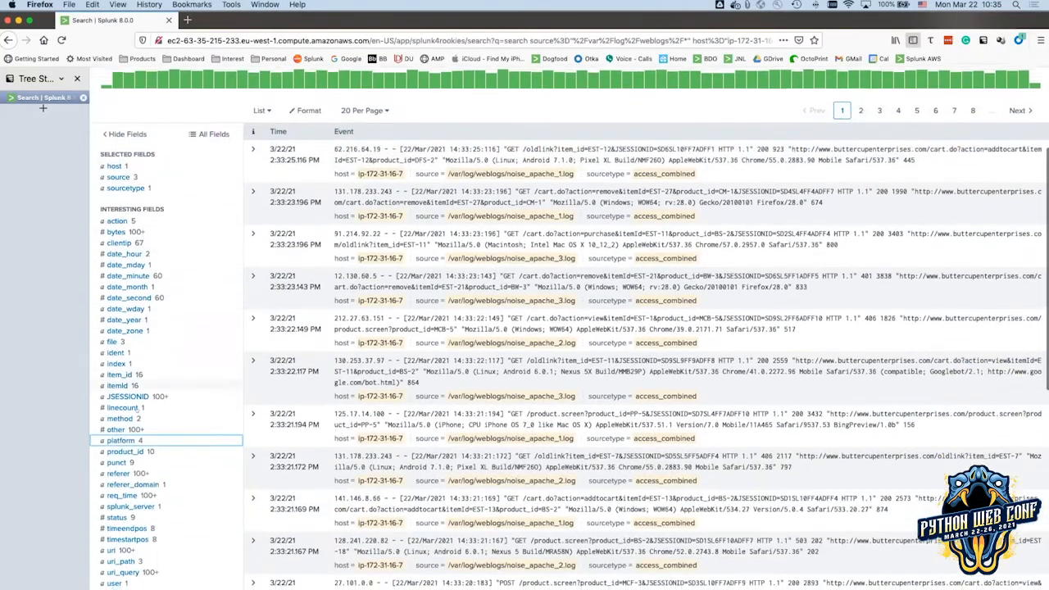
Chart platform's top values as bars: Windows 4786, Macintosh 4722, iPhone 2756, Linux 2749.
{"action": "scroll", "coordinate": [119, 439], "scroll_direction": "down", "scroll_amount": 1}
{"action": "left_click", "coordinate": [117, 428]}
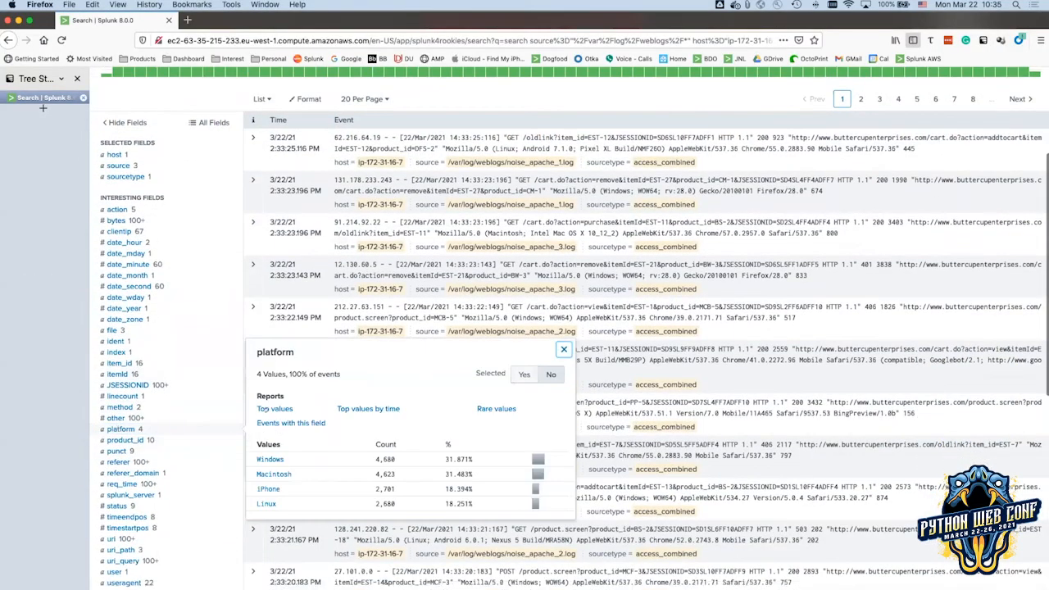
{"action": "left_click", "coordinate": [271, 409]}
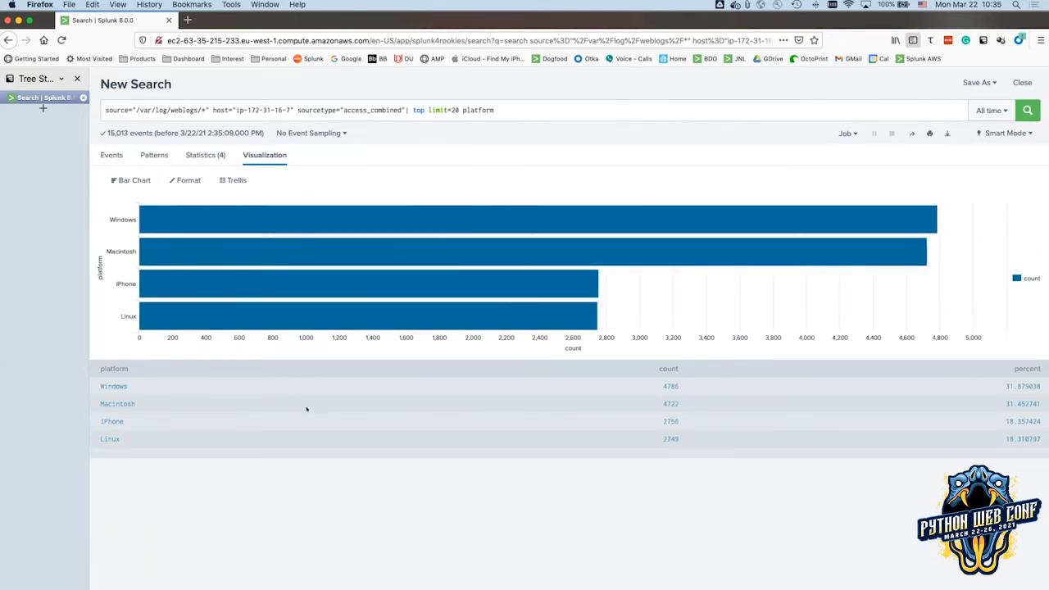
{"action": "key", "text": "super+Tab"}
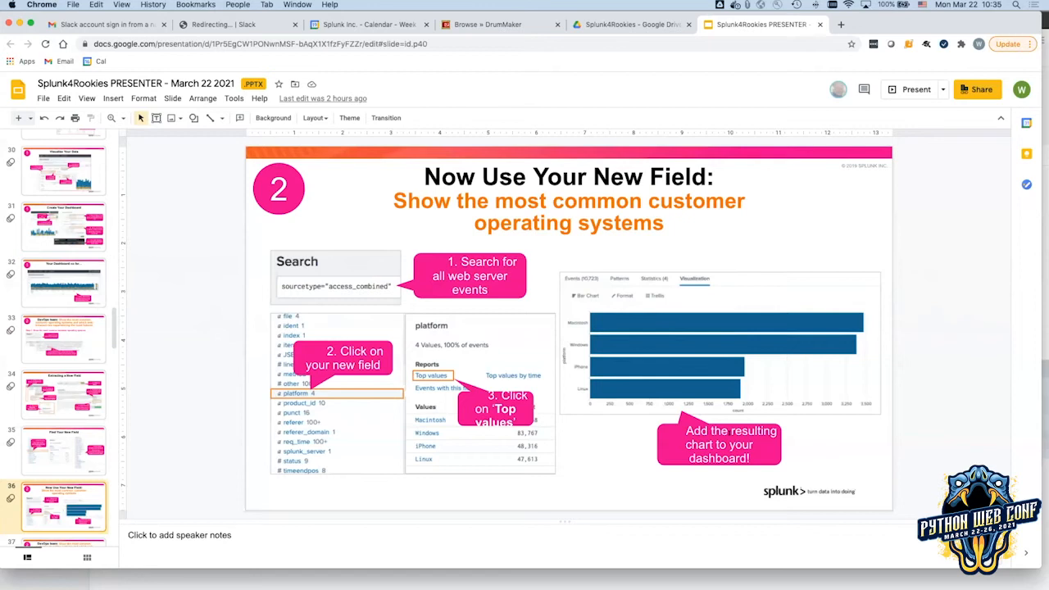
{"action": "key", "text": "super+Tab"}
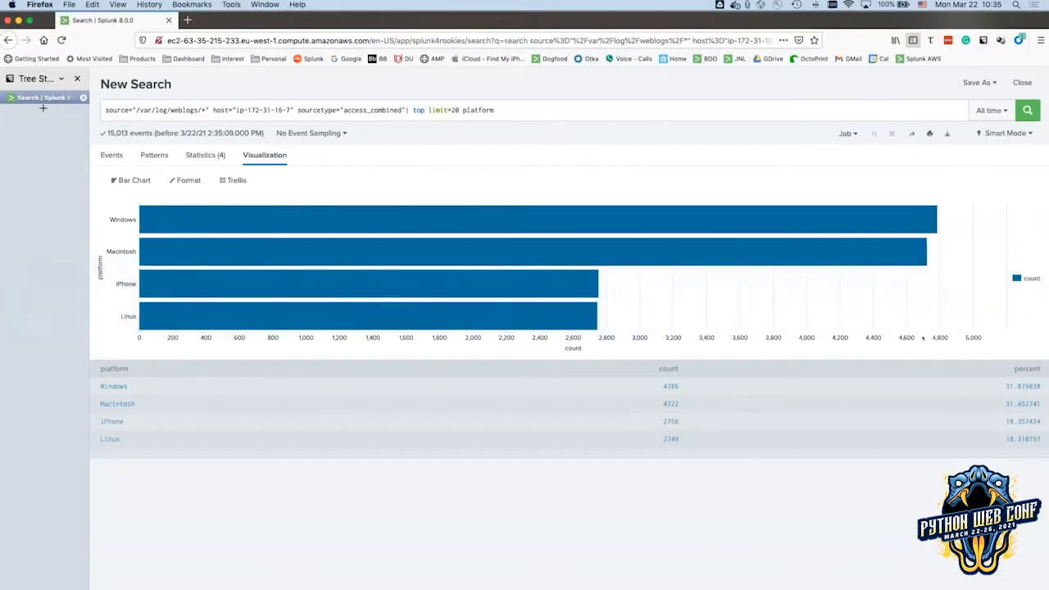
Save the platform chart as a 'Devices Types' panel on the existing Buttercup Enterprises dashboard.
{"action": "left_click", "coordinate": [963, 83]}
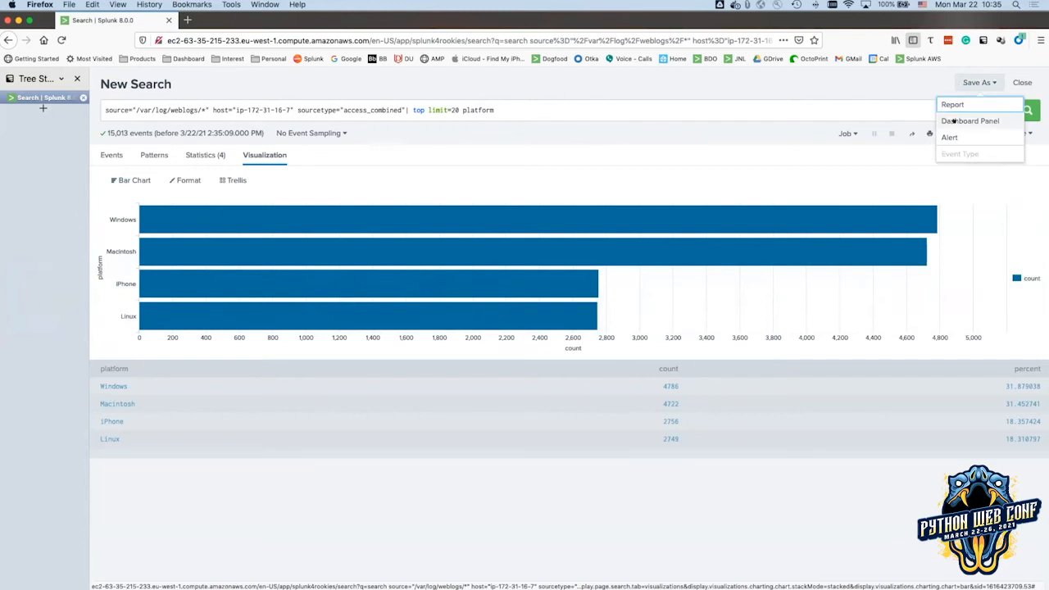
{"action": "left_click", "coordinate": [981, 120]}
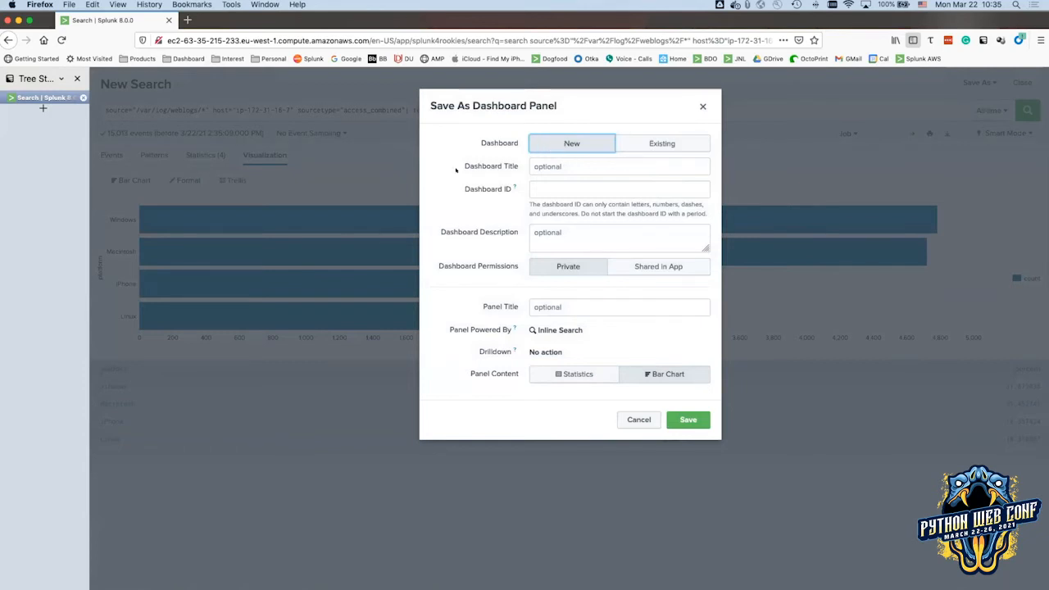
{"action": "left_click", "coordinate": [654, 148]}
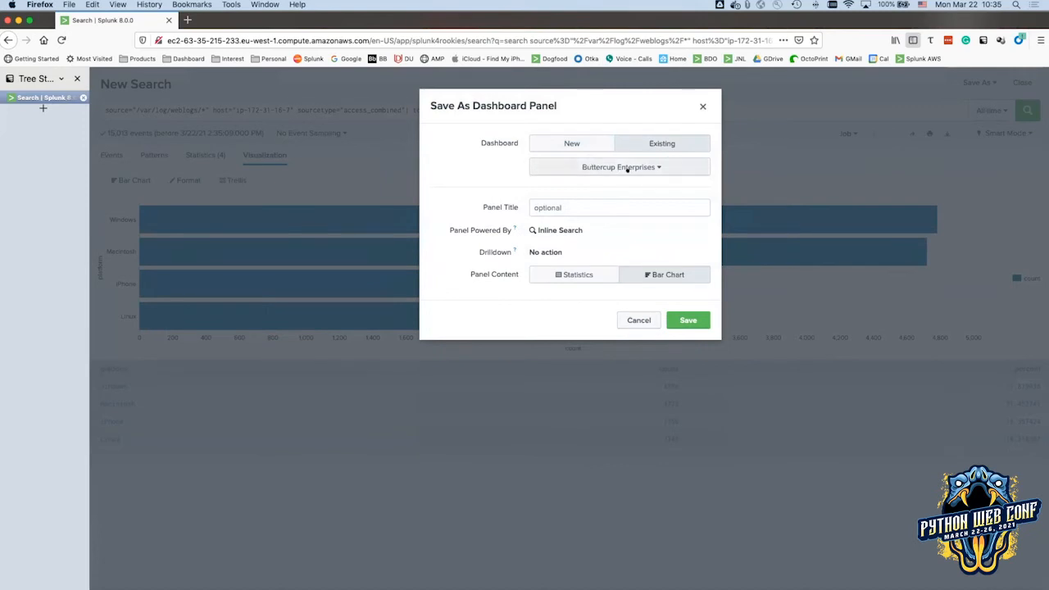
{"action": "left_click", "coordinate": [589, 164]}
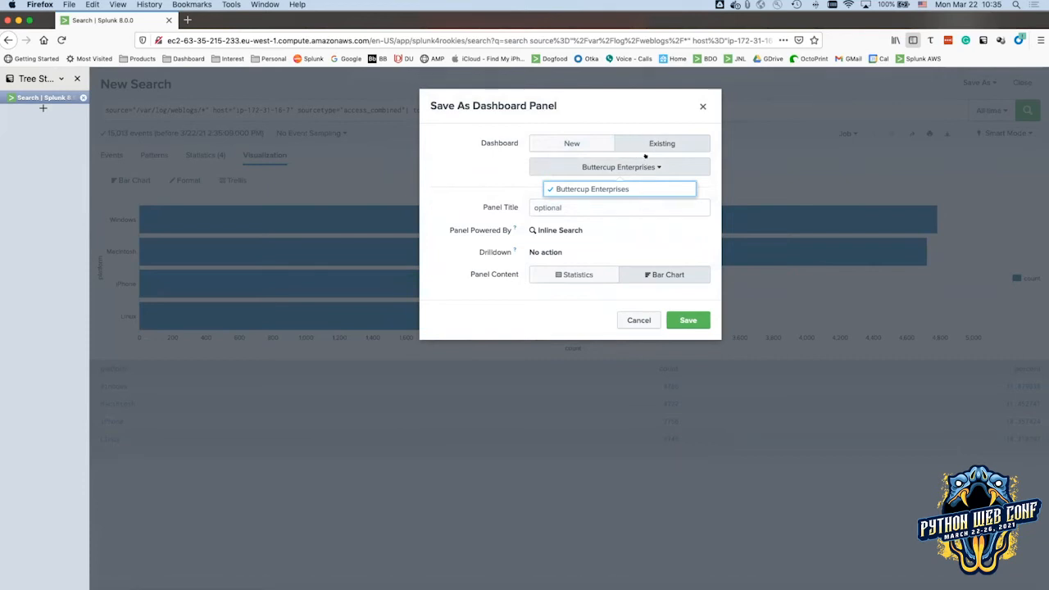
{"action": "left_click", "coordinate": [590, 188]}
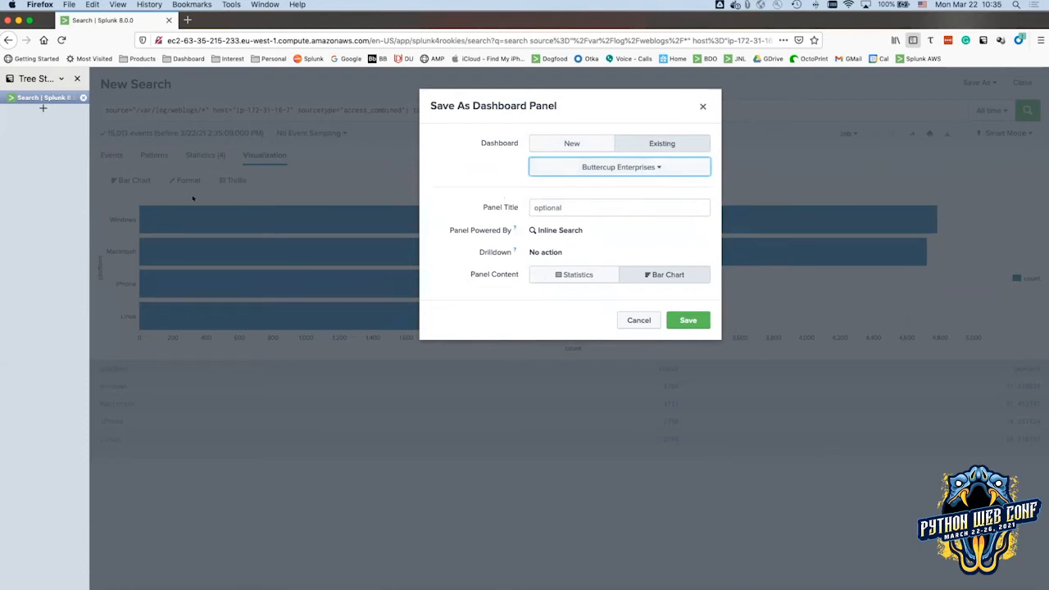
{"action": "left_click", "coordinate": [563, 206]}
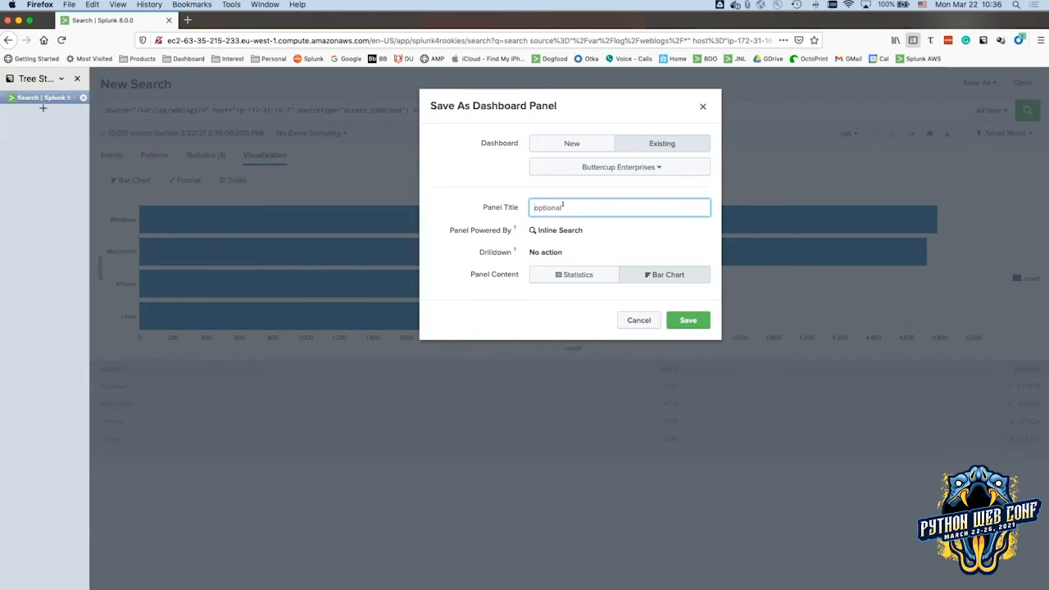
{"action": "type", "text": "Devices Types"}
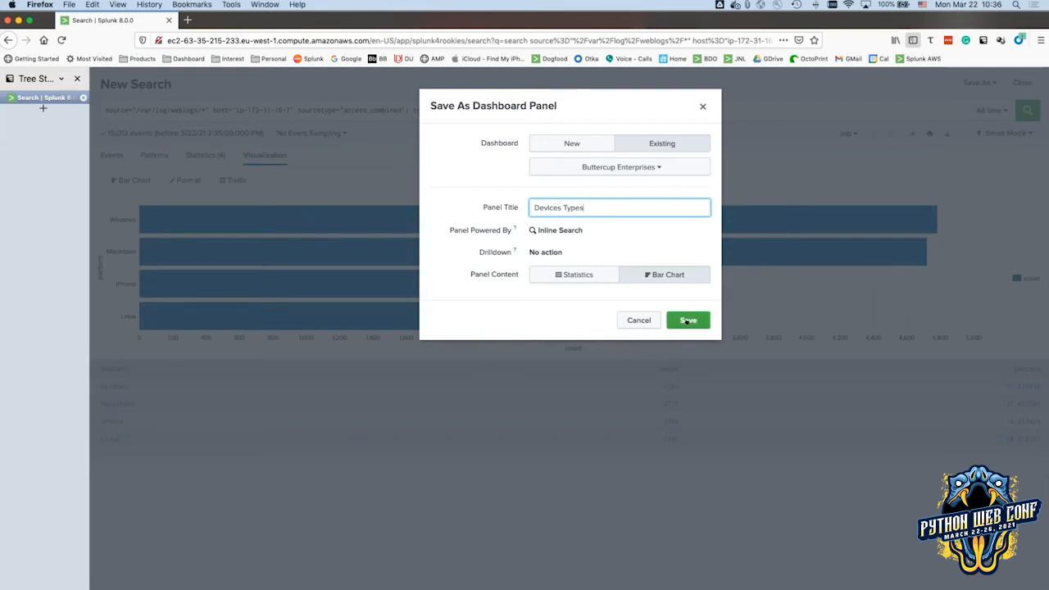
{"action": "left_click", "coordinate": [687, 321]}
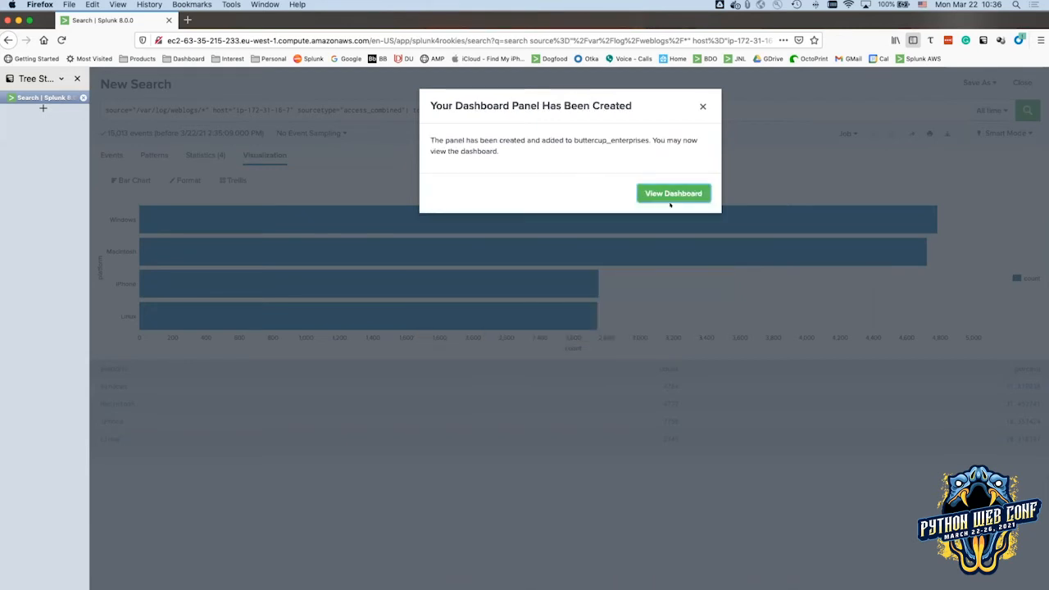
Check the Devices Types panel on the dashboard, then go to the DevOps team slide 37 in Google Slides.
{"action": "left_click", "coordinate": [670, 194]}
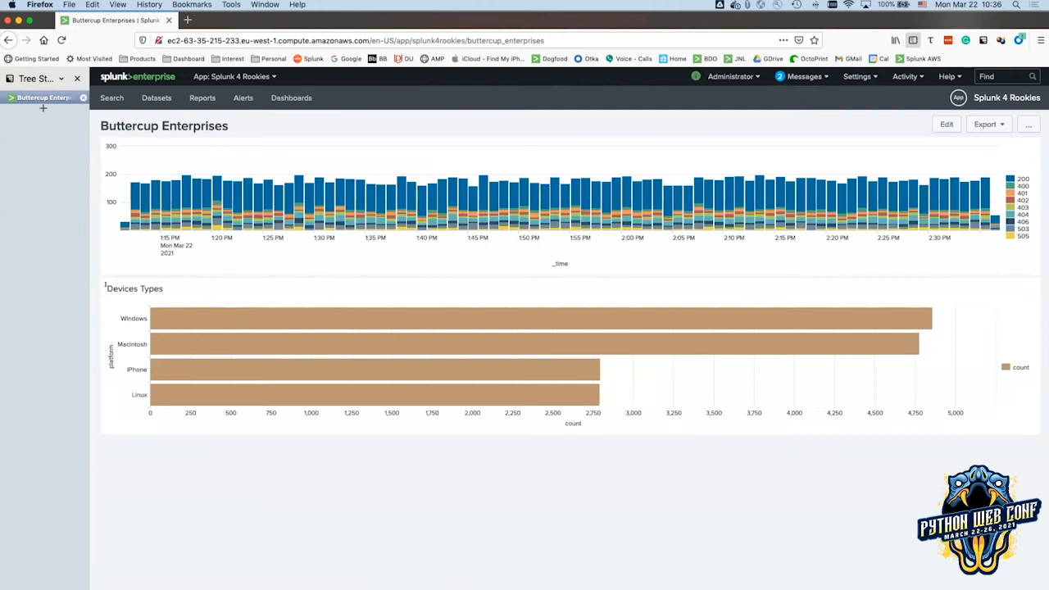
{"action": "left_click_drag", "start_coordinate": [106, 284], "coordinate": [166, 287]}
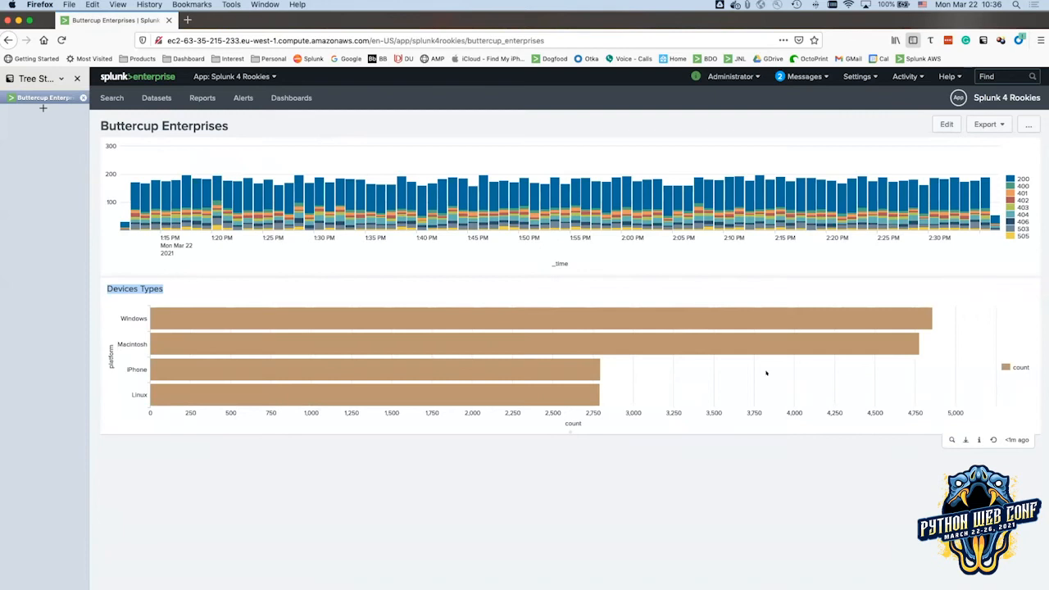
{"action": "key", "text": "super+Tab"}
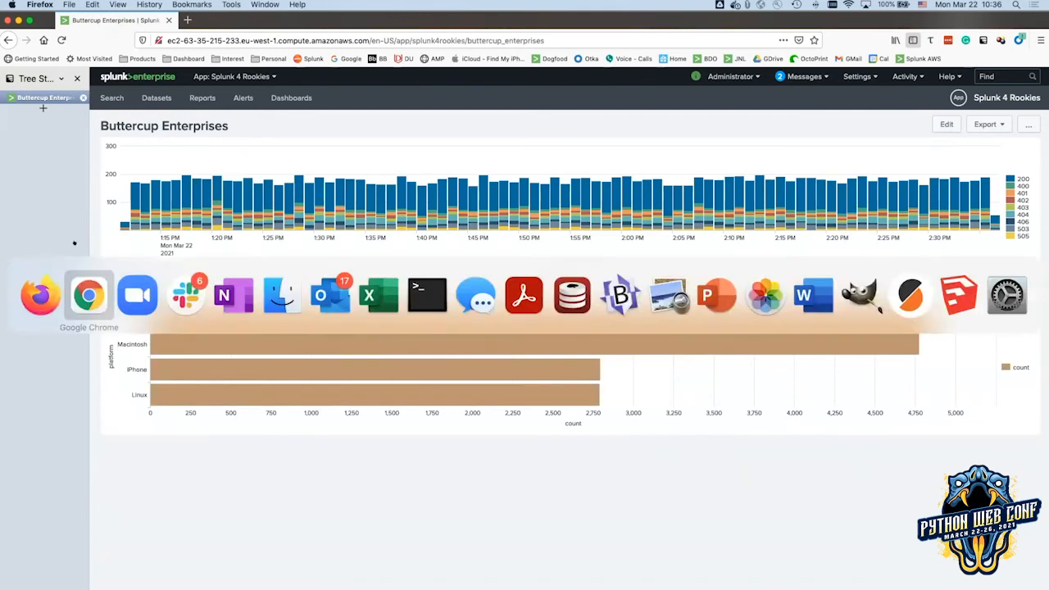
{"action": "scroll", "coordinate": [82, 426], "scroll_direction": "down", "scroll_amount": 5}
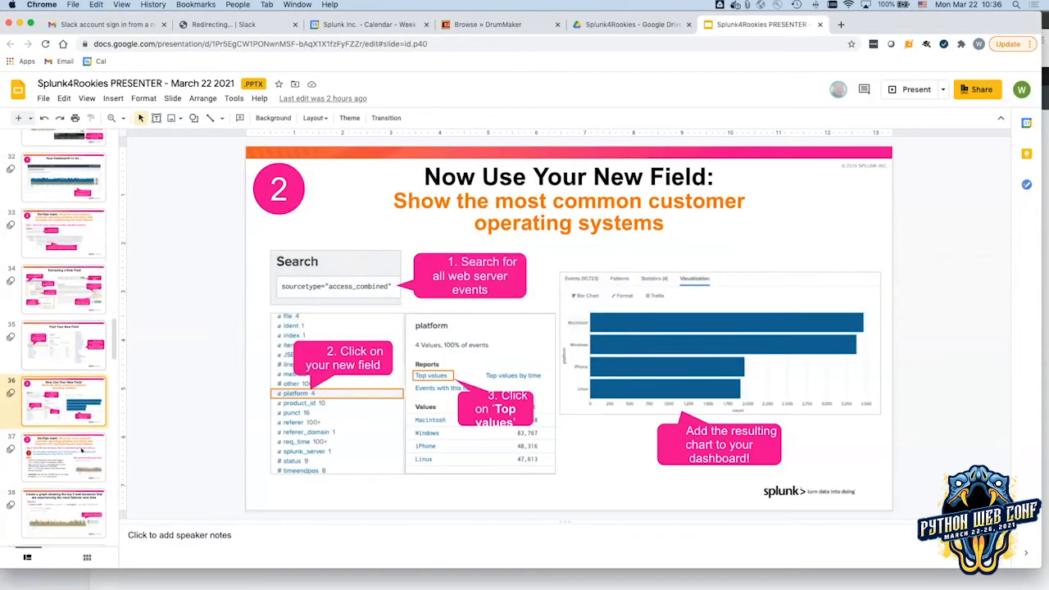
{"action": "left_click", "coordinate": [55, 371]}
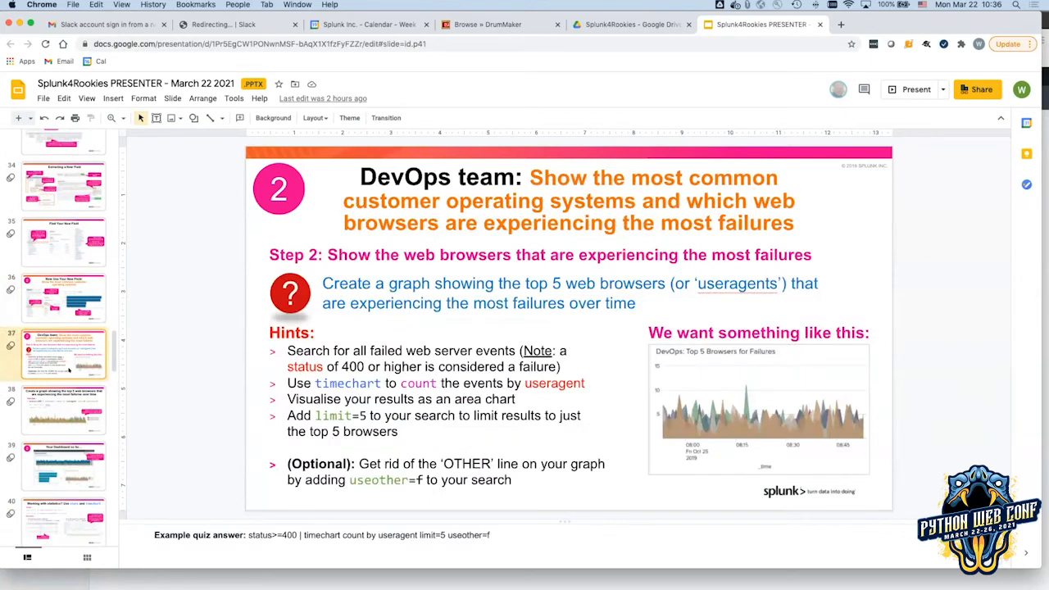
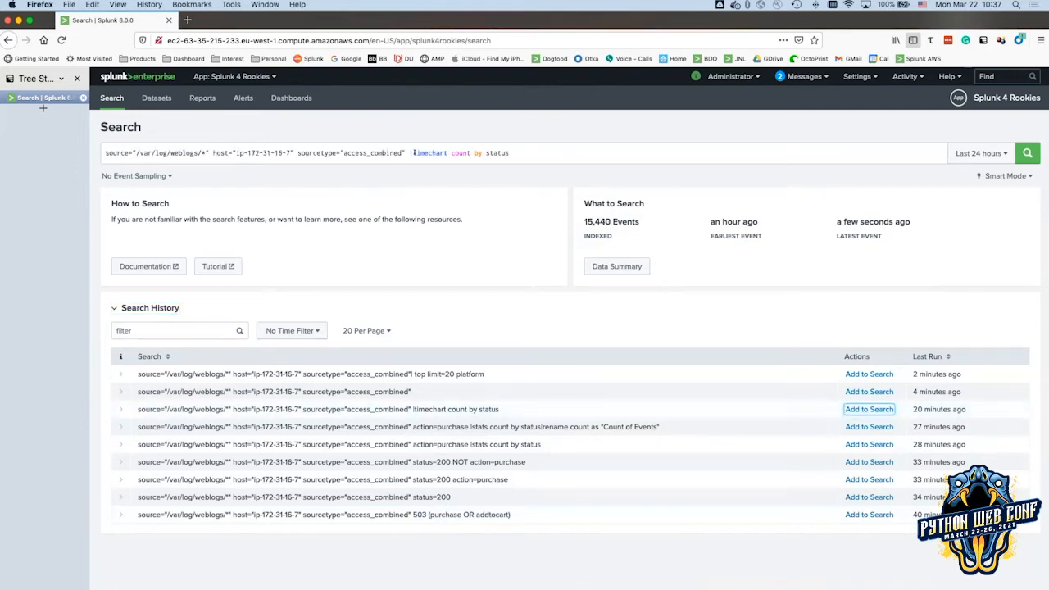
Rerun the purchase count-by-status query from history: nine status codes, with 200 at 1251.
{"action": "left_click", "coordinate": [1027, 153]}
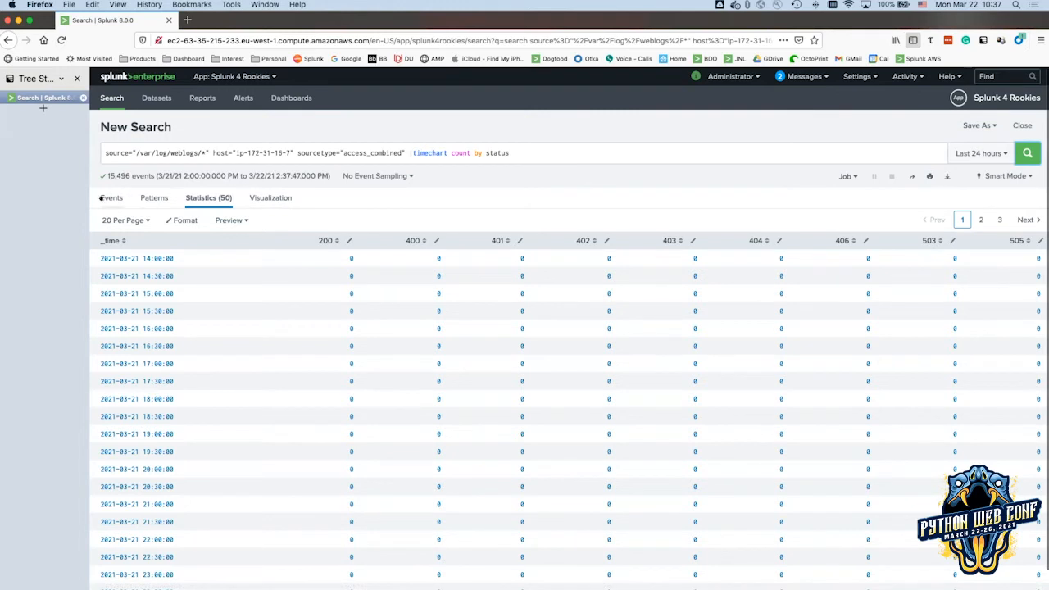
{"action": "left_click", "coordinate": [1023, 125]}
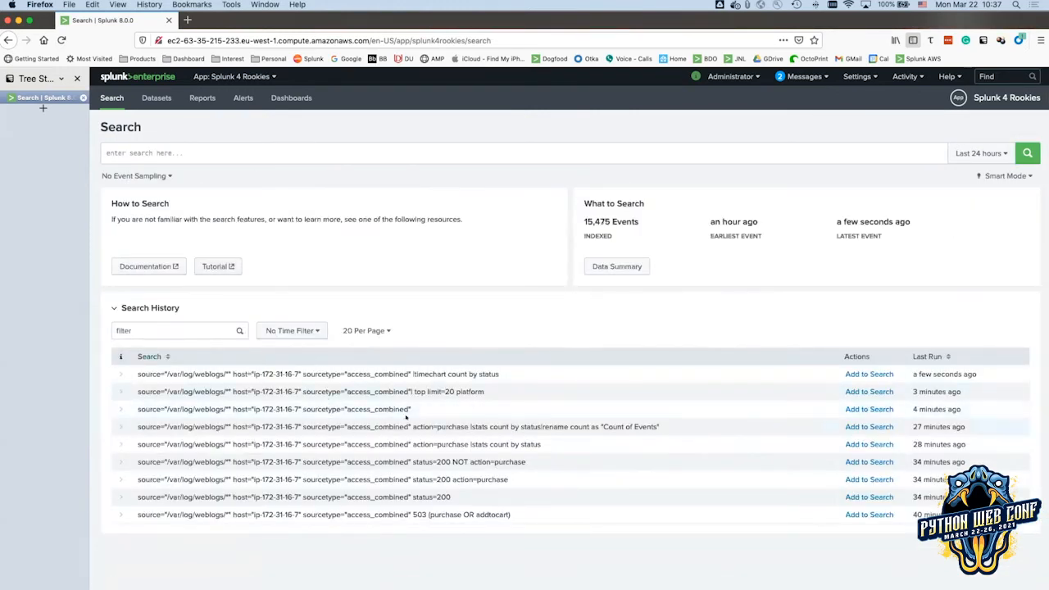
{"action": "left_click", "coordinate": [869, 426]}
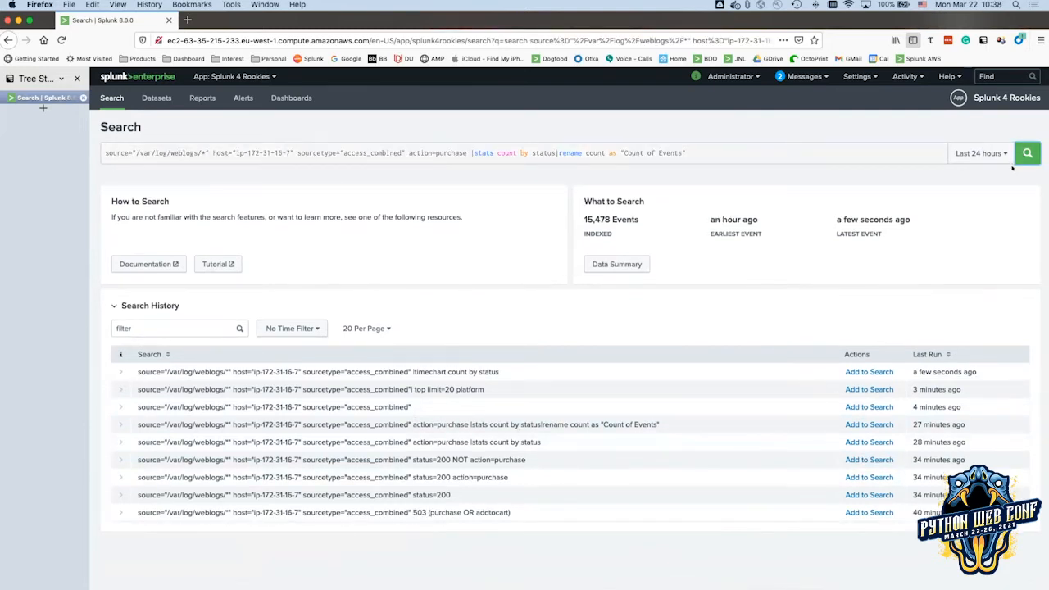
{"action": "left_click", "coordinate": [1018, 159]}
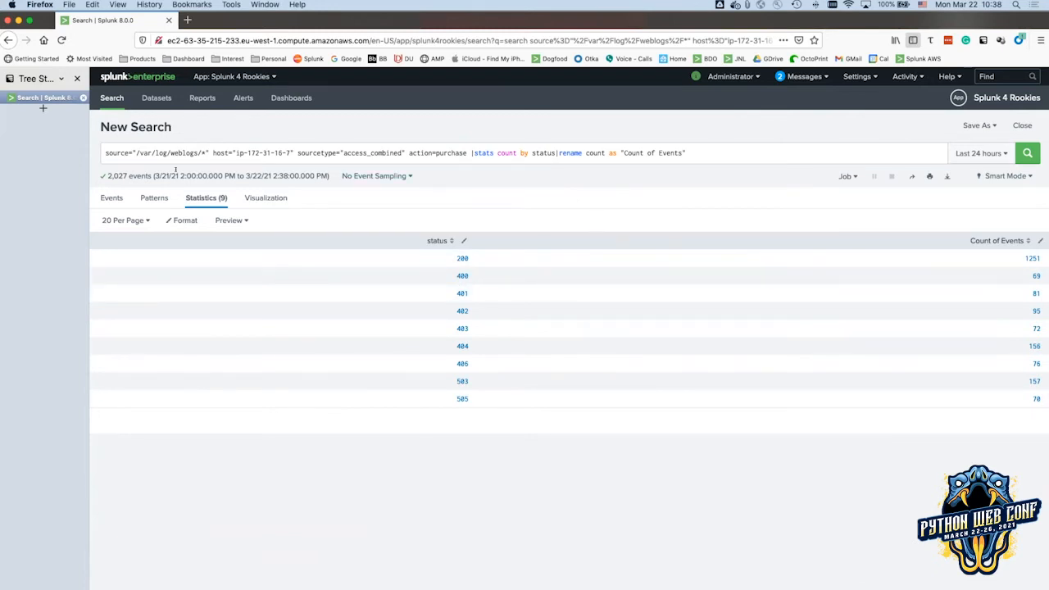
{"action": "key", "text": "super+Tab"}
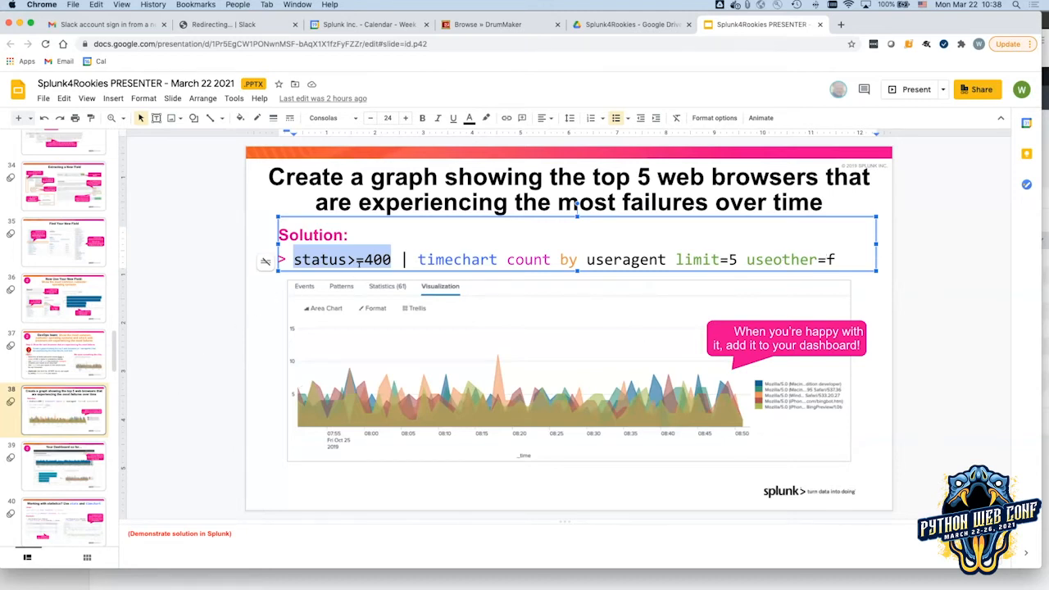
Copy slide 38's solution query 'status>=400 | timechart count by useragent limit=5 useother=f'.
{"action": "scroll", "coordinate": [160, 364], "scroll_direction": "down", "scroll_amount": 1}
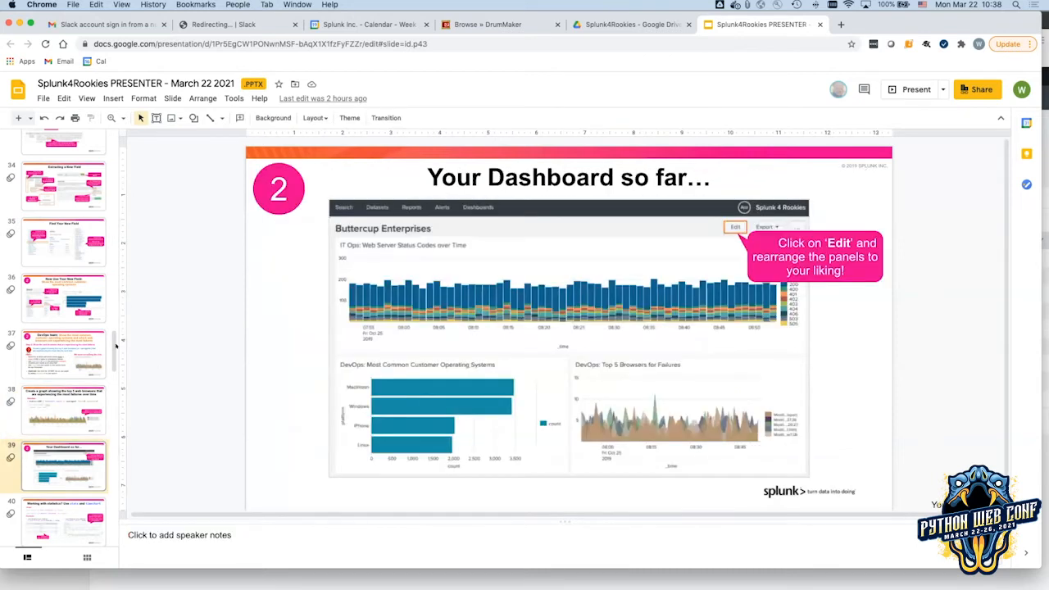
{"action": "left_click", "coordinate": [79, 415]}
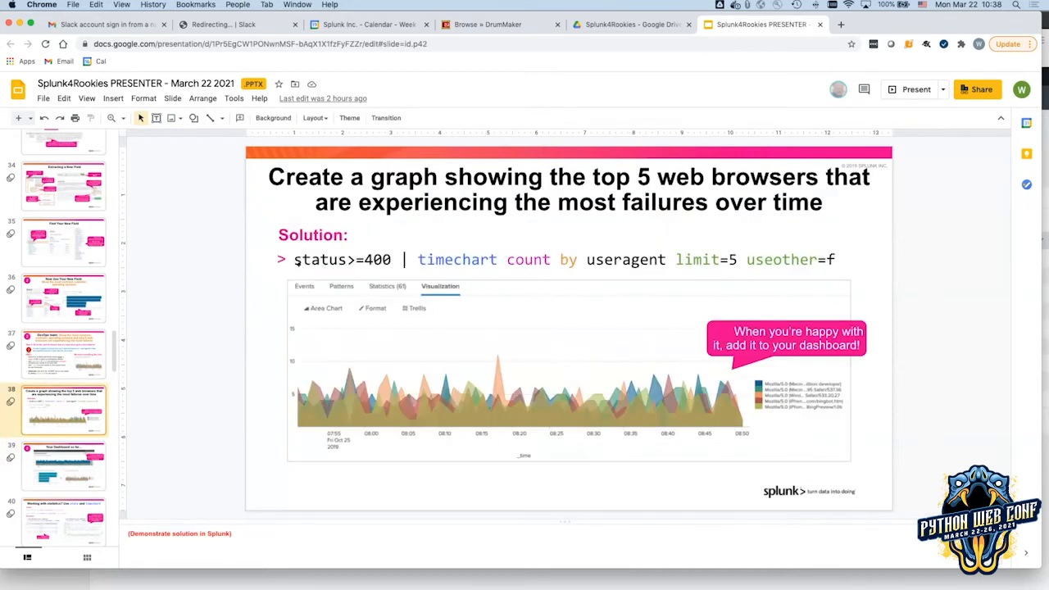
{"action": "left_click_drag", "start_coordinate": [289, 258], "coordinate": [828, 251]}
{"action": "key", "text": "super+c"}
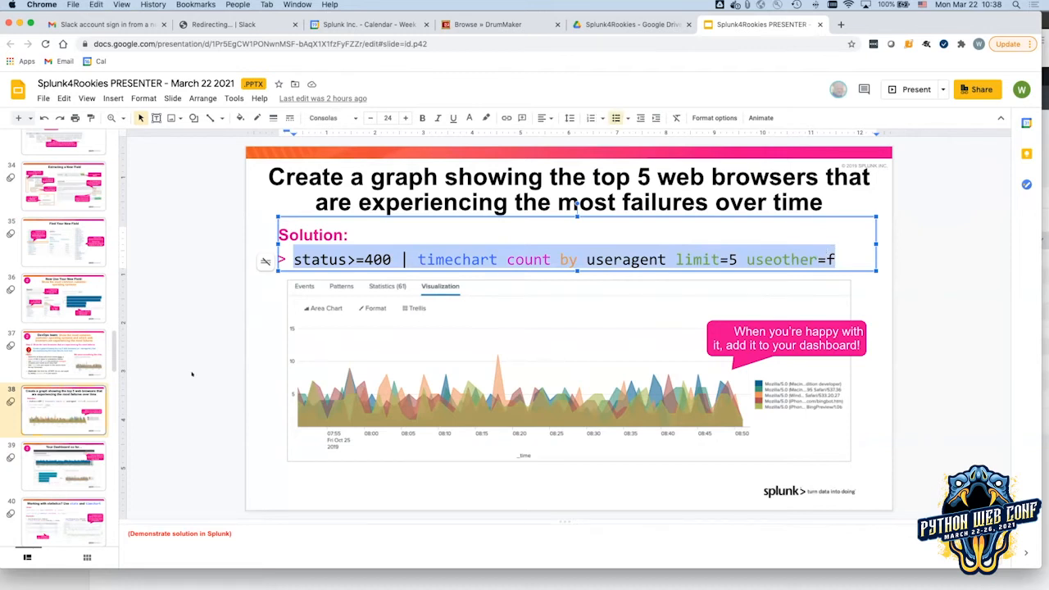
{"action": "key", "text": "super+Tab"}
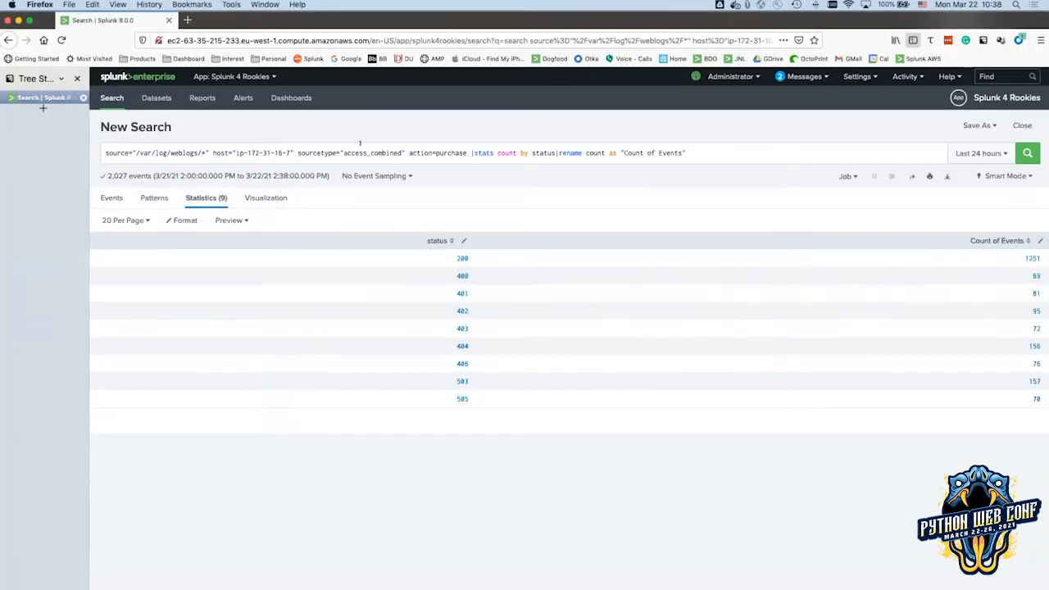
Replace the query after sourcetype with 'status>=400 | timechart count by useragent limit=5 useother=f', run it, and view the chart.
{"action": "left_click_drag", "start_coordinate": [405, 152], "coordinate": [697, 150]}
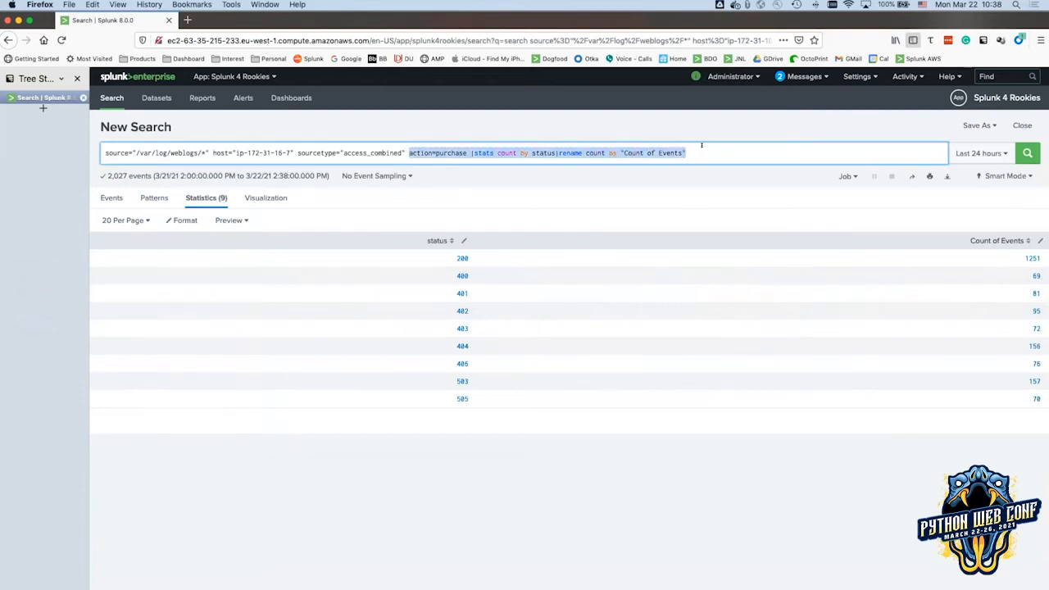
{"action": "key", "text": "super+v"}
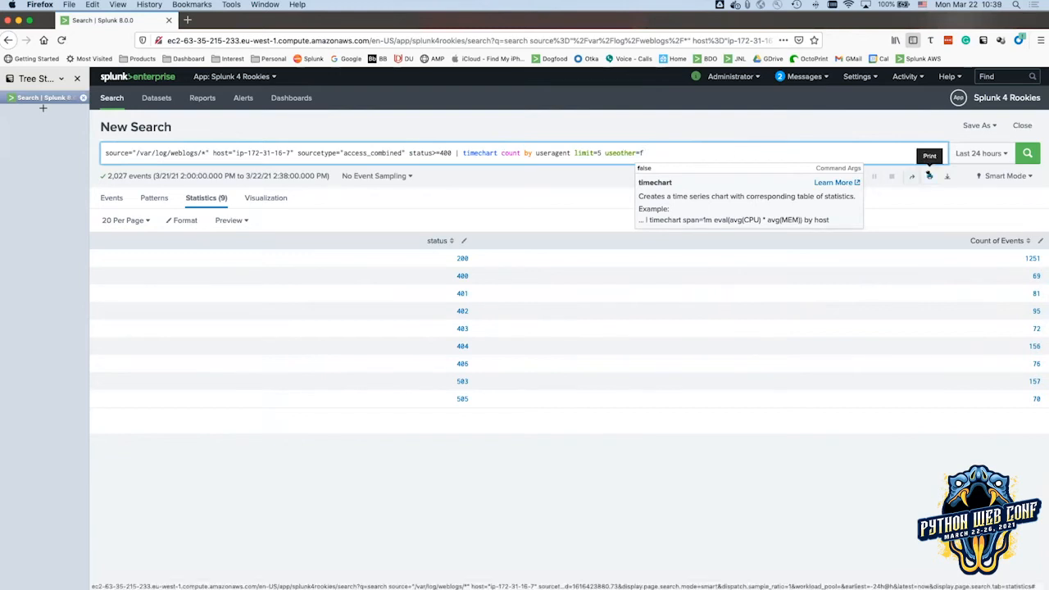
{"action": "left_click", "coordinate": [1027, 153]}
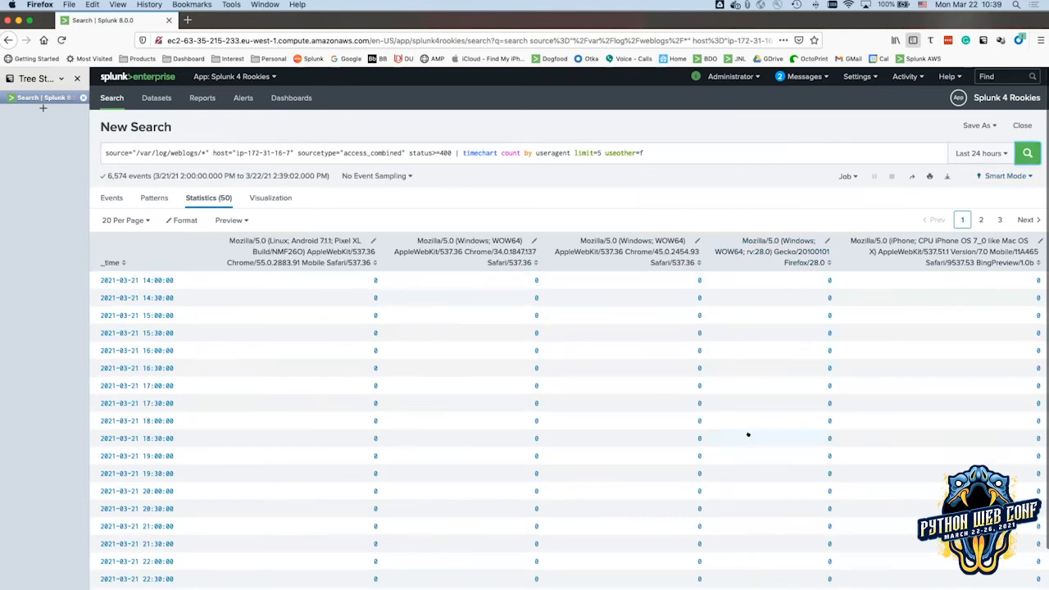
{"action": "left_click", "coordinate": [277, 201]}
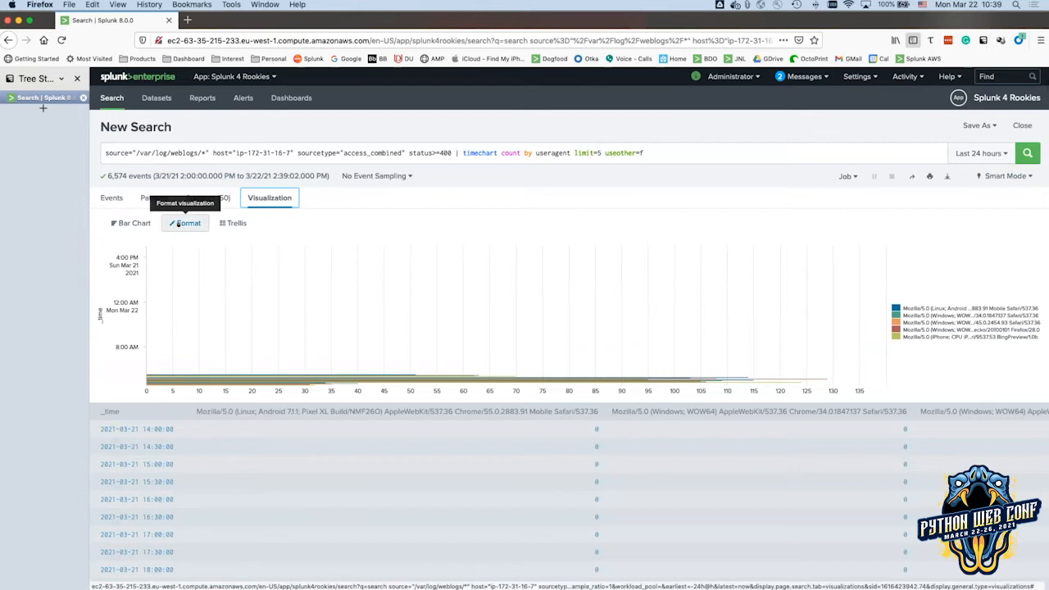
Compare the dashboard-so-far slide 39 and solution slide 38 against the Splunk results.
{"action": "key", "text": "super+Tab"}
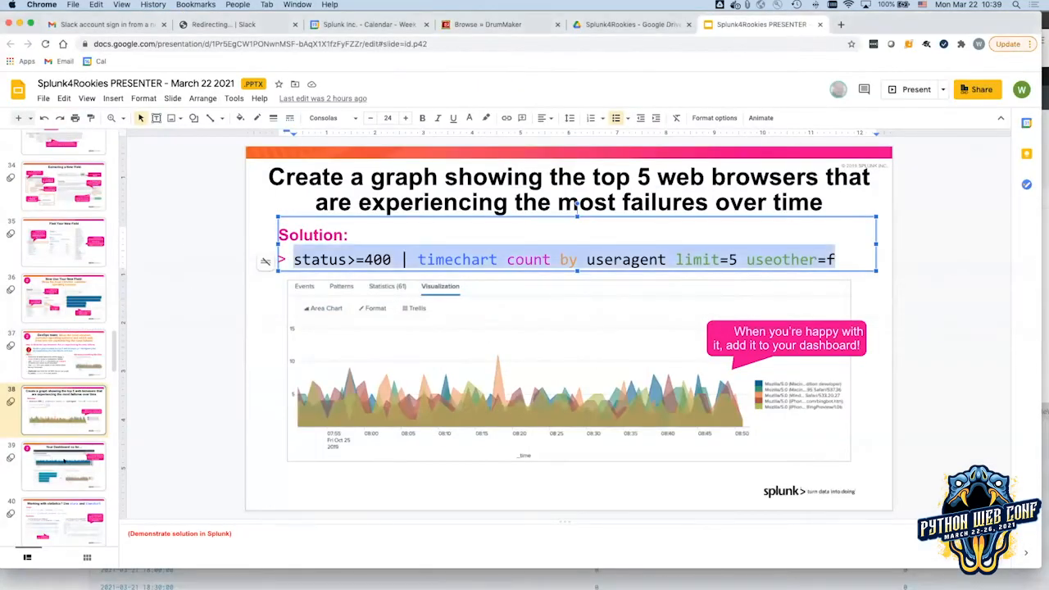
{"action": "left_click", "coordinate": [64, 462]}
{"action": "left_click", "coordinate": [70, 422]}
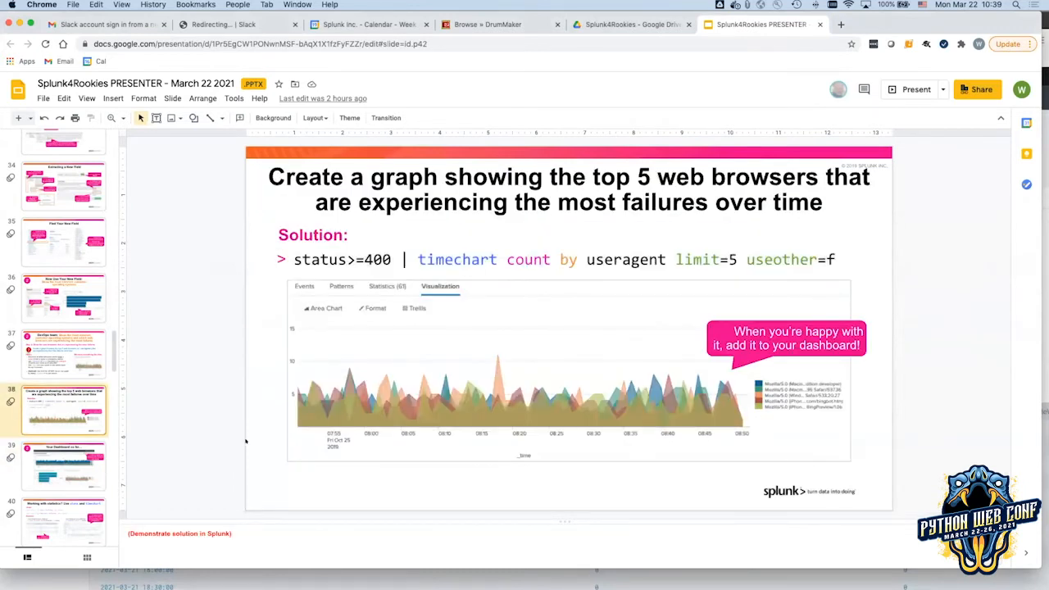
{"action": "key", "text": "super+Tab"}
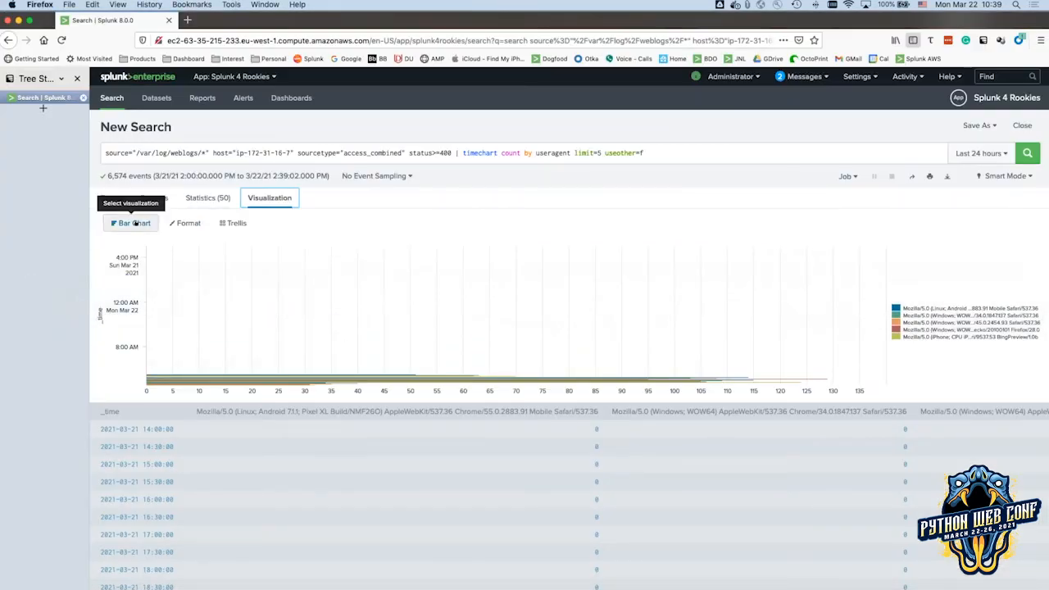
Make the failing-browsers chart an area chart and rerun it over All time.
{"action": "left_click", "coordinate": [134, 223]}
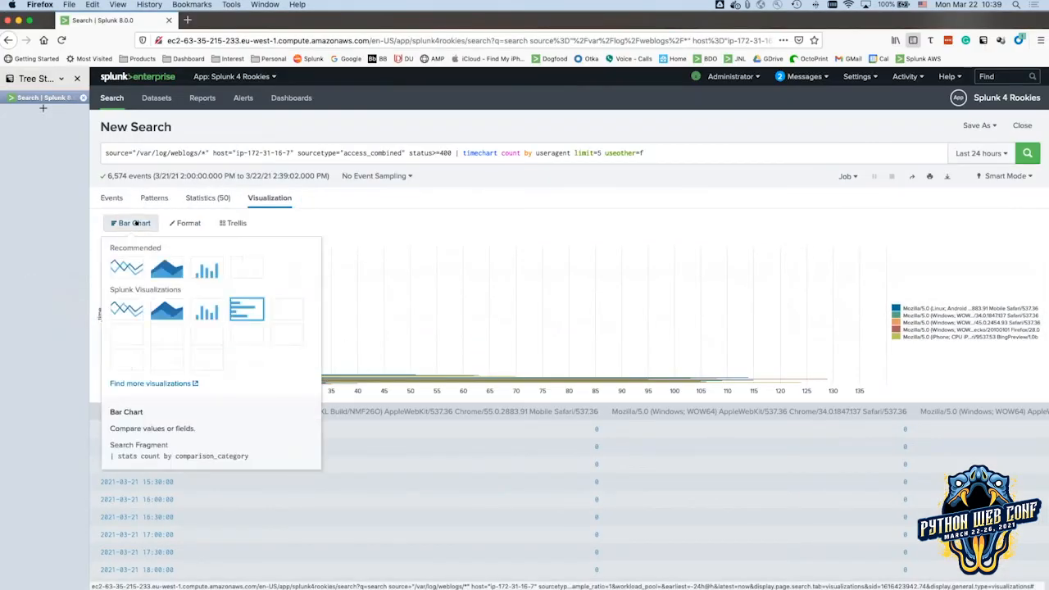
{"action": "left_click", "coordinate": [166, 268]}
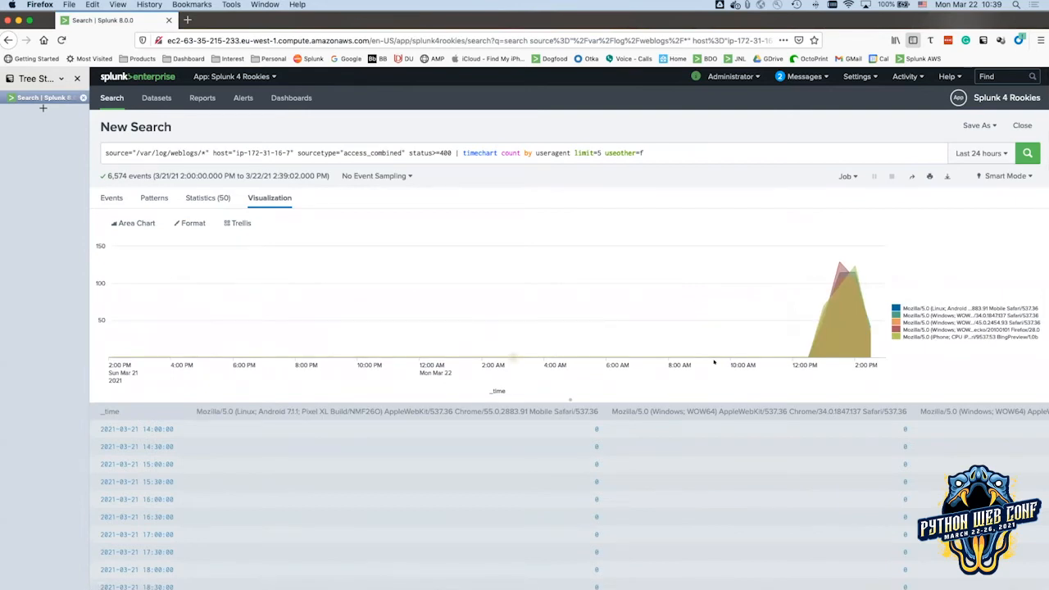
{"action": "mouse_move", "coordinate": [860, 337]}
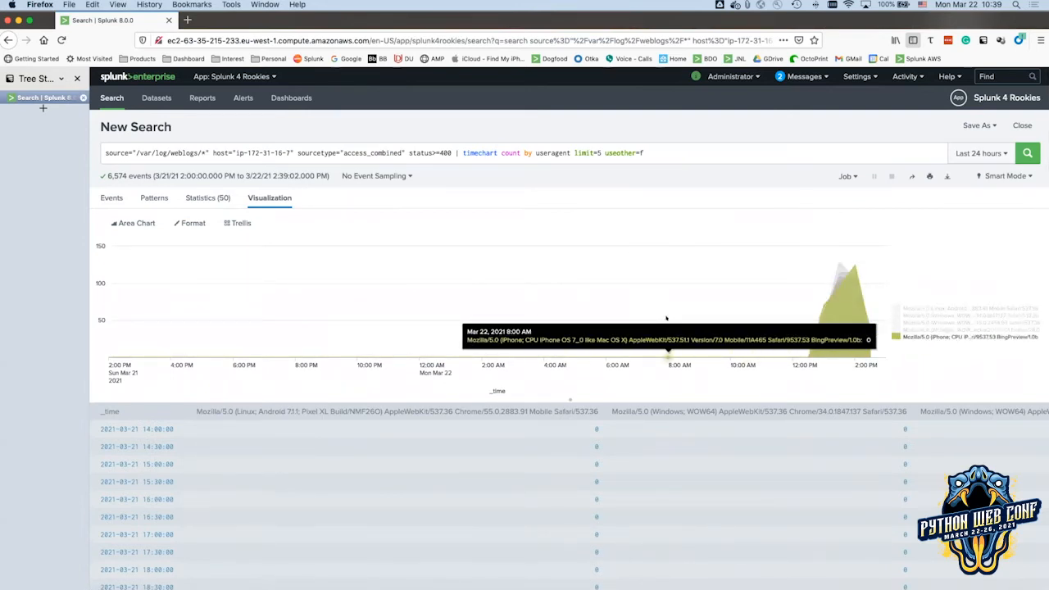
{"action": "left_click", "coordinate": [995, 156]}
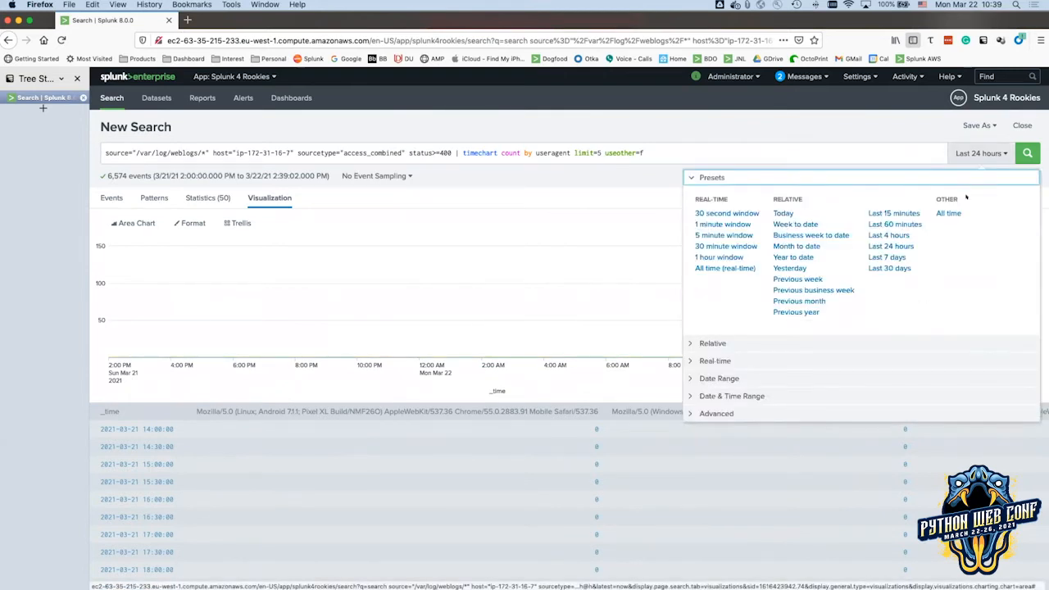
{"action": "left_click", "coordinate": [945, 213]}
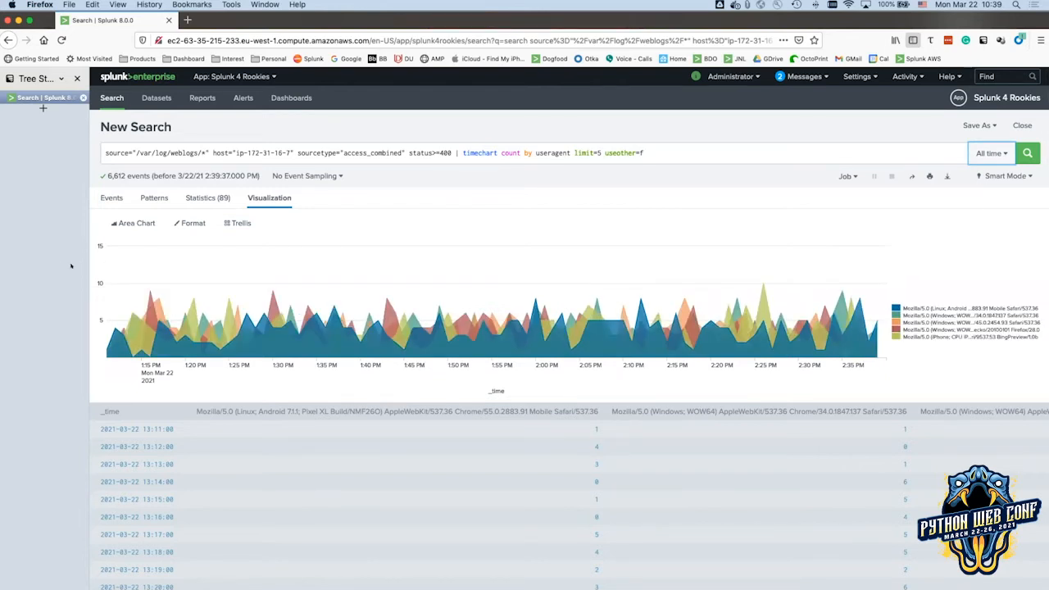
Check the 'Your Dashboard so far' slide against the Splunk chart.
{"action": "key", "text": "super+Tab"}
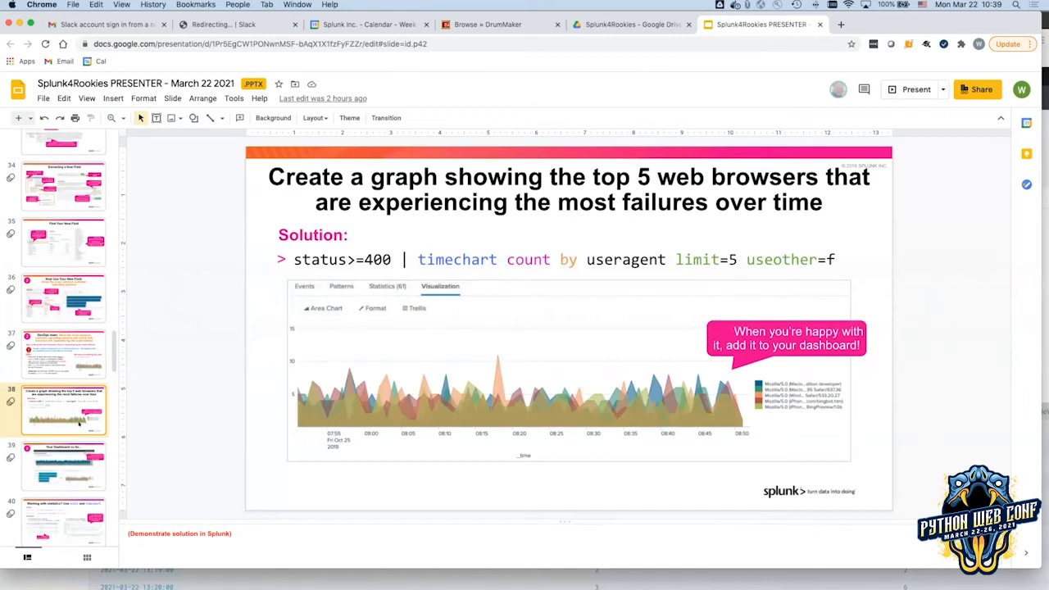
{"action": "left_click", "coordinate": [78, 469]}
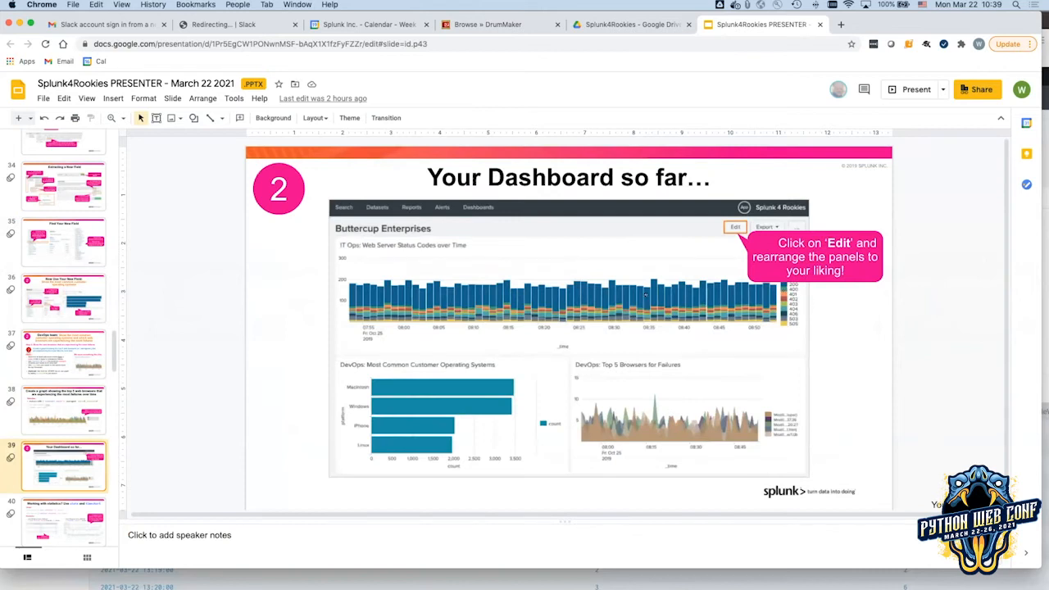
{"action": "key", "text": "super+Tab"}
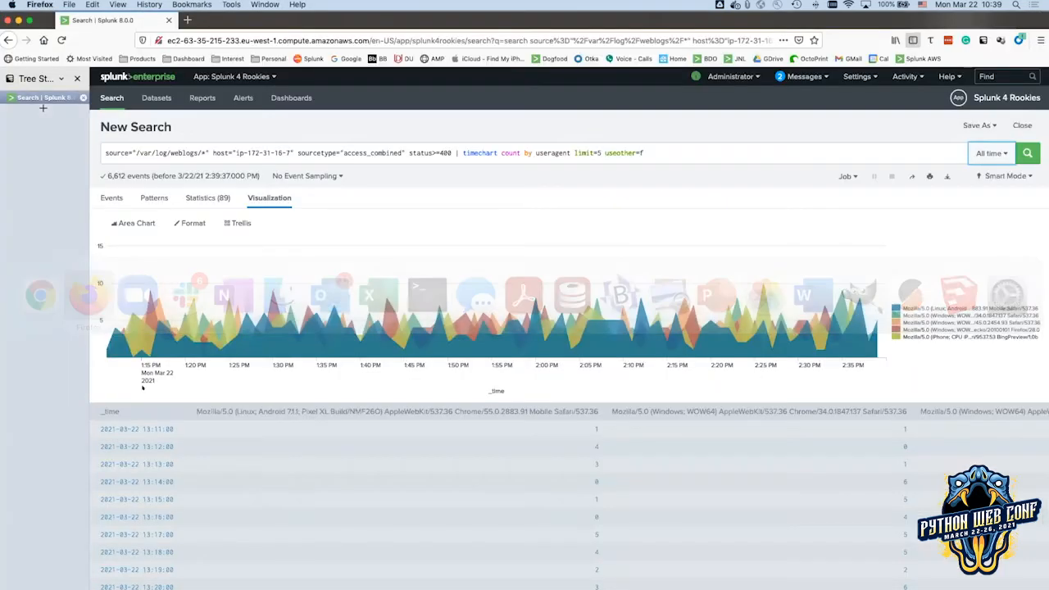
Start saving the area chart as a panel on the existing Buttercup Enterprises dashboard.
{"action": "left_click", "coordinate": [978, 125]}
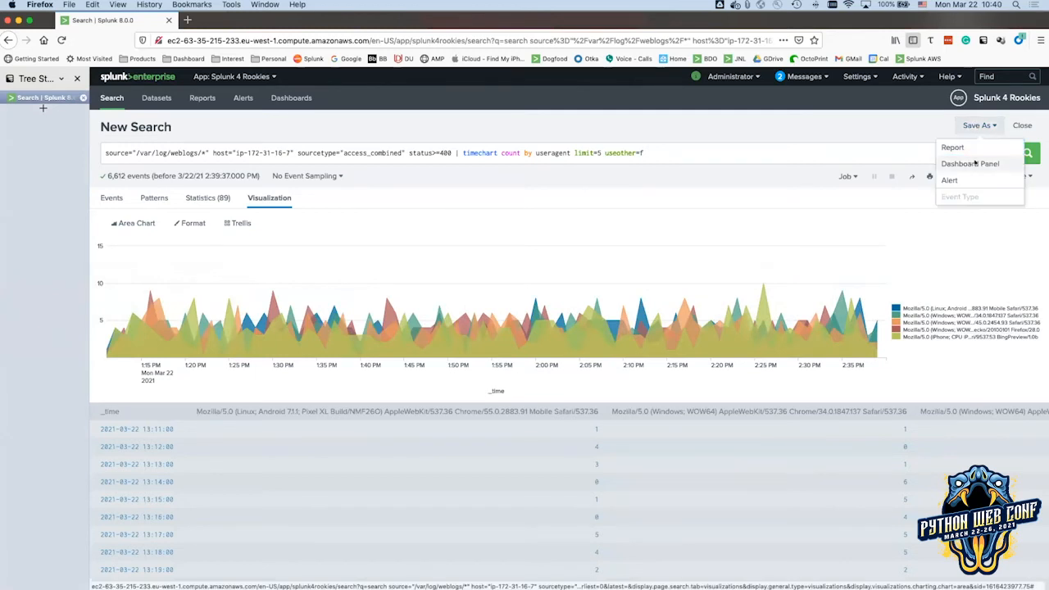
{"action": "left_click", "coordinate": [971, 163]}
{"action": "left_click", "coordinate": [670, 144]}
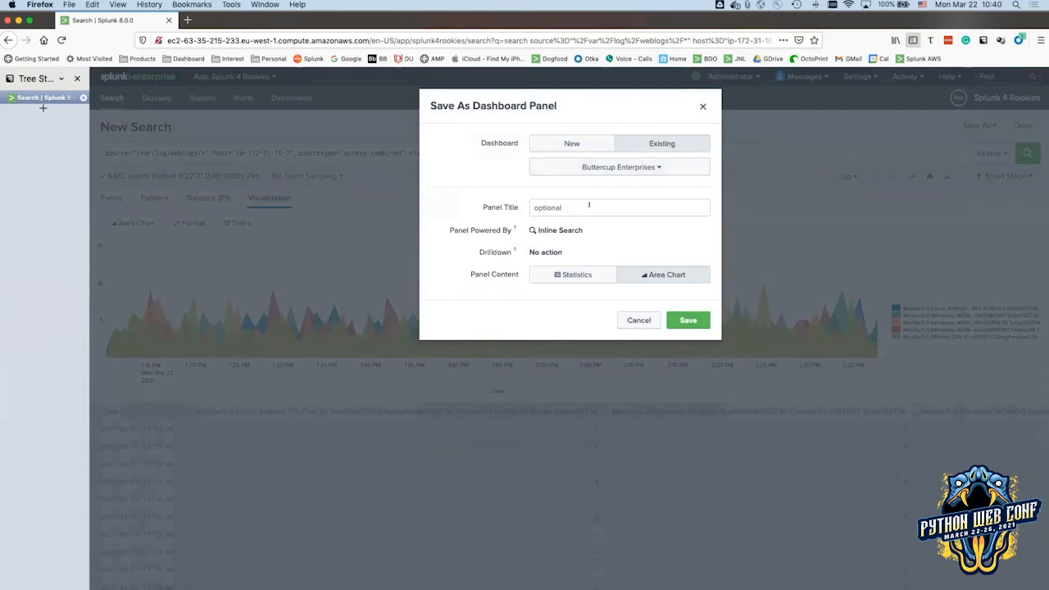
{"action": "triple_click", "coordinate": [573, 109]}
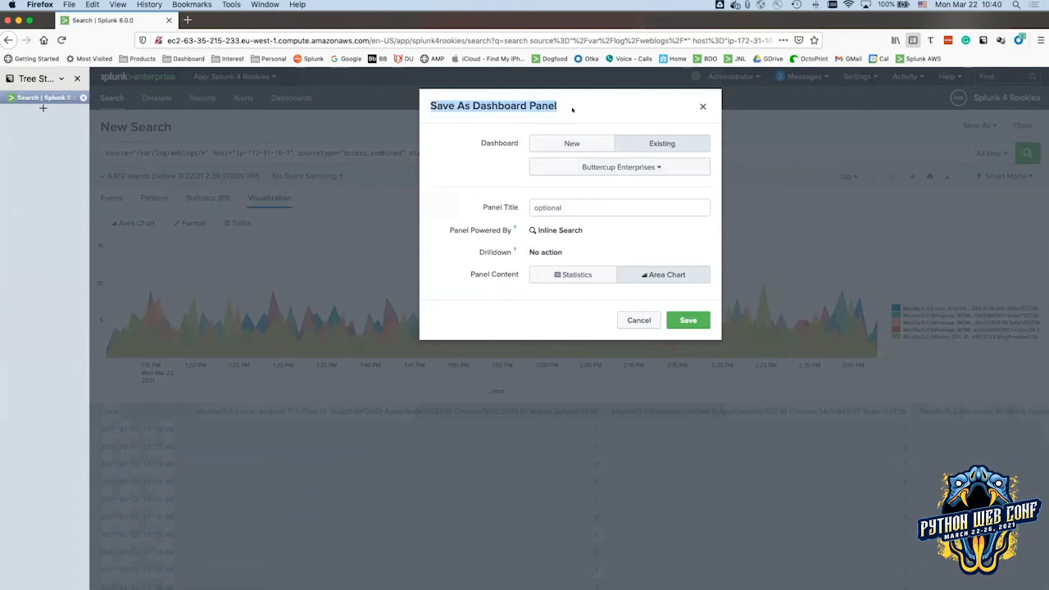
Save the panel, view the three-panel Buttercup Enterprises dashboard, then return to Search.
{"action": "left_click", "coordinate": [681, 319]}
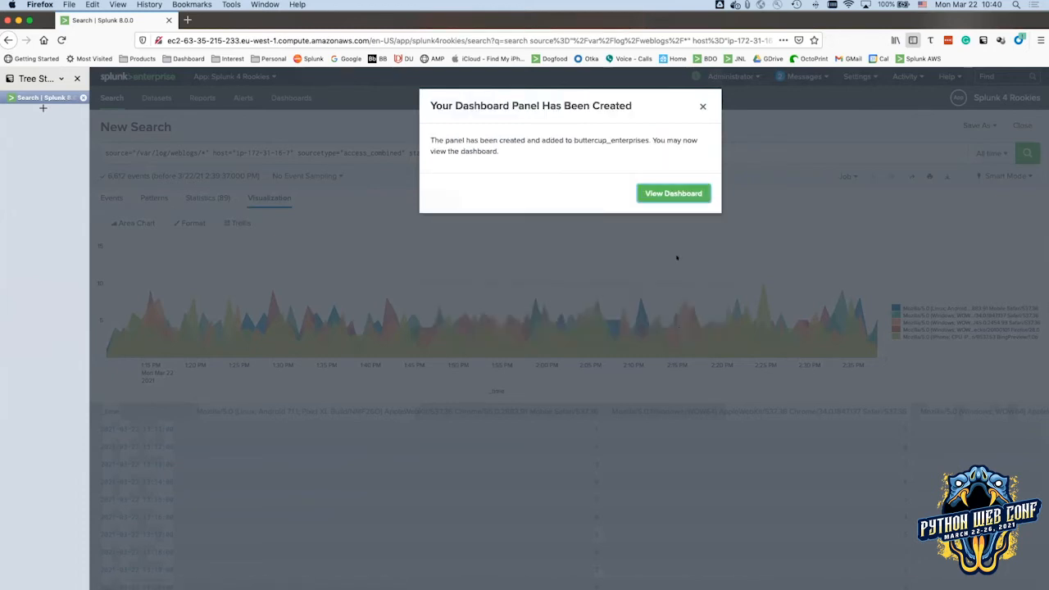
{"action": "left_click", "coordinate": [651, 195]}
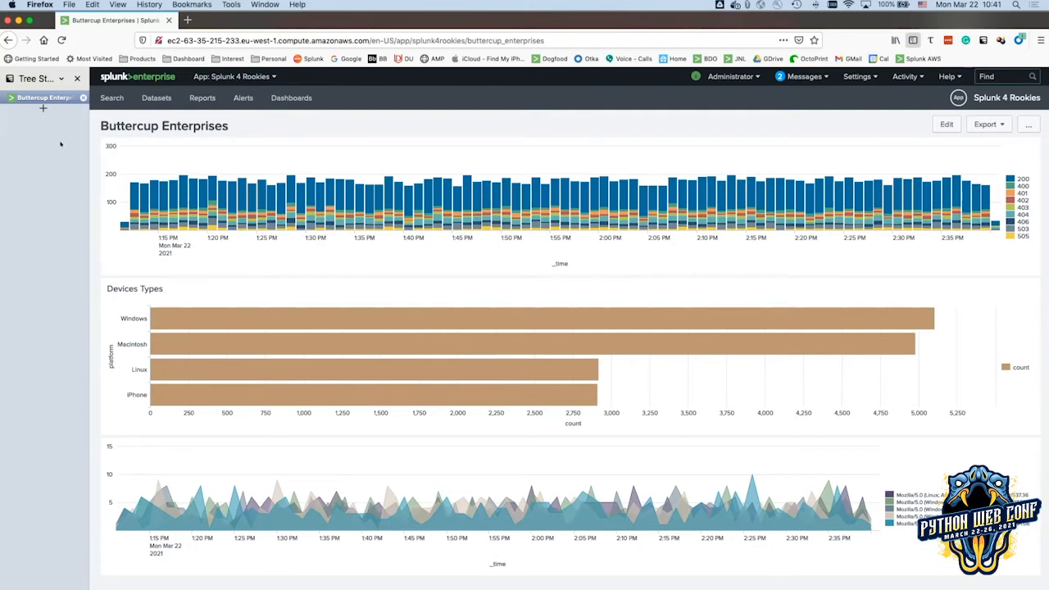
{"action": "left_click", "coordinate": [108, 99]}
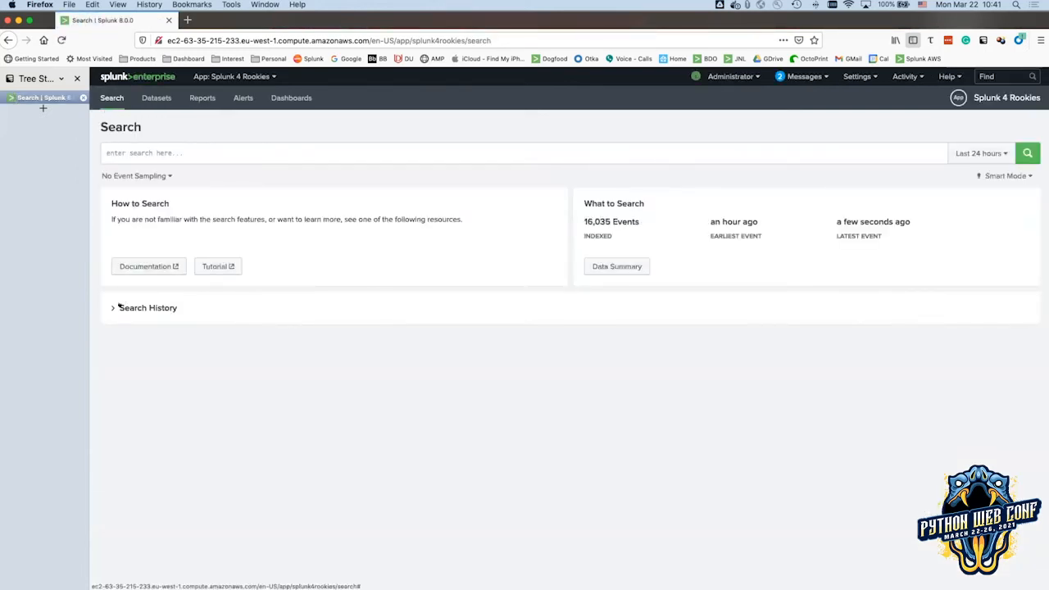
Reload the failing-browsers timechart query from Search History and run it over All time.
{"action": "left_click", "coordinate": [116, 308]}
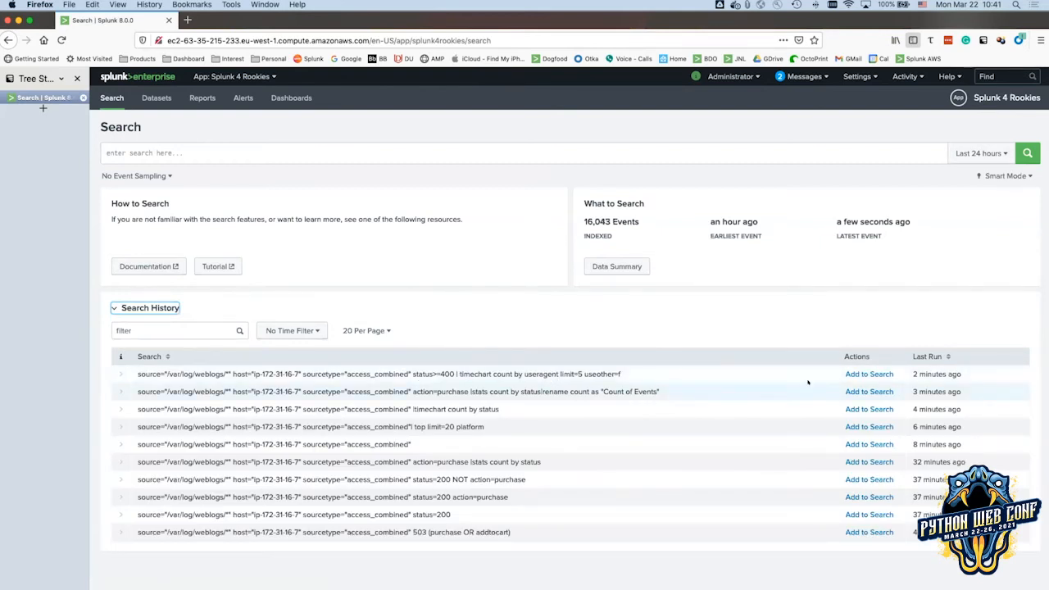
{"action": "left_click", "coordinate": [869, 374]}
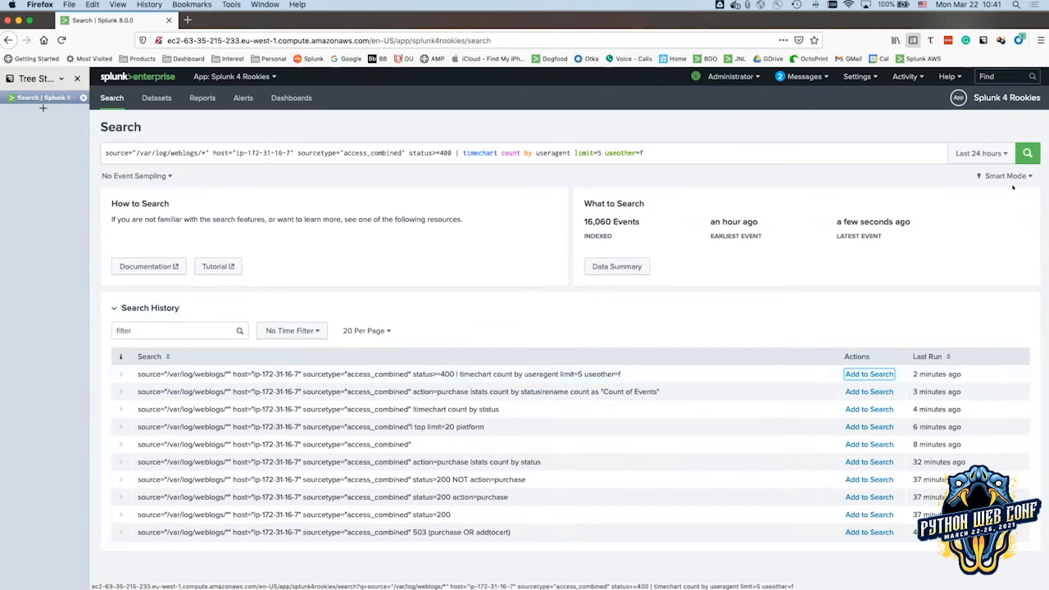
{"action": "left_click", "coordinate": [998, 154]}
{"action": "left_click", "coordinate": [949, 213]}
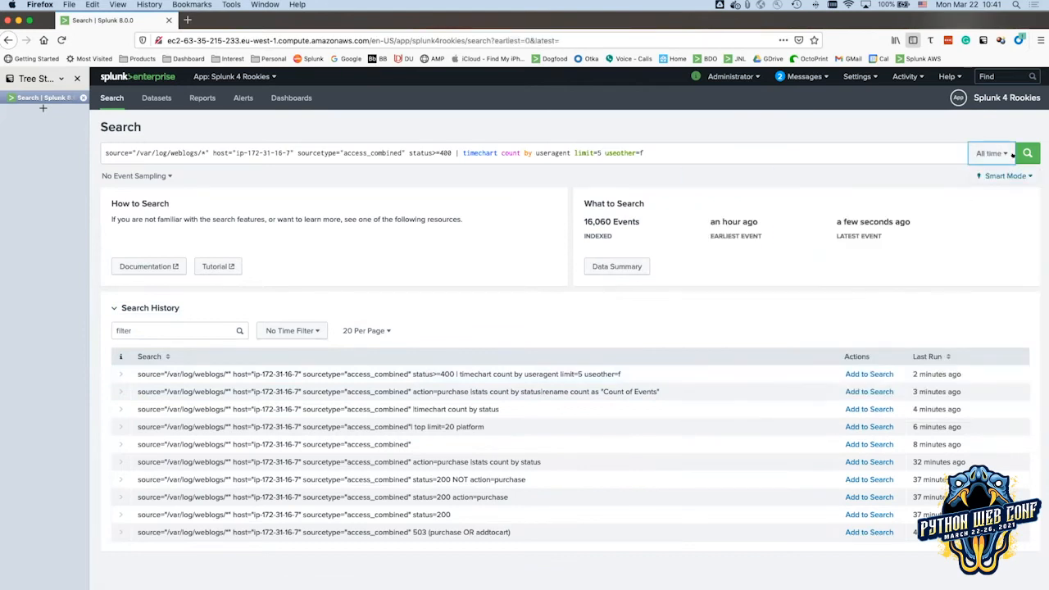
{"action": "left_click", "coordinate": [1026, 153]}
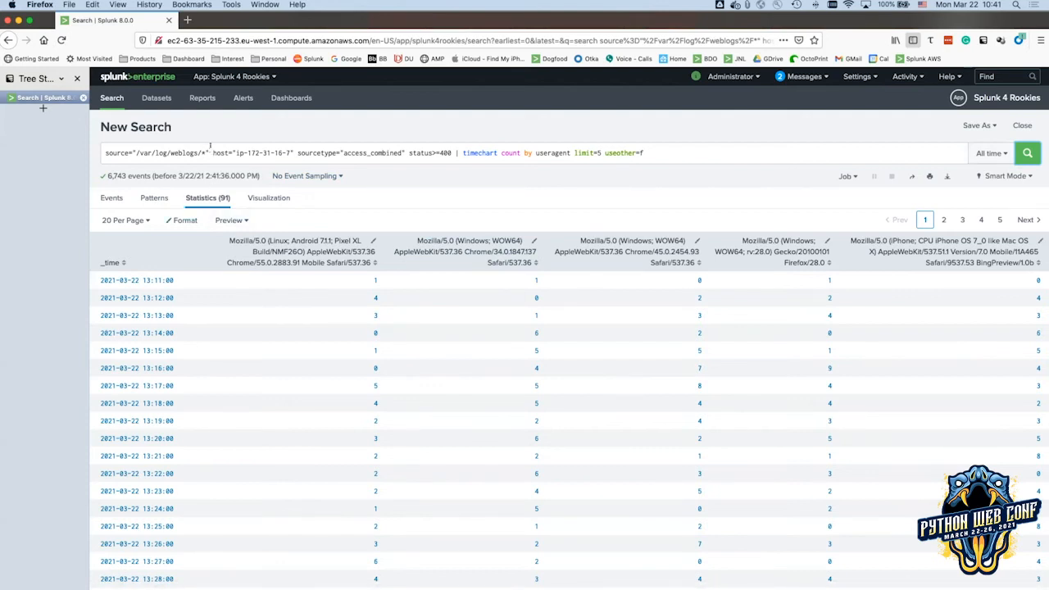
Trim the search to source="/var/log/weblogs/*" and run it over all web-log events.
{"action": "left_click_drag", "start_coordinate": [209, 152], "coordinate": [701, 145]}
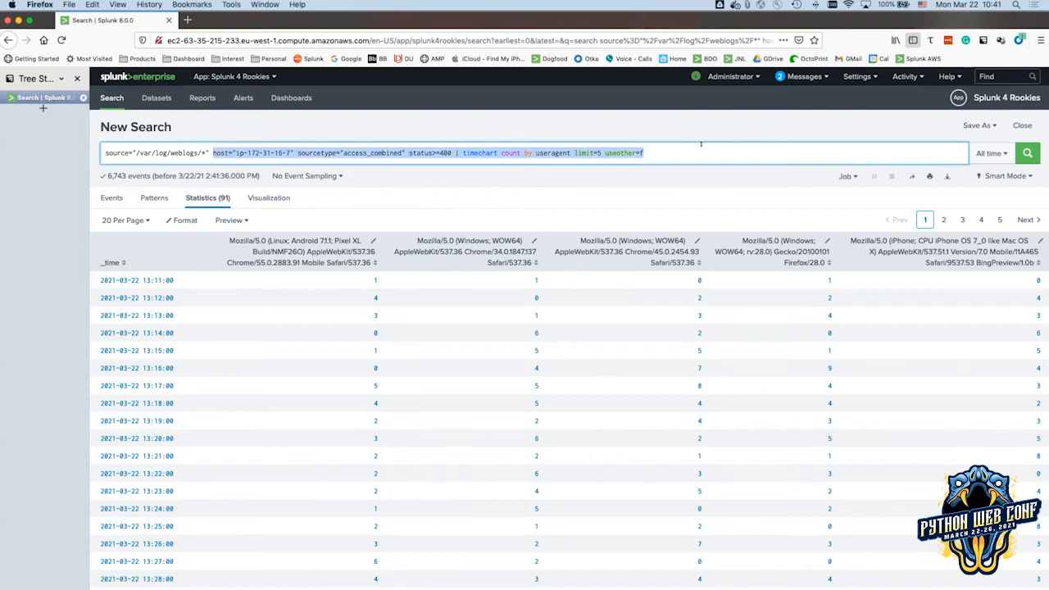
{"action": "key", "text": "BackSpace"}
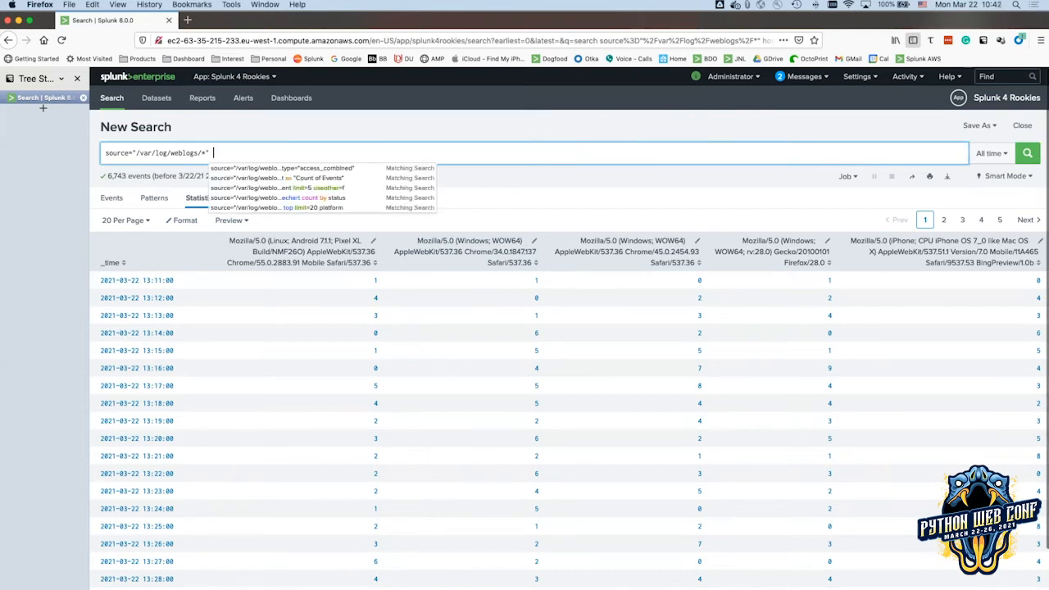
{"action": "left_click", "coordinate": [1027, 154]}
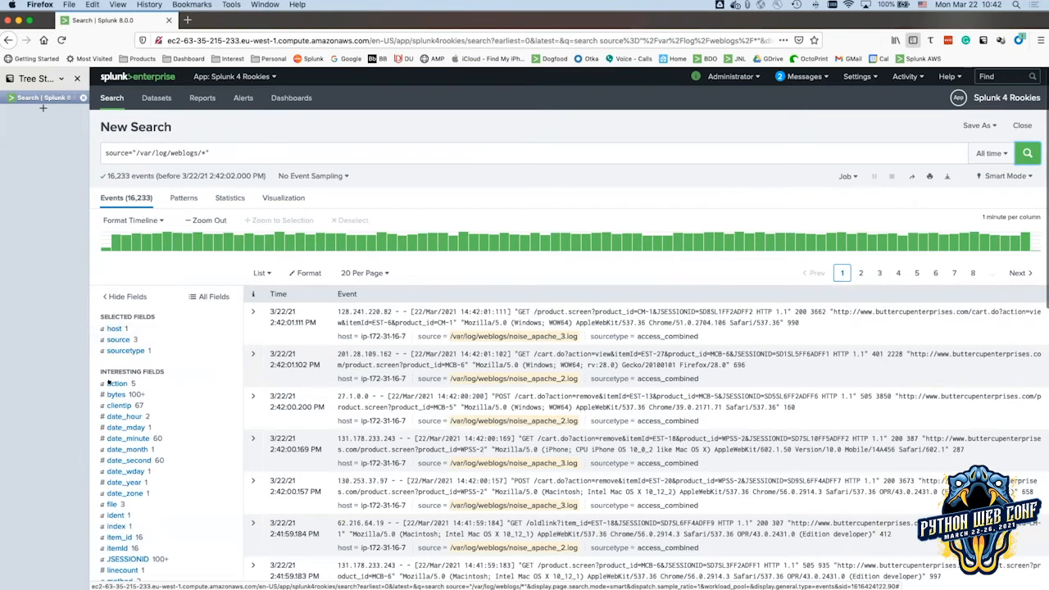
Inspect the host field, then the action field's five values, and close the summary.
{"action": "left_click", "coordinate": [111, 329]}
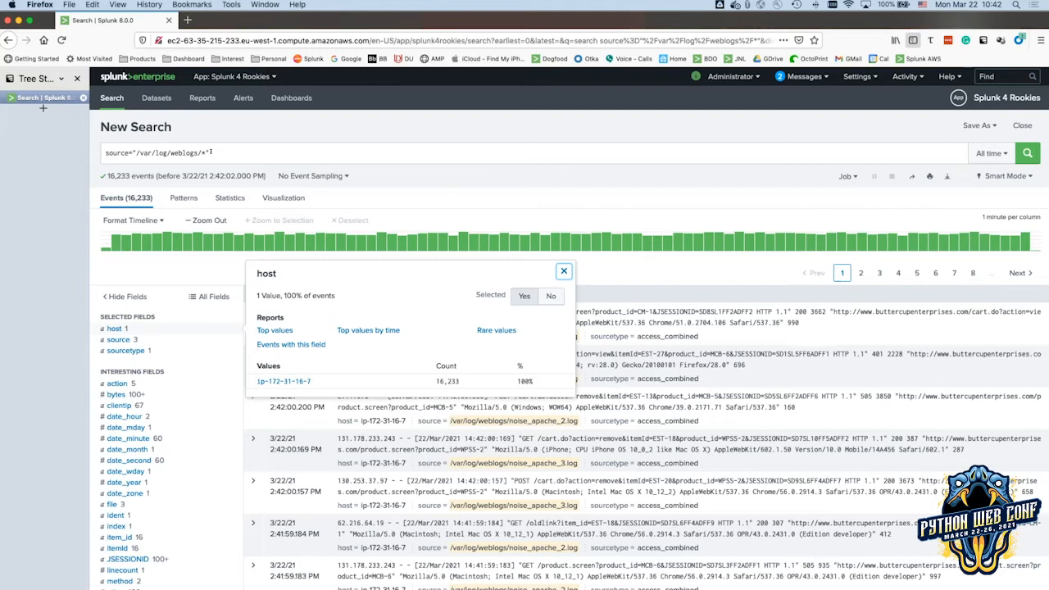
{"action": "scroll", "coordinate": [211, 154], "scroll_direction": "down", "scroll_amount": 3}
{"action": "left_click", "coordinate": [116, 157]}
{"action": "scroll", "coordinate": [103, 154], "scroll_direction": "up", "scroll_amount": 3}
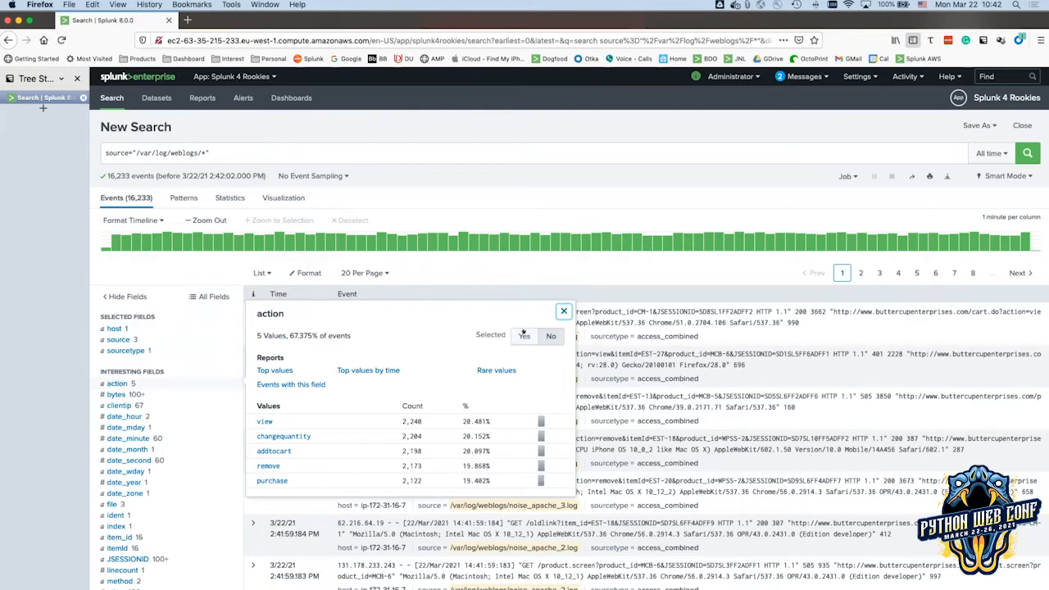
{"action": "left_click", "coordinate": [563, 311]}
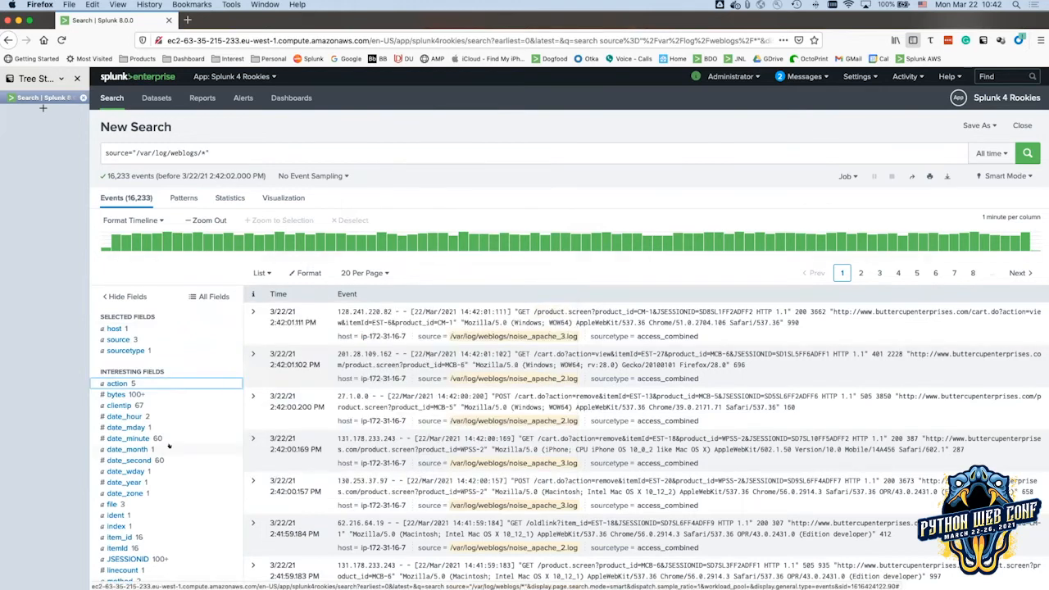
Show the index field summary: a single value, main, covering 16,233 events at 100%.
{"action": "left_click", "coordinate": [112, 526]}
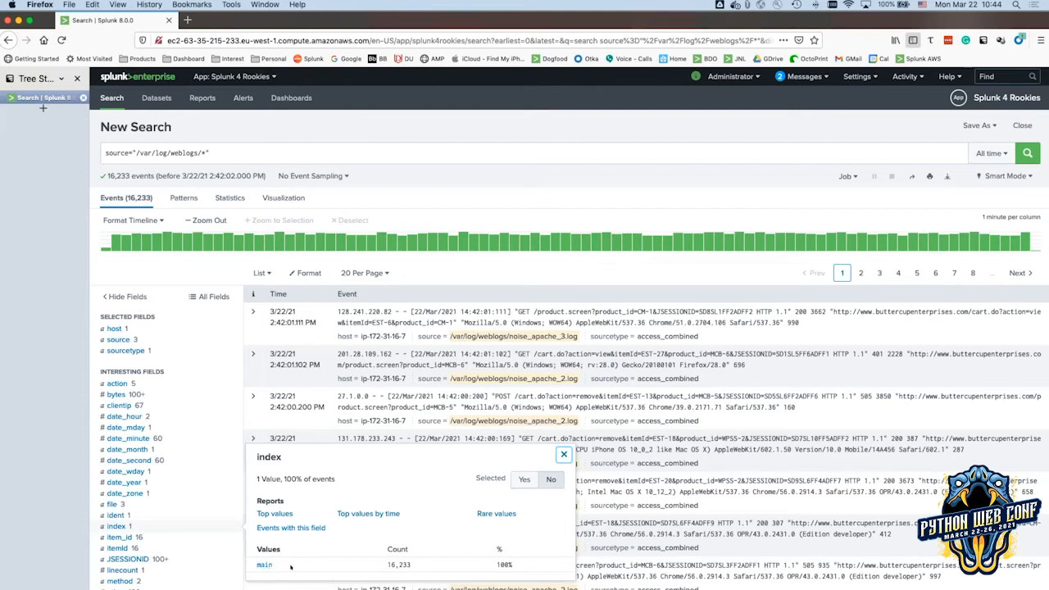
Close the index field summary and open the 'App: Splunk 4 Rookies' apps list.
{"action": "left_click", "coordinate": [562, 454]}
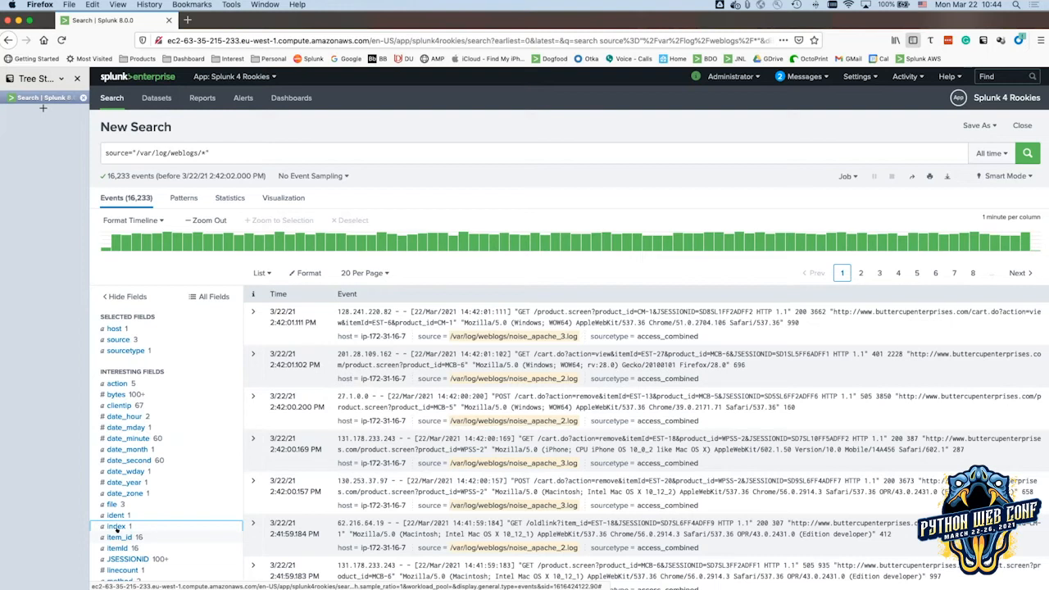
{"action": "left_click", "coordinate": [116, 527]}
{"action": "left_click", "coordinate": [231, 77]}
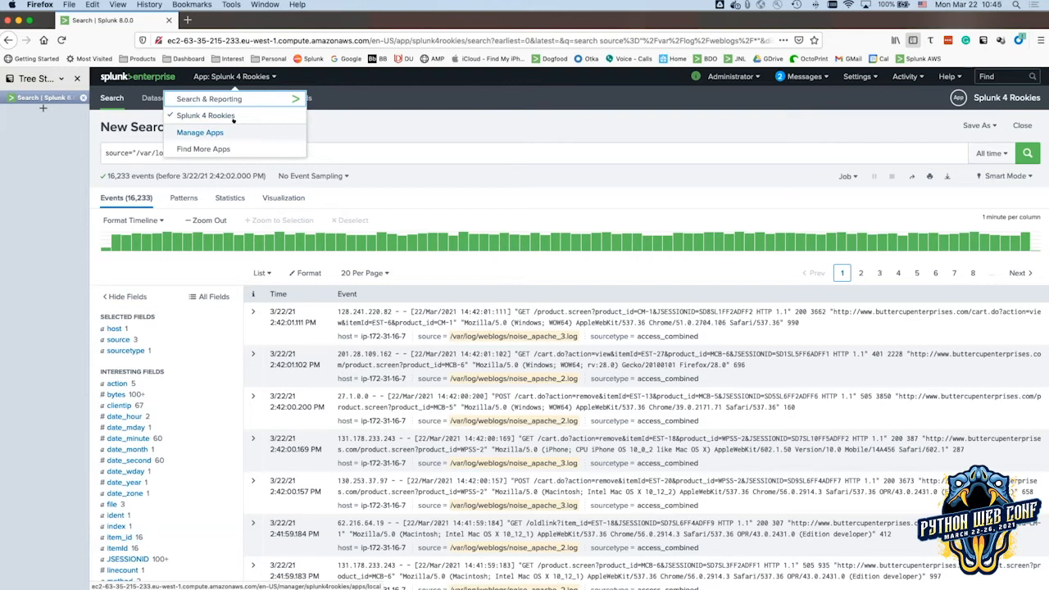
Go to the Browse More Apps catalogue via Find More Apps.
{"action": "left_click", "coordinate": [225, 148]}
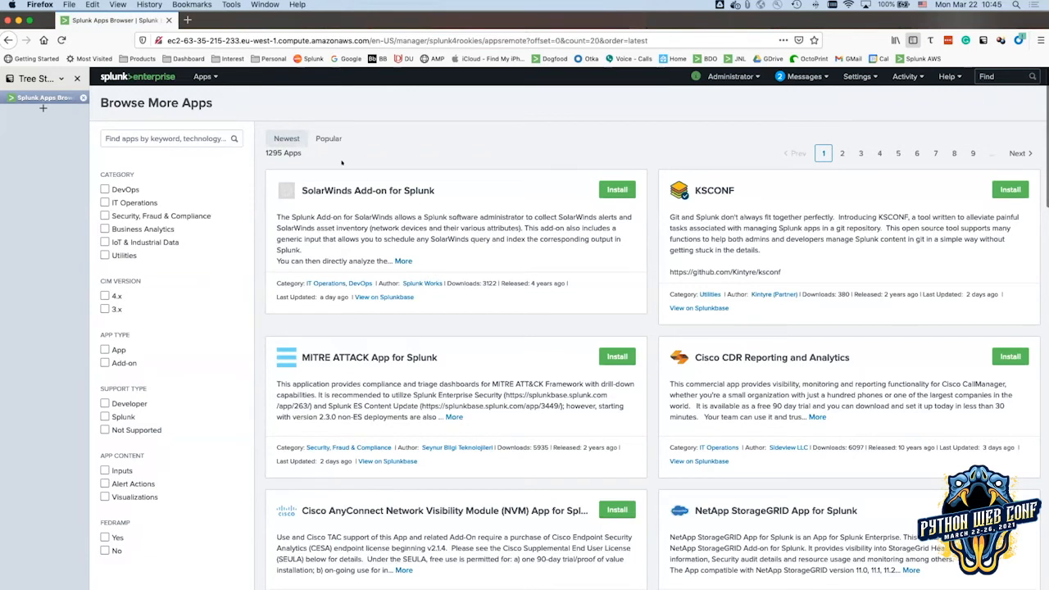
{"action": "left_click", "coordinate": [203, 77]}
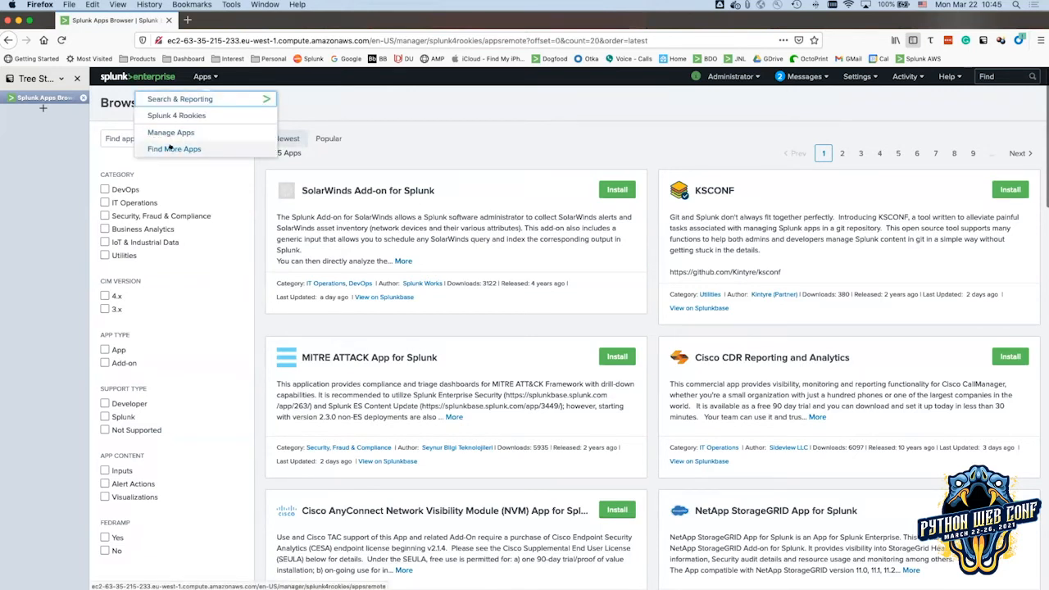
{"action": "left_click", "coordinate": [485, 115]}
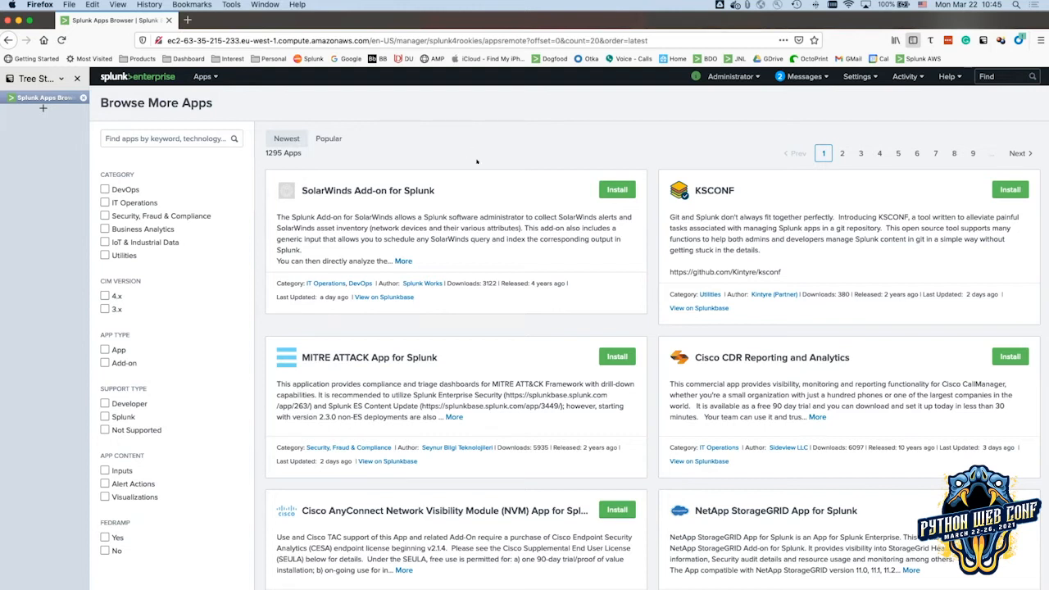
{"action": "left_click_drag", "start_coordinate": [693, 357], "coordinate": [850, 358]}
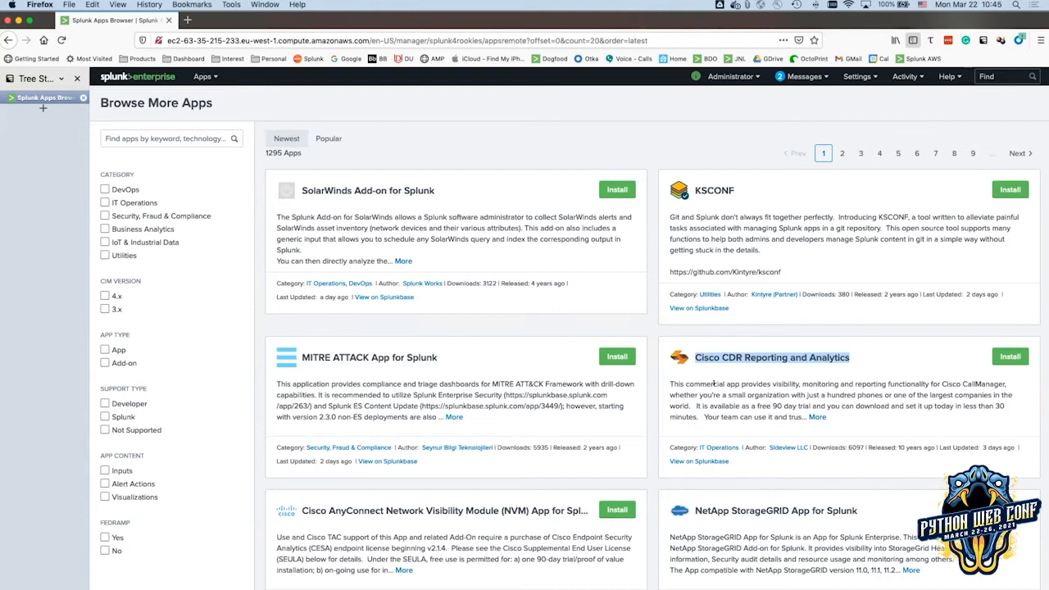
Search the app catalogue for 'cisco', listing 44 matching apps.
{"action": "left_click", "coordinate": [176, 137]}
{"action": "type", "text": "cisco"}
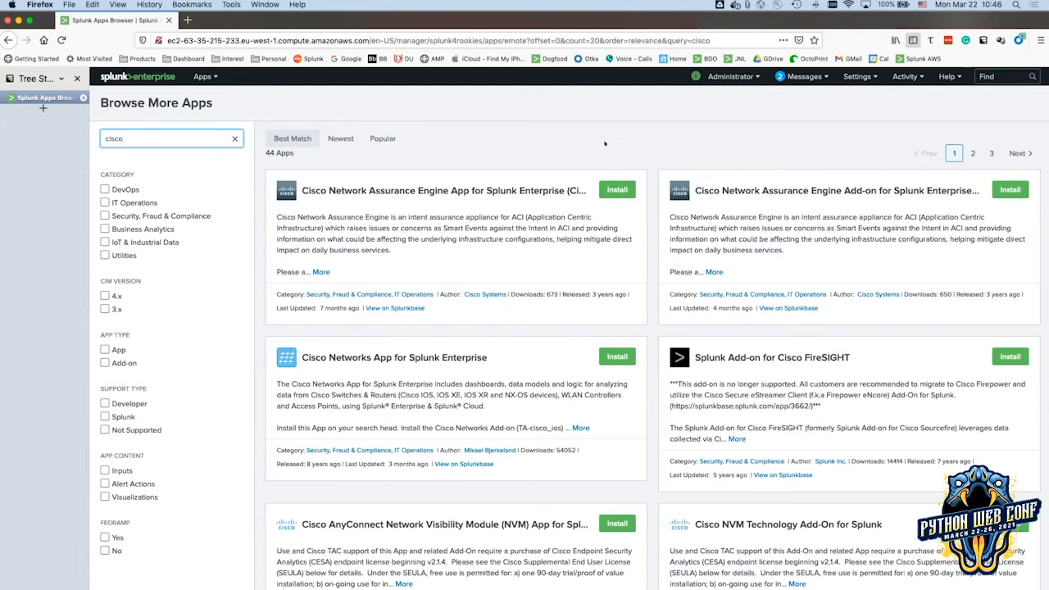
{"action": "left_click", "coordinate": [203, 76]}
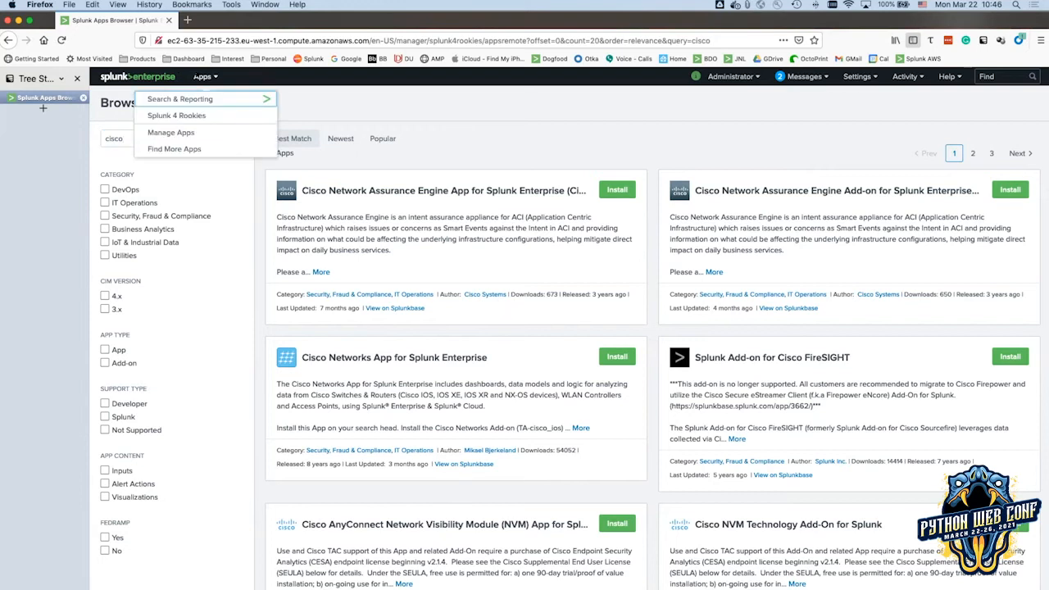
Close the Apps dropdown, leaving the 44 cisco results on Browse More Apps visible.
{"action": "left_click", "coordinate": [354, 102]}
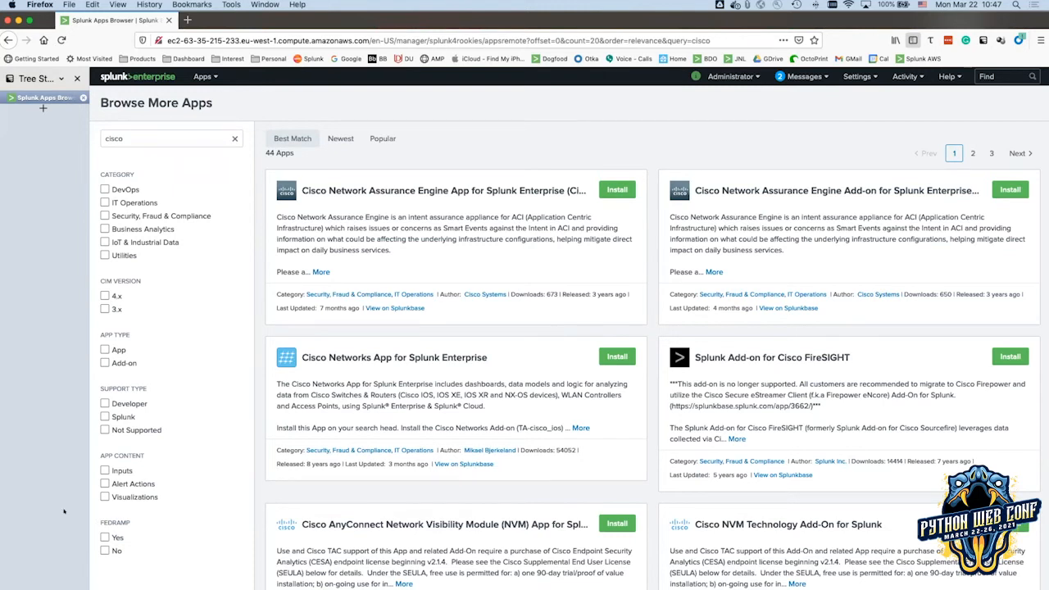
{"action": "mouse_move", "coordinate": [153, 565]}
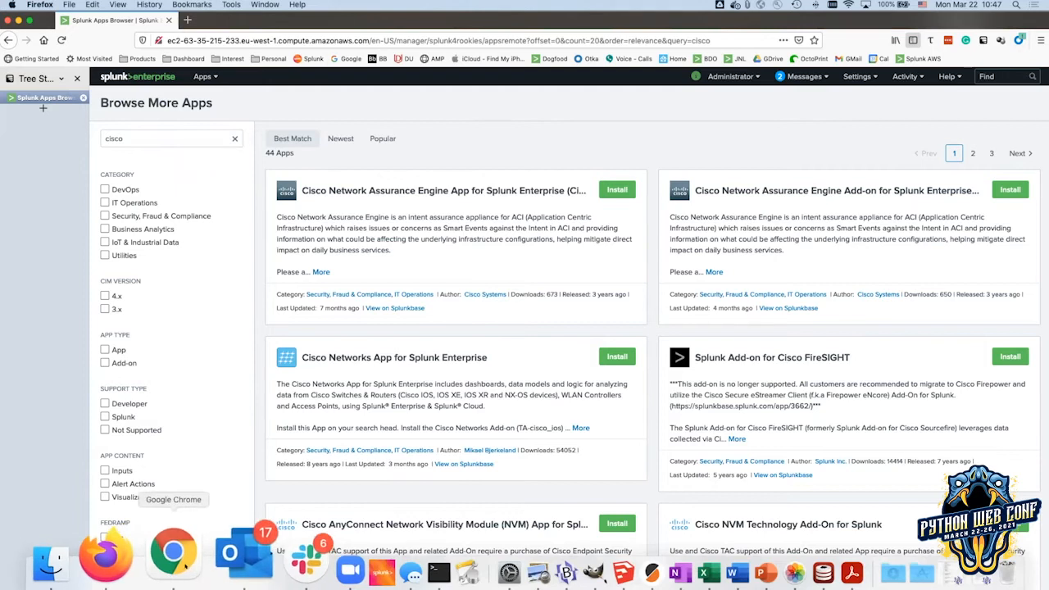
Switch to Google Slides and show slide 40, 'Working with statistics? Use stats and timechart'.
{"action": "left_click", "coordinate": [180, 554]}
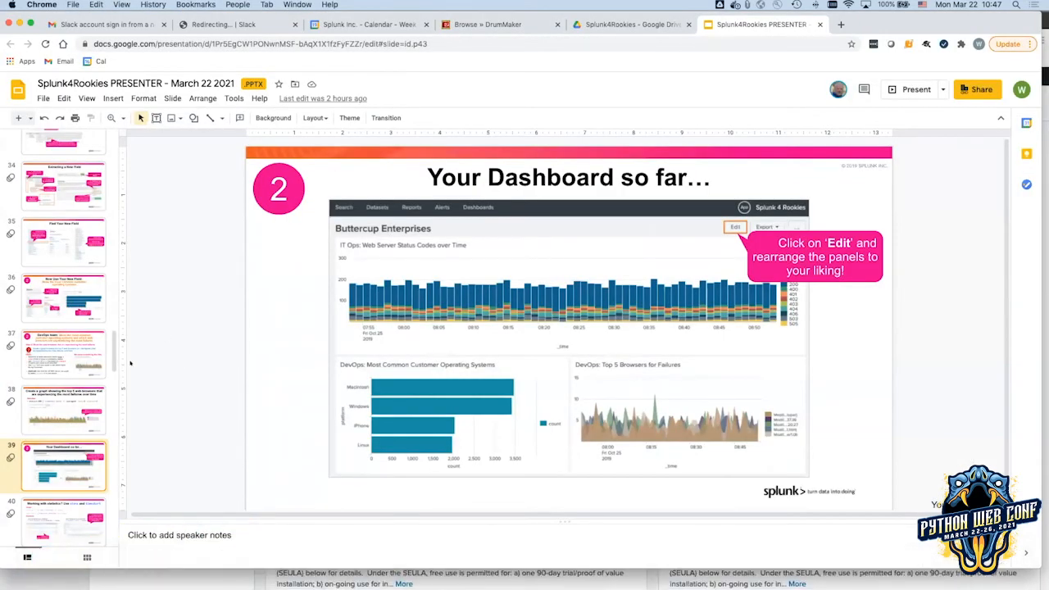
{"action": "scroll", "coordinate": [60, 347], "scroll_direction": "down", "scroll_amount": 4}
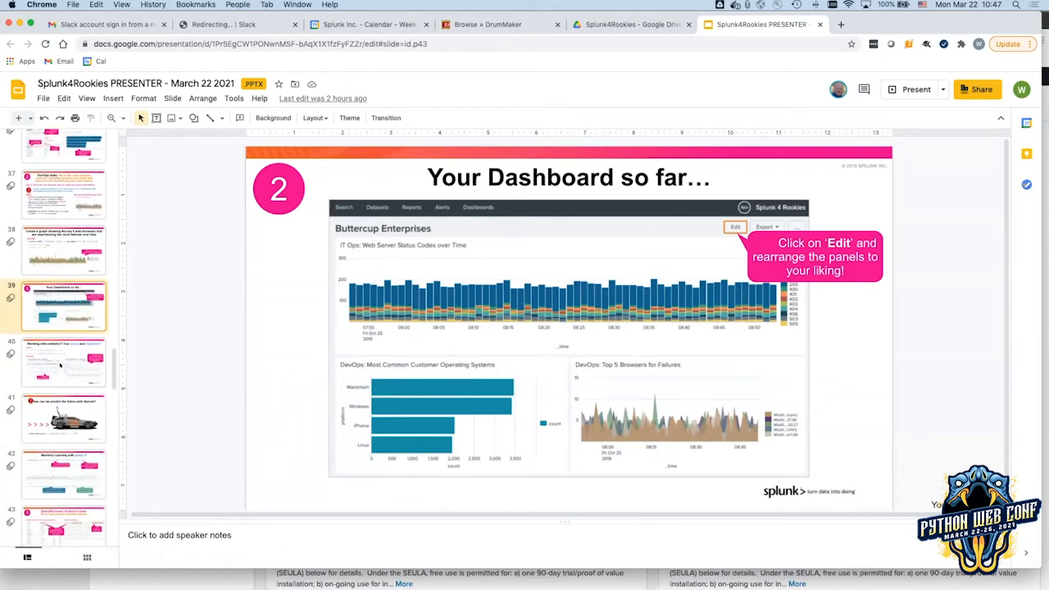
{"action": "left_click", "coordinate": [63, 363]}
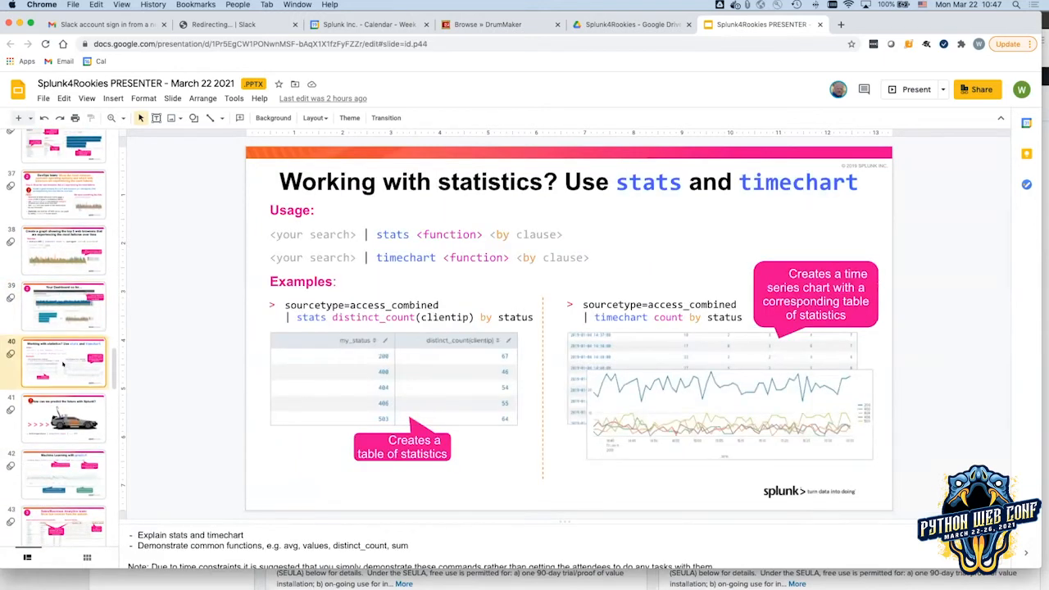
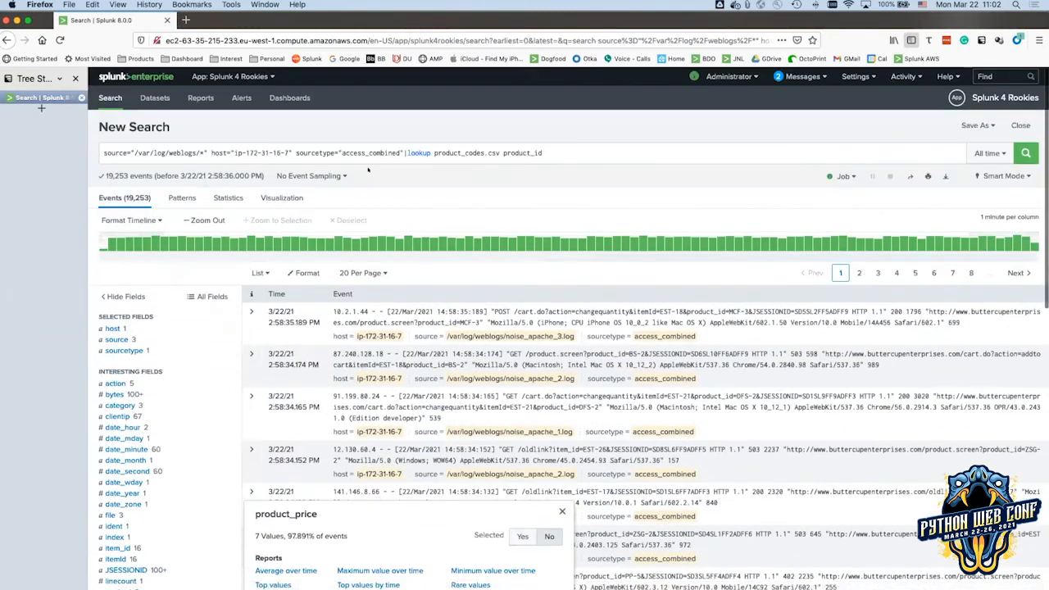
Run 'status>=400 | lookup product_codes.csv product_id | timechart sum(product_price)', returning 8,338 events.
{"action": "left_click", "coordinate": [403, 153]}
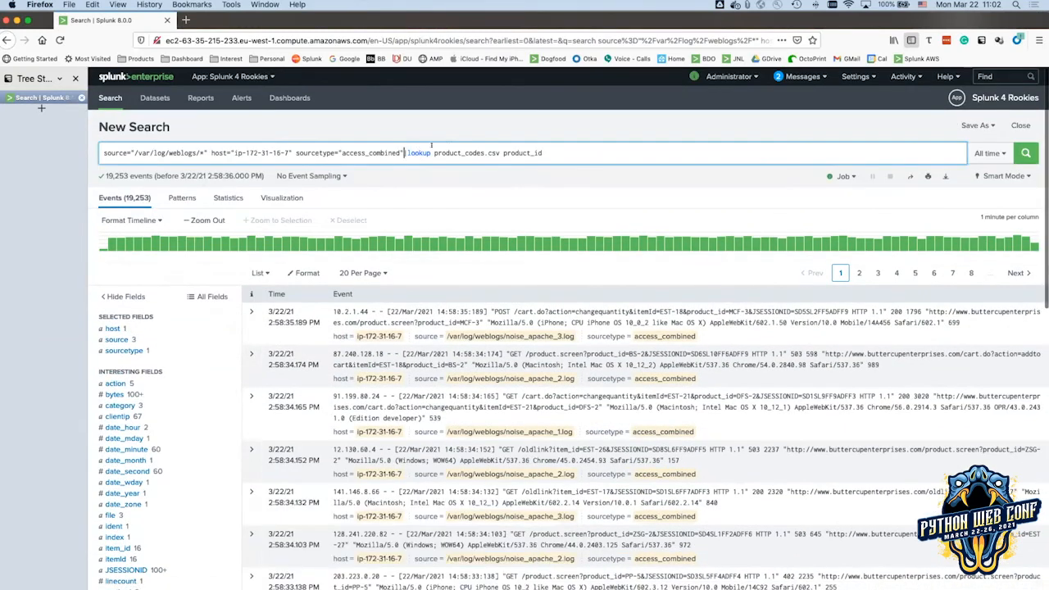
{"action": "left_click_drag", "start_coordinate": [404, 152], "coordinate": [545, 153]}
{"action": "type", "text": "status>=400 | lookup product_codes.csv product_id | timechart sum(product_price)"}
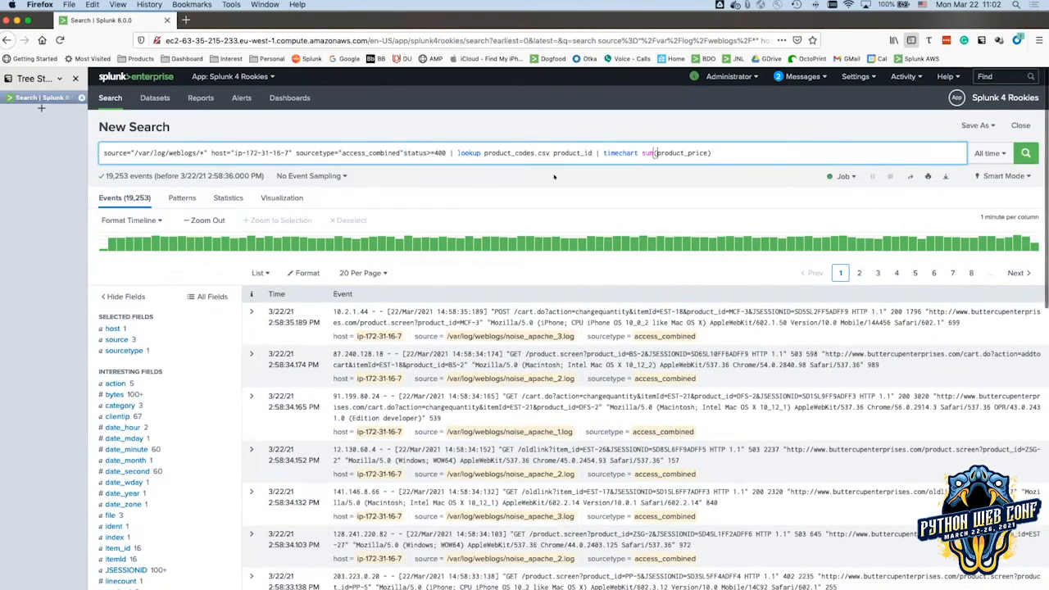
{"action": "left_click", "coordinate": [402, 153]}
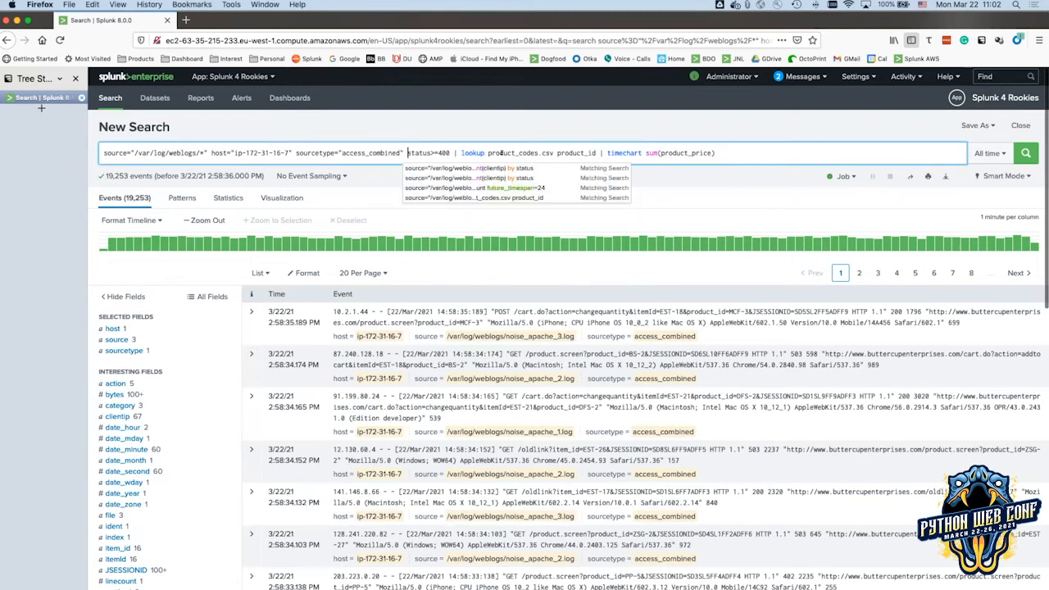
{"action": "key", "text": "Escape"}
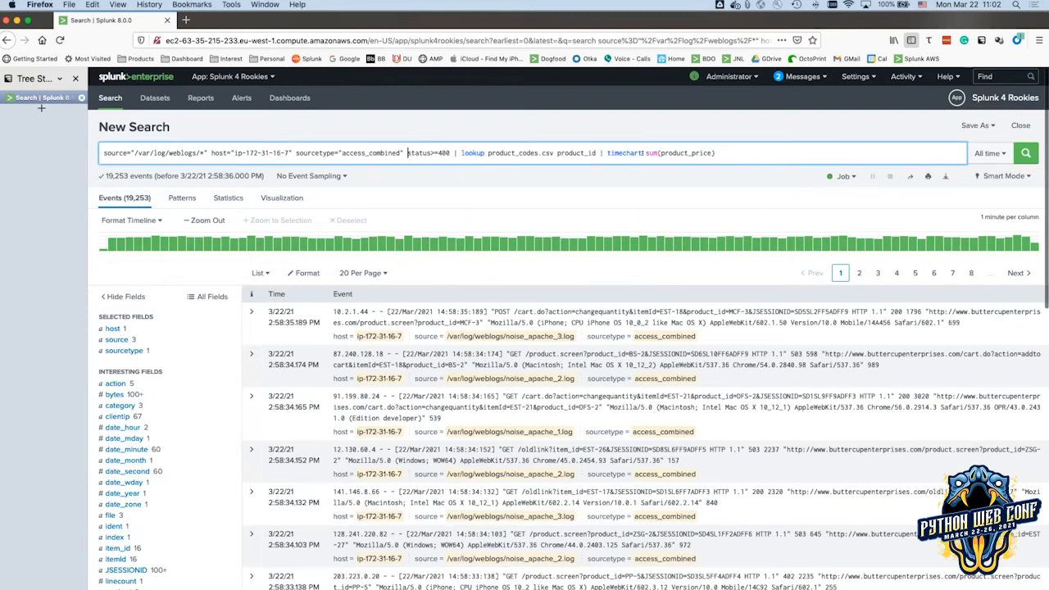
{"action": "left_click", "coordinate": [1016, 154]}
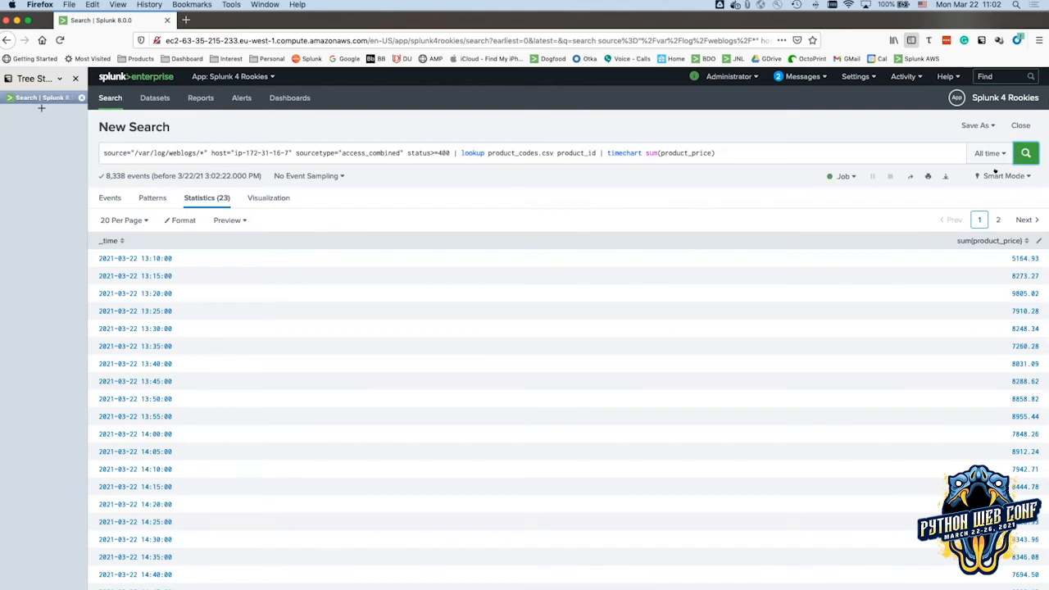
After checking the slides, show the sum(product_price) results on the Visualization tab as an area chart.
{"action": "key", "text": "super+Tab"}
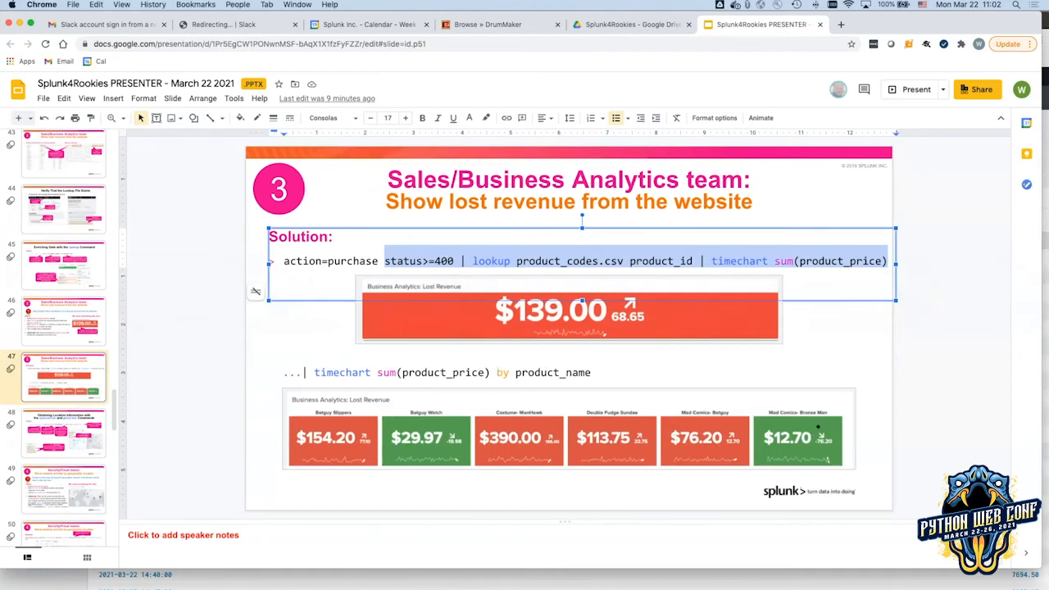
{"action": "key", "text": "super+Tab"}
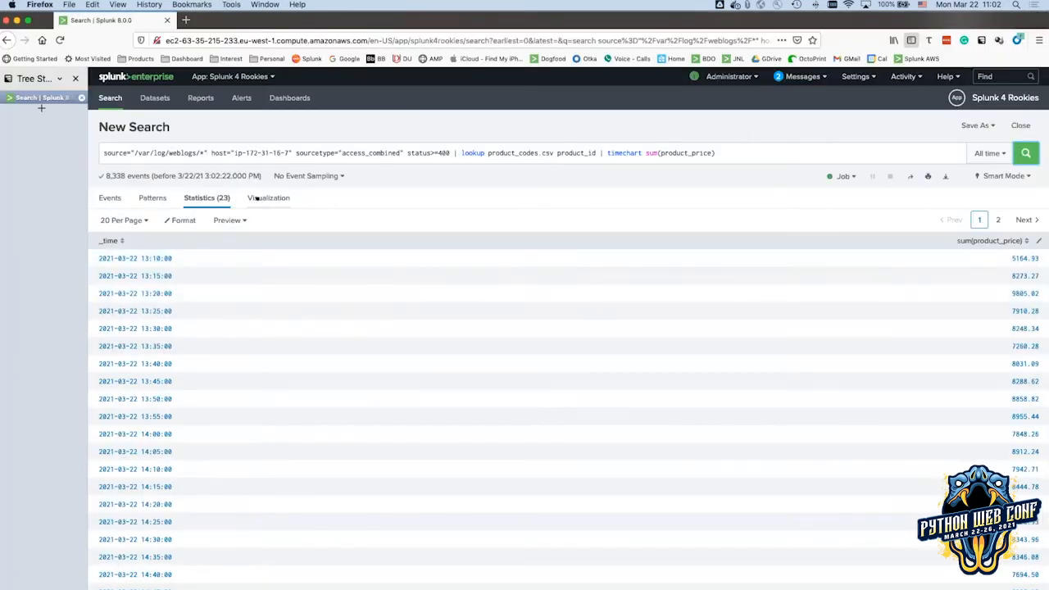
{"action": "left_click", "coordinate": [257, 199]}
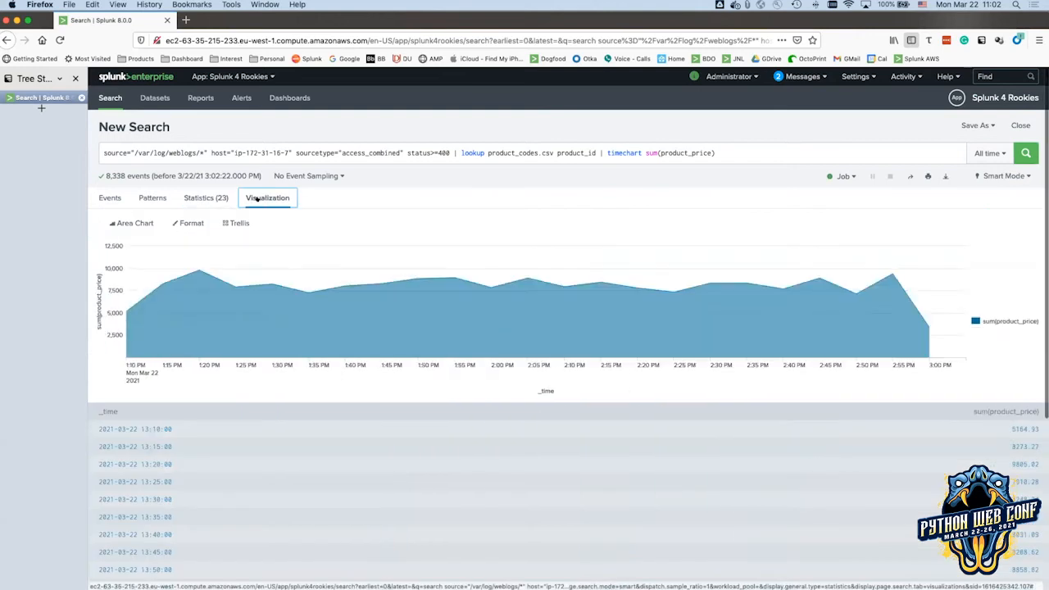
{"action": "left_click", "coordinate": [138, 224]}
Change the visualization to Single Value (3,401, -6,000 trend) and compare it with the slides.
{"action": "left_click", "coordinate": [244, 268]}
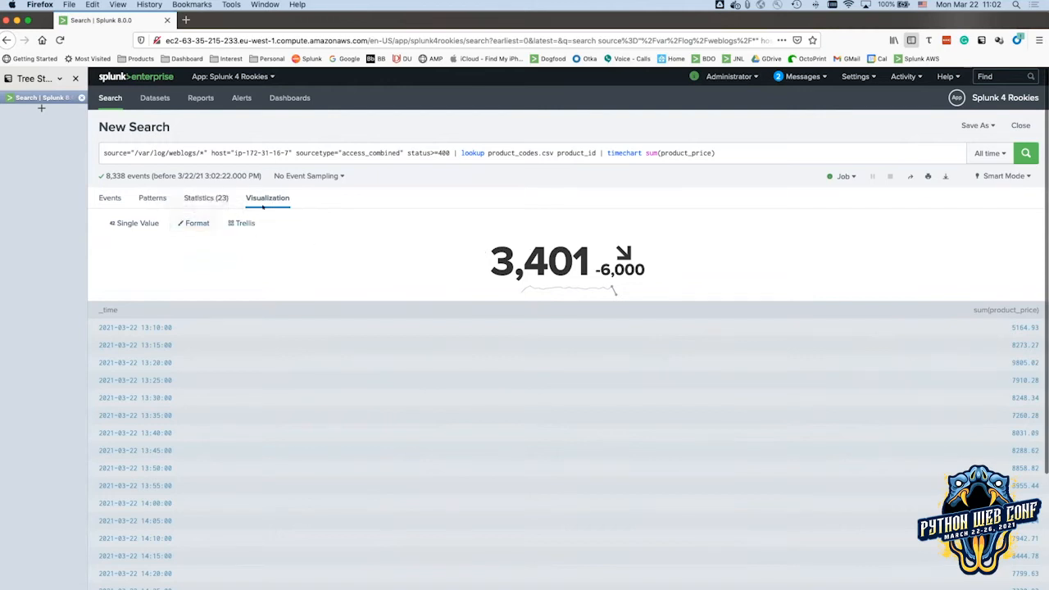
{"action": "key", "text": "super+Tab"}
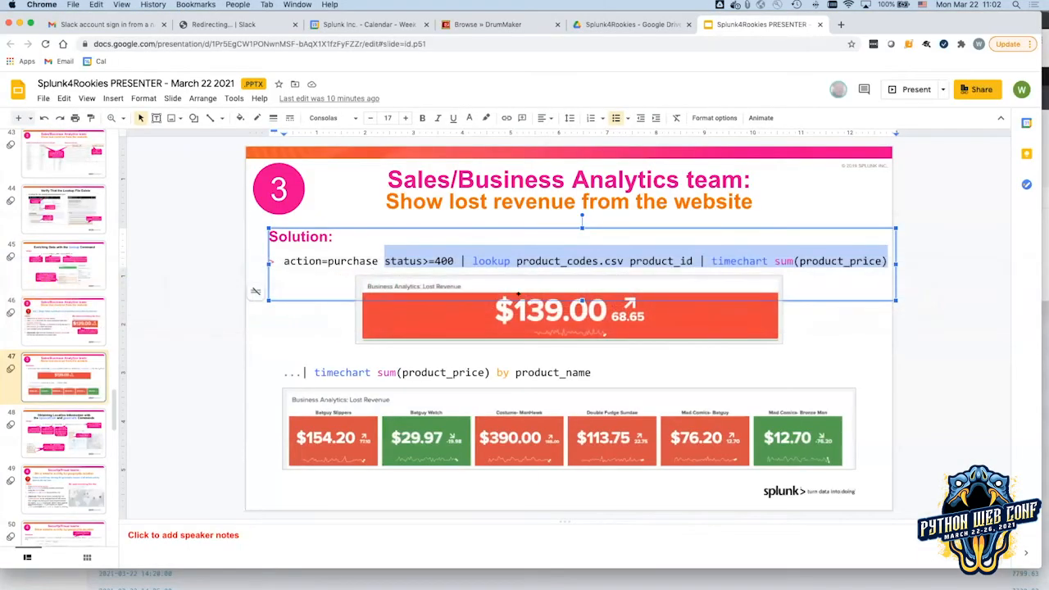
{"action": "key", "text": "super+Tab"}
{"action": "key", "text": "super+Tab"}
{"action": "key", "text": "super+Tab"}
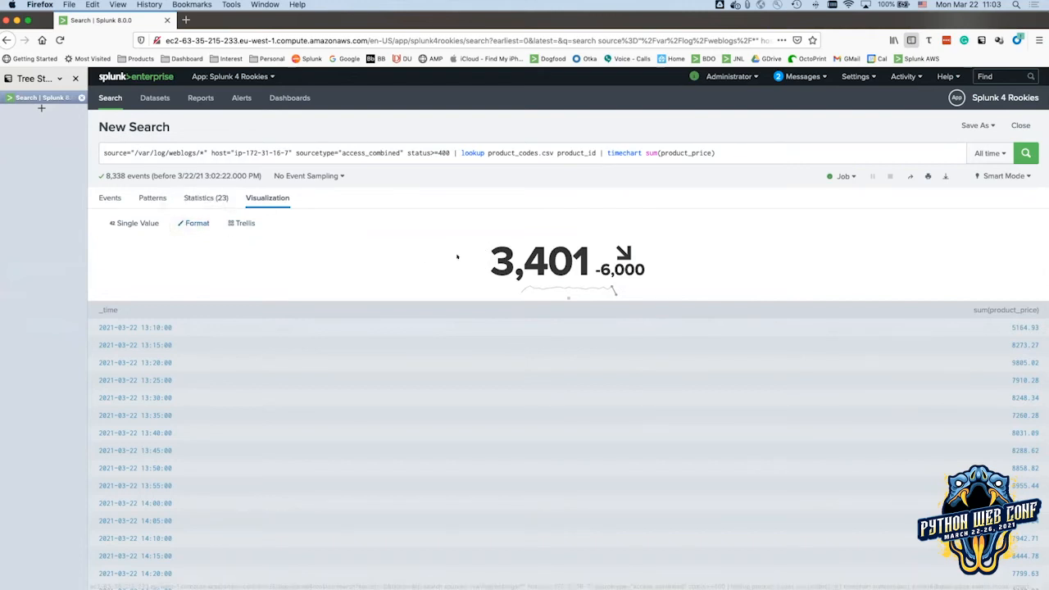
Format the single value's number with a '$' unit placed before it, showing $3,401.
{"action": "left_click", "coordinate": [195, 224]}
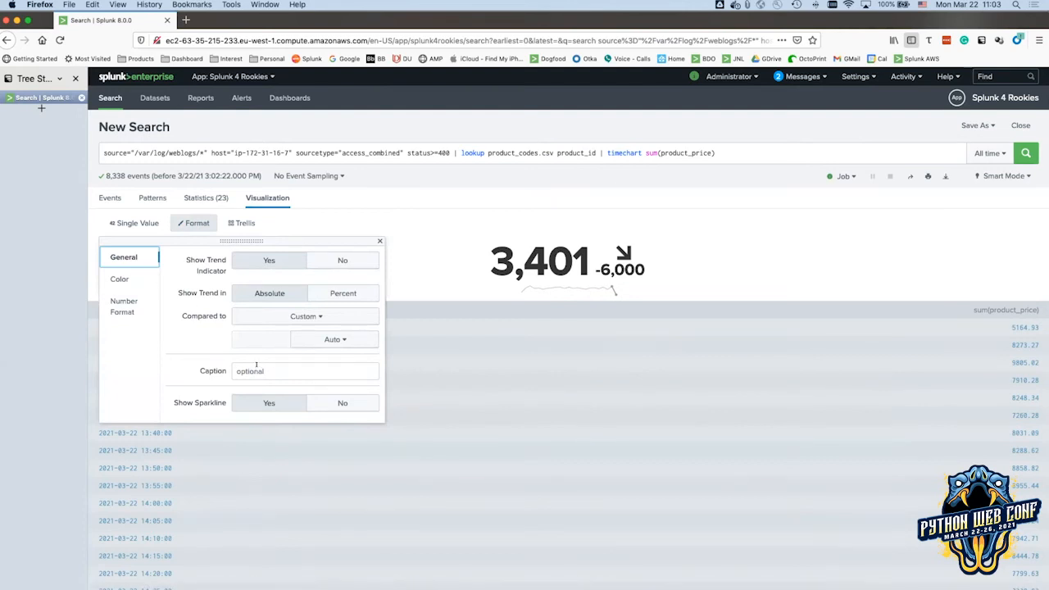
{"action": "left_click", "coordinate": [120, 304]}
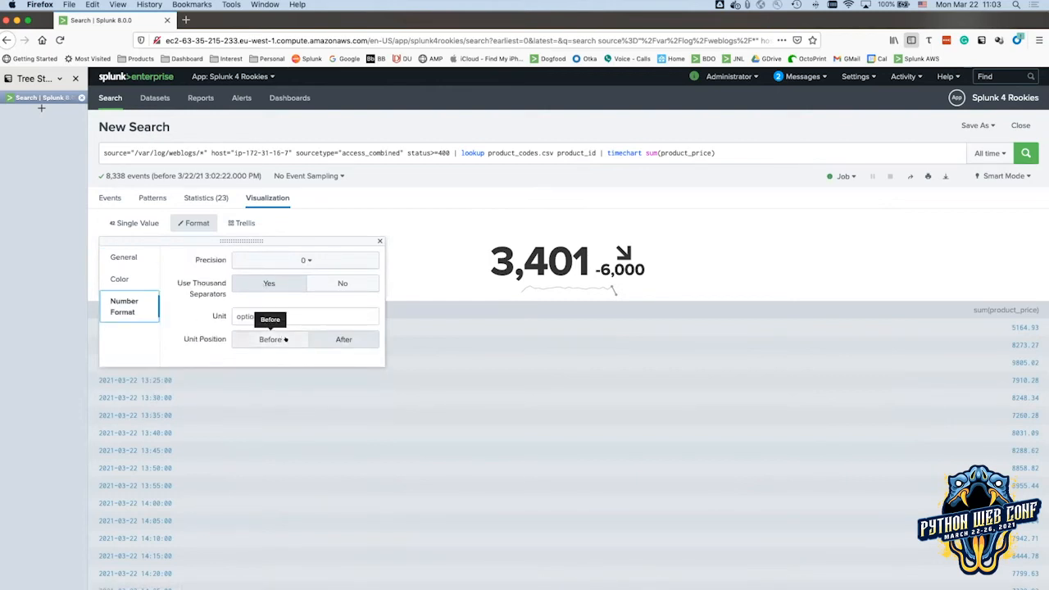
{"action": "left_click", "coordinate": [271, 313]}
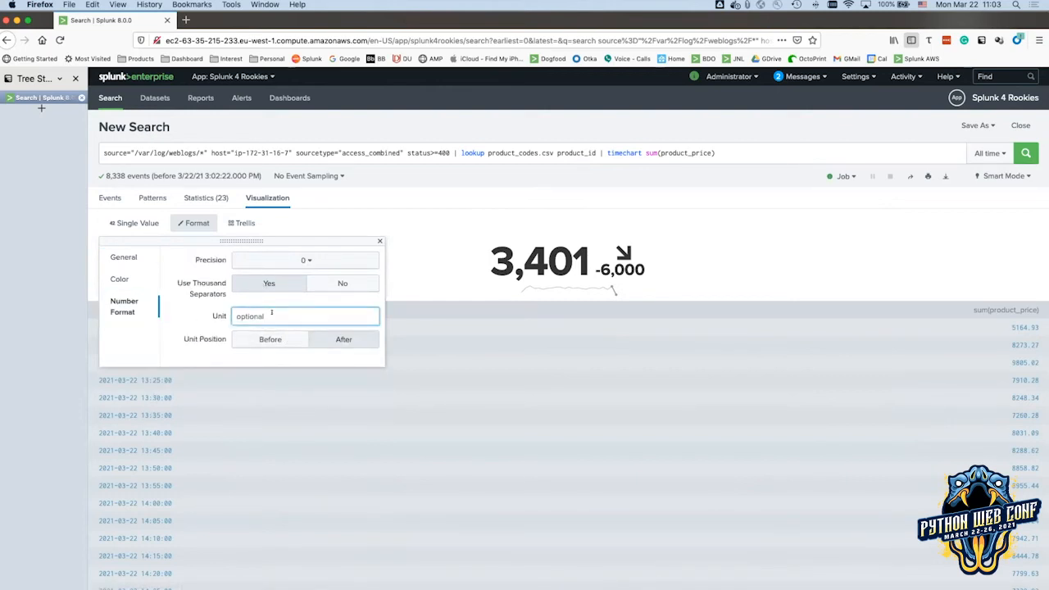
{"action": "type", "text": "$"}
{"action": "left_click", "coordinate": [272, 341]}
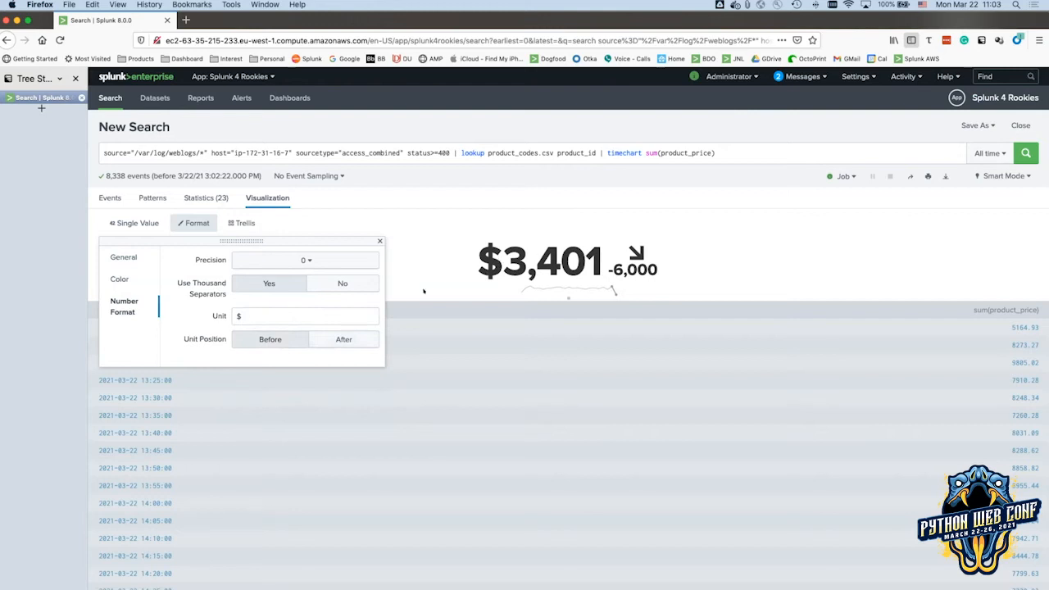
Turn on colouring by value ranges so the $3,401 value turns red.
{"action": "left_click", "coordinate": [115, 279]}
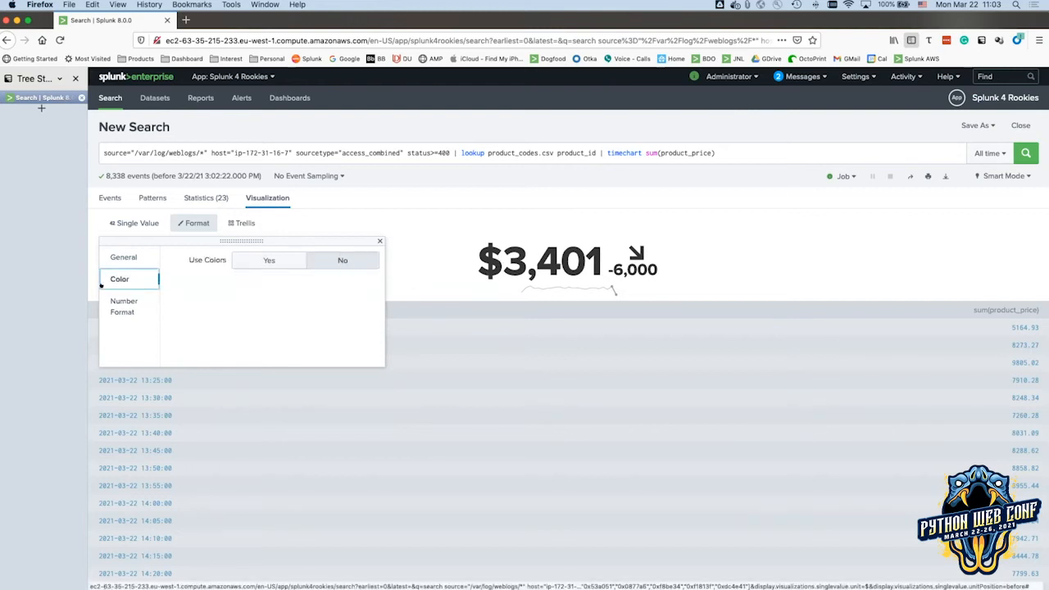
{"action": "left_click", "coordinate": [268, 260]}
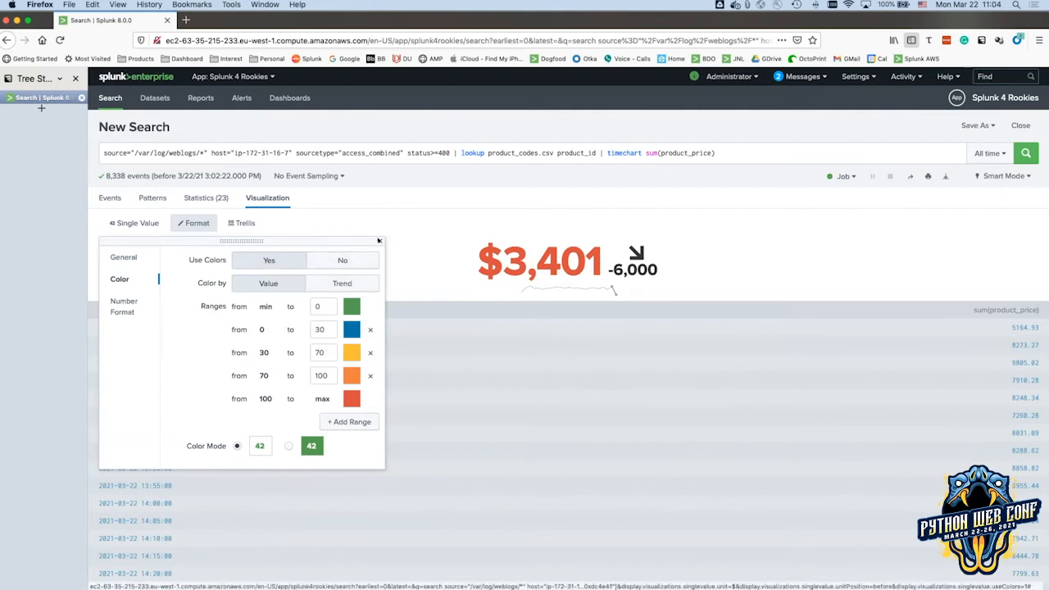
{"action": "left_click", "coordinate": [380, 241]}
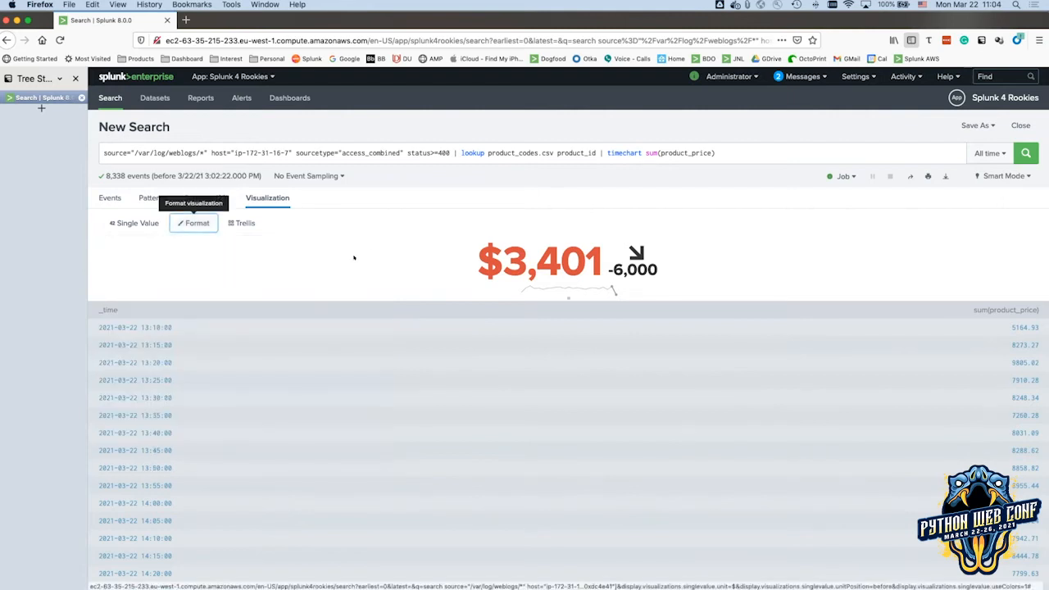
Begin saving a 'Lost Revinue' panel to Buttercup Enterprises, then cancel the form.
{"action": "left_click", "coordinate": [964, 125]}
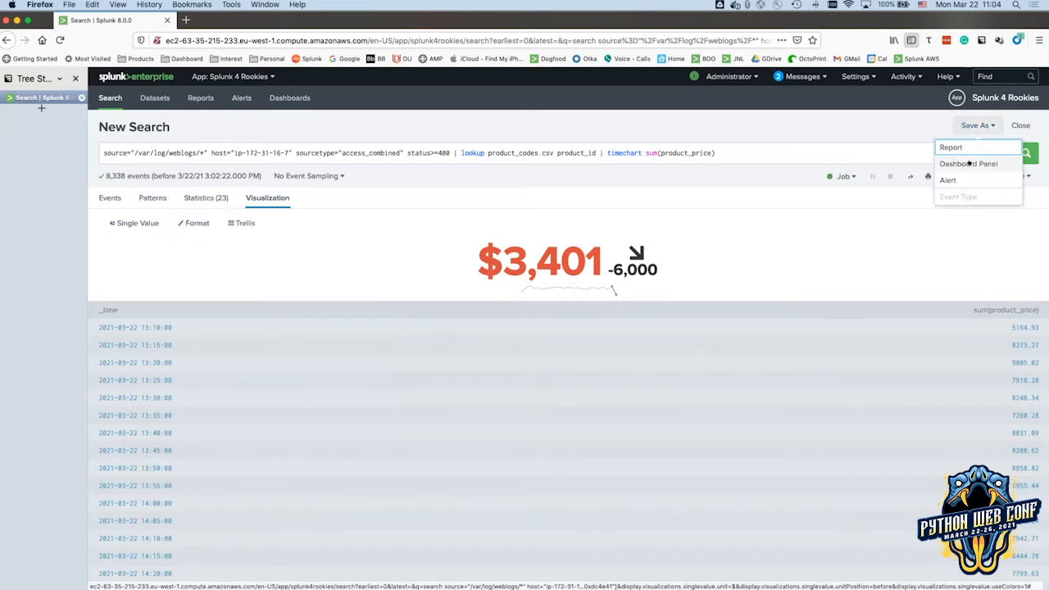
{"action": "left_click", "coordinate": [969, 164]}
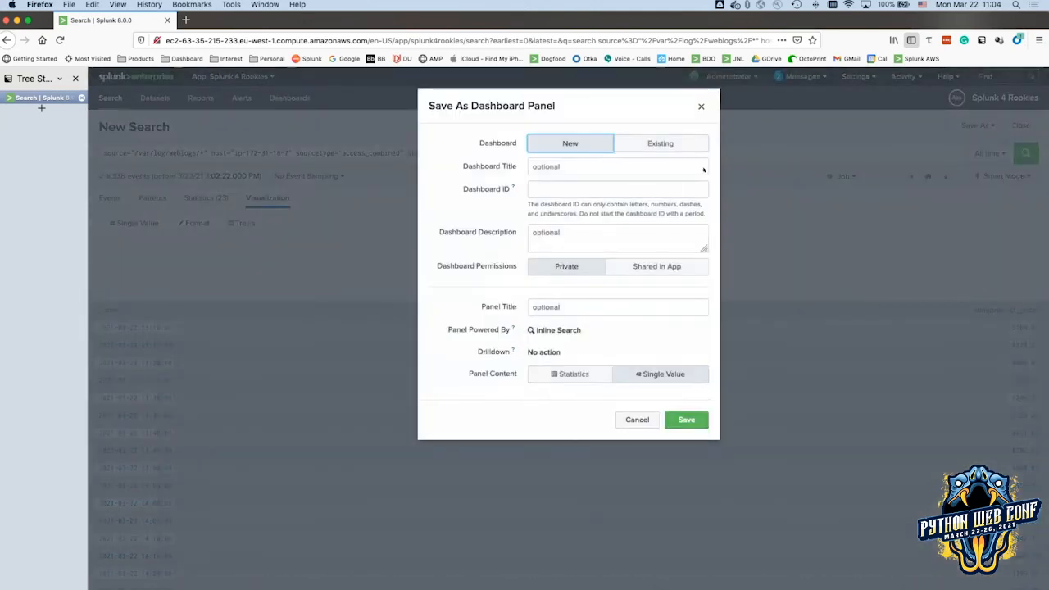
{"action": "left_click", "coordinate": [671, 144]}
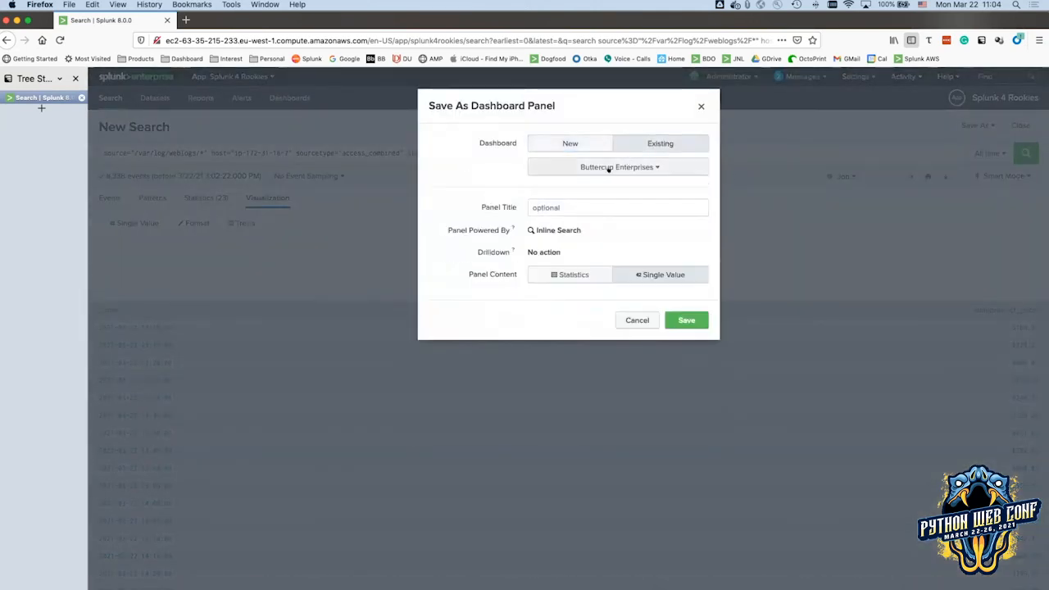
{"action": "left_click", "coordinate": [609, 167]}
{"action": "left_click", "coordinate": [616, 188]}
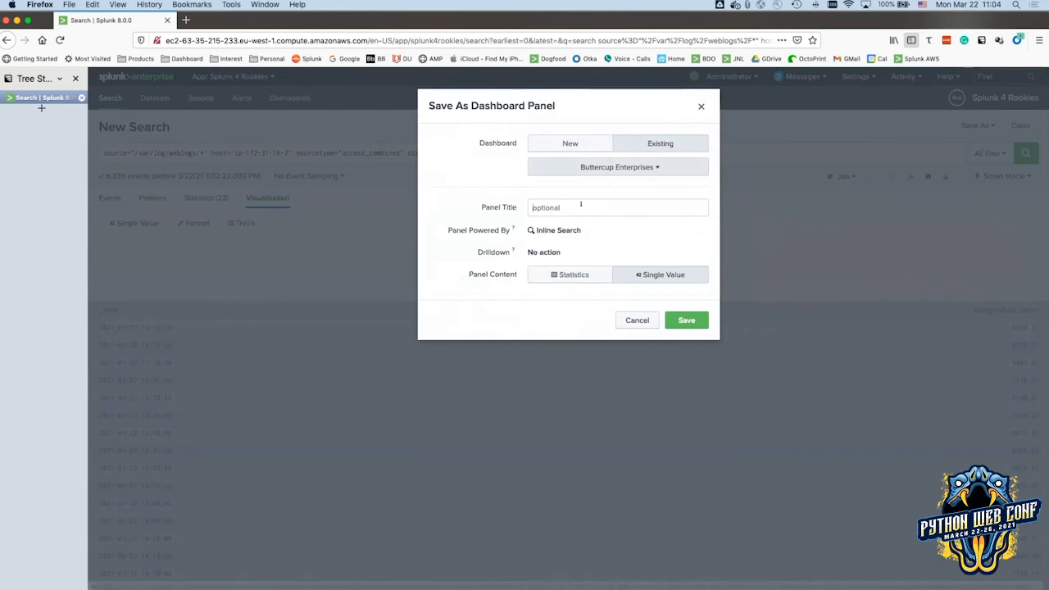
{"action": "left_click", "coordinate": [621, 212]}
{"action": "type", "text": "Lost"}
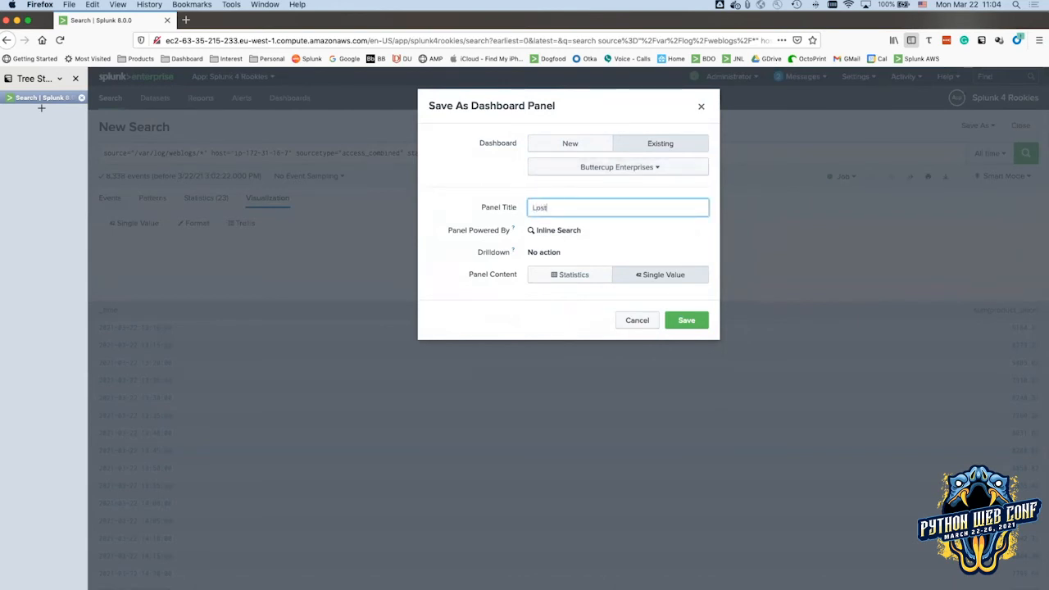
{"action": "type", "text": " Rev"}
{"action": "type", "text": "inue"}
{"action": "key", "text": "Escape"}
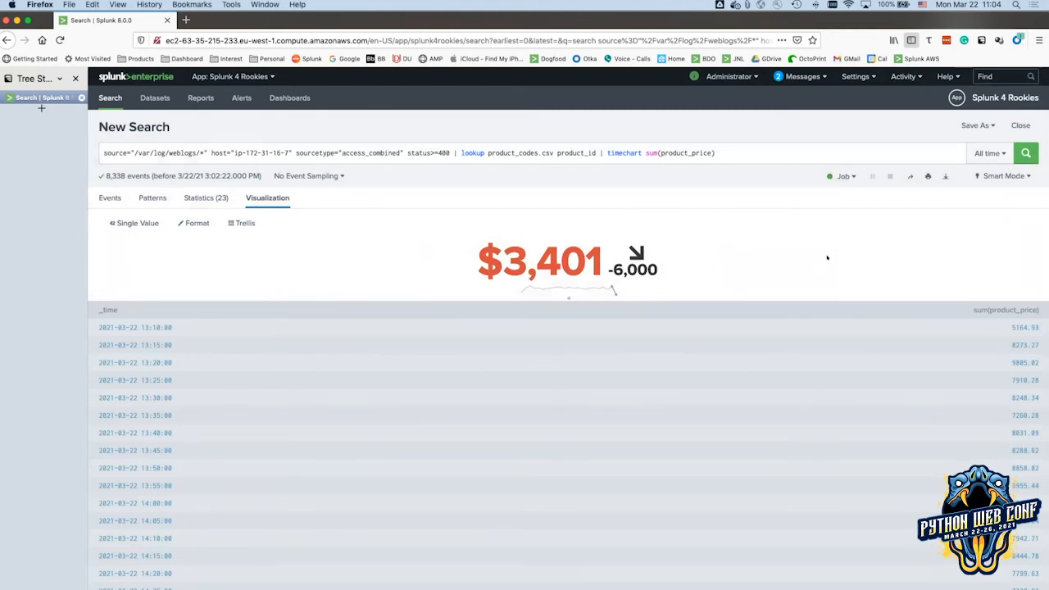
Save the single value as a panel on the existing Buttercup Enterprises dashboard and view it.
{"action": "scroll", "coordinate": [951, 156], "scroll_direction": "down", "scroll_amount": 1}
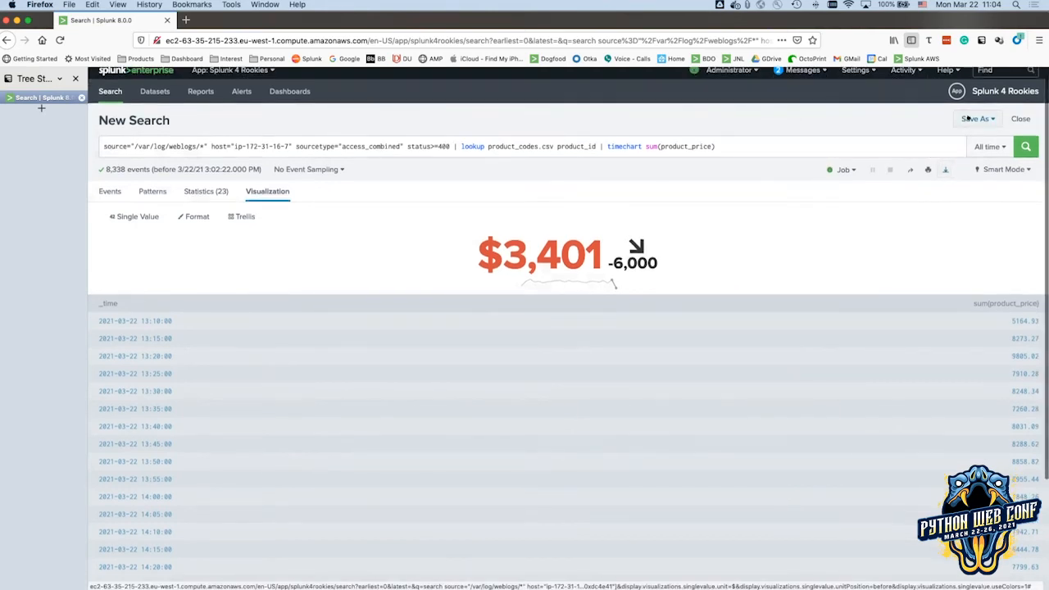
{"action": "left_click", "coordinate": [970, 119]}
{"action": "left_click", "coordinate": [963, 157]}
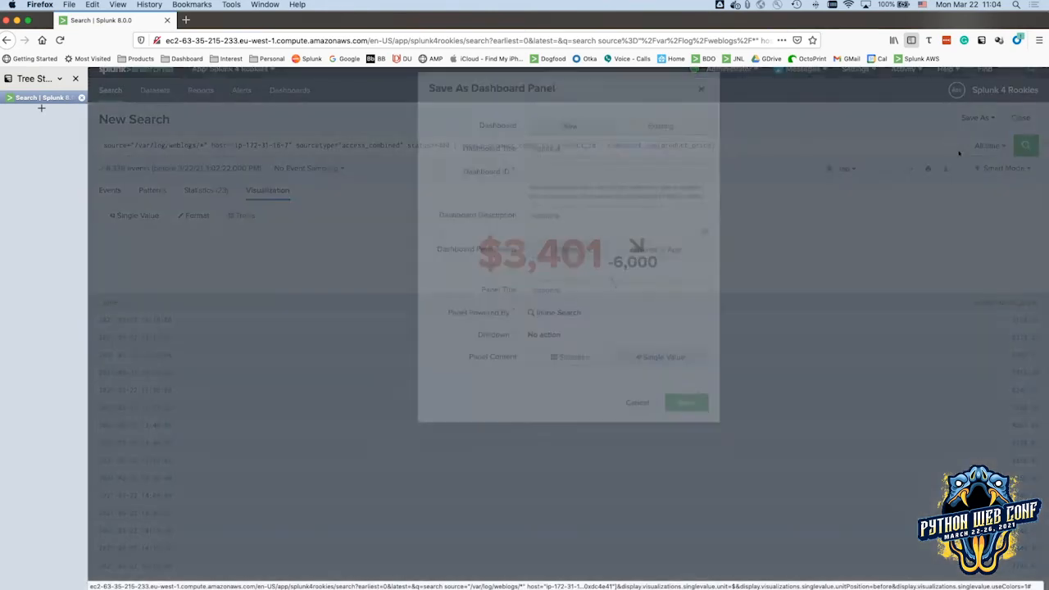
{"action": "left_click", "coordinate": [661, 144]}
{"action": "left_click", "coordinate": [616, 167]}
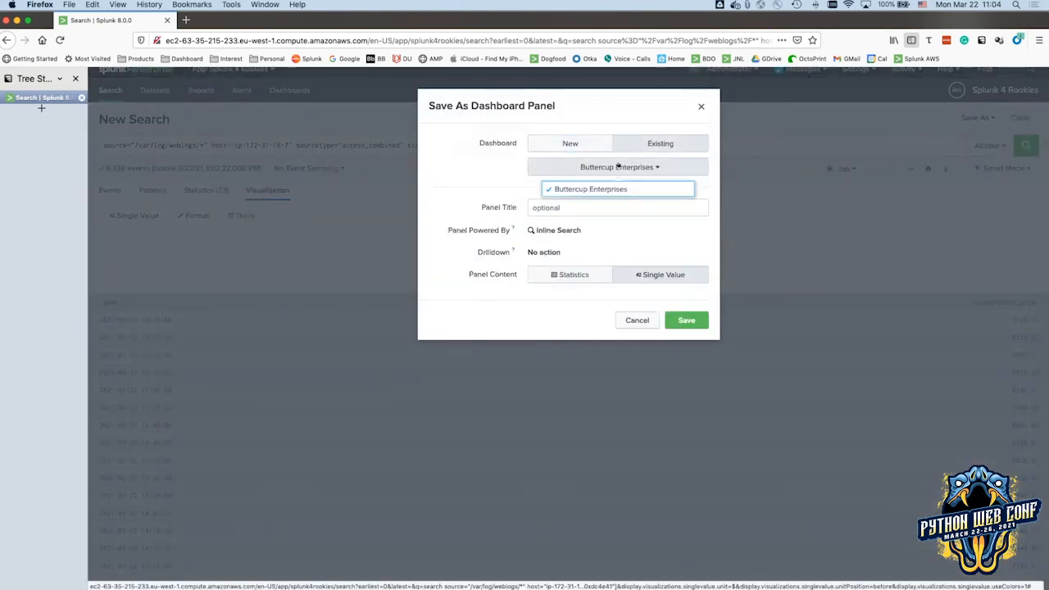
{"action": "left_click", "coordinate": [623, 190]}
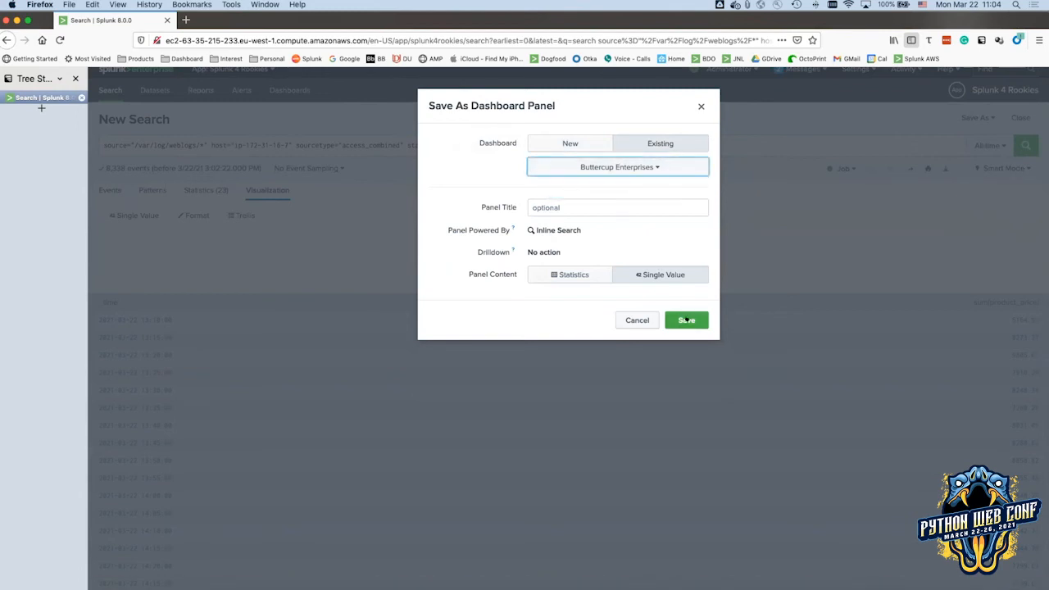
{"action": "left_click", "coordinate": [684, 319]}
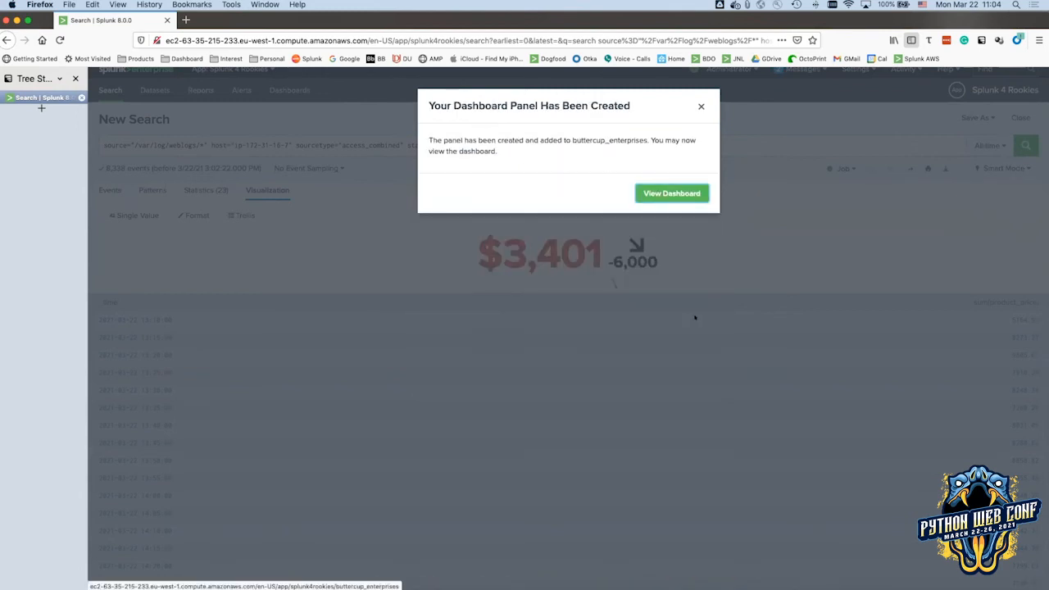
{"action": "left_click", "coordinate": [691, 193]}
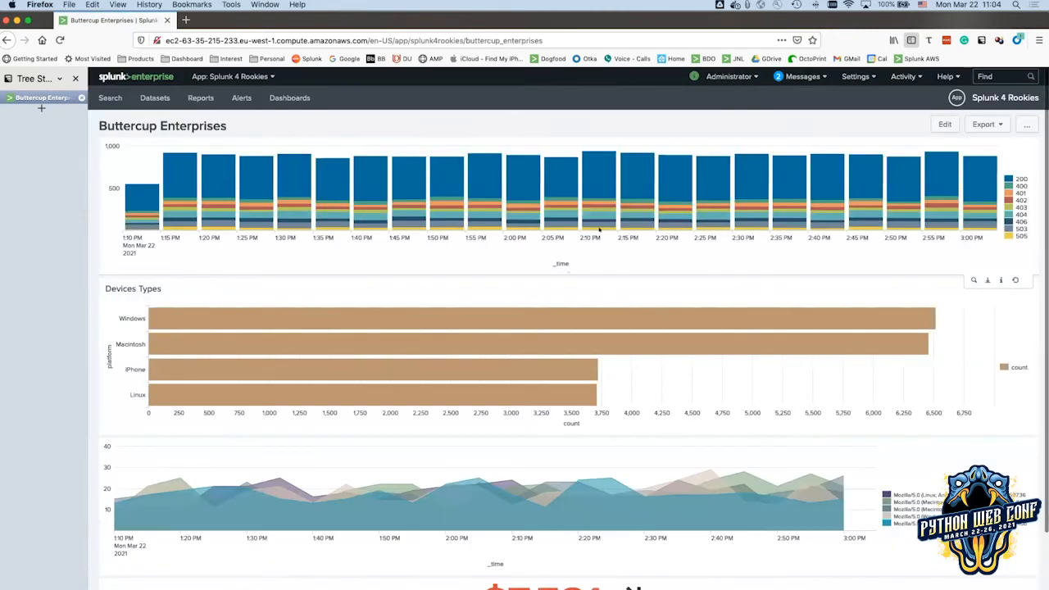
Review the new $7,581 lost-revenue panel on the dashboard, then switch to slide 47.
{"action": "scroll", "coordinate": [600, 230], "scroll_direction": "down", "scroll_amount": 2}
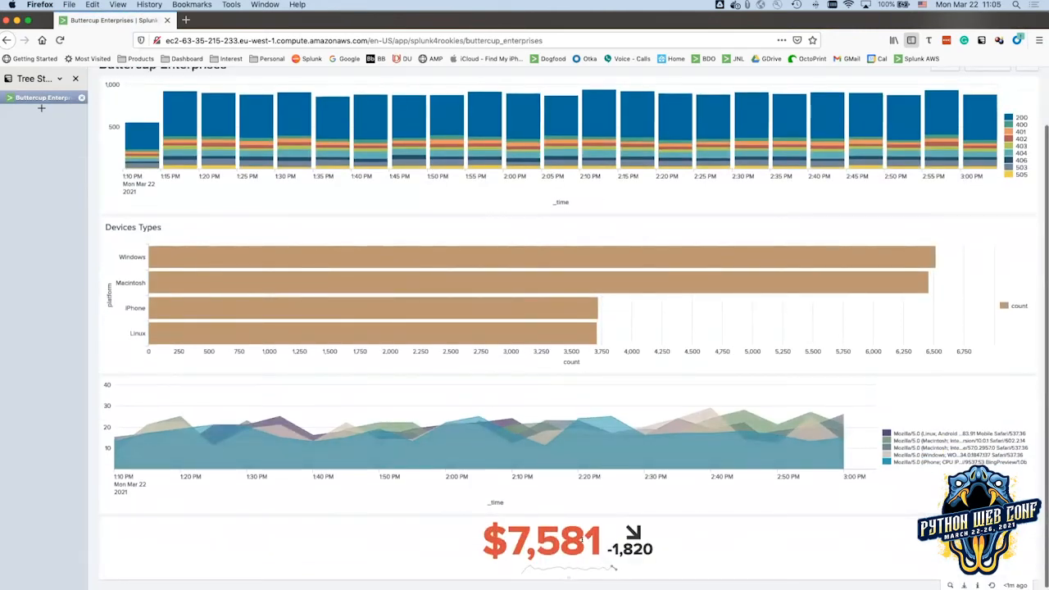
{"action": "scroll", "coordinate": [697, 431], "scroll_direction": "up", "scroll_amount": 2}
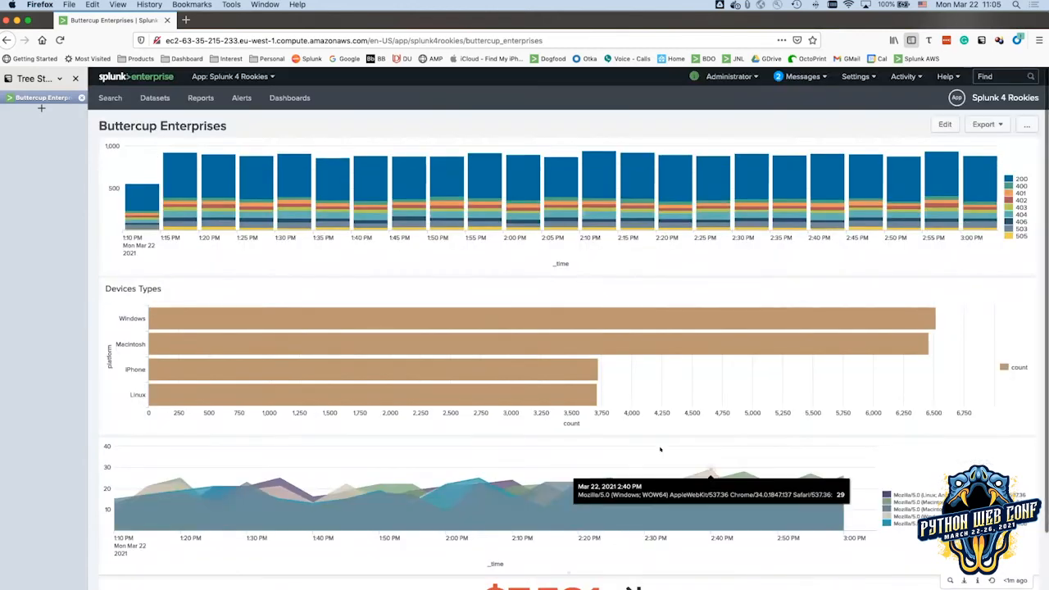
{"action": "scroll", "coordinate": [511, 476], "scroll_direction": "down", "scroll_amount": 2}
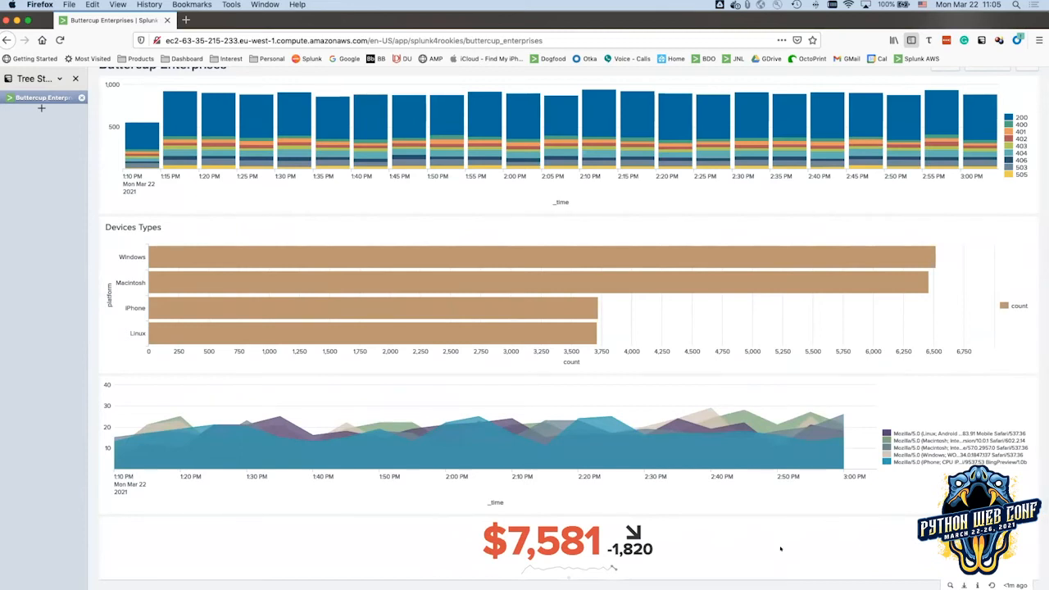
{"action": "scroll", "coordinate": [748, 564], "scroll_direction": "up", "scroll_amount": 2}
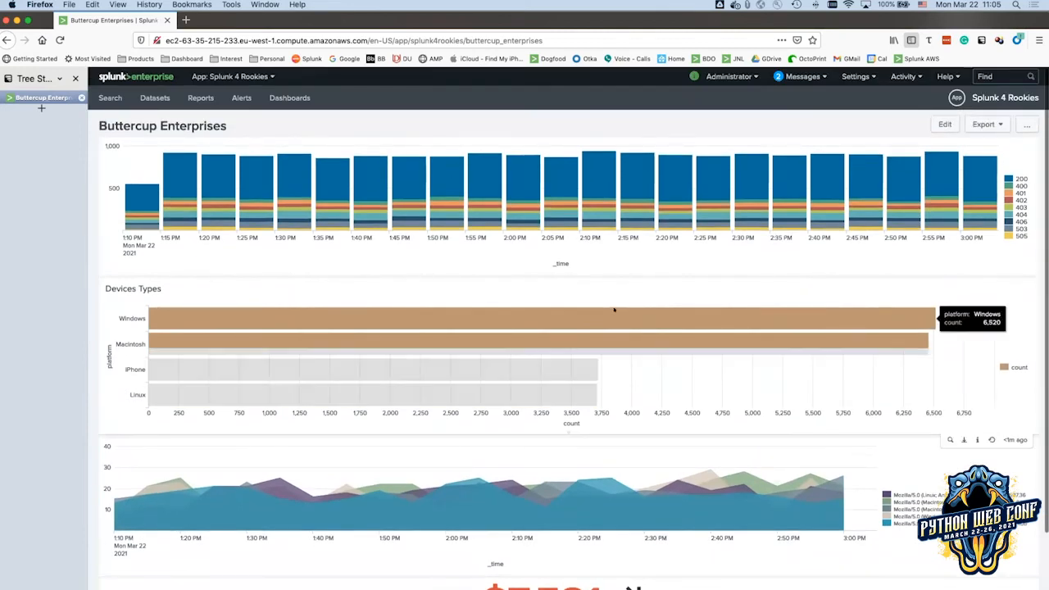
{"action": "key", "text": "super+Tab"}
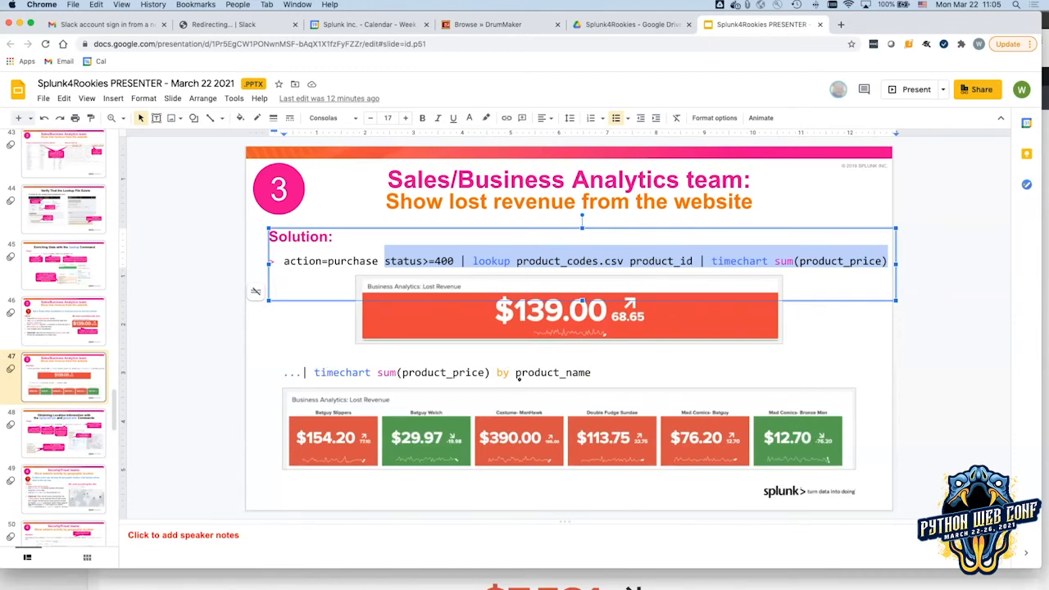
Highlight 'by product_name' in the slide's timechart search, then return to Splunk.
{"action": "left_click_drag", "start_coordinate": [494, 373], "coordinate": [601, 363]}
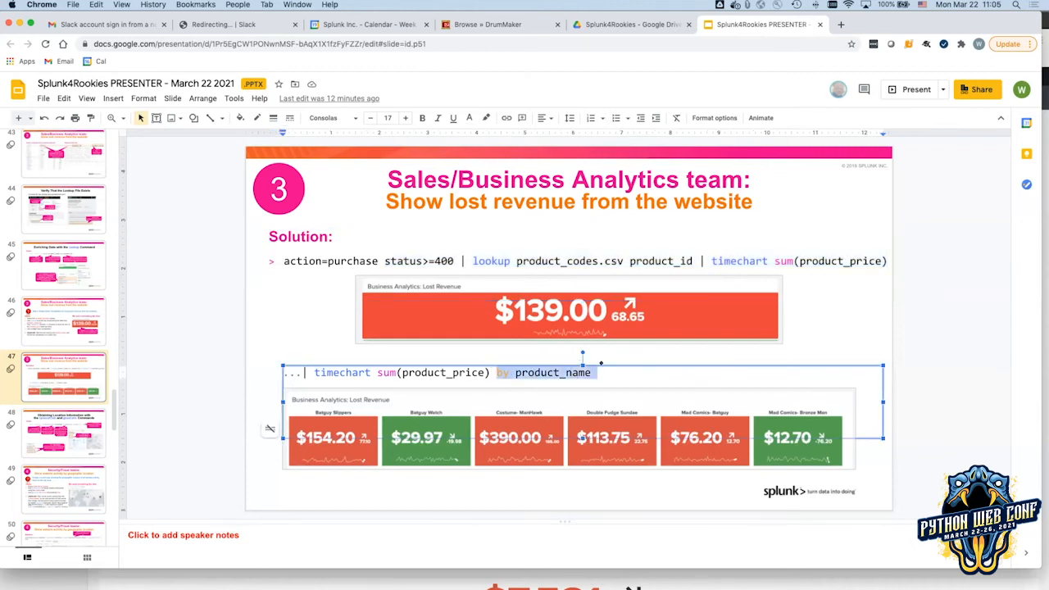
{"action": "key", "text": "super+Tab"}
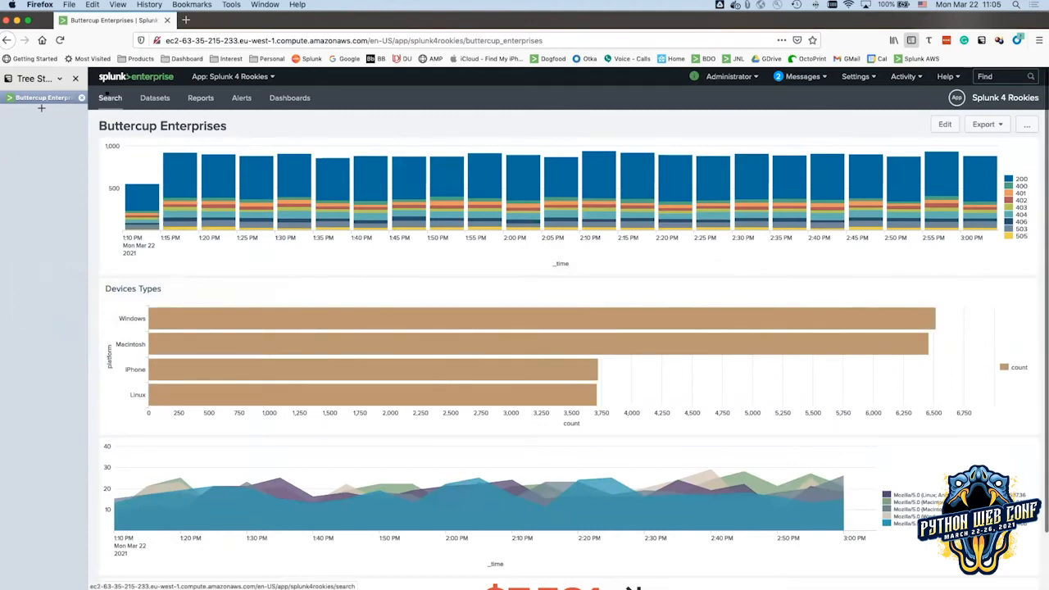
Rerun the previous lost-revenue search over All time with 'by product_name' appended.
{"action": "left_click", "coordinate": [110, 97]}
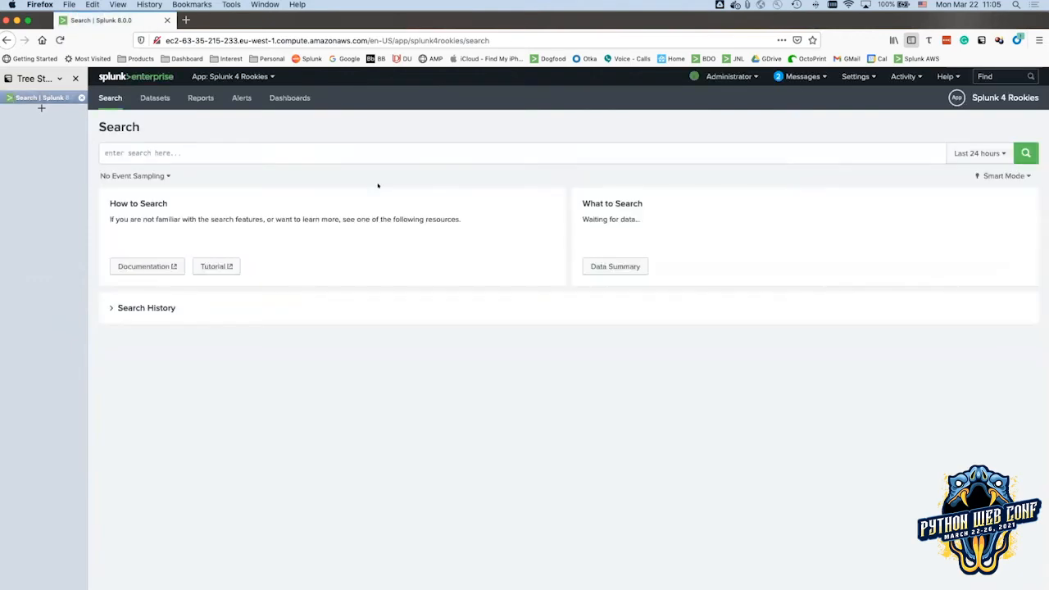
{"action": "left_click", "coordinate": [160, 305]}
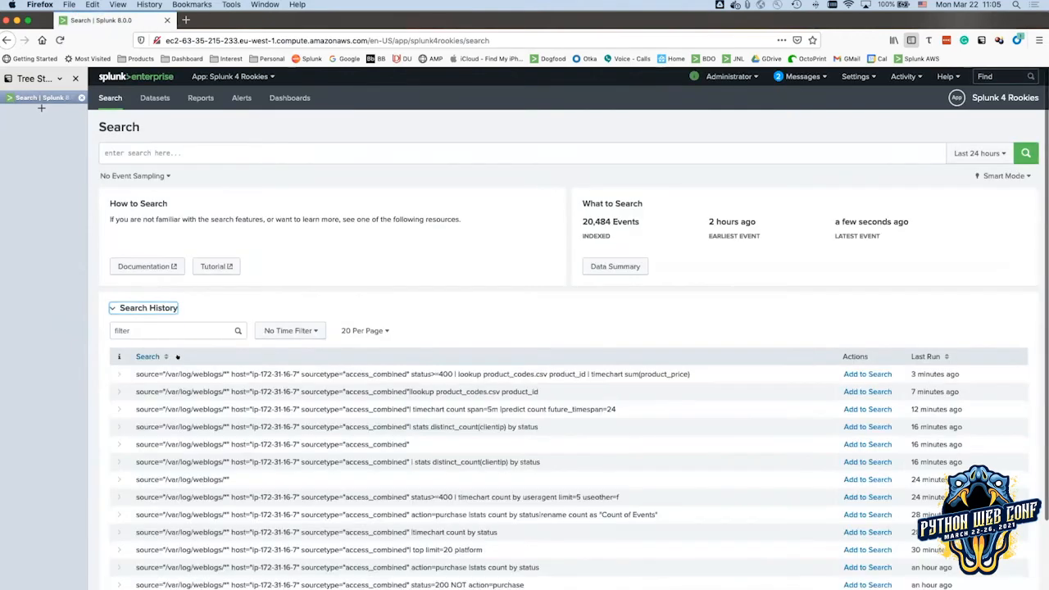
{"action": "left_click", "coordinate": [844, 374]}
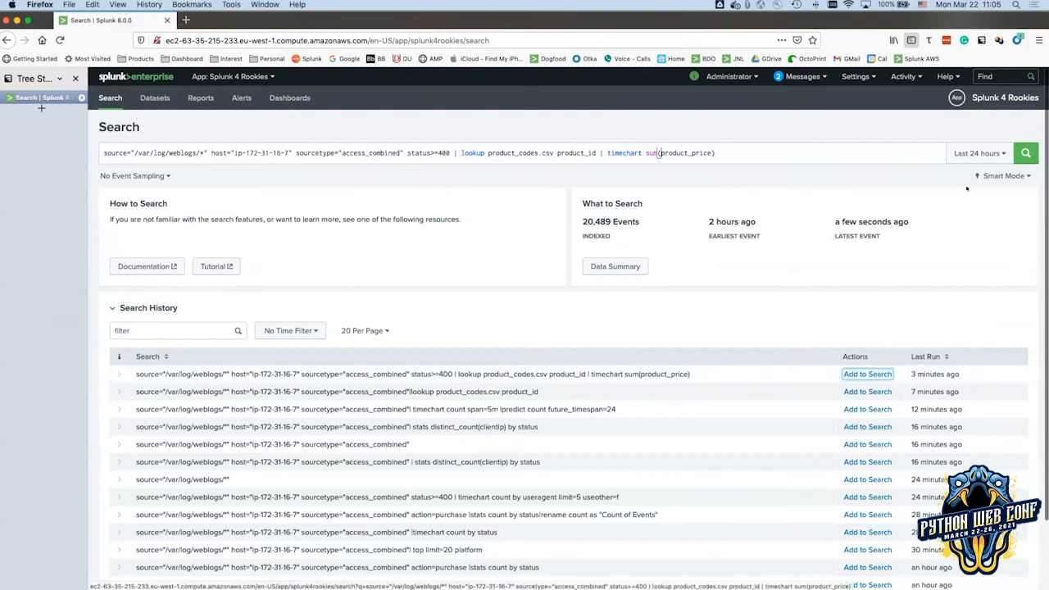
{"action": "left_click", "coordinate": [980, 153]}
{"action": "left_click", "coordinate": [944, 212]}
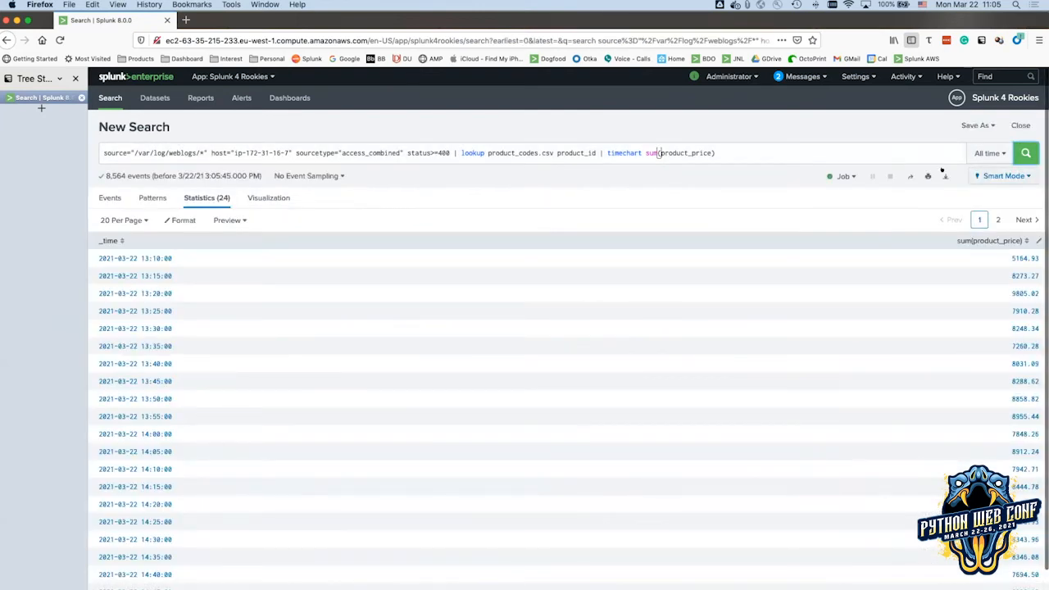
{"action": "left_click", "coordinate": [756, 153]}
{"action": "type", "text": "by product_name"}
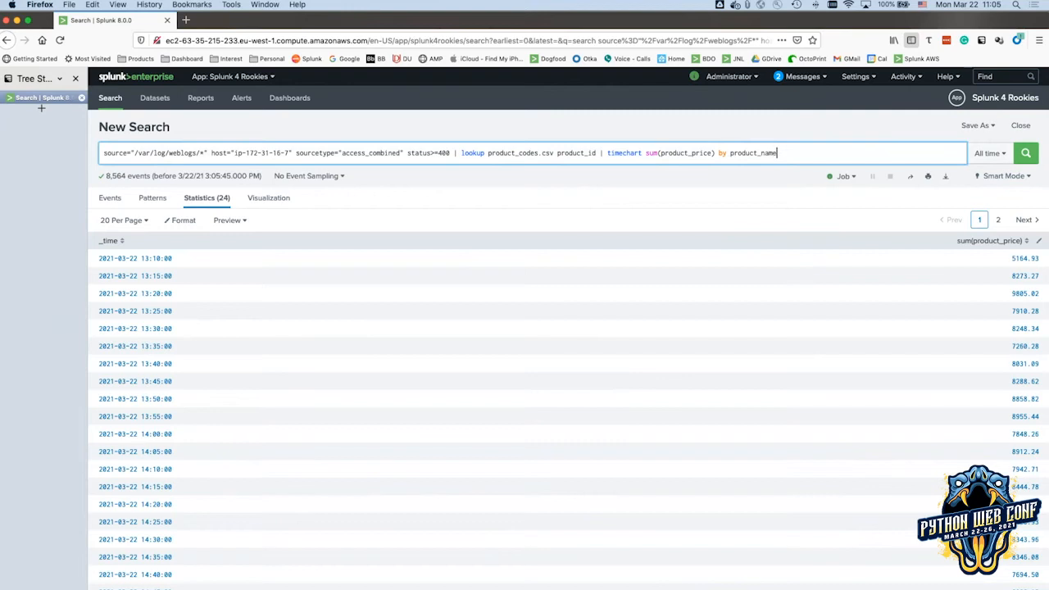
{"action": "key", "text": "Return"}
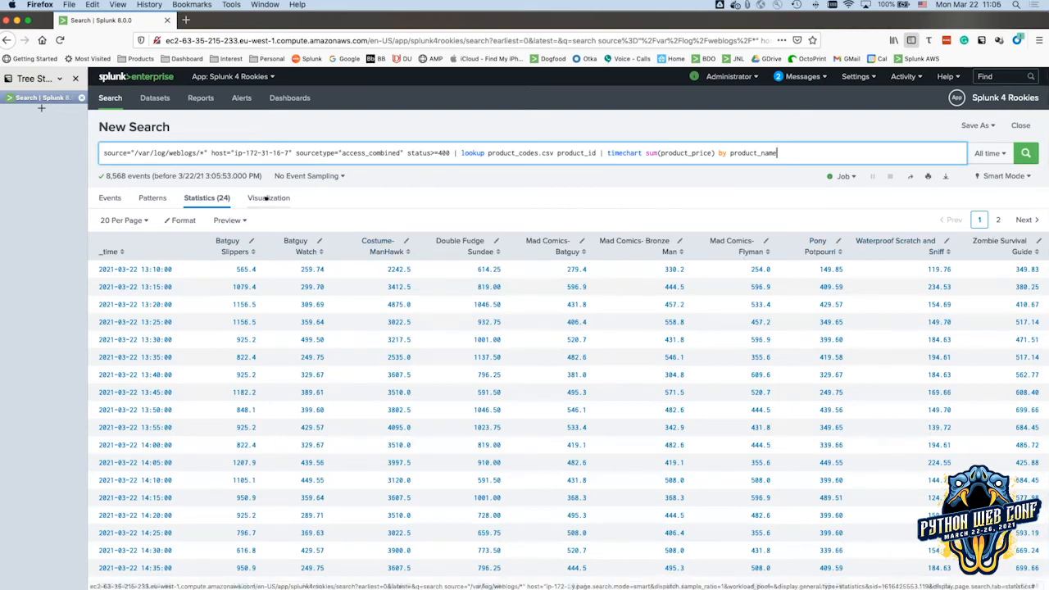
Show the per-product results as single values in a Trellis layout split by product_name.
{"action": "left_click", "coordinate": [266, 198]}
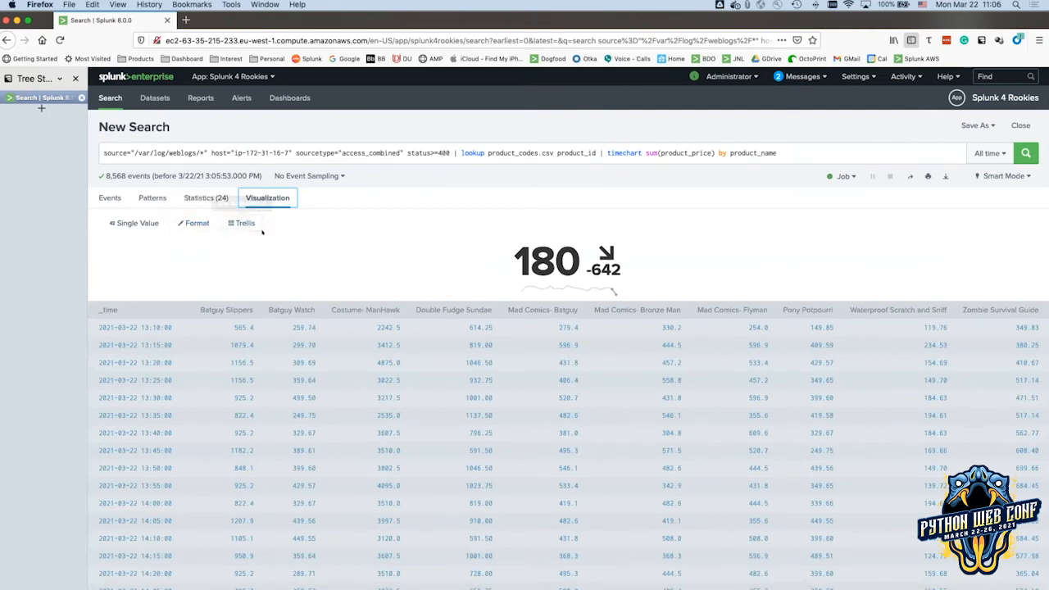
{"action": "key", "text": "super+Tab"}
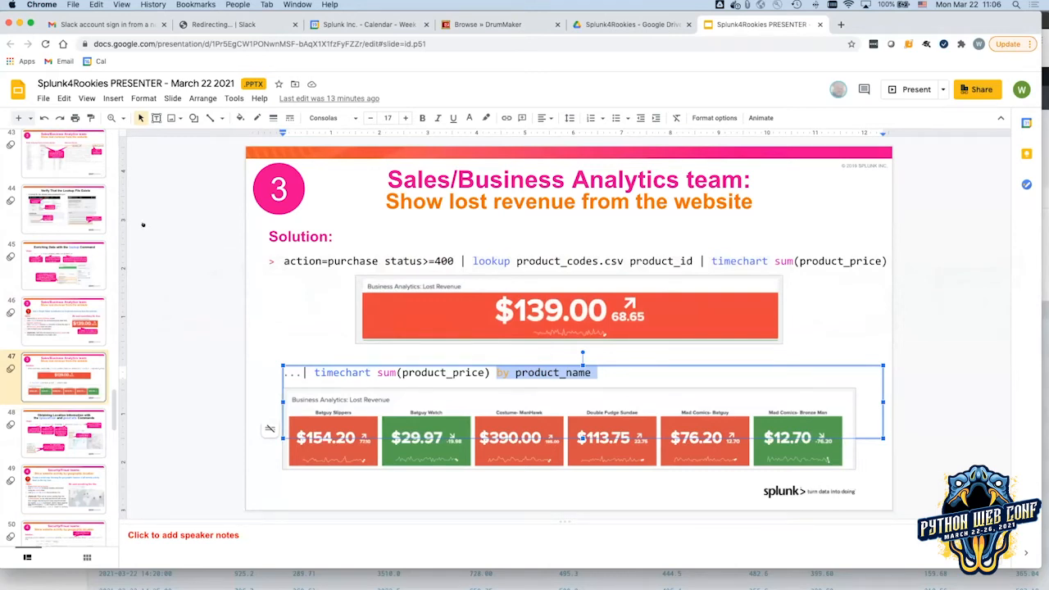
{"action": "key", "text": "super+Tab"}
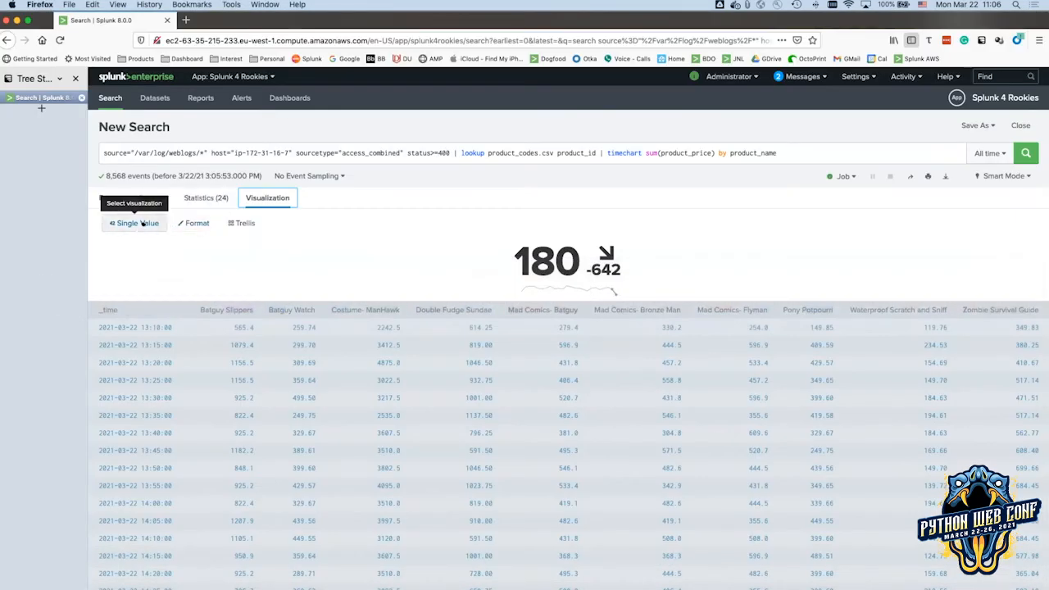
{"action": "left_click", "coordinate": [172, 223]}
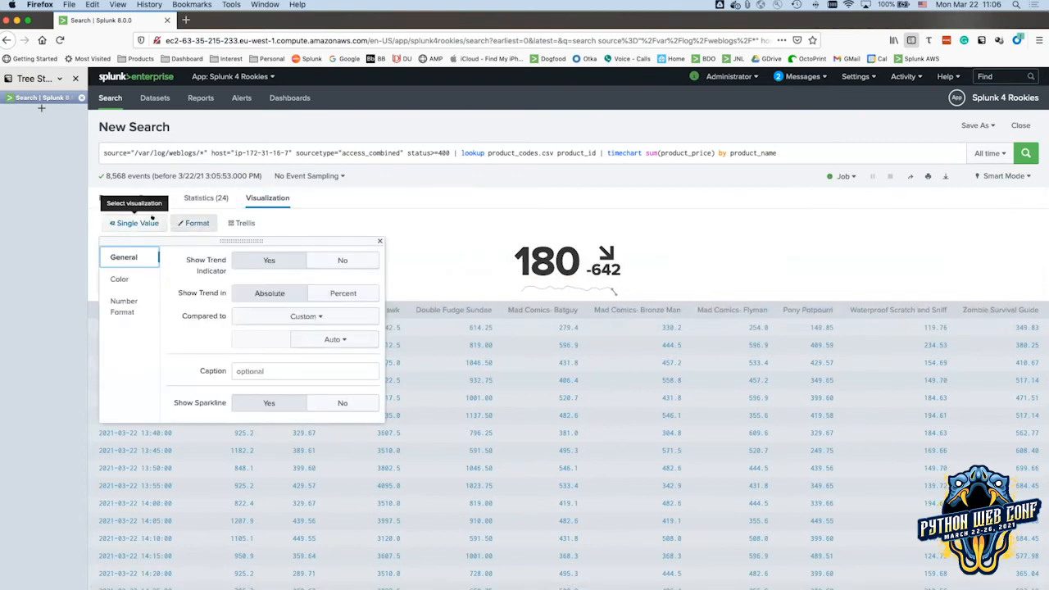
{"action": "left_click", "coordinate": [134, 223]}
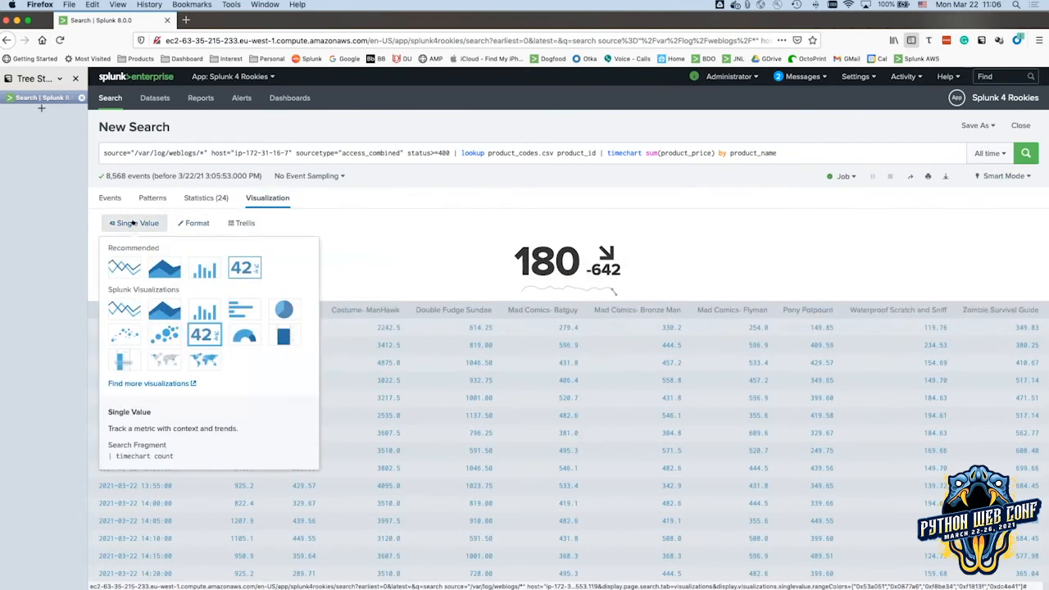
{"action": "left_click", "coordinate": [333, 250]}
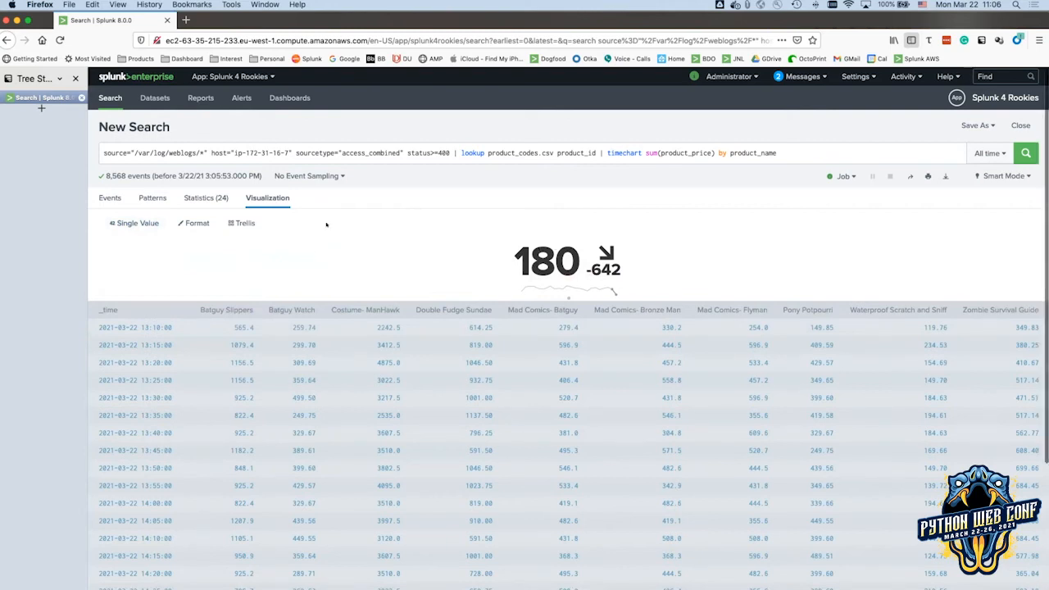
{"action": "left_click", "coordinate": [234, 223]}
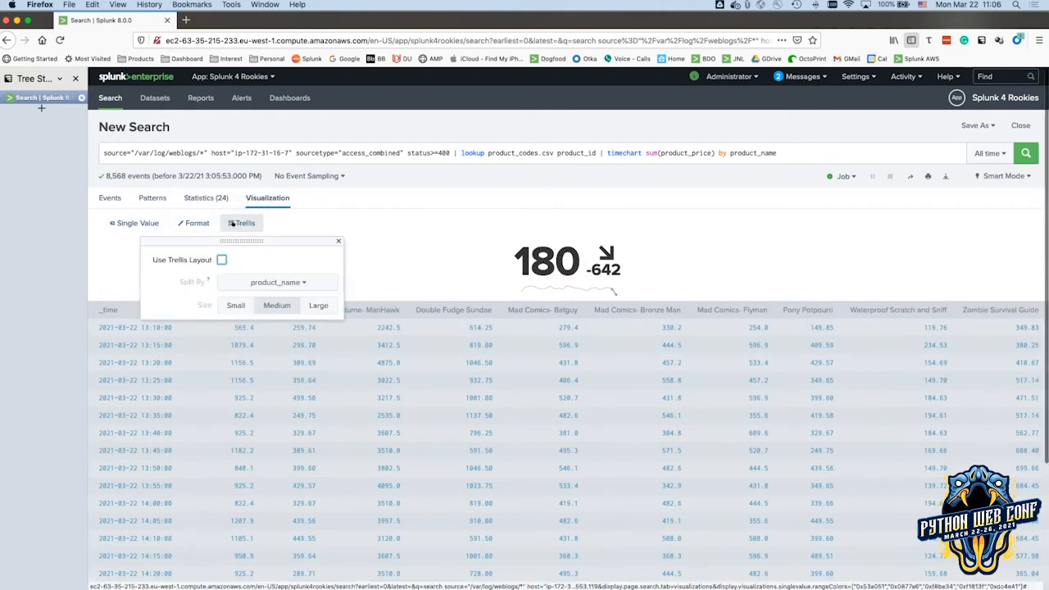
{"action": "left_click", "coordinate": [220, 259]}
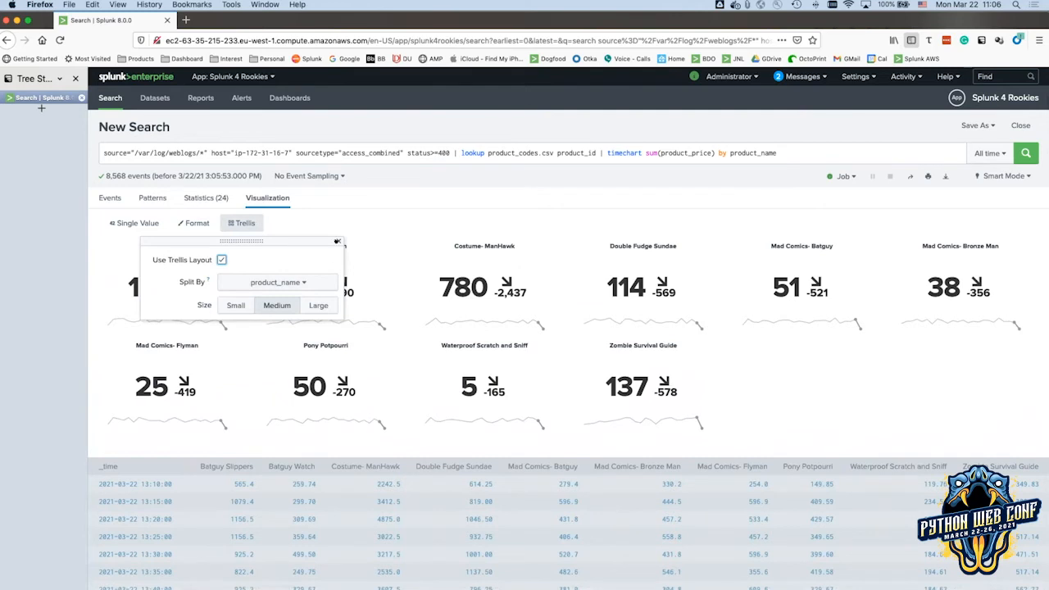
Turn on range-based colouring for the per-product single-value tiles.
{"action": "left_click", "coordinate": [336, 242]}
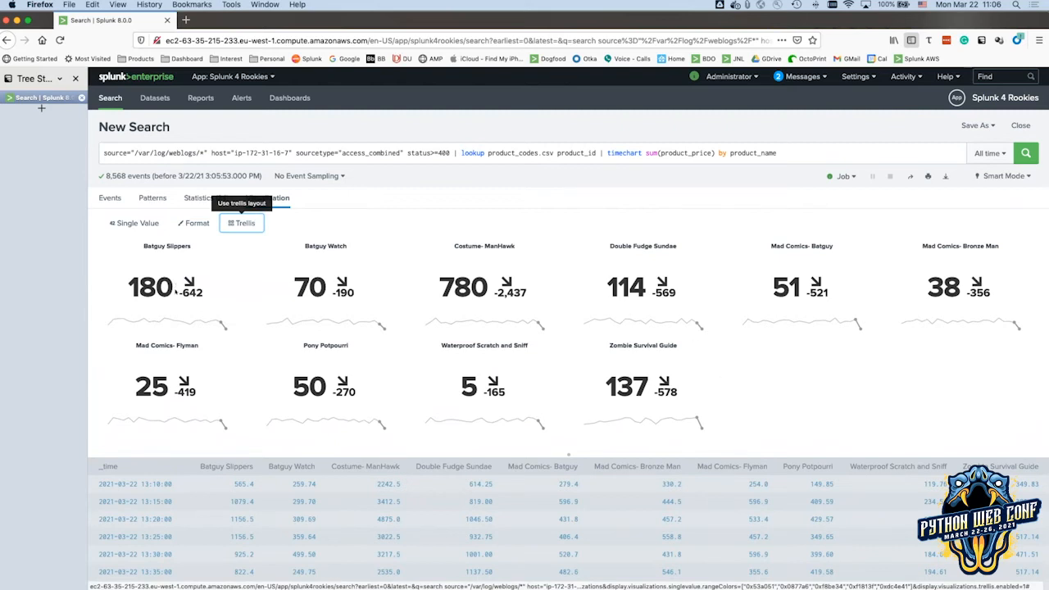
{"action": "left_click", "coordinate": [193, 223]}
{"action": "left_click", "coordinate": [119, 278]}
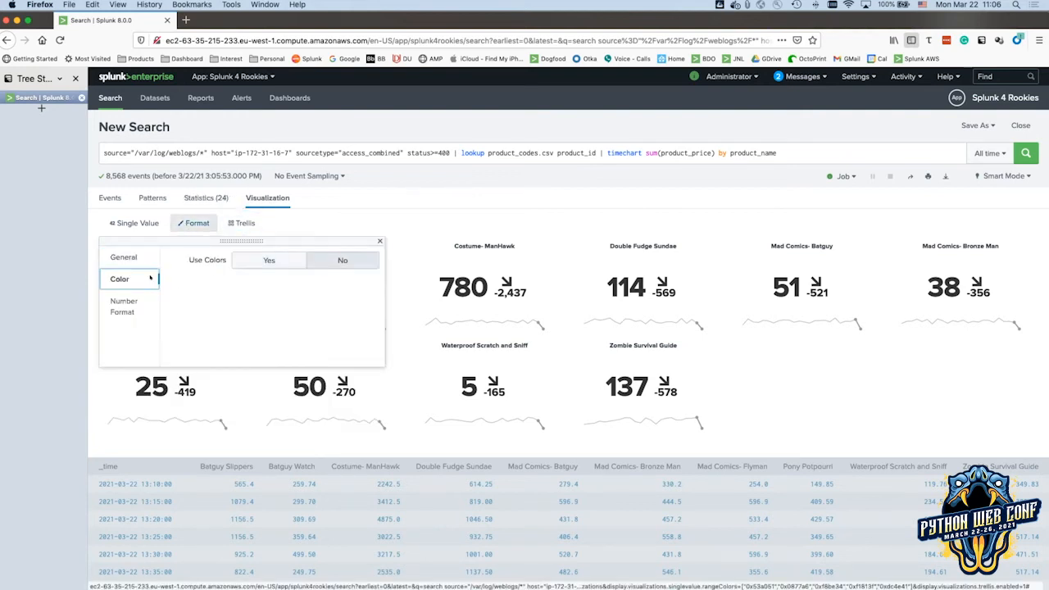
{"action": "left_click", "coordinate": [271, 260]}
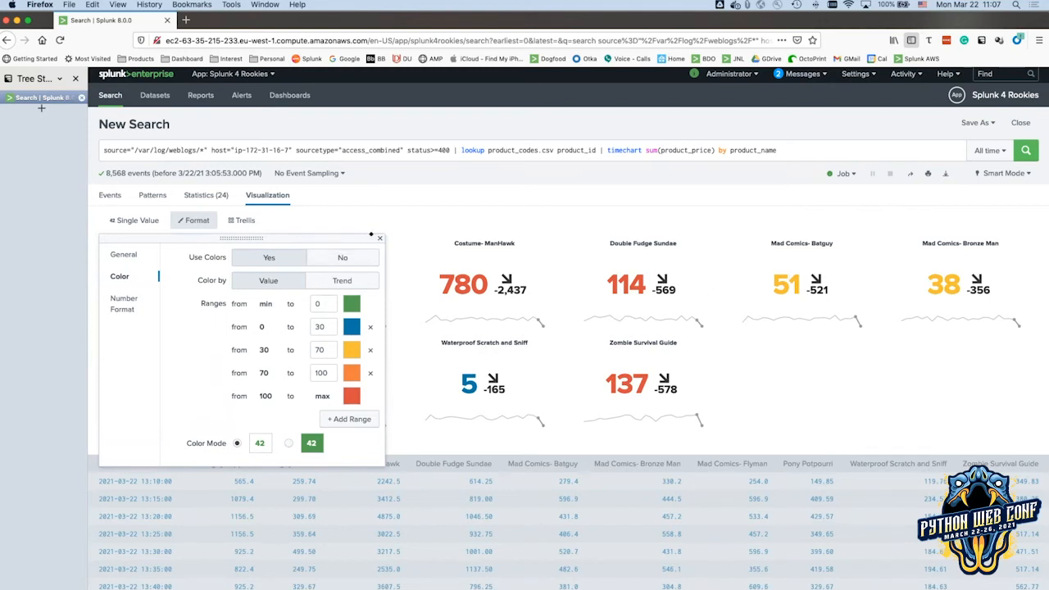
{"action": "left_click", "coordinate": [380, 237]}
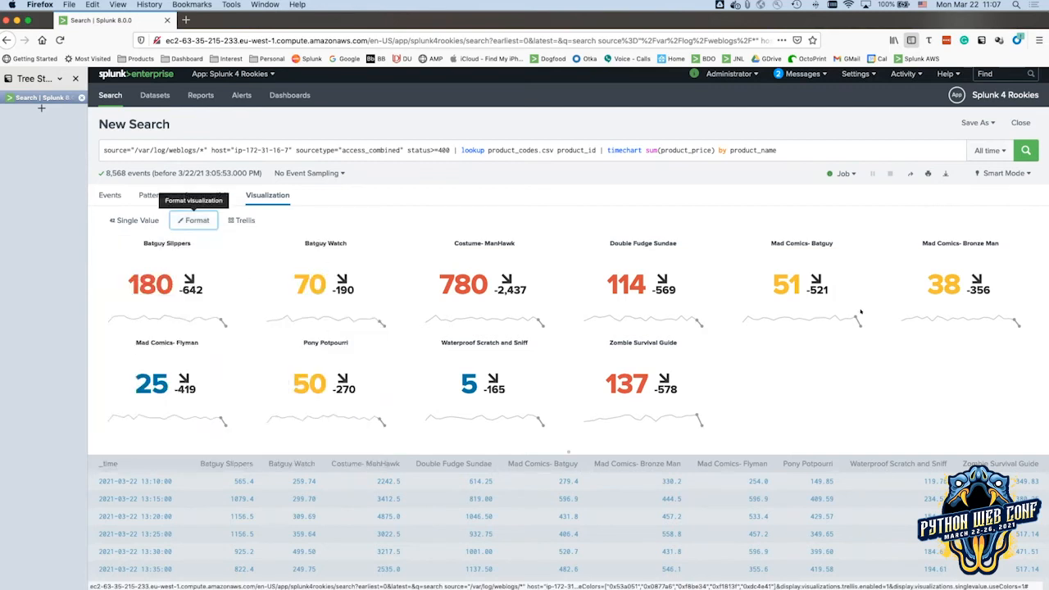
Switch the colour mode to block so each tile fills with its range colour.
{"action": "left_click", "coordinate": [195, 220]}
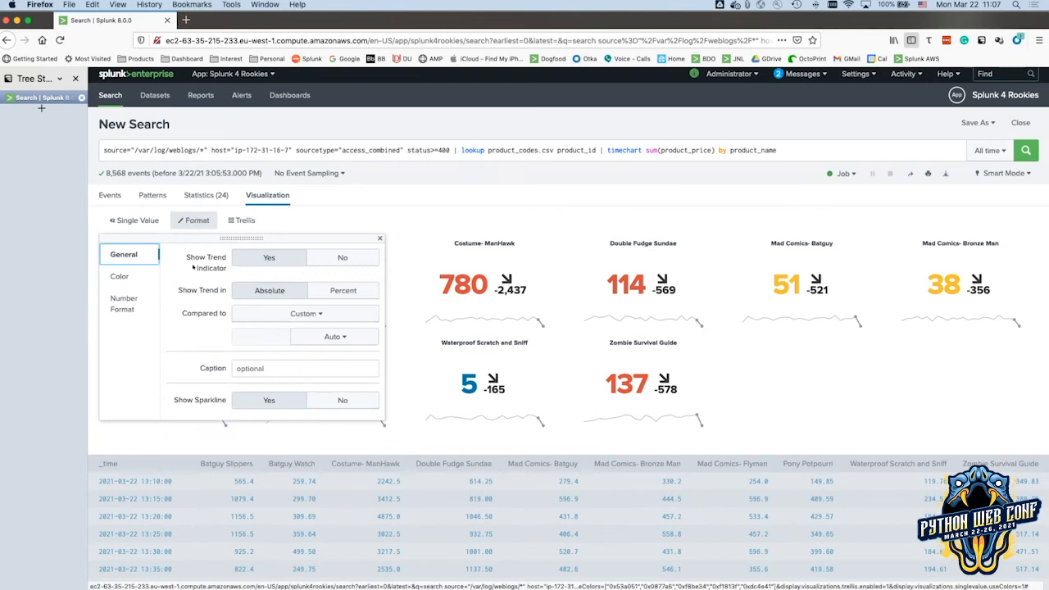
{"action": "left_click", "coordinate": [119, 276]}
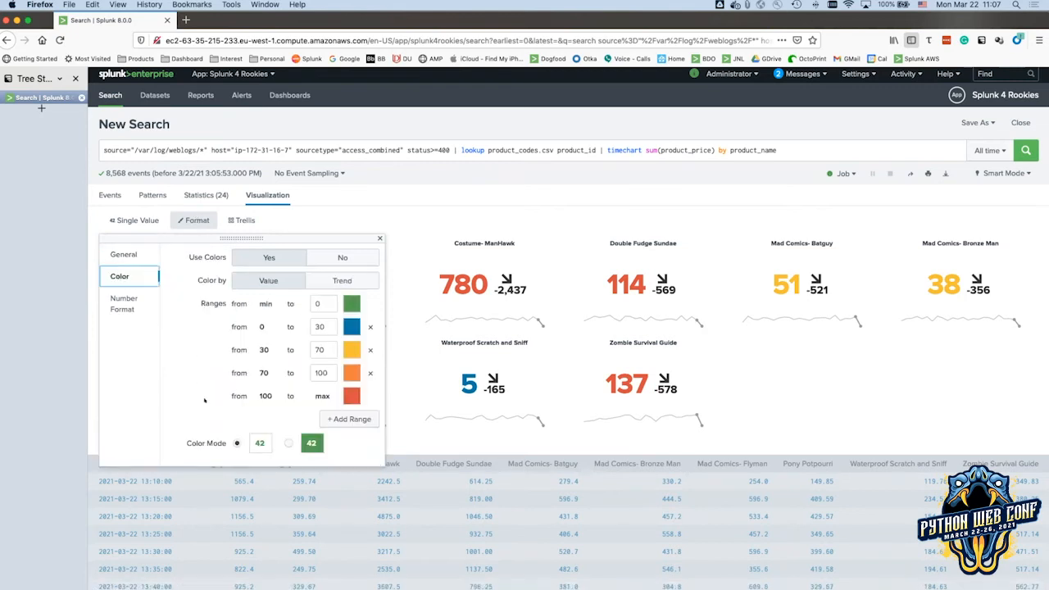
{"action": "left_click", "coordinate": [287, 443]}
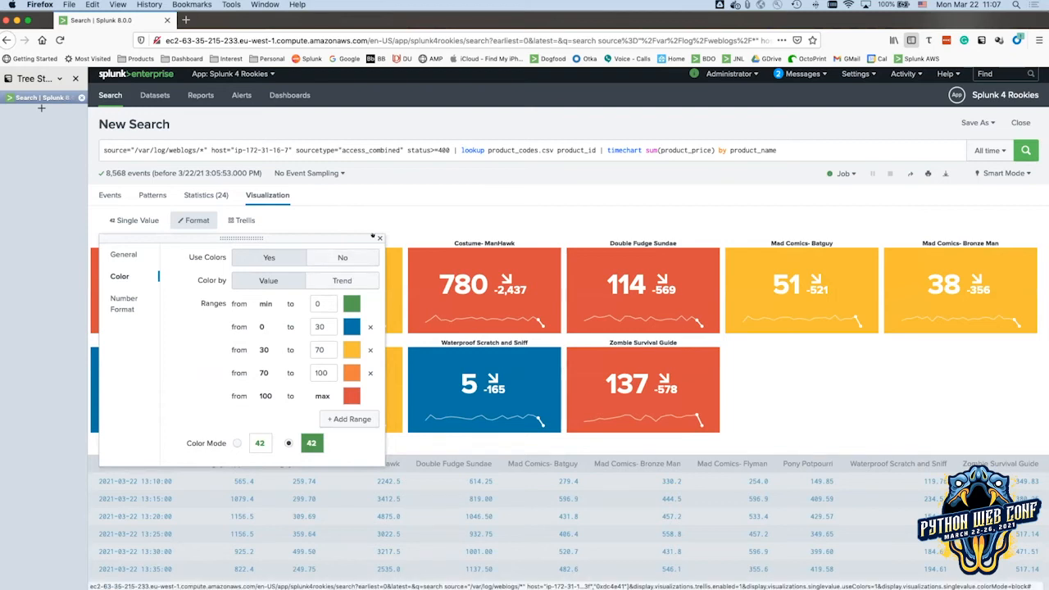
{"action": "left_click", "coordinate": [378, 238]}
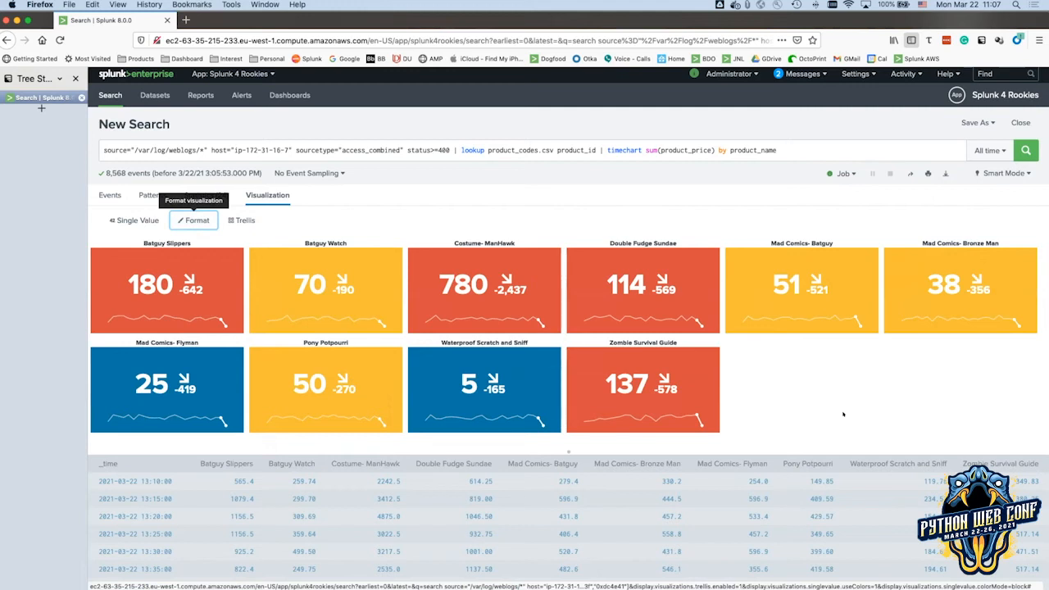
{"action": "scroll", "coordinate": [843, 414], "scroll_direction": "down", "scroll_amount": 4}
{"action": "scroll", "coordinate": [697, 432], "scroll_direction": "up", "scroll_amount": 4}
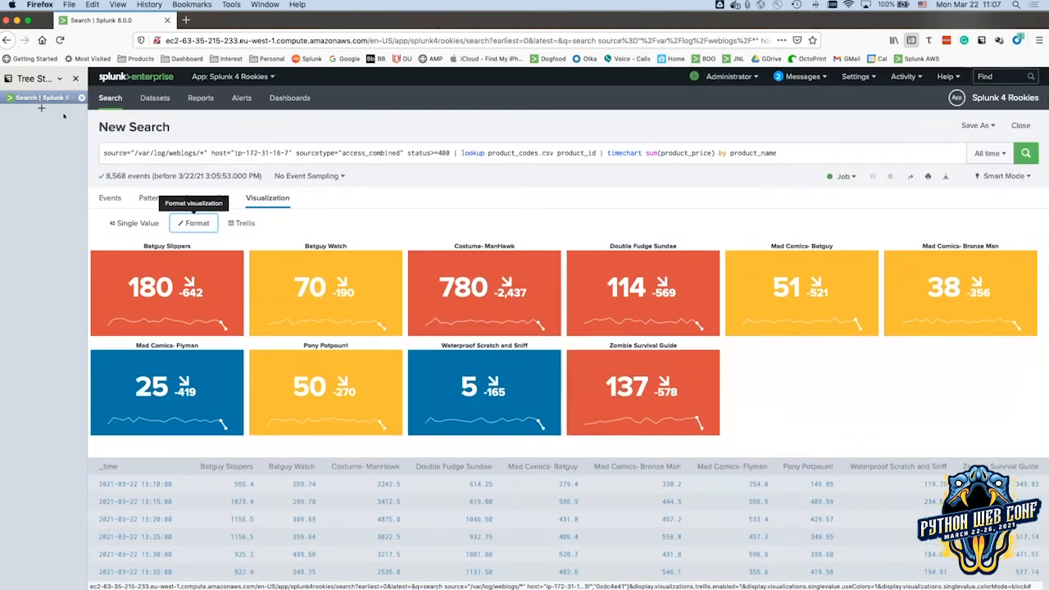
Switch to Google Slides and open slide 48 covering the iplocation and geostats commands.
{"action": "key", "text": "super+Tab"}
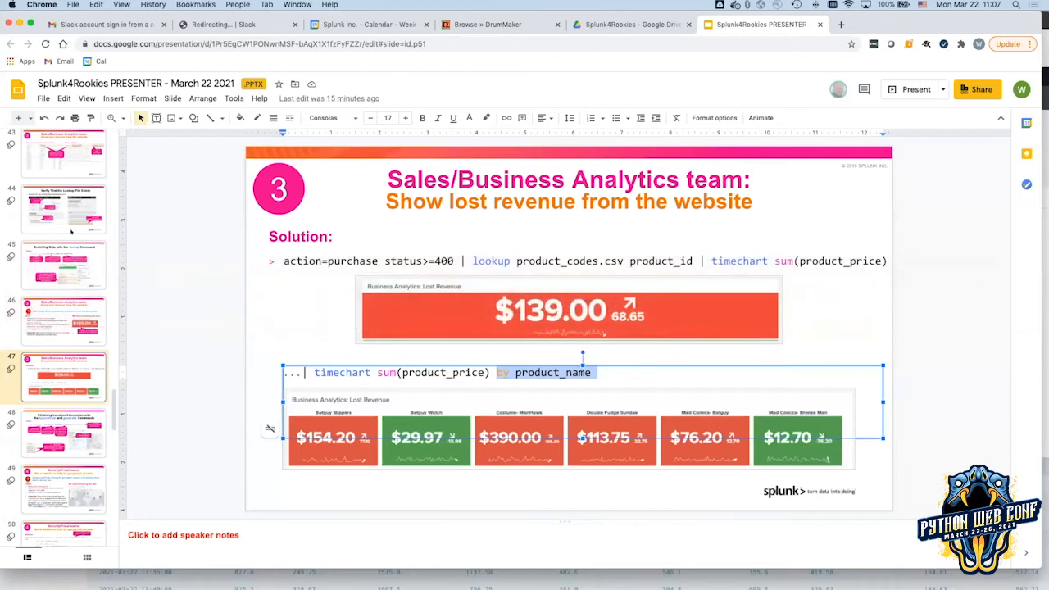
{"action": "scroll", "coordinate": [63, 249], "scroll_direction": "down", "scroll_amount": 5}
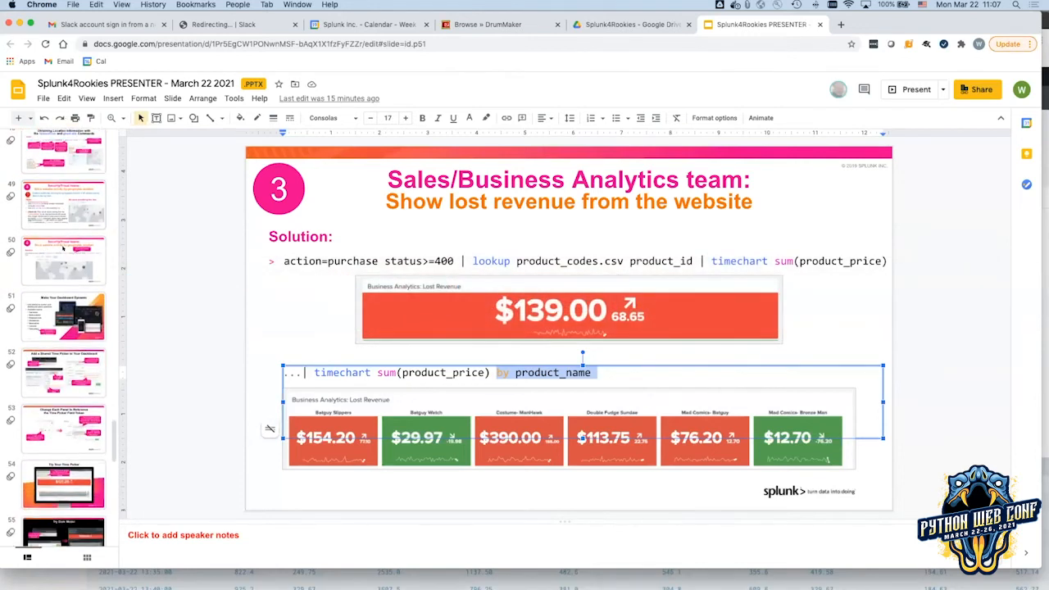
{"action": "scroll", "coordinate": [63, 248], "scroll_direction": "down", "scroll_amount": 7}
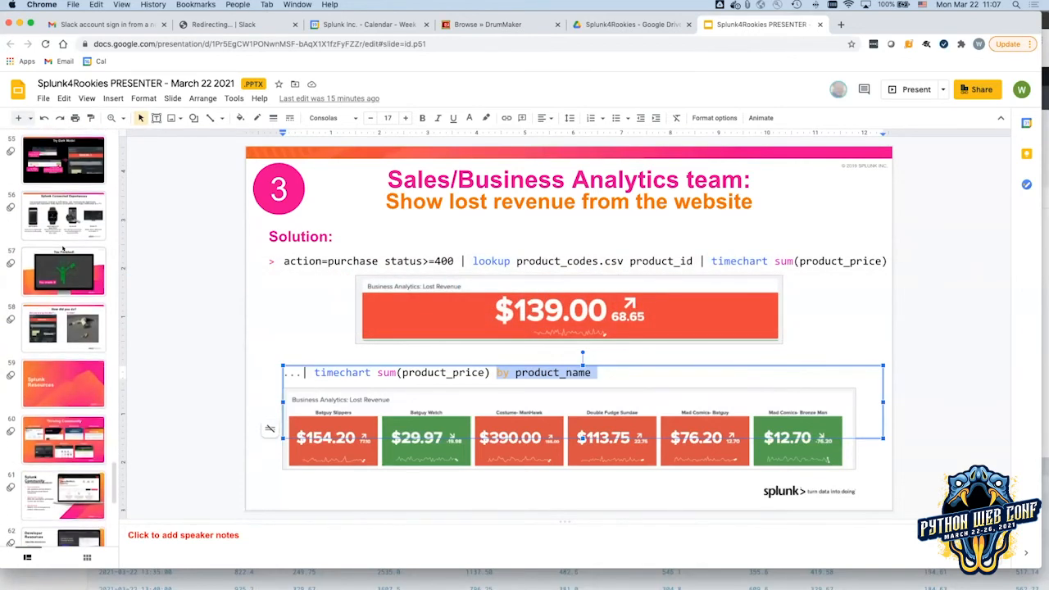
{"action": "scroll", "coordinate": [63, 249], "scroll_direction": "up", "scroll_amount": 12}
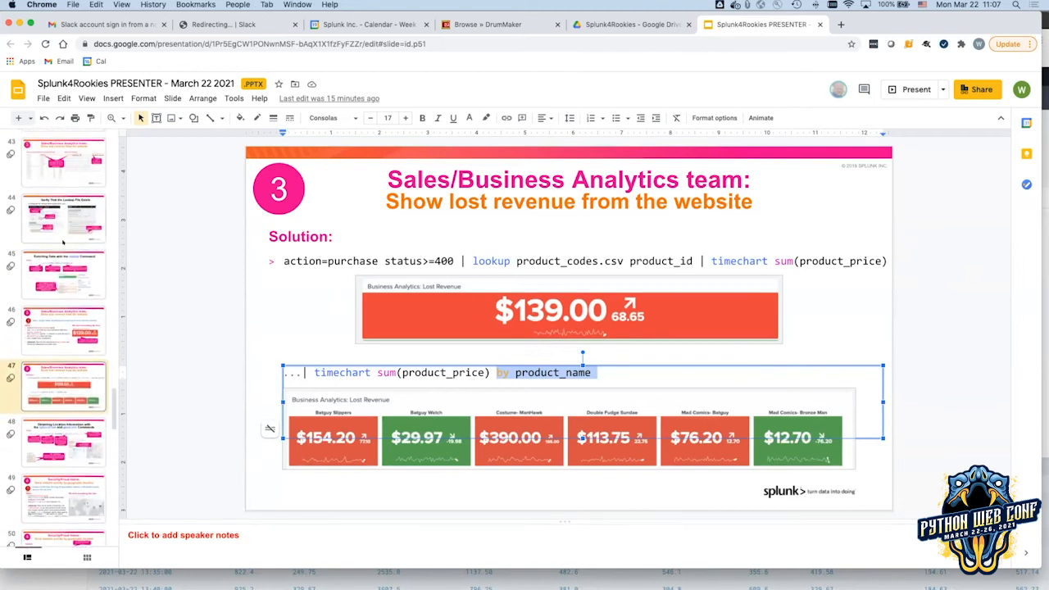
{"action": "scroll", "coordinate": [63, 242], "scroll_direction": "down", "scroll_amount": 3}
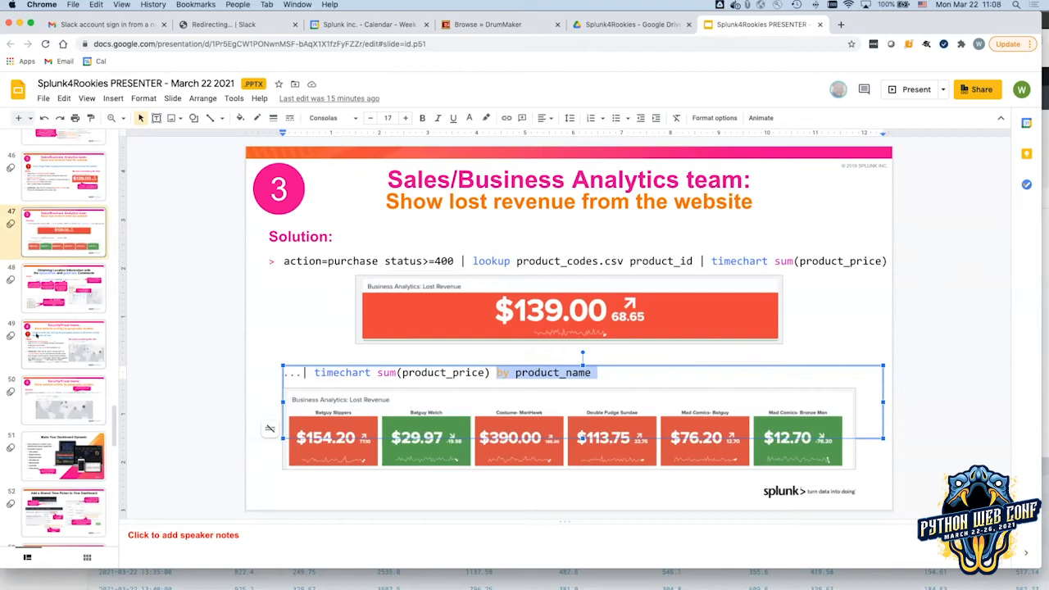
{"action": "left_click", "coordinate": [70, 293]}
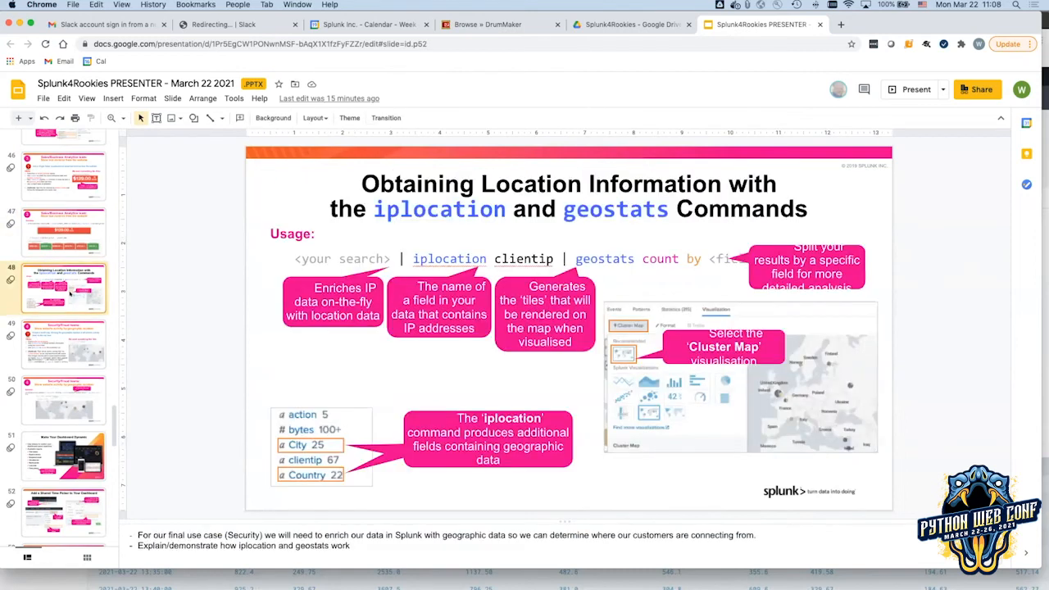
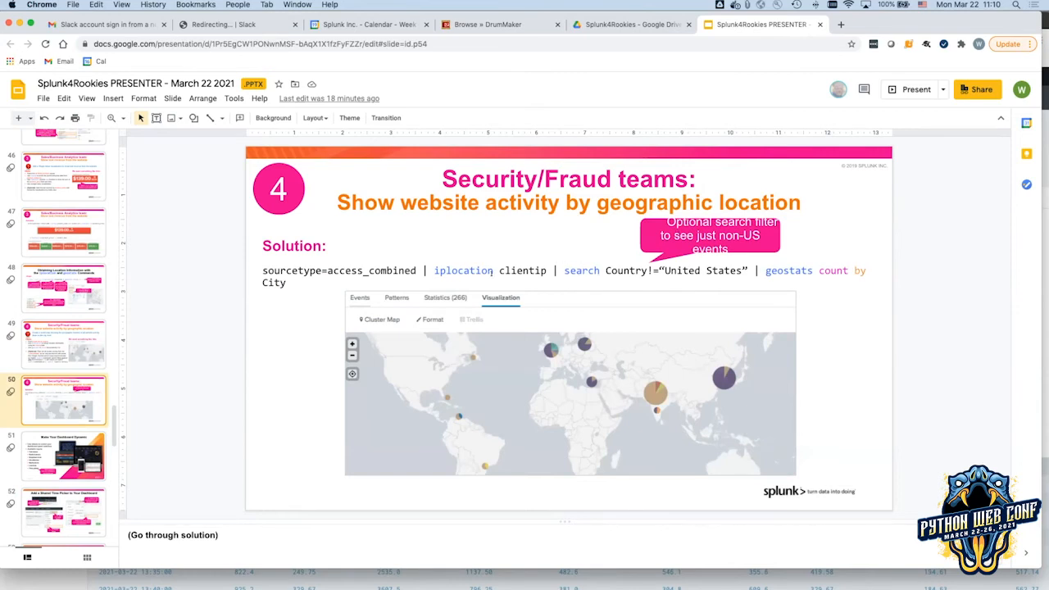
Copy the geostats query from iplocation through count by on slide 50.
{"action": "left_click_drag", "start_coordinate": [432, 271], "coordinate": [859, 272]}
{"action": "key", "text": "super+c"}
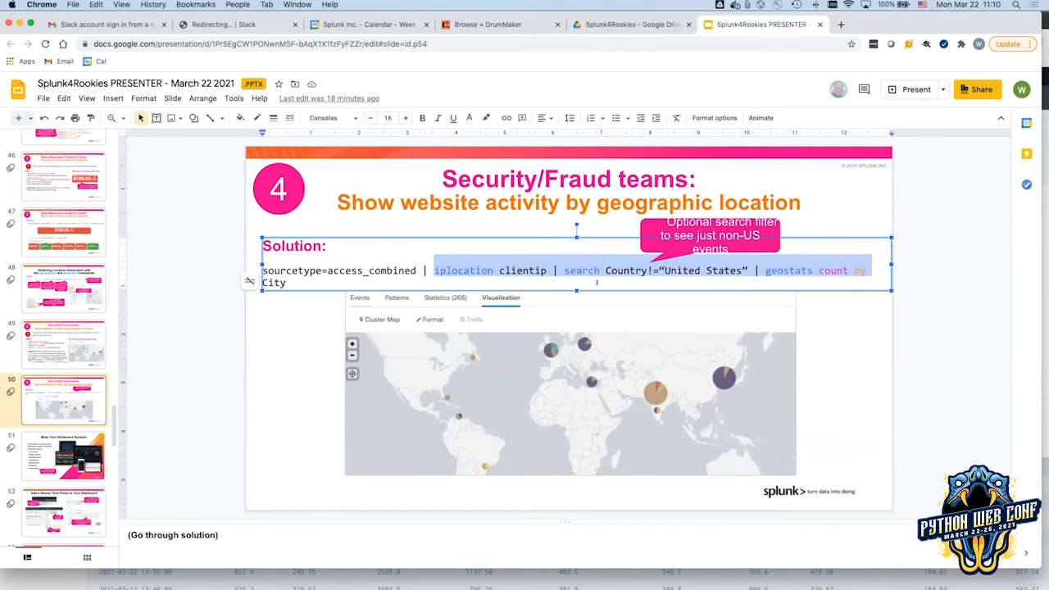
{"action": "key", "text": "super+Tab"}
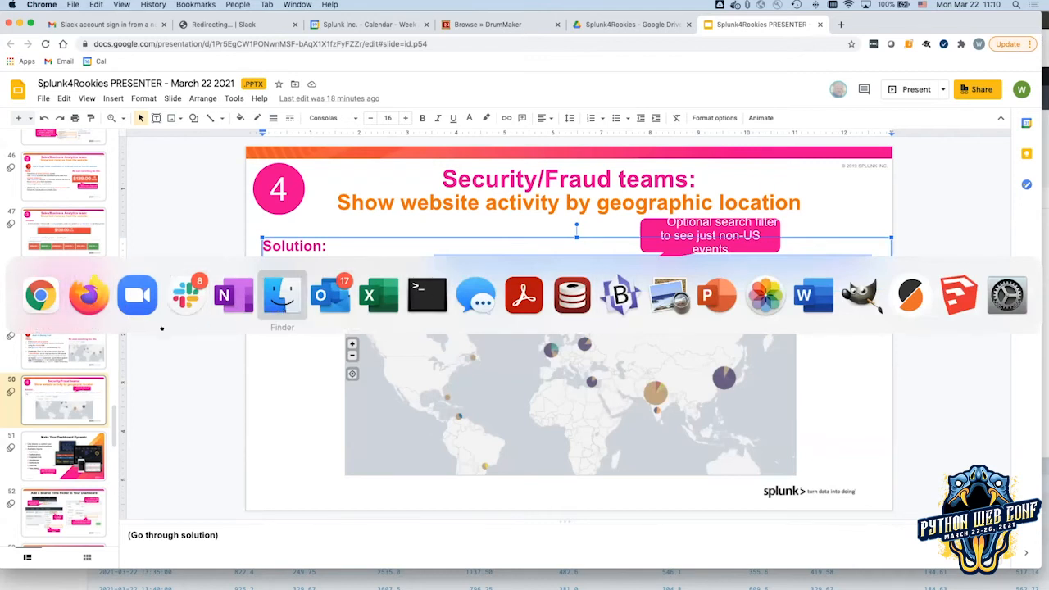
Replace the lookup/timechart clause with iplocation clientip | geostats count by City, drop the Country filter, and run.
{"action": "left_click", "coordinate": [97, 305]}
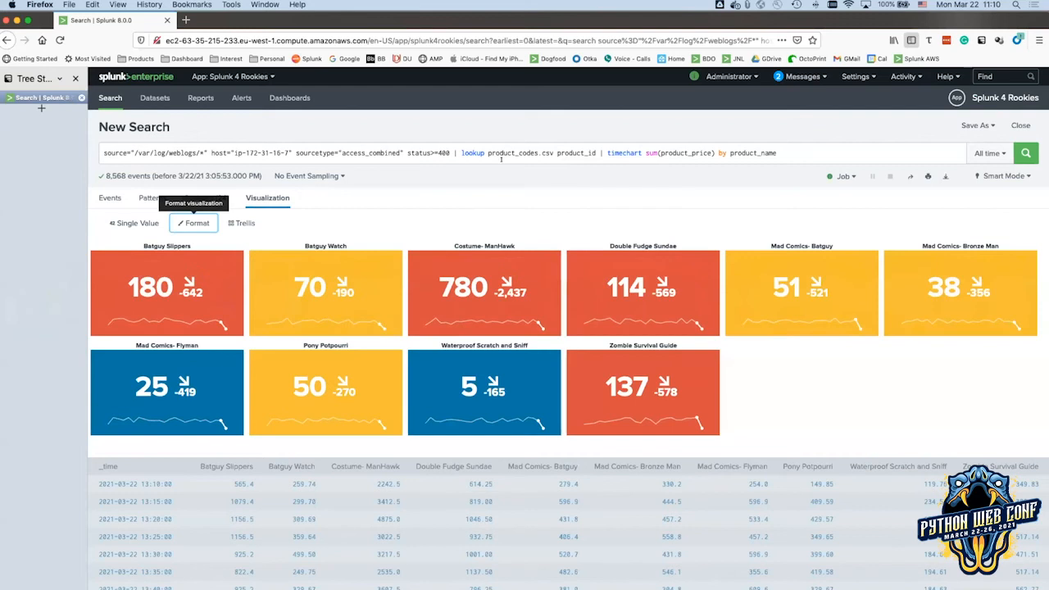
{"action": "left_click_drag", "start_coordinate": [453, 153], "coordinate": [791, 152]}
{"action": "key", "text": "super+v"}
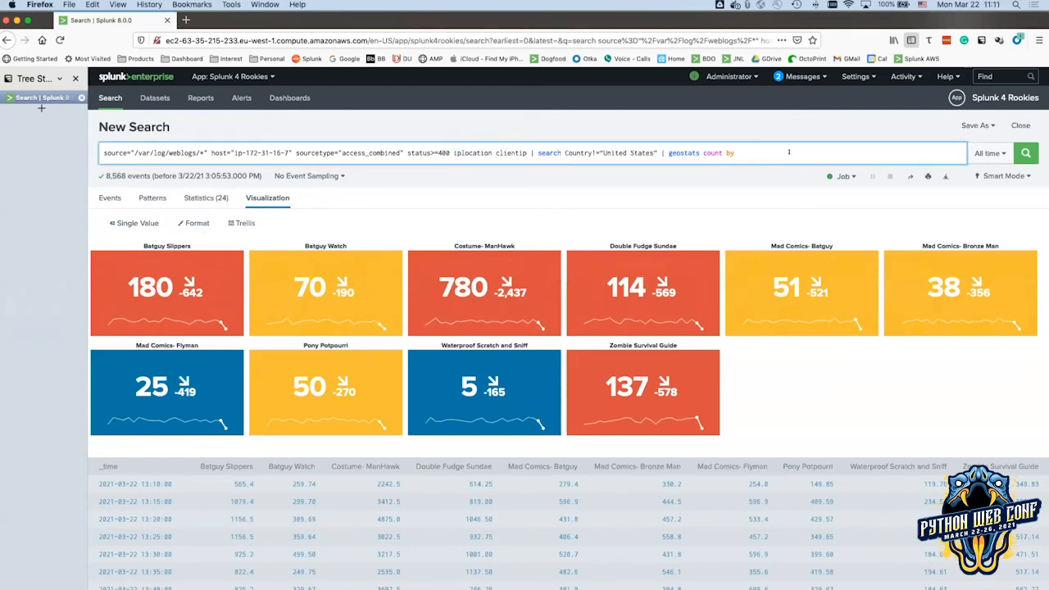
{"action": "type", "text": "Ci"}
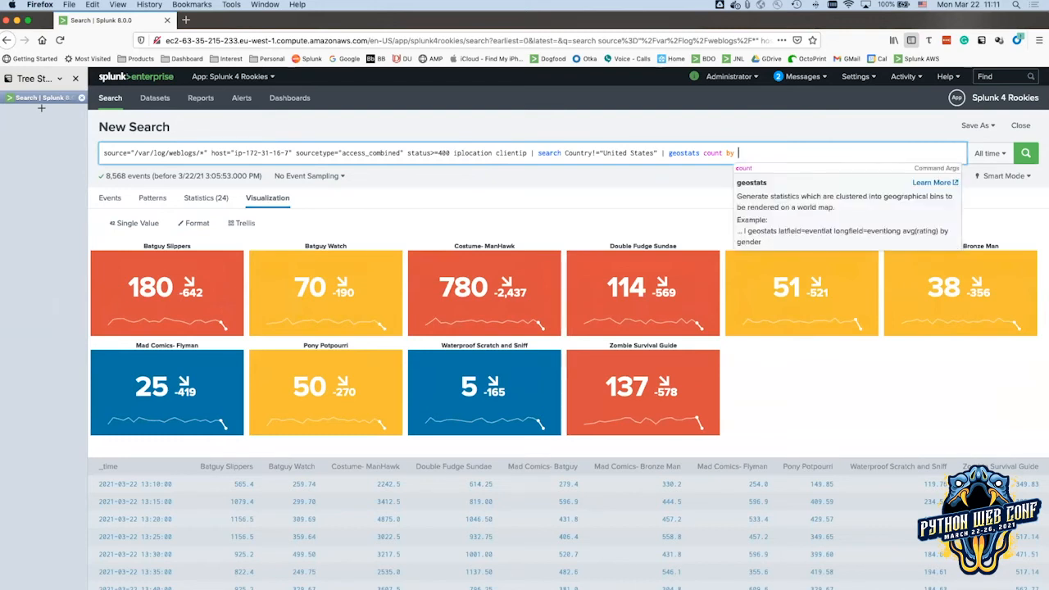
{"action": "type", "text": "ty"}
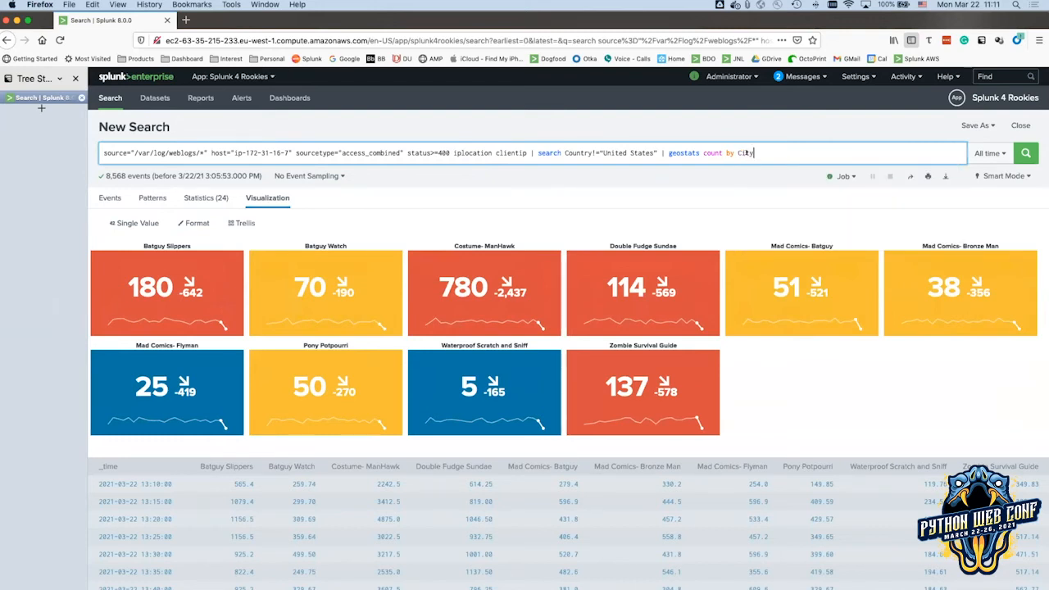
{"action": "left_click_drag", "start_coordinate": [537, 152], "coordinate": [660, 143]}
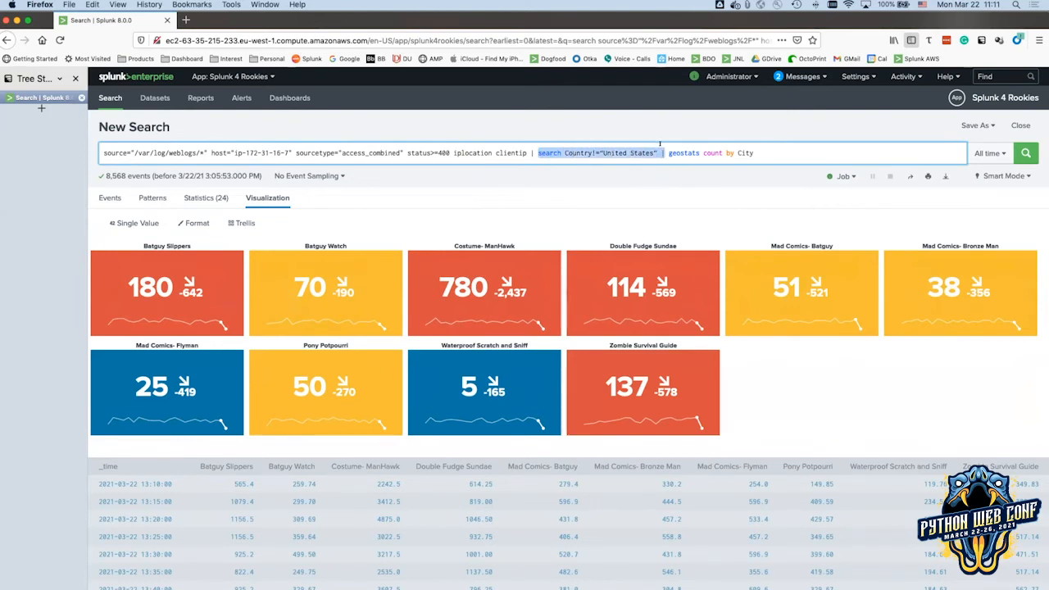
{"action": "key", "text": "BackSpace"}
{"action": "key", "text": "BackSpace"}
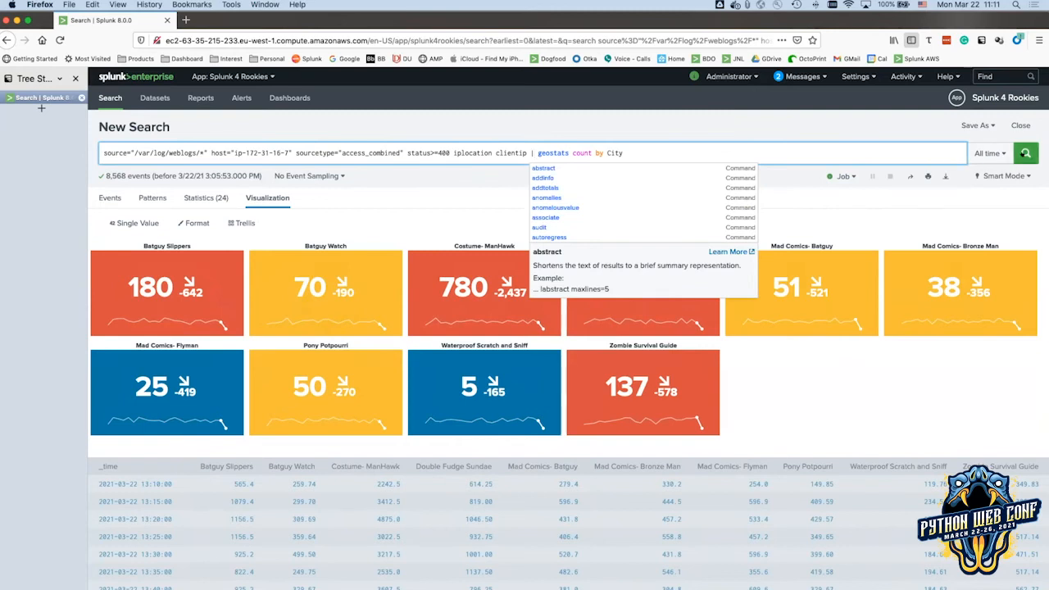
{"action": "left_click", "coordinate": [1025, 153]}
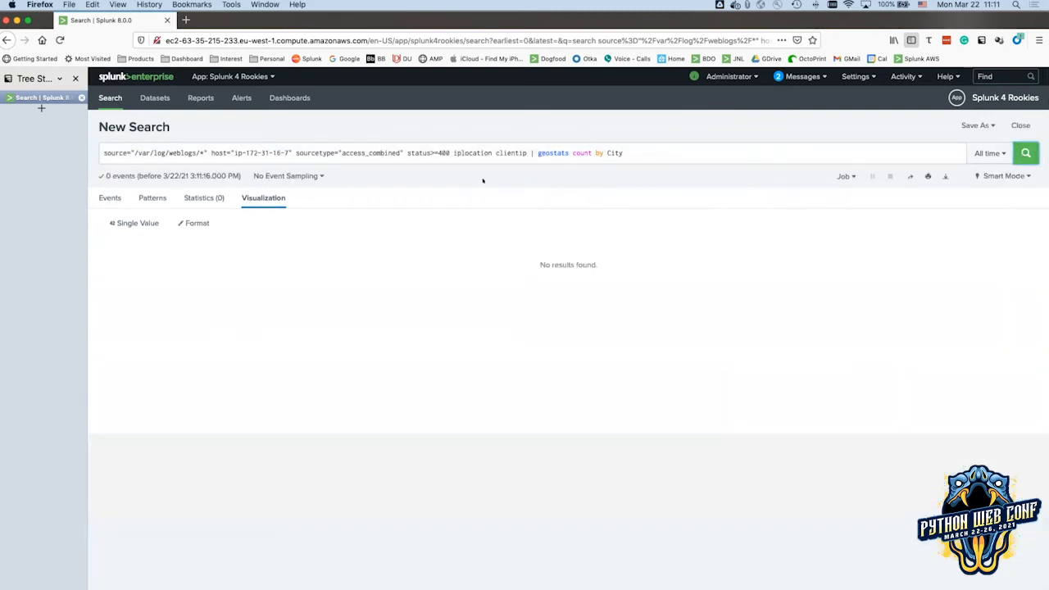
Insert the missing | before iplocation and rerun the search.
{"action": "left_click", "coordinate": [451, 153]}
{"action": "type", "text": "|"}
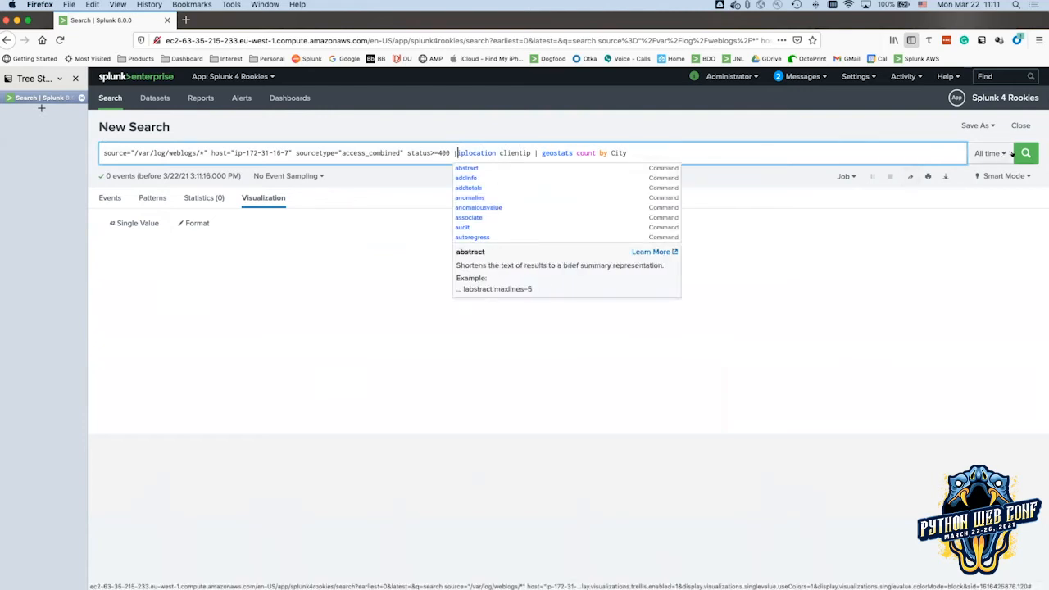
{"action": "left_click", "coordinate": [1023, 154]}
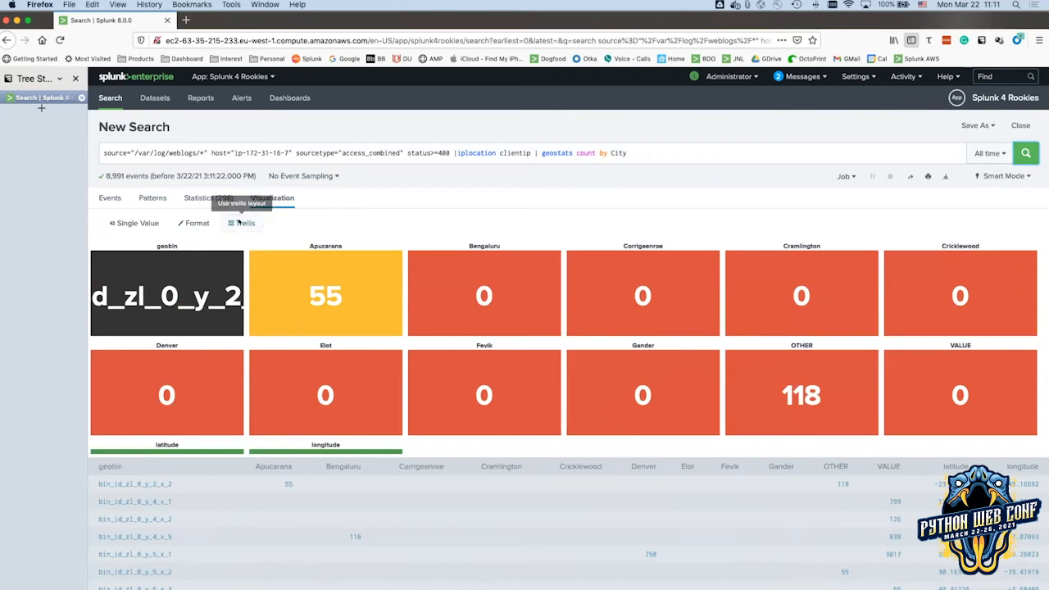
Rerun in Verbose Mode and review the 296-row statistics table of per-city counts.
{"action": "left_click", "coordinate": [107, 198]}
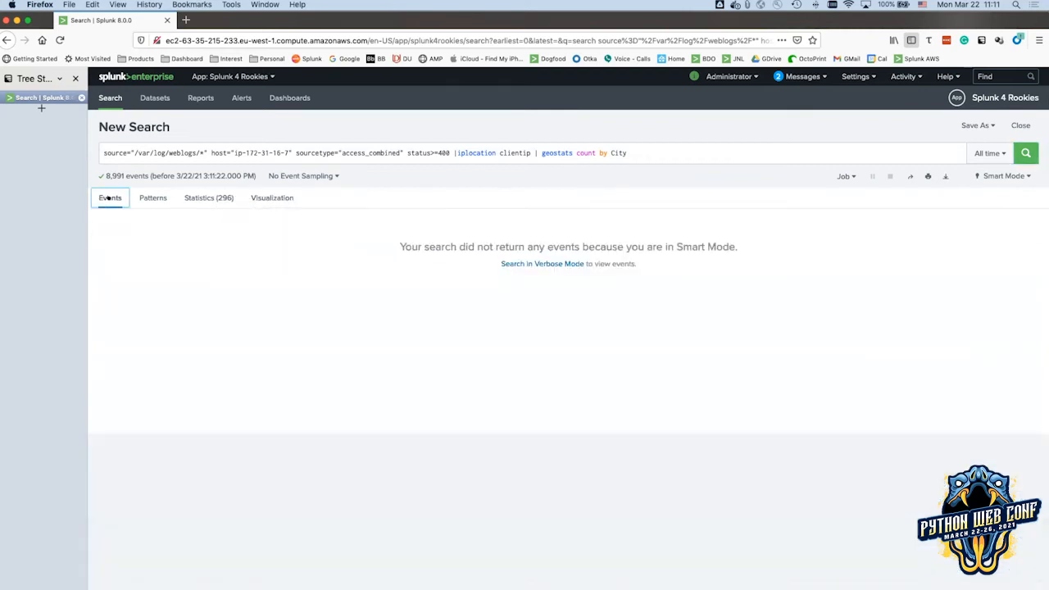
{"action": "left_click", "coordinate": [1007, 175]}
{"action": "left_click", "coordinate": [975, 275]}
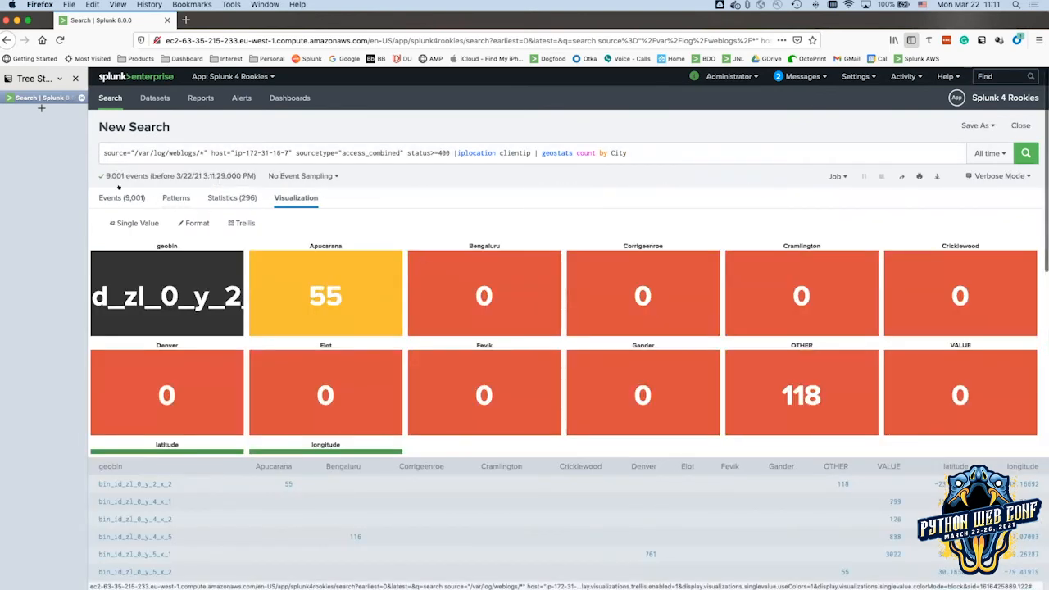
{"action": "left_click", "coordinate": [223, 197]}
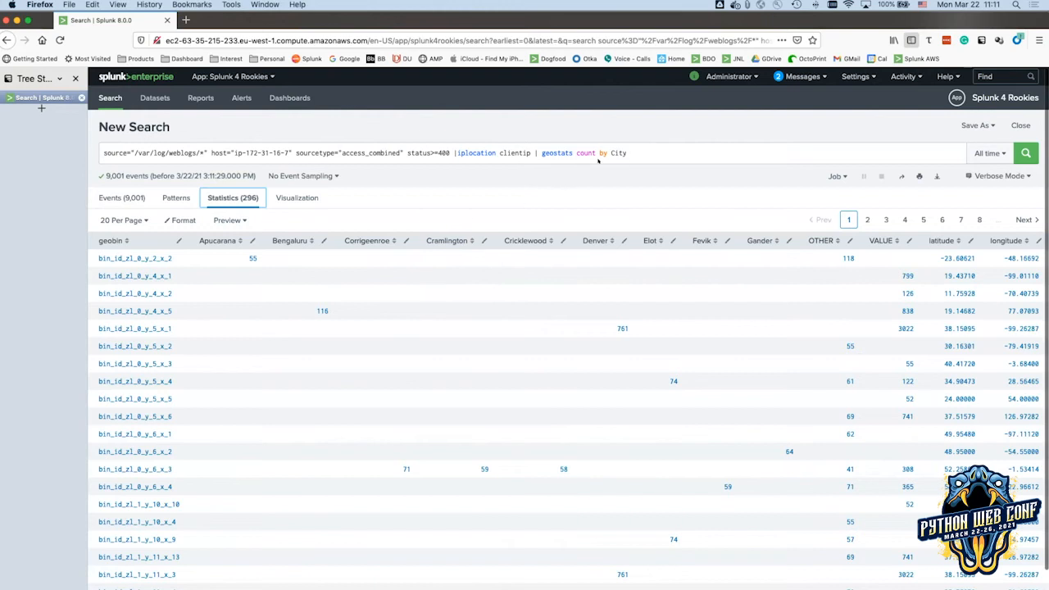
{"action": "left_click", "coordinate": [282, 197]}
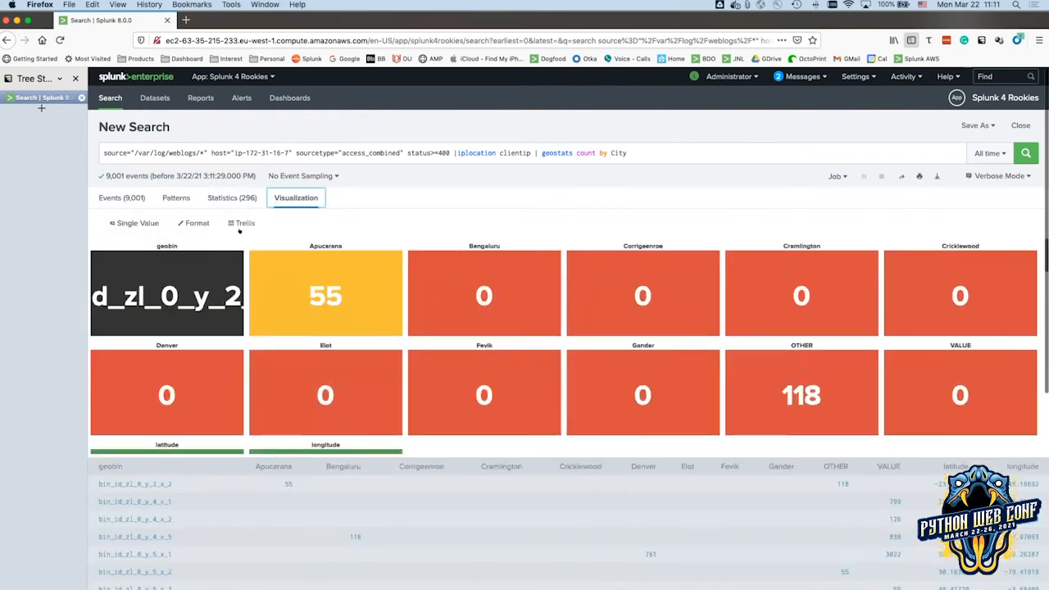
{"action": "left_click", "coordinate": [123, 223]}
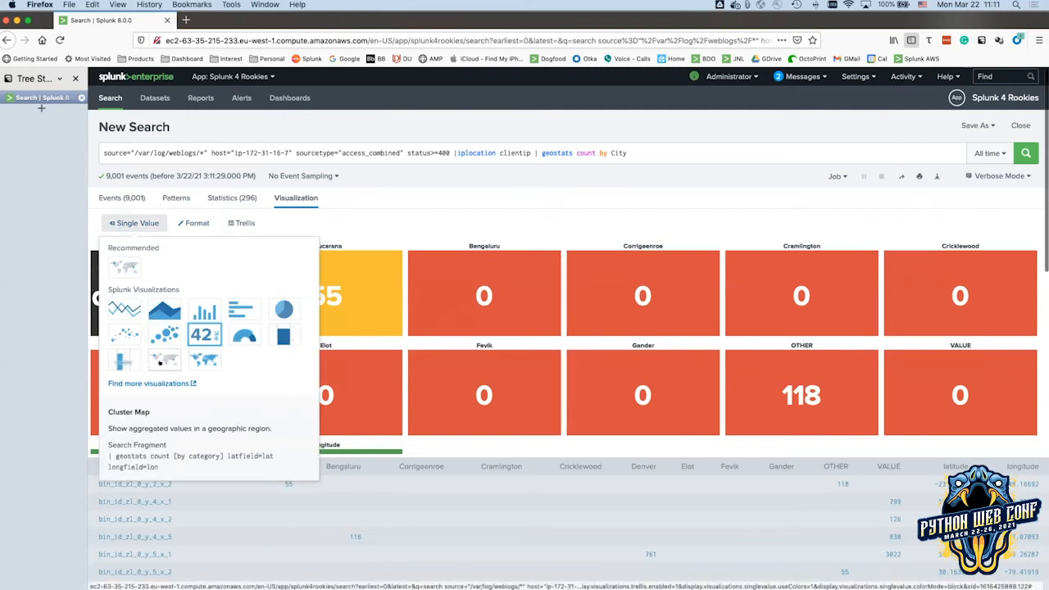
Show the results as a Cluster Map and zoom into the Wichita, Kansas cluster.
{"action": "left_click", "coordinate": [160, 360]}
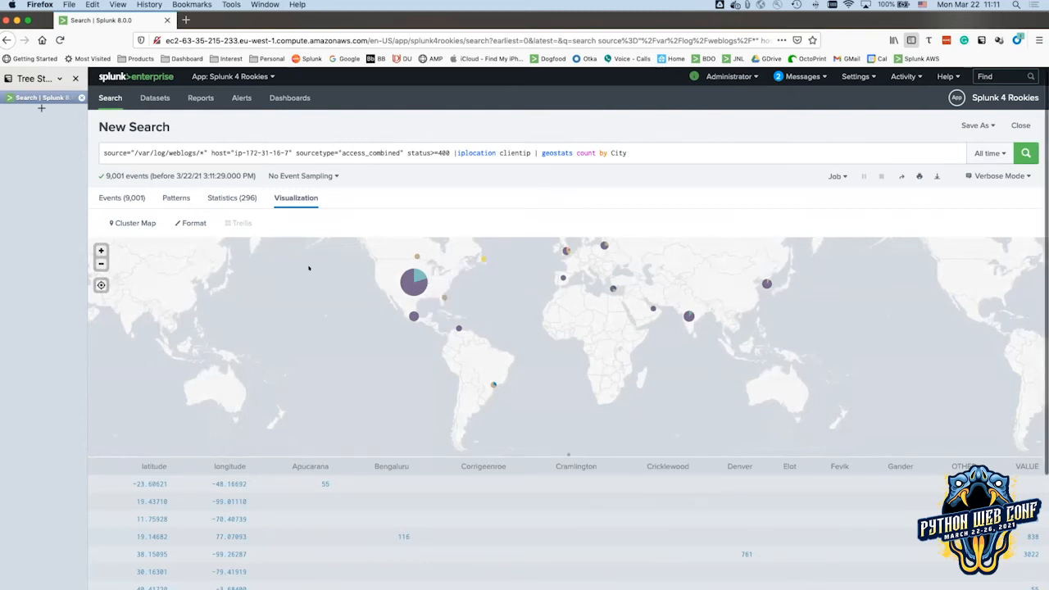
{"action": "left_click", "coordinate": [100, 251]}
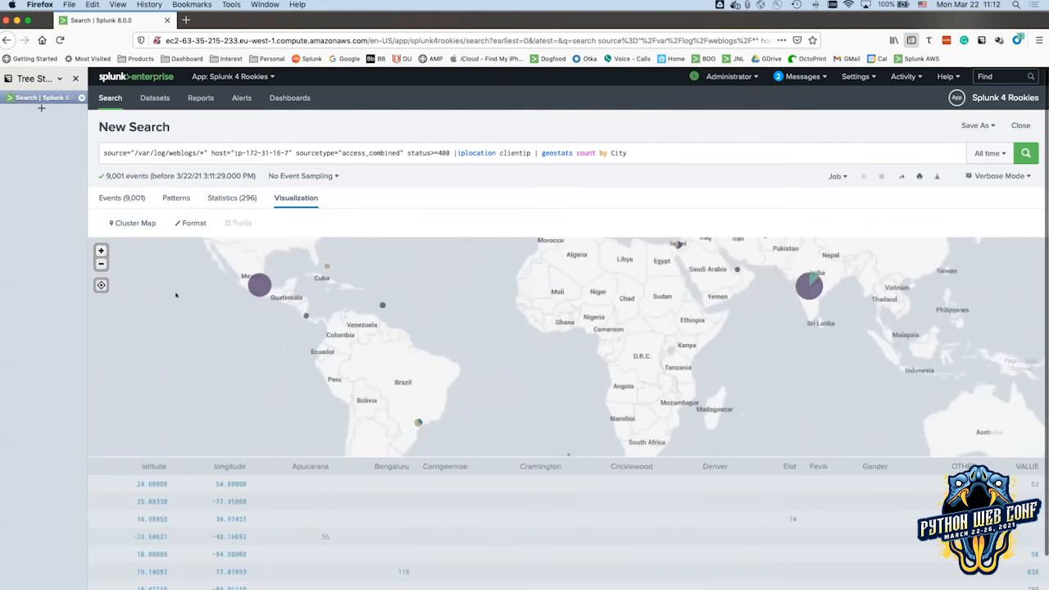
{"action": "left_click_drag", "start_coordinate": [241, 327], "coordinate": [325, 391]}
{"action": "left_click_drag", "start_coordinate": [384, 334], "coordinate": [388, 363]}
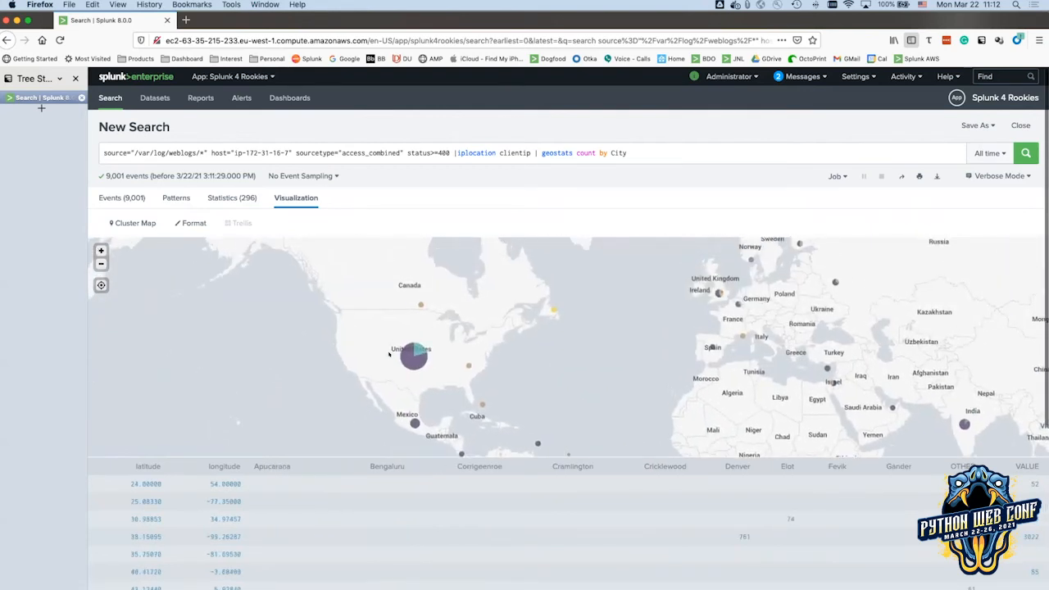
{"action": "left_click", "coordinate": [101, 250]}
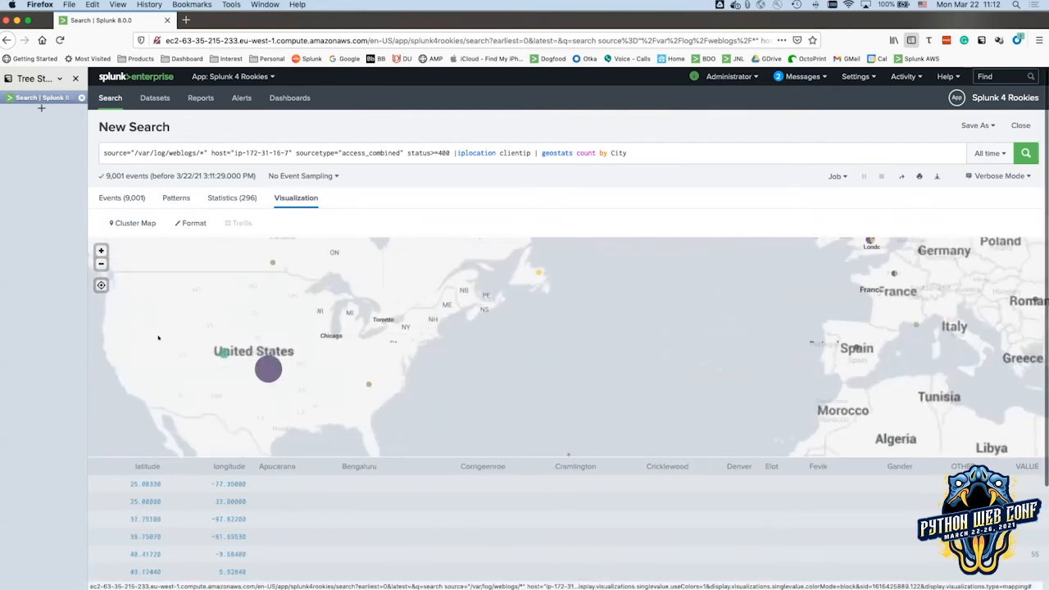
{"action": "left_click_drag", "start_coordinate": [166, 340], "coordinate": [265, 330]}
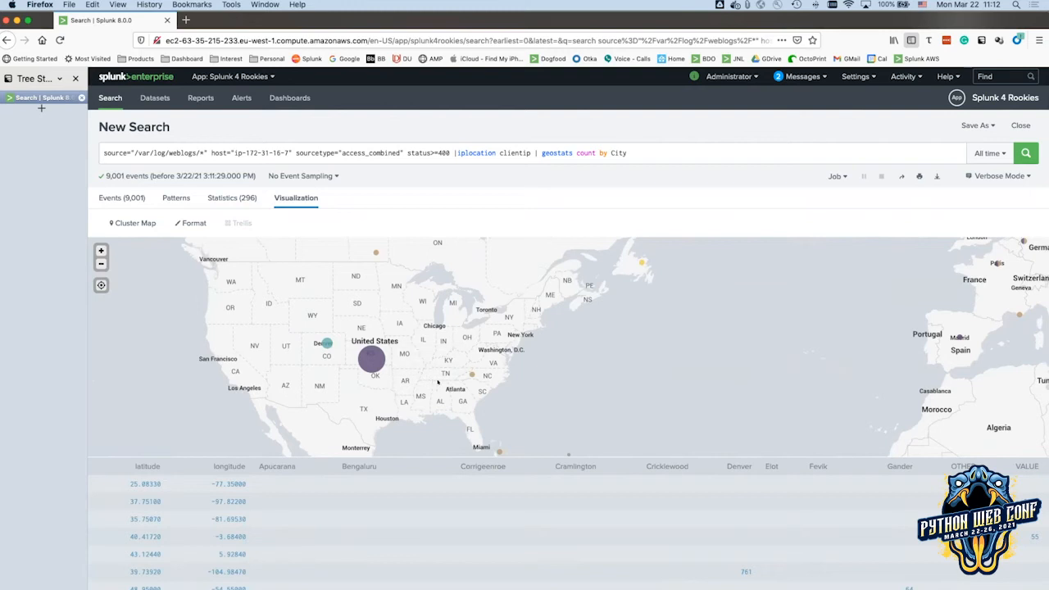
{"action": "left_click", "coordinate": [100, 251]}
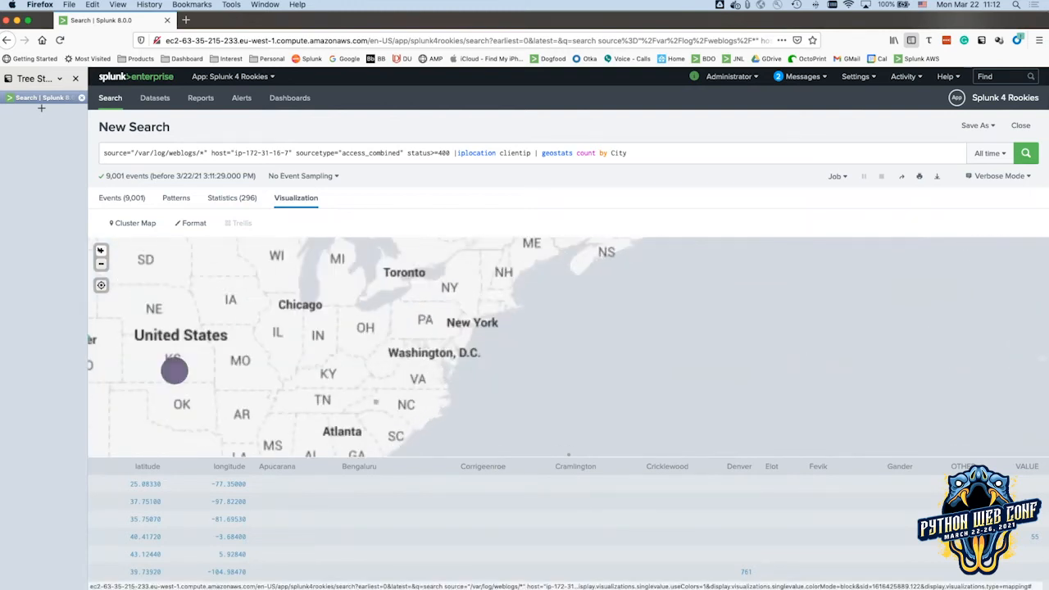
{"action": "left_click_drag", "start_coordinate": [197, 335], "coordinate": [382, 328]}
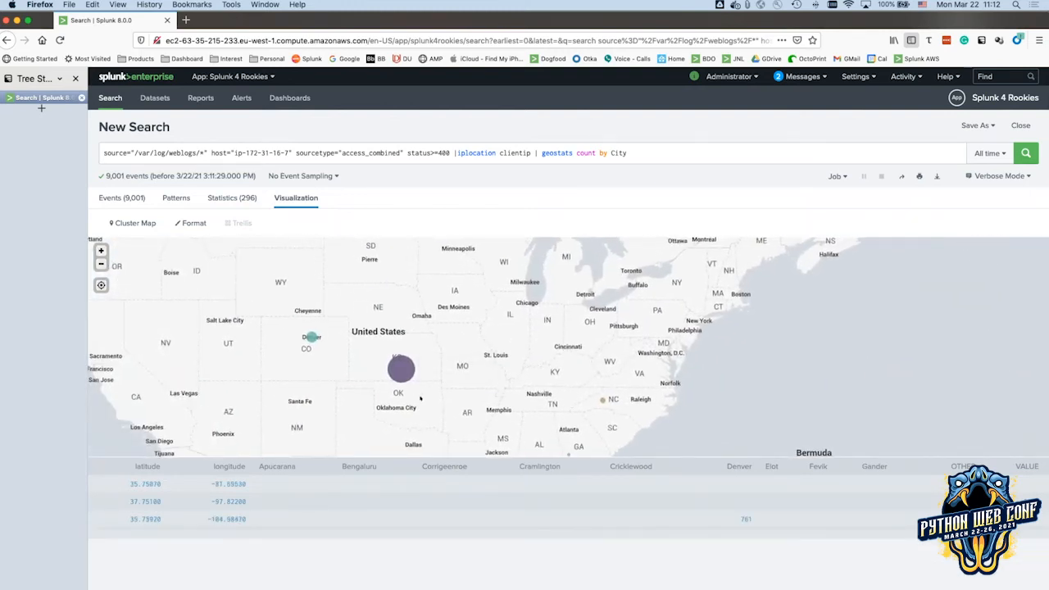
{"action": "left_click_drag", "start_coordinate": [419, 398], "coordinate": [415, 333]}
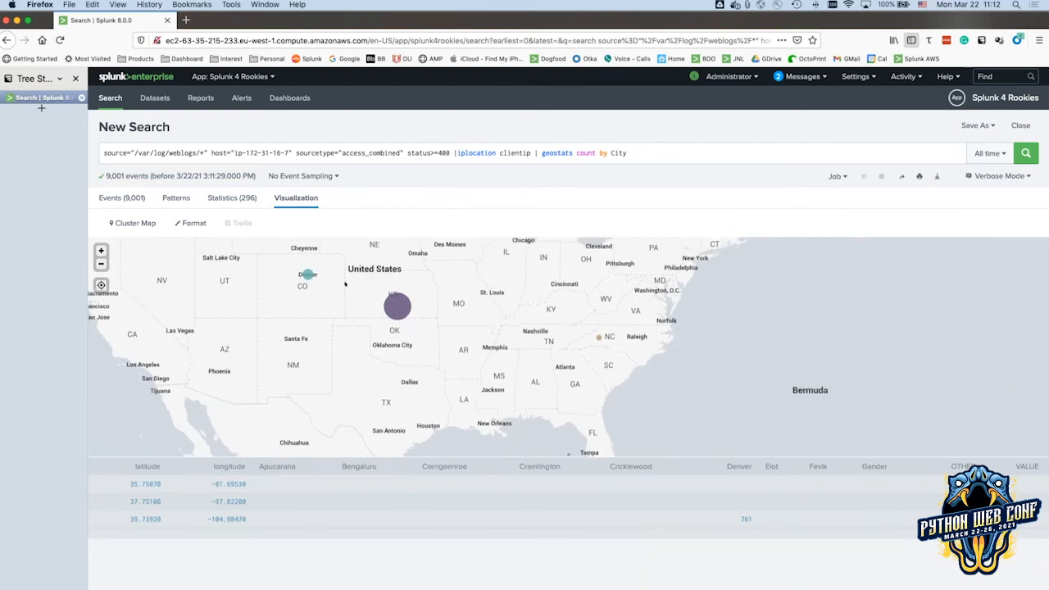
{"action": "left_click", "coordinate": [101, 251]}
{"action": "left_click_drag", "start_coordinate": [218, 343], "coordinate": [431, 394]}
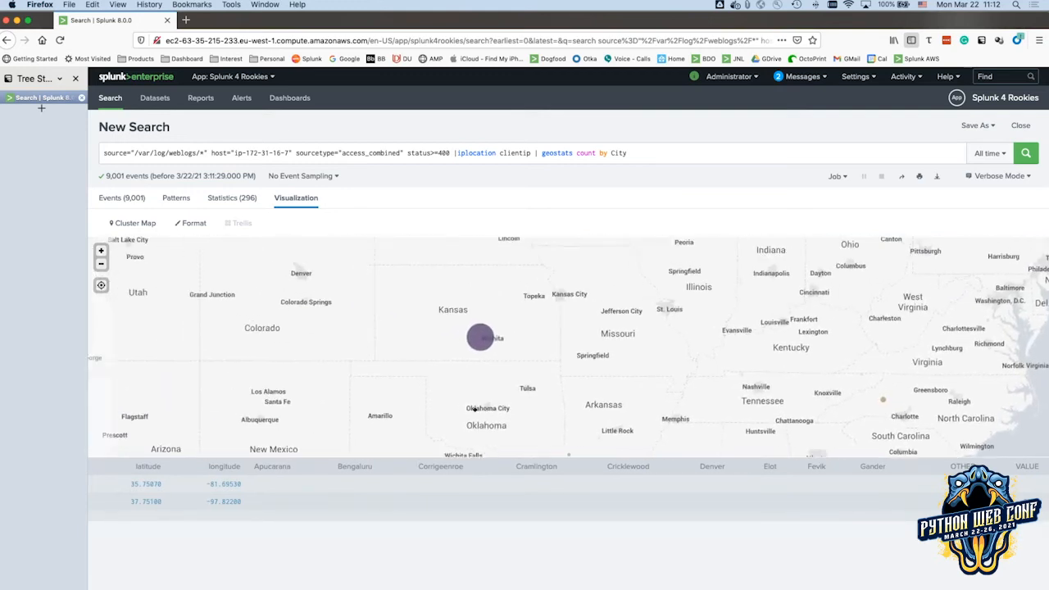
{"action": "left_click", "coordinate": [101, 251]}
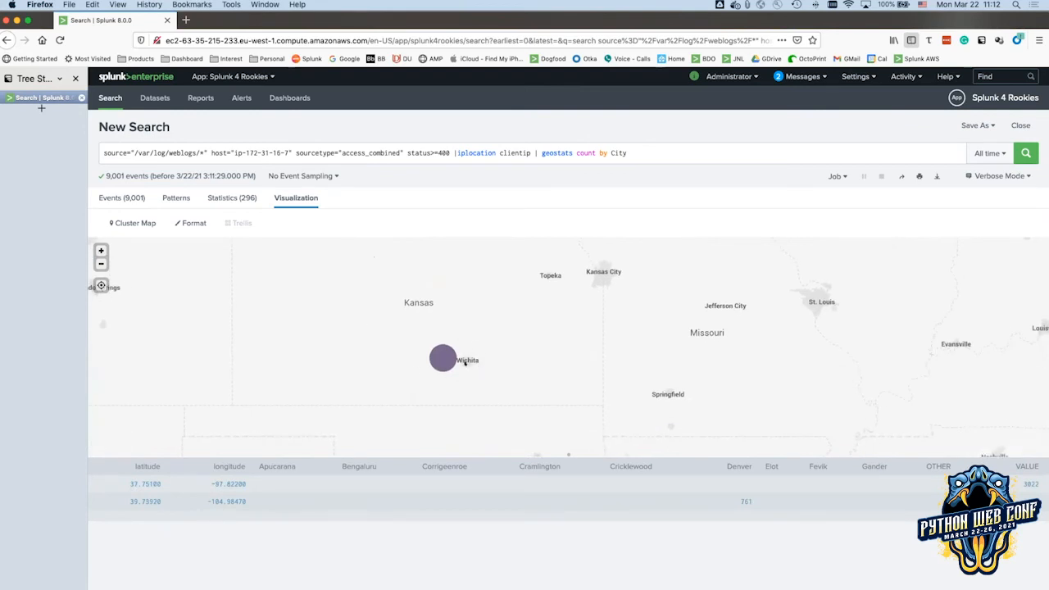
Zoom the cluster map back out to a world view and inspect the bubble values.
{"action": "left_click", "coordinate": [101, 264]}
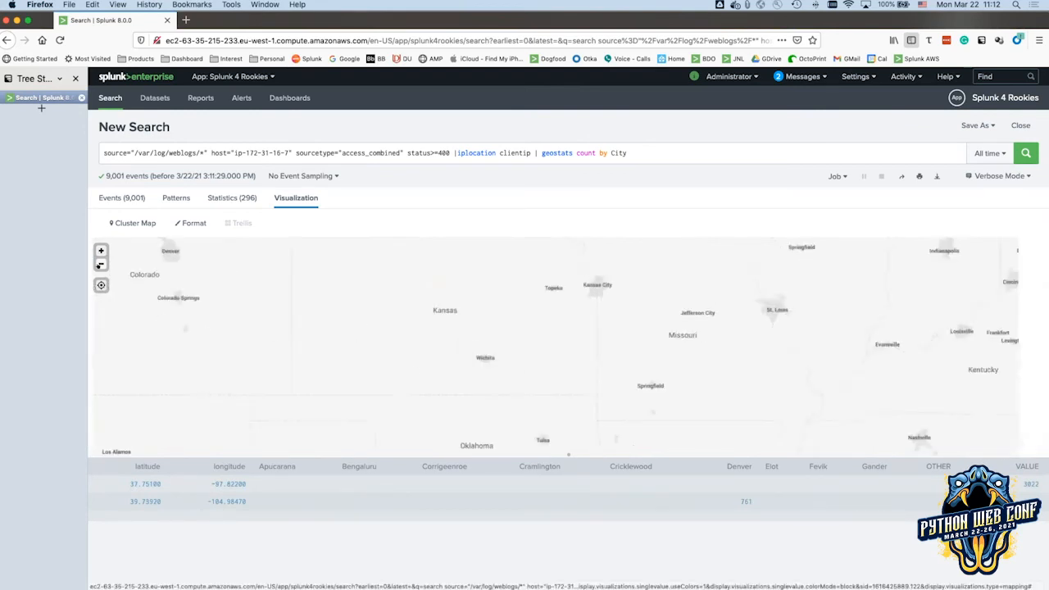
{"action": "left_click", "coordinate": [101, 264]}
{"action": "left_click", "coordinate": [101, 264]}
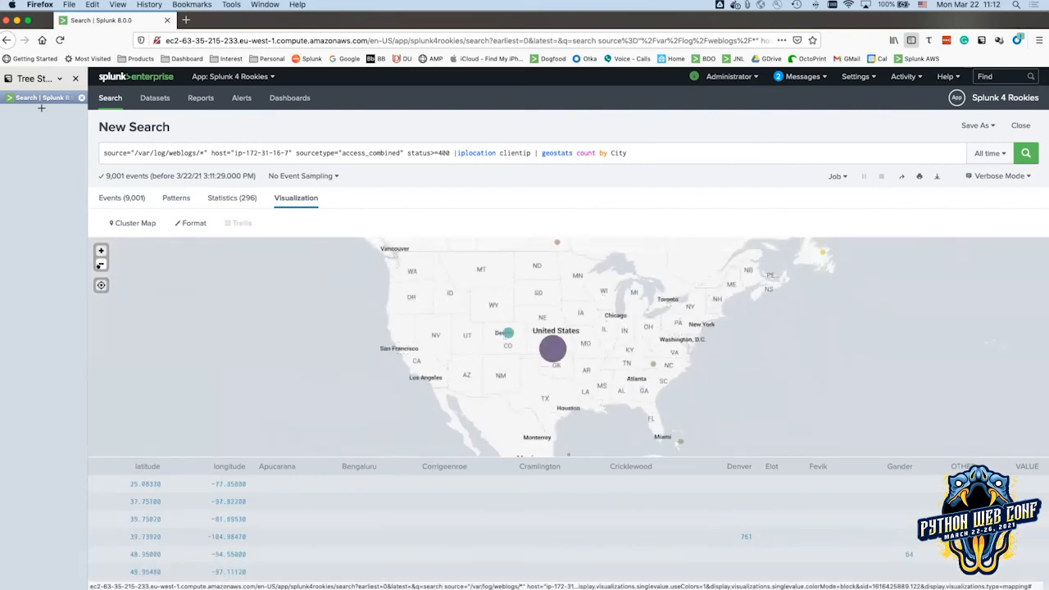
{"action": "left_click", "coordinate": [101, 264]}
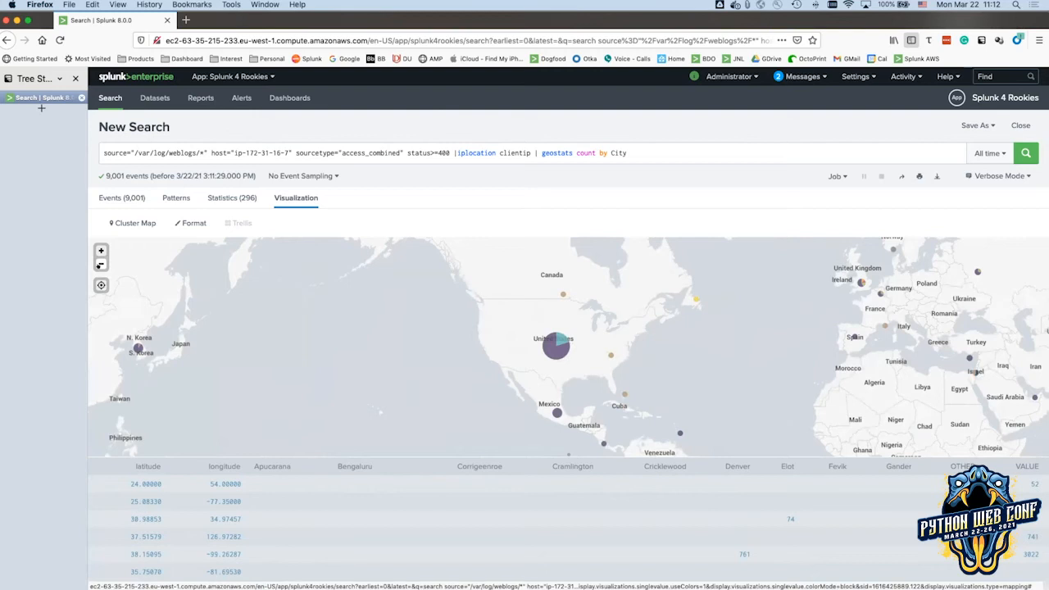
{"action": "mouse_move", "coordinate": [547, 347]}
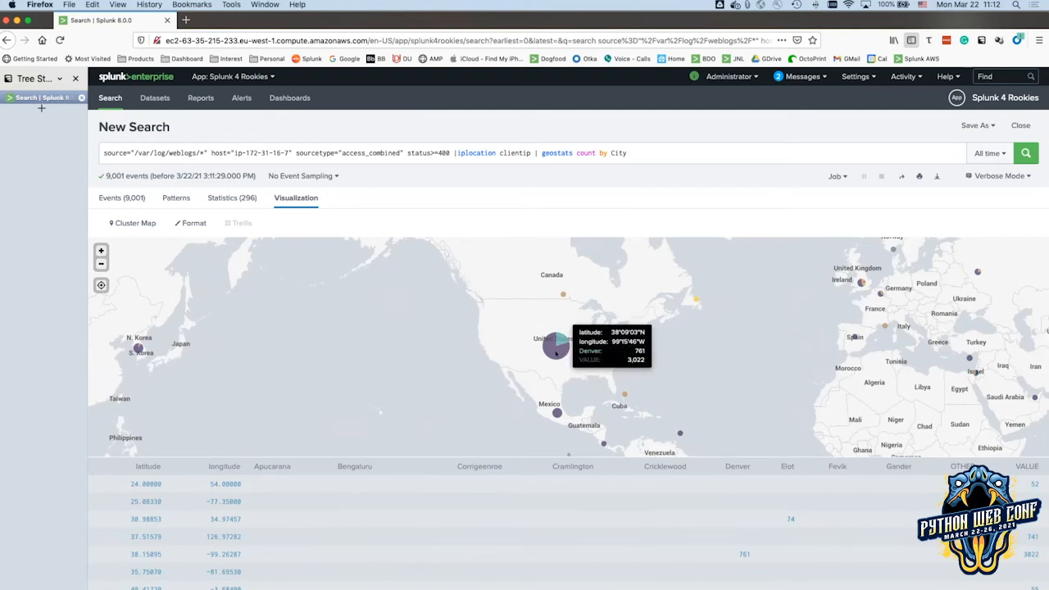
{"action": "mouse_move", "coordinate": [556, 410]}
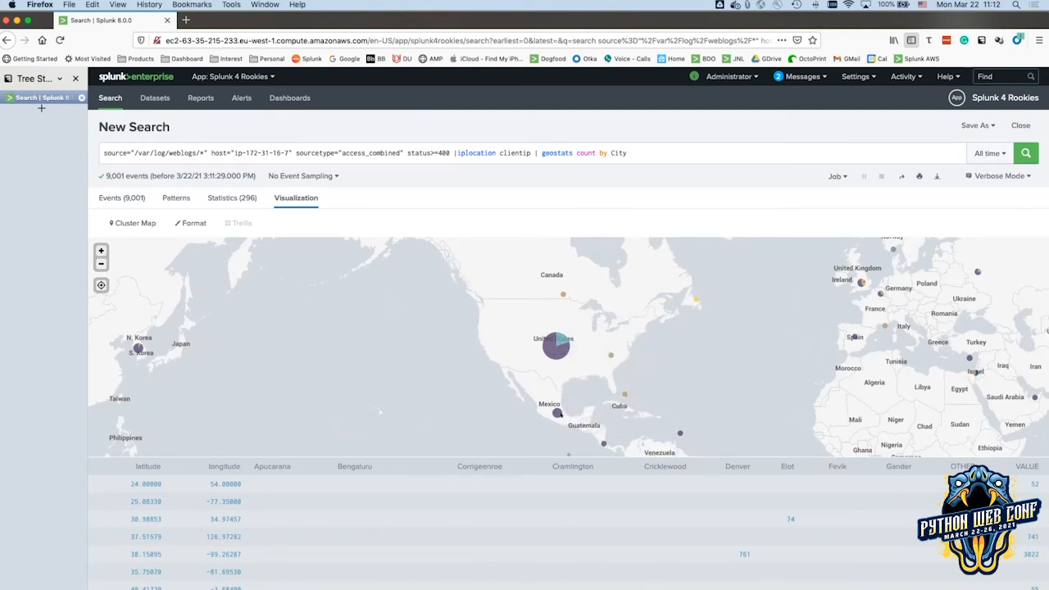
{"action": "mouse_move", "coordinate": [679, 433]}
Add search Country!="United States" | before geostats and run the filtered search.
{"action": "left_click", "coordinate": [537, 152]}
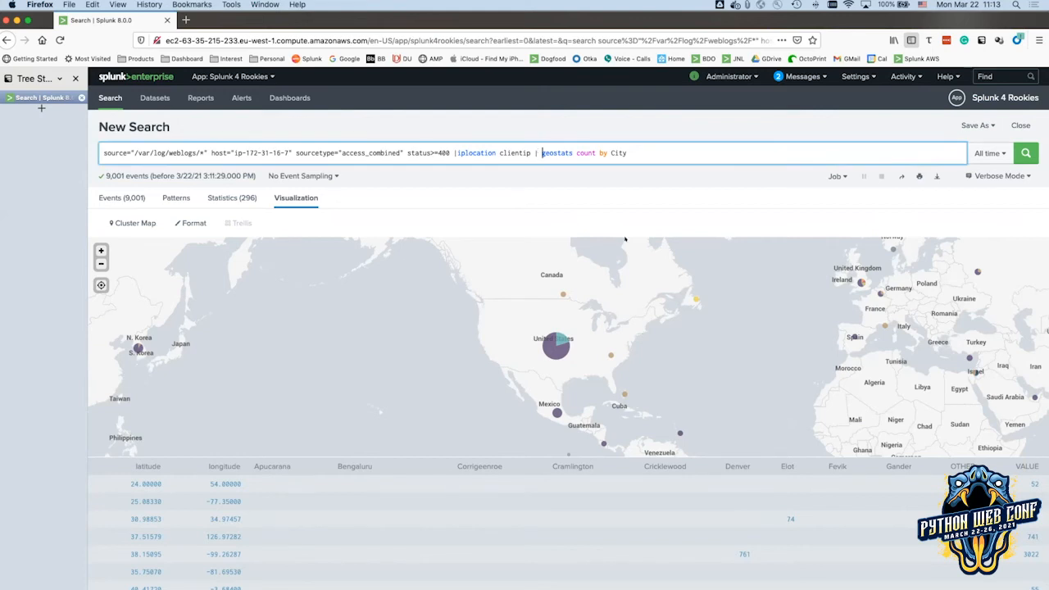
{"action": "type", "text": "search Country!=\"United States\" |"}
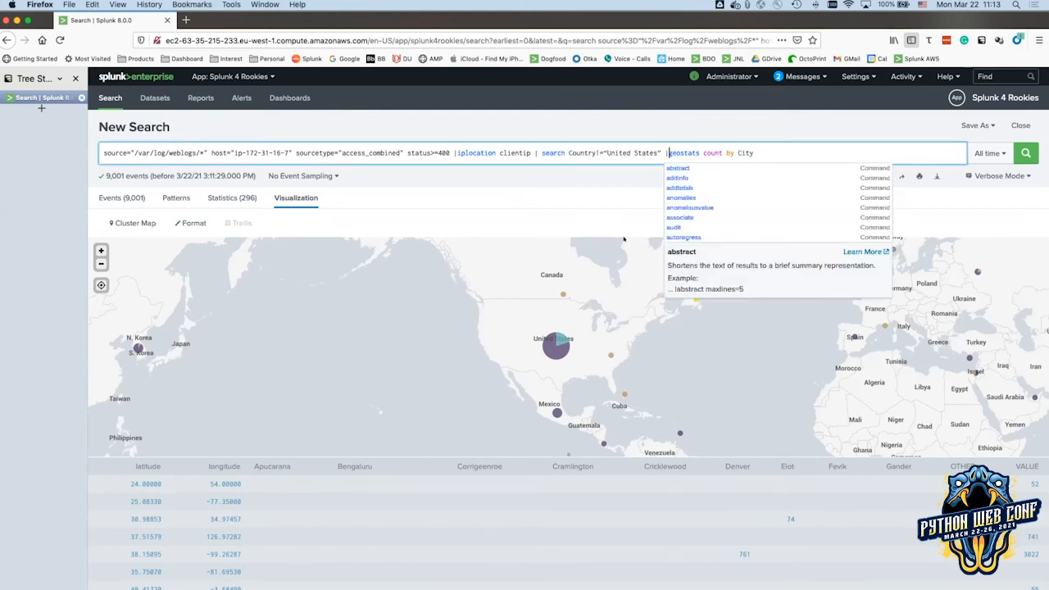
{"action": "key", "text": "Return"}
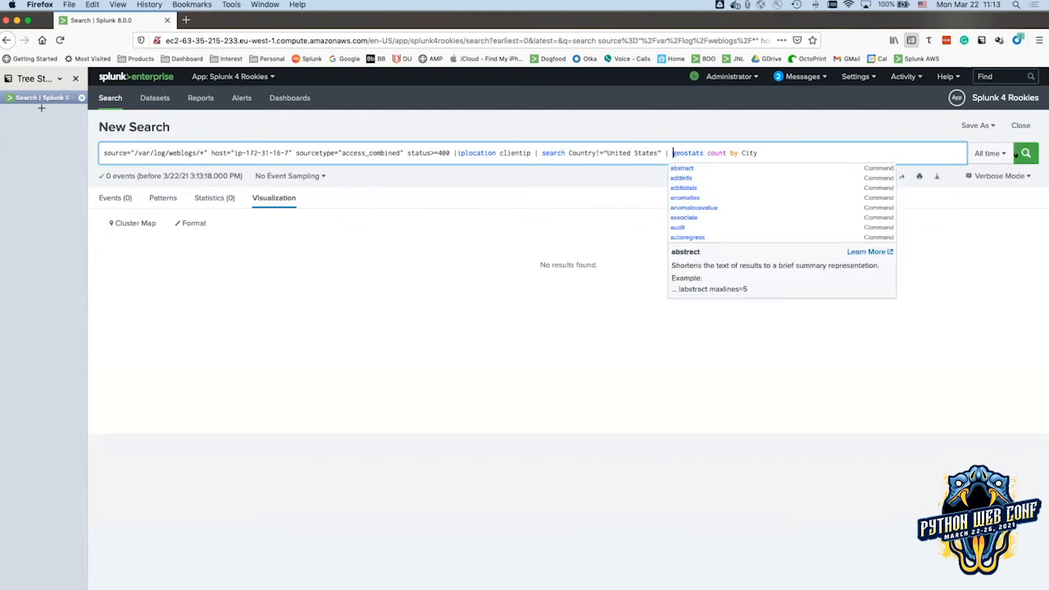
{"action": "left_click", "coordinate": [1017, 154]}
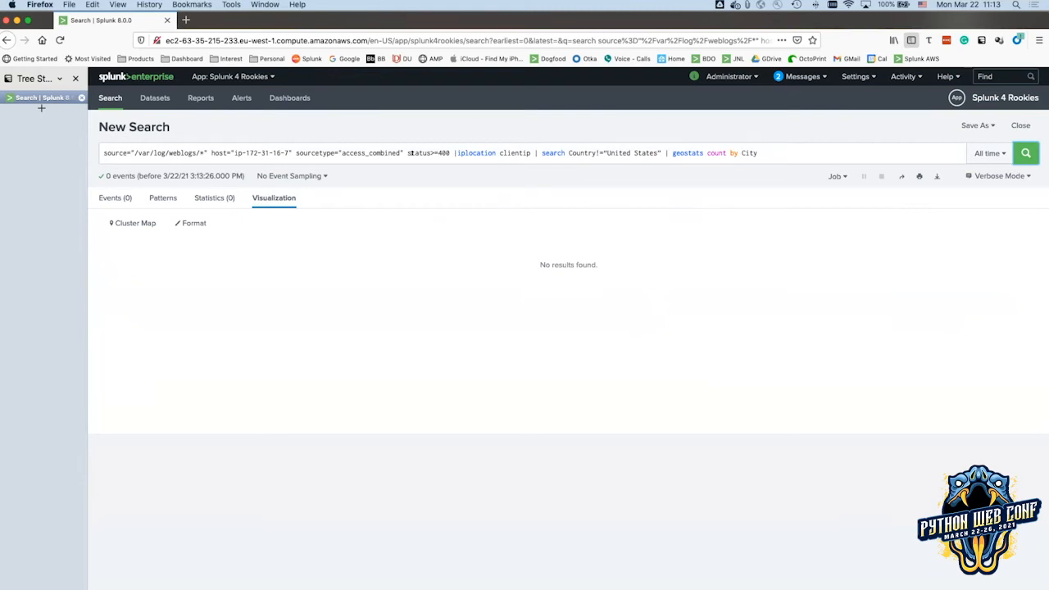
Remove the status>=400 condition from the query and rerun it.
{"action": "left_click_drag", "start_coordinate": [405, 152], "coordinate": [449, 152]}
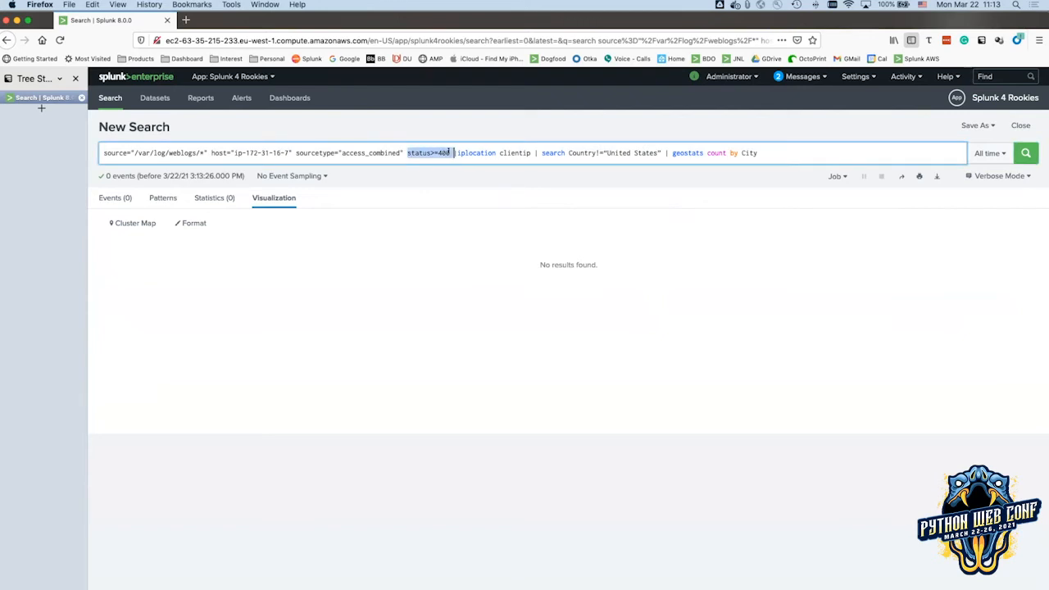
{"action": "key", "text": "BackSpace"}
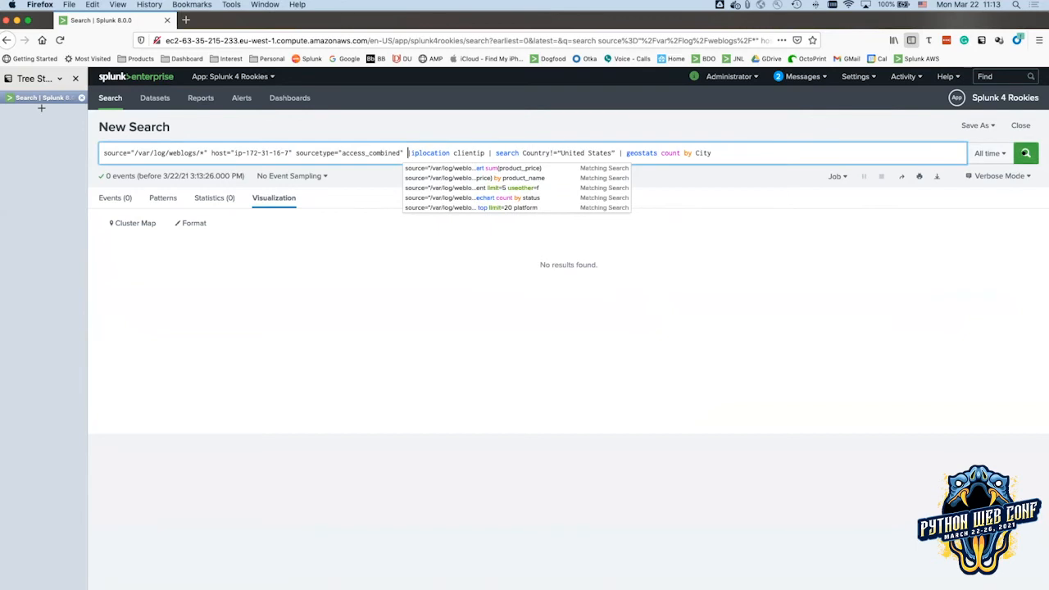
{"action": "left_click", "coordinate": [1025, 152]}
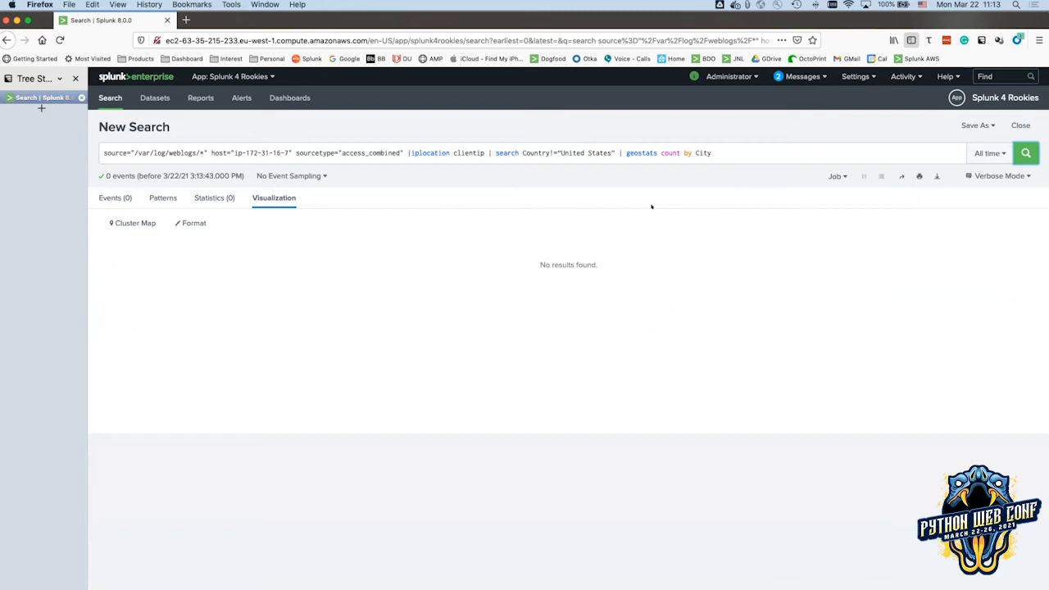
Delete the Country!="United States" filter and rerun, mapping 22,001 events worldwide.
{"action": "left_click_drag", "start_coordinate": [492, 152], "coordinate": [625, 146]}
{"action": "key", "text": "BackSpace"}
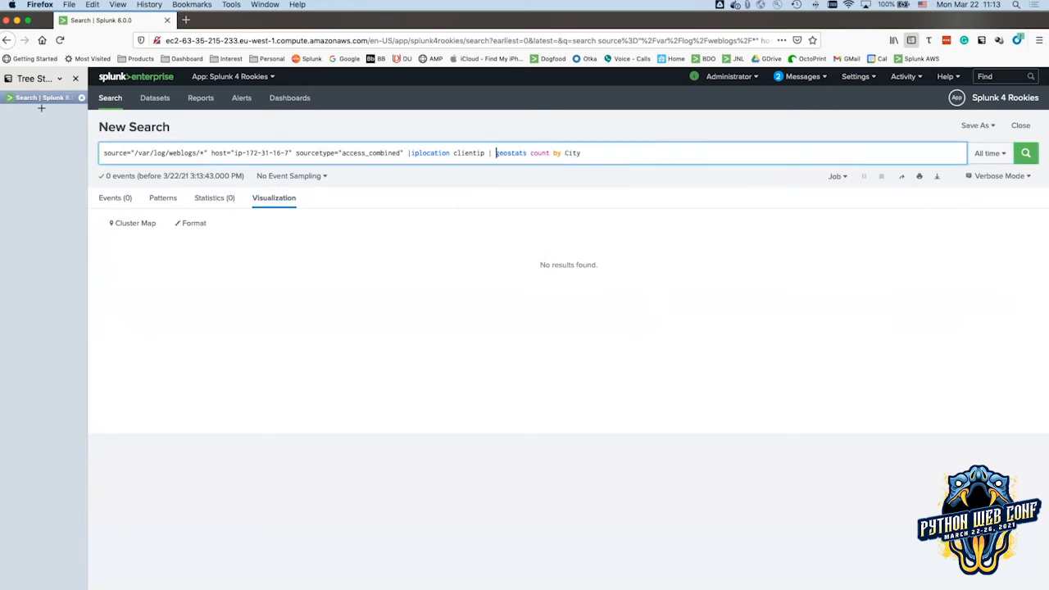
{"action": "left_click", "coordinate": [1015, 146]}
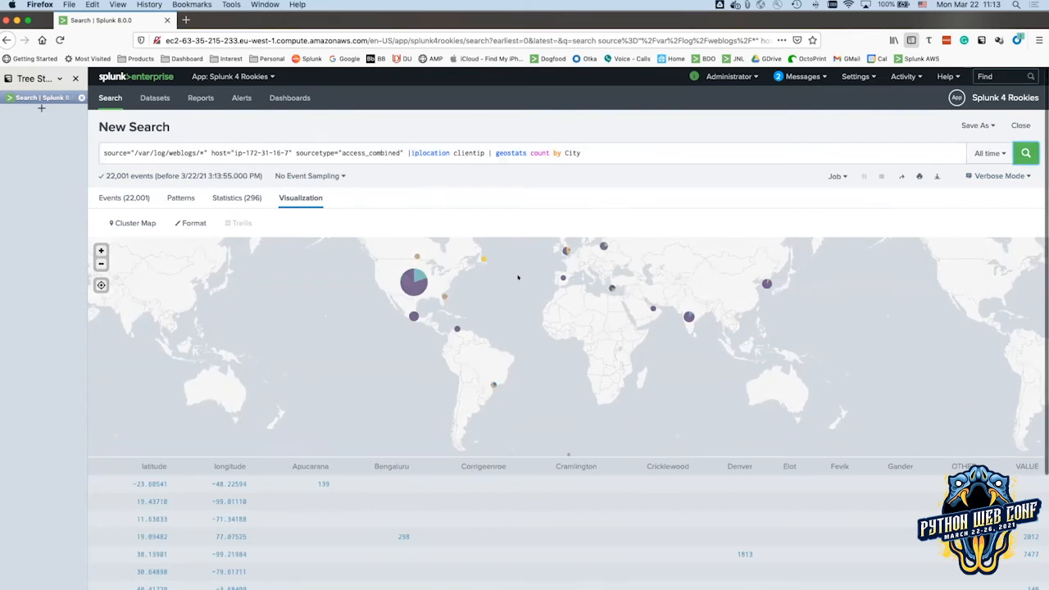
{"action": "mouse_move", "coordinate": [518, 279]}
{"action": "left_mouse_down"}
{"action": "mouse_move", "coordinate": [513, 337]}
{"action": "mouse_move", "coordinate": [528, 293]}
{"action": "left_mouse_up"}
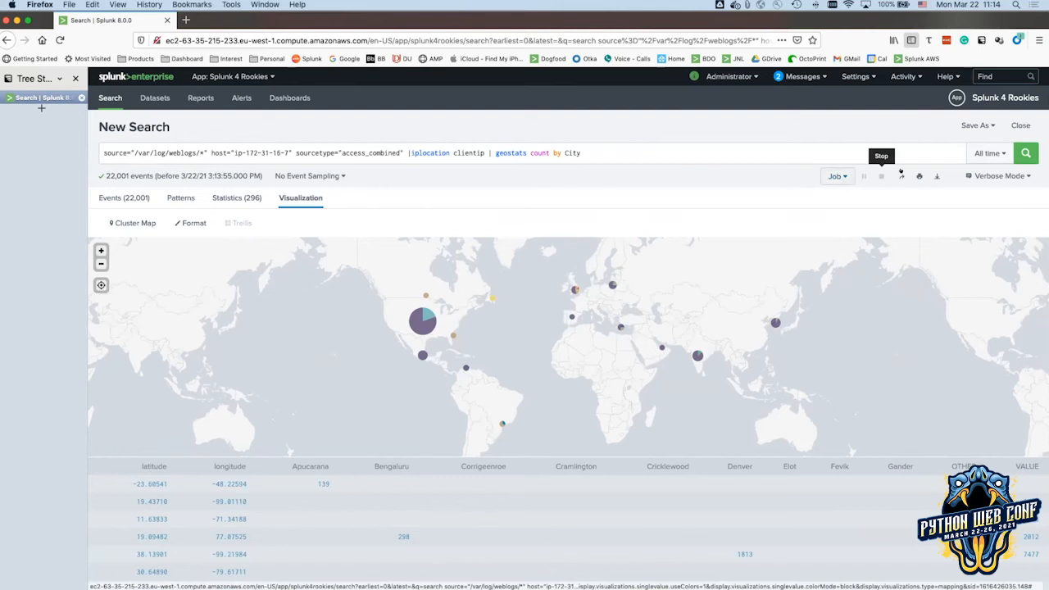
Save the Cluster Map as a panel on the existing Buttercup Enterprises dashboard and view it.
{"action": "left_click", "coordinate": [965, 126]}
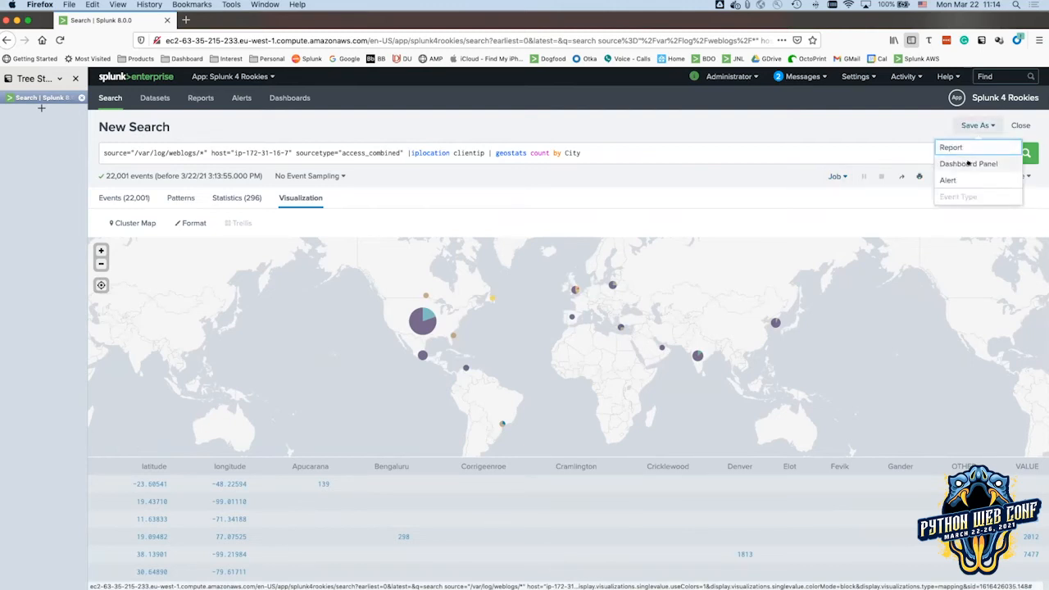
{"action": "left_click", "coordinate": [968, 163]}
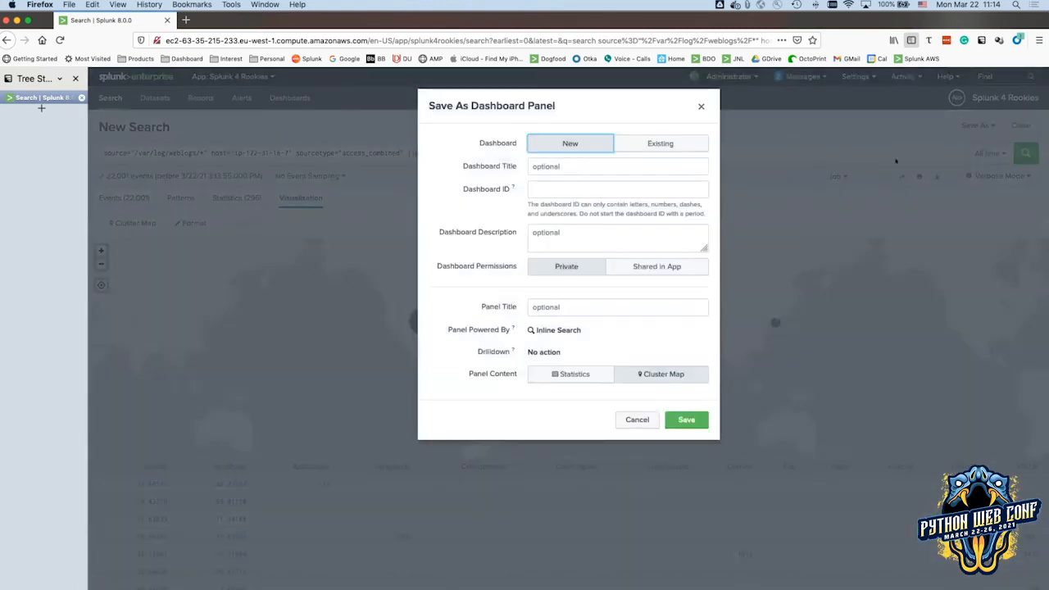
{"action": "left_click", "coordinate": [627, 144]}
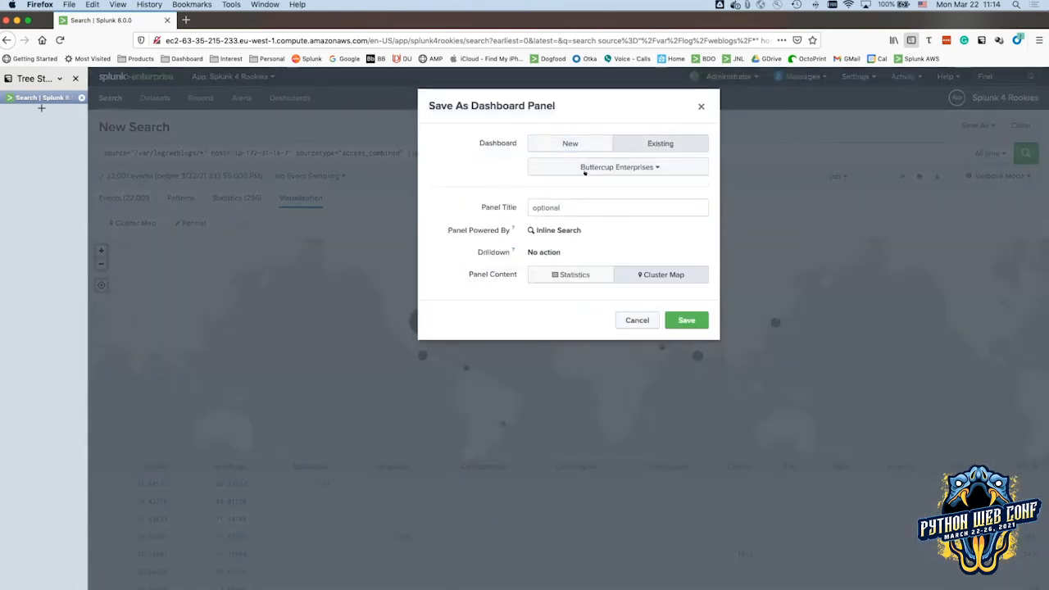
{"action": "left_click", "coordinate": [584, 167]}
{"action": "left_click", "coordinate": [685, 320]}
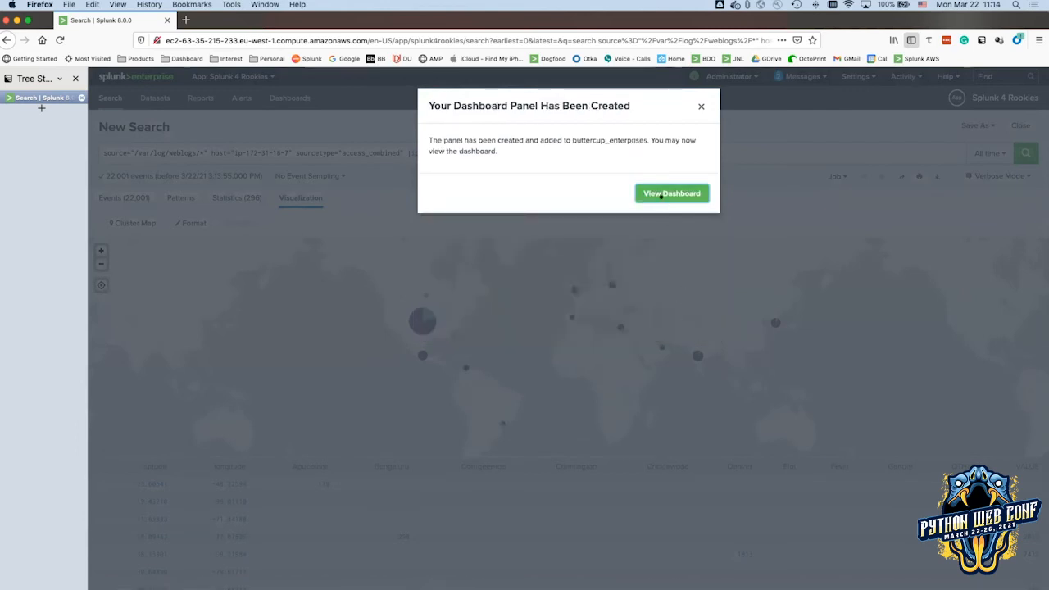
{"action": "left_click", "coordinate": [666, 195]}
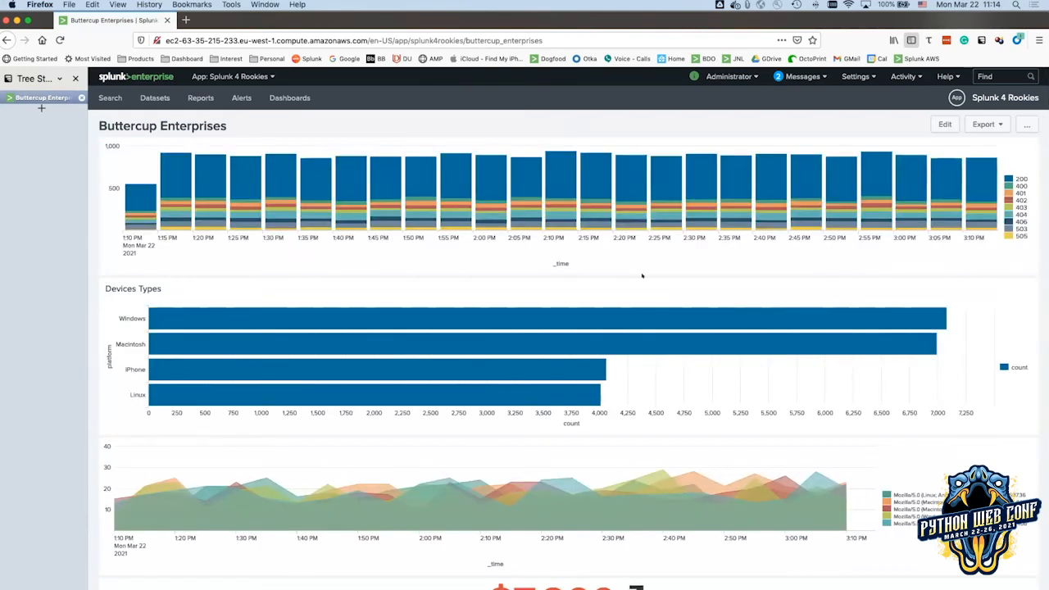
{"action": "scroll", "coordinate": [121, 319], "scroll_direction": "down", "scroll_amount": 7}
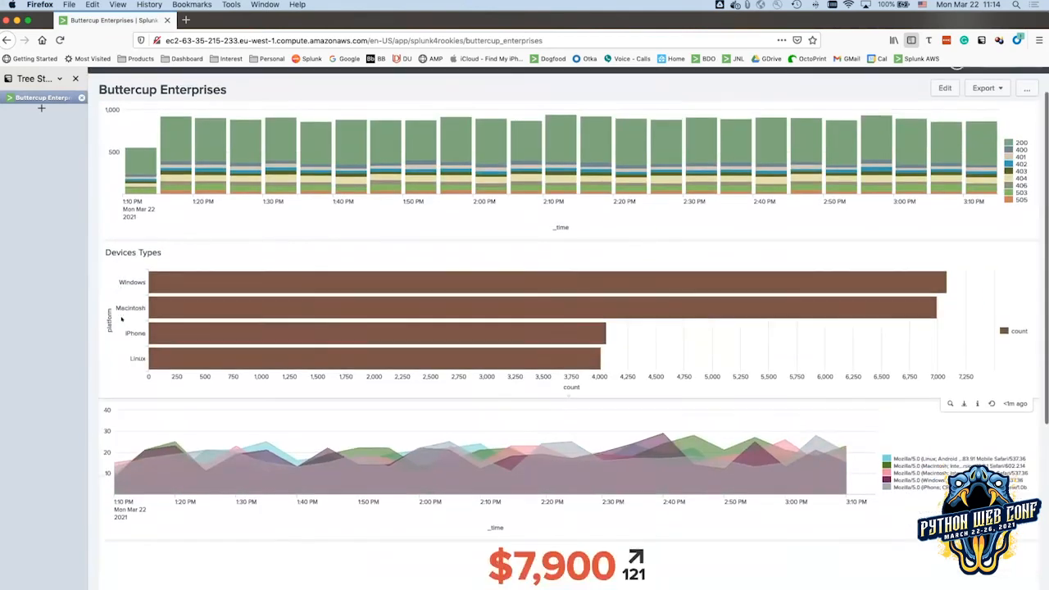
{"action": "scroll", "coordinate": [121, 319], "scroll_direction": "up", "scroll_amount": 8}
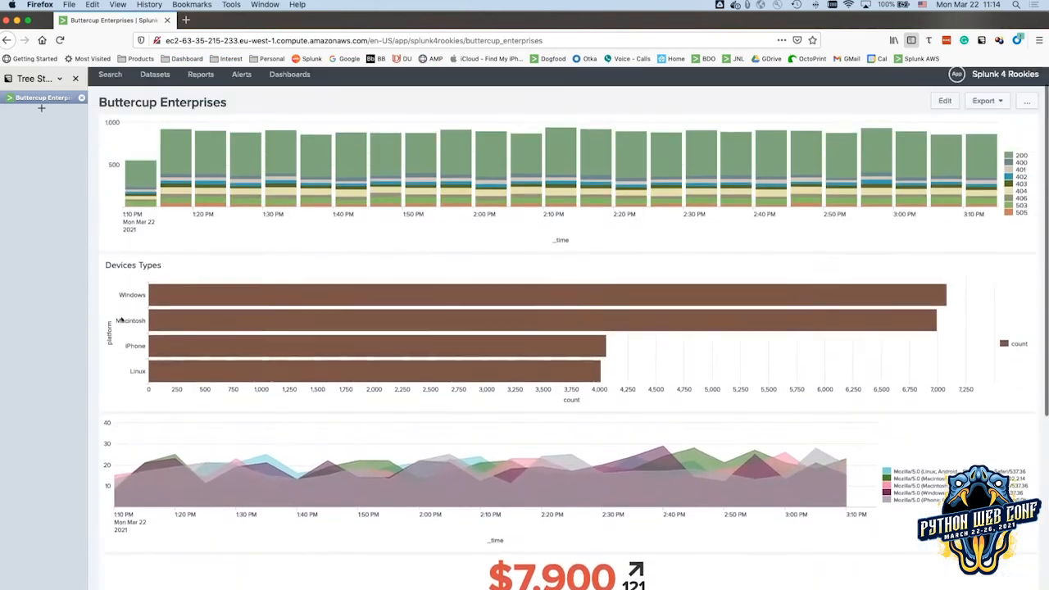
{"action": "scroll", "coordinate": [121, 319], "scroll_direction": "down", "scroll_amount": 6}
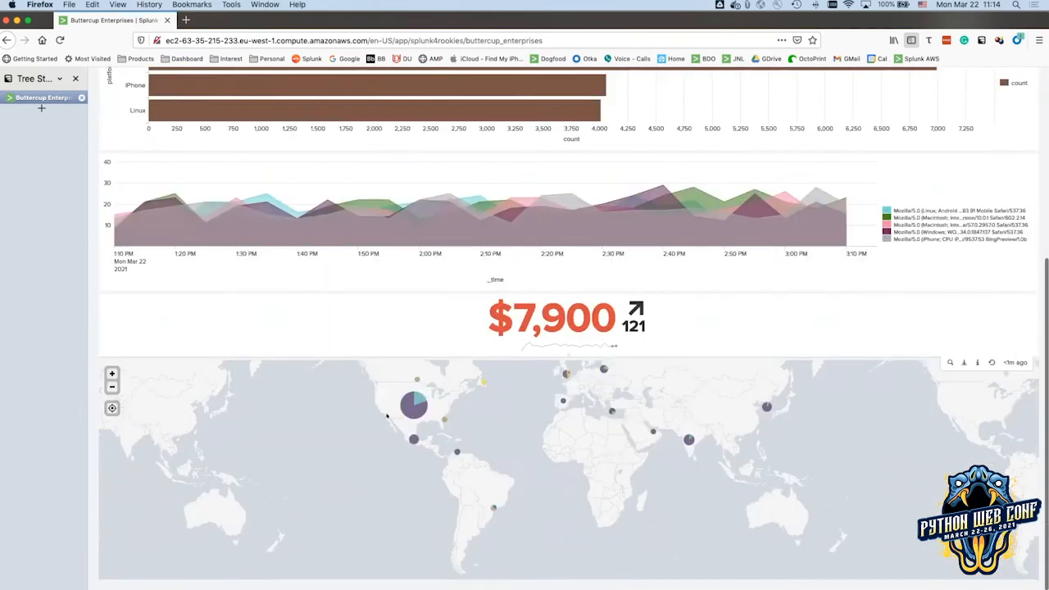
{"action": "scroll", "coordinate": [319, 379], "scroll_direction": "up", "scroll_amount": 2}
{"action": "scroll", "coordinate": [318, 378], "scroll_direction": "up", "scroll_amount": 5}
{"action": "mouse_move", "coordinate": [318, 376]}
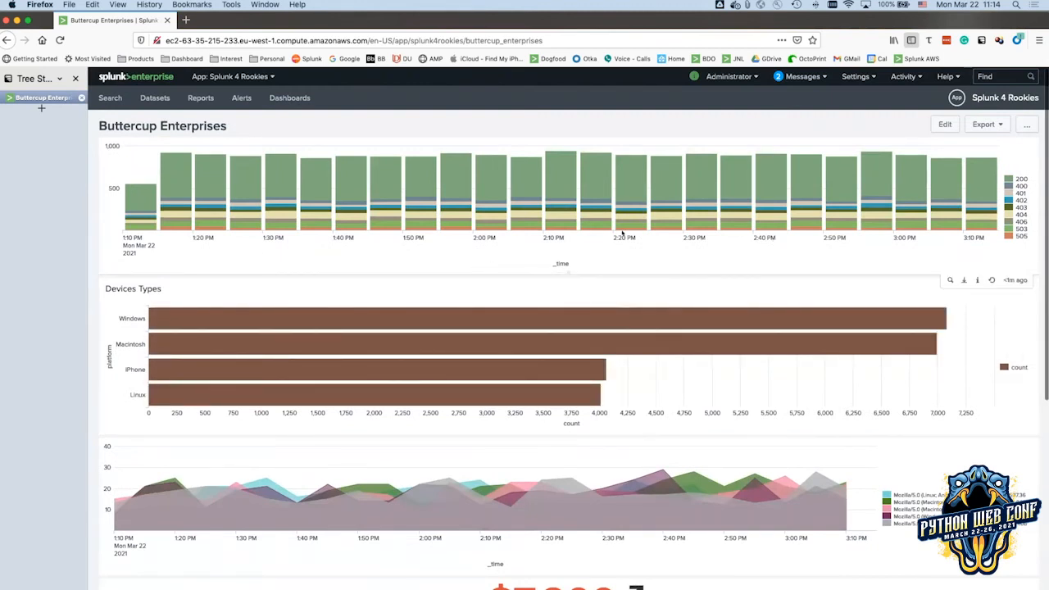
{"action": "mouse_move", "coordinate": [818, 348]}
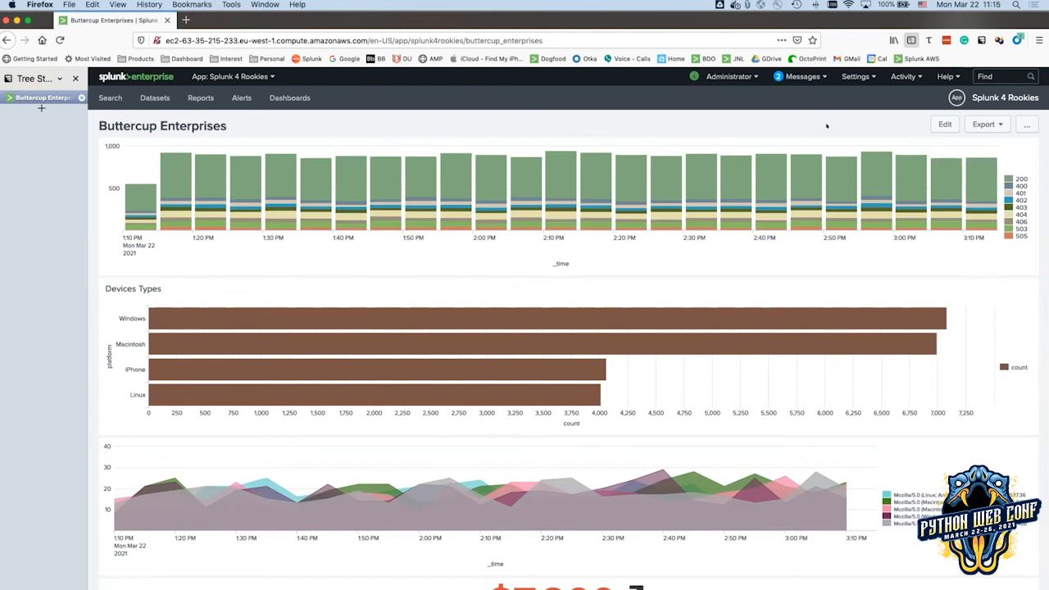
{"action": "left_click", "coordinate": [940, 125]}
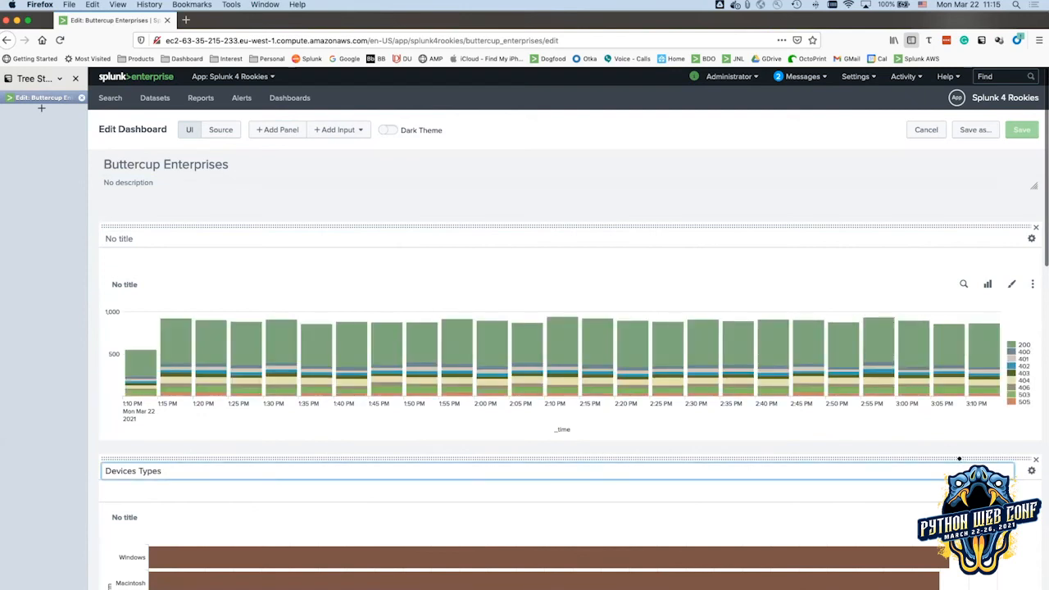
Move the $7,900 single-value panel to the top of the dashboard.
{"action": "scroll", "coordinate": [939, 454], "scroll_direction": "down", "scroll_amount": 3}
{"action": "scroll", "coordinate": [940, 453], "scroll_direction": "down", "scroll_amount": 7}
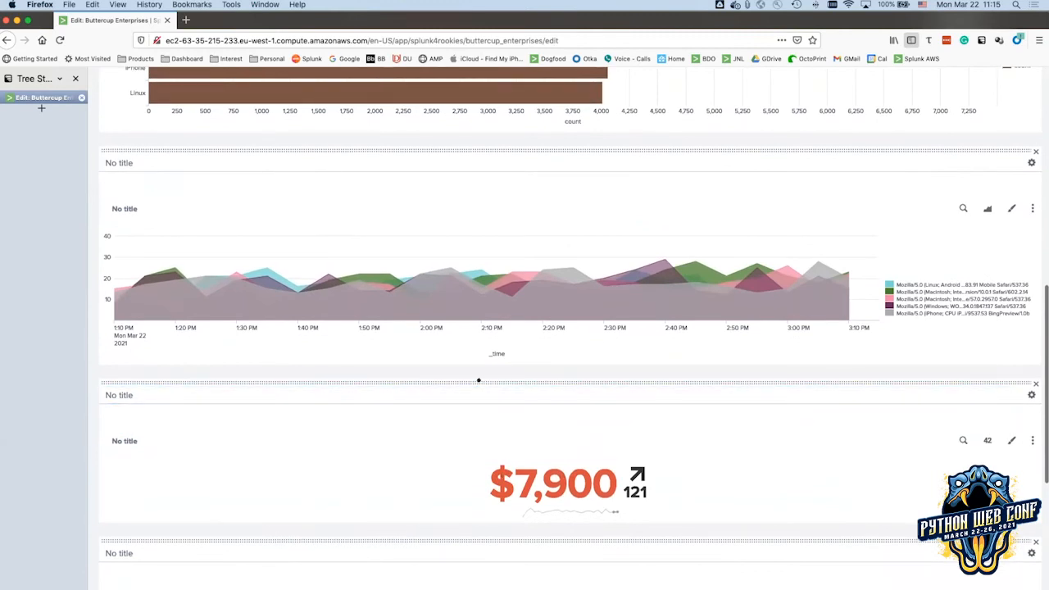
{"action": "scroll", "coordinate": [485, 380], "scroll_direction": "up", "scroll_amount": 1}
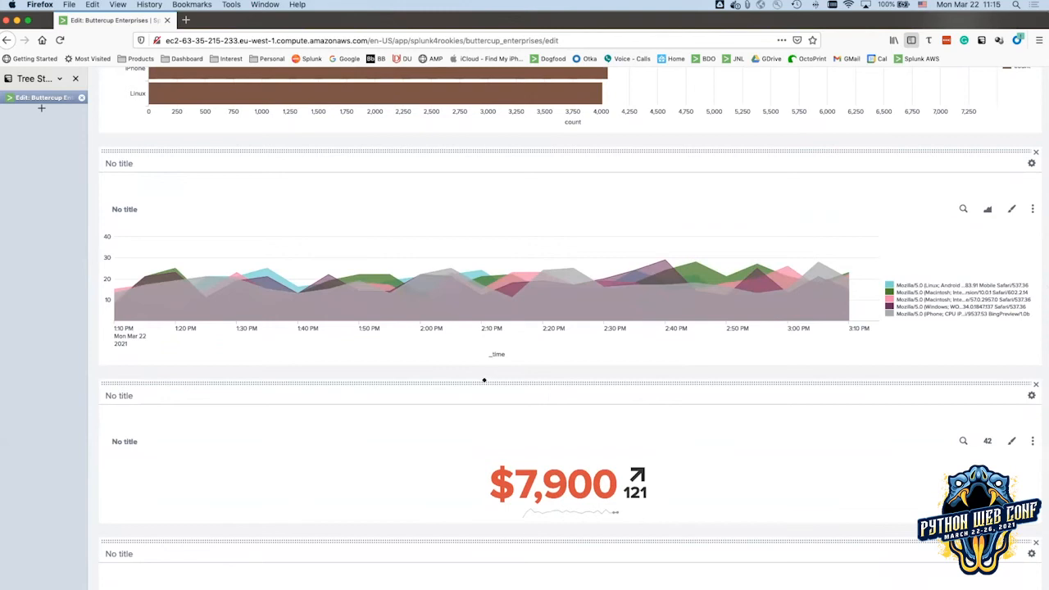
{"action": "left_click_drag", "start_coordinate": [484, 380], "coordinate": [414, 374]}
{"action": "left_click_drag", "start_coordinate": [495, 379], "coordinate": [554, 188]}
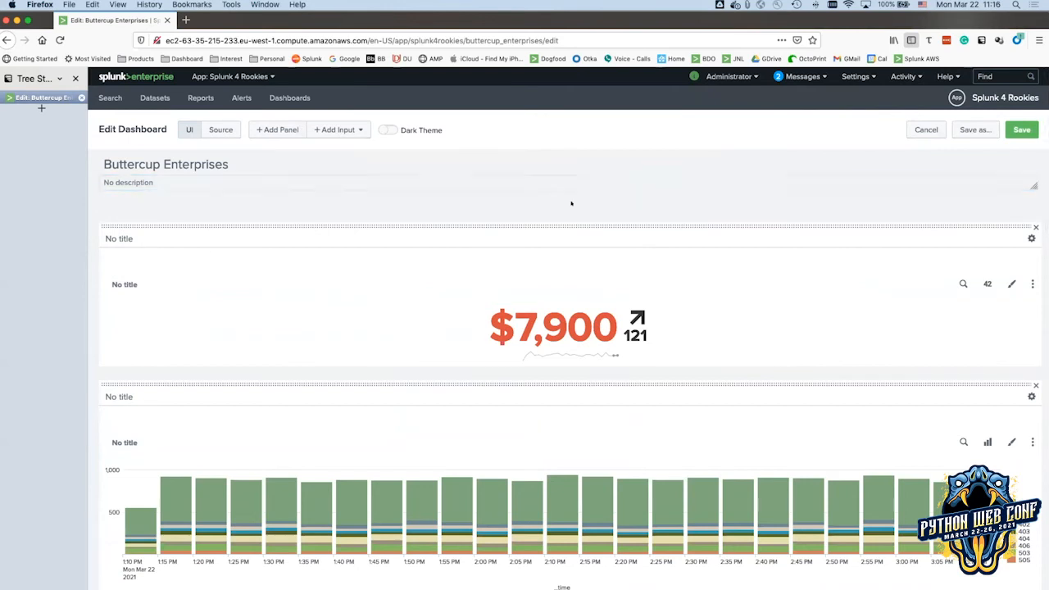
Place the user-agent area chart beside the Devices Types bar chart and select its title.
{"action": "scroll", "coordinate": [616, 240], "scroll_direction": "down", "scroll_amount": 5}
{"action": "scroll", "coordinate": [616, 240], "scroll_direction": "down", "scroll_amount": 2}
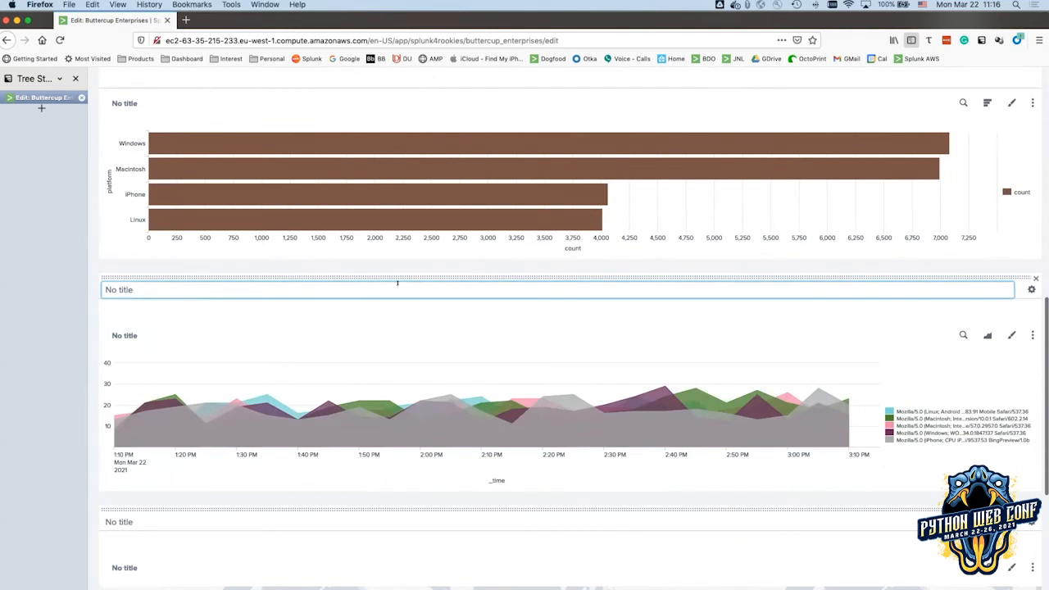
{"action": "left_click_drag", "start_coordinate": [405, 275], "coordinate": [762, 75]}
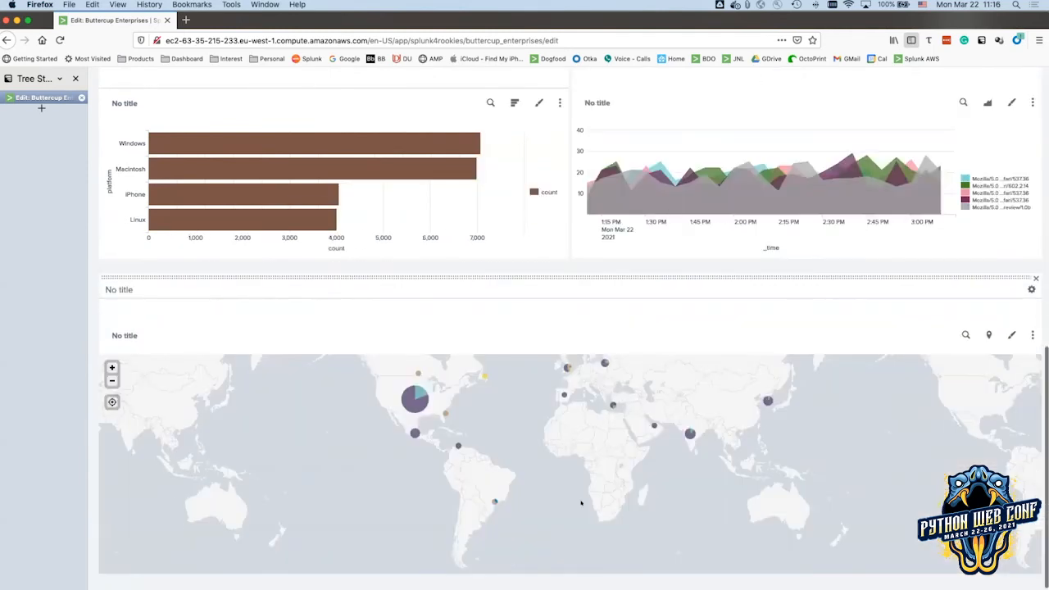
{"action": "scroll", "coordinate": [582, 502], "scroll_direction": "up", "scroll_amount": 7}
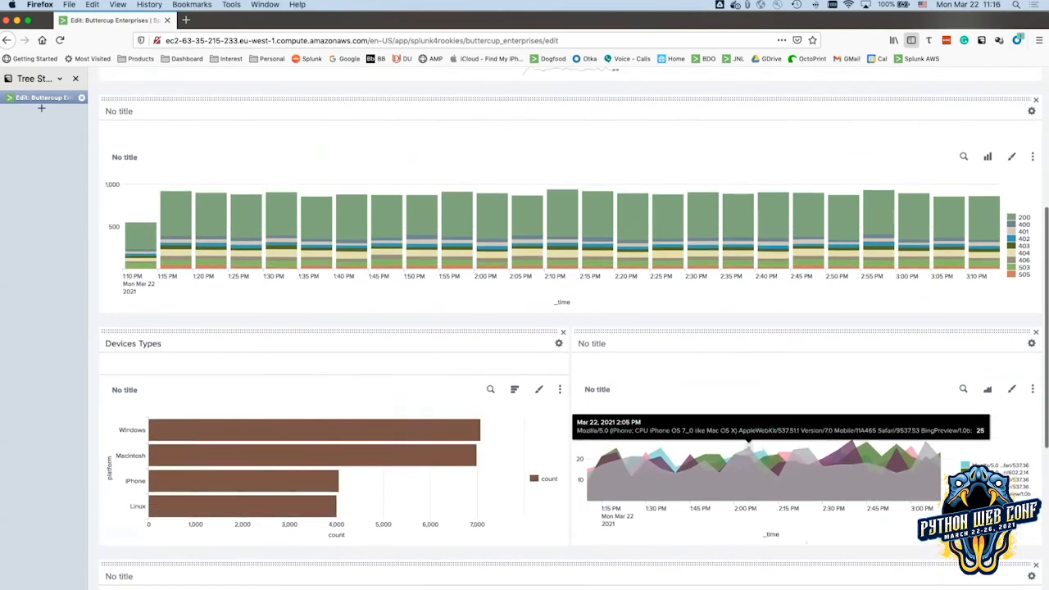
{"action": "left_click", "coordinate": [611, 385]}
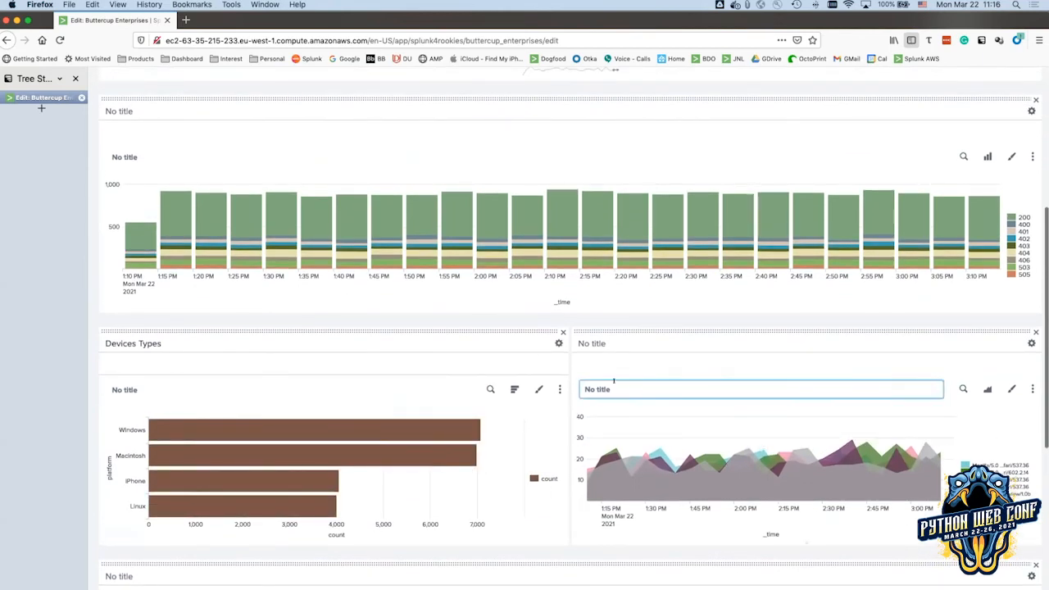
{"action": "scroll", "coordinate": [574, 377], "scroll_direction": "up", "scroll_amount": 3}
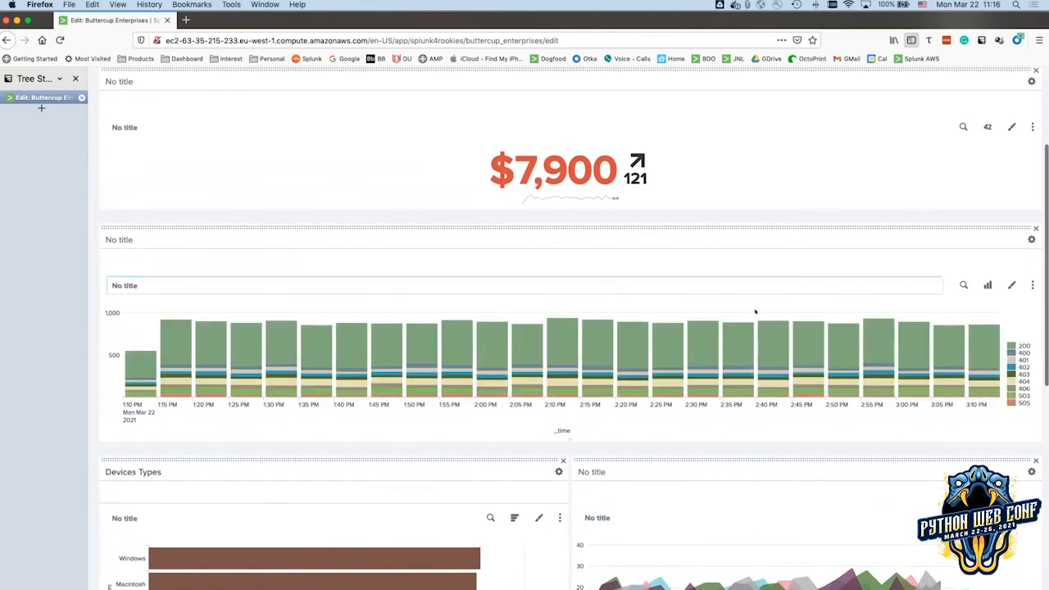
{"action": "scroll", "coordinate": [669, 389], "scroll_direction": "down", "scroll_amount": 7}
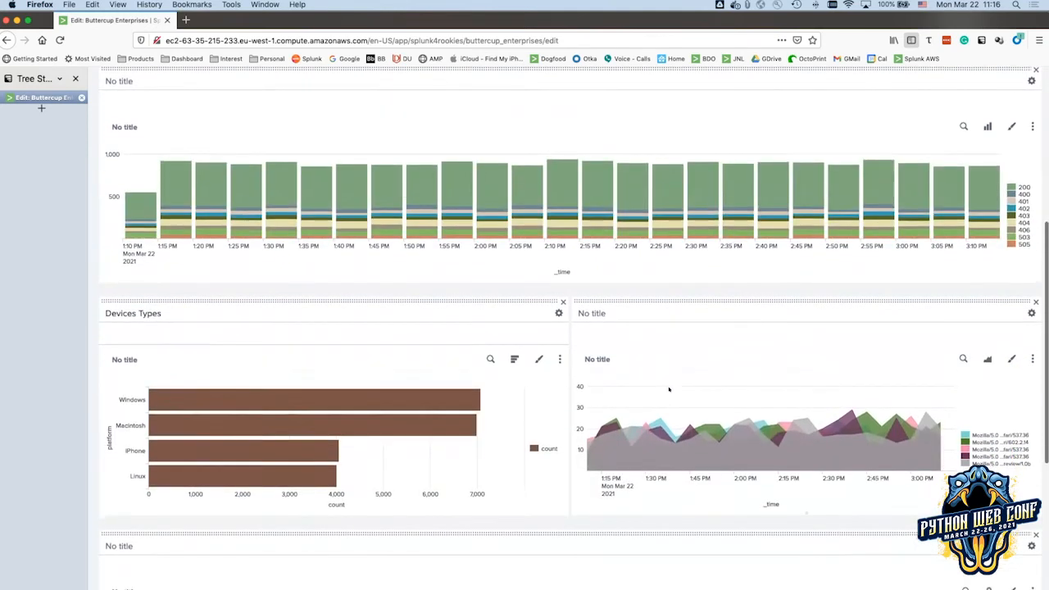
{"action": "scroll", "coordinate": [670, 389], "scroll_direction": "down", "scroll_amount": 3}
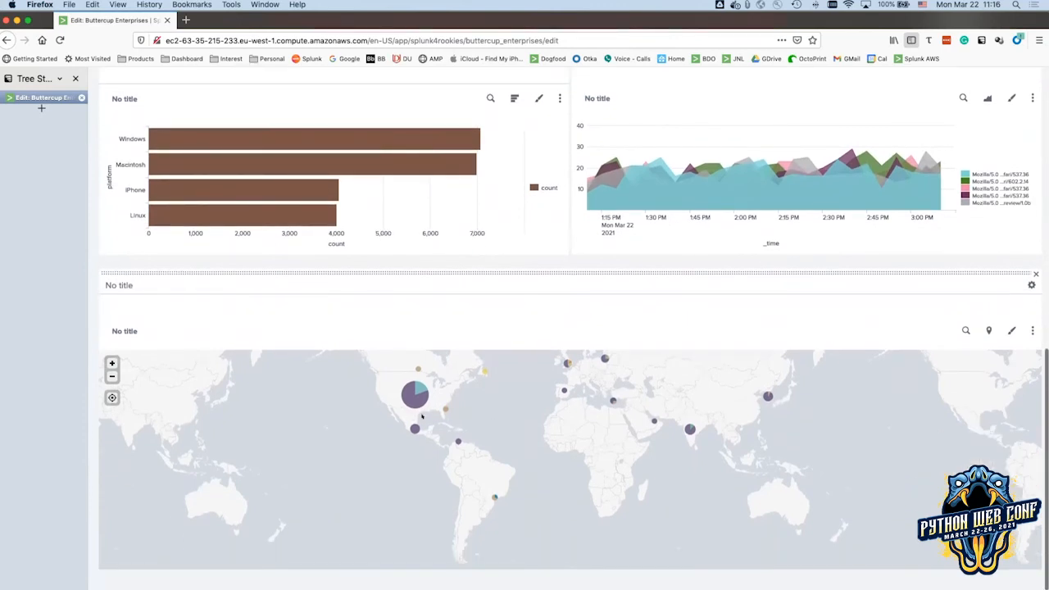
{"action": "scroll", "coordinate": [475, 420], "scroll_direction": "up", "scroll_amount": 1}
{"action": "scroll", "coordinate": [412, 415], "scroll_direction": "down", "scroll_amount": 1}
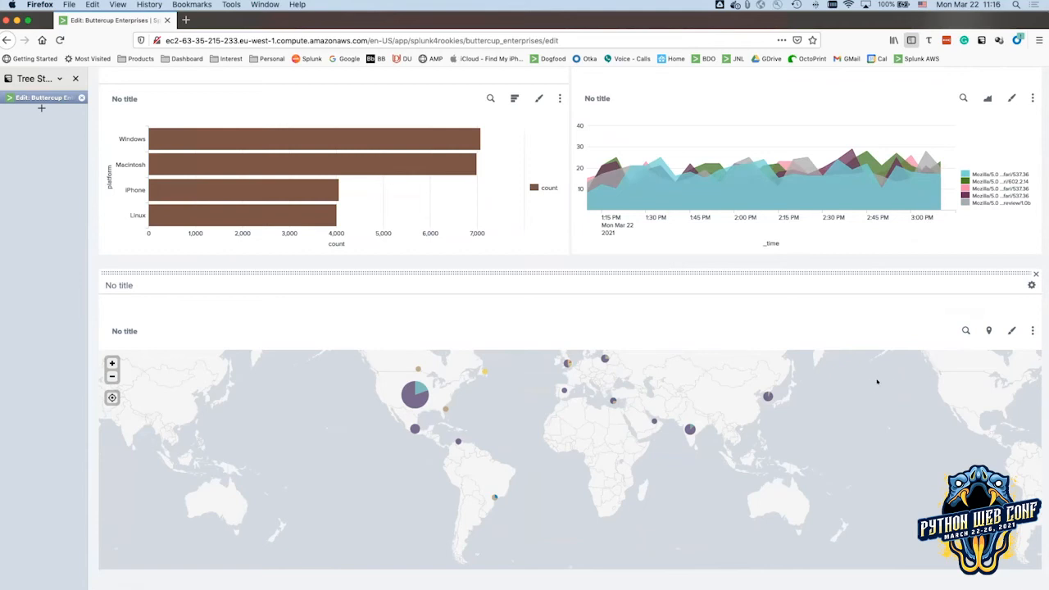
{"action": "scroll", "coordinate": [877, 382], "scroll_direction": "up", "scroll_amount": 3}
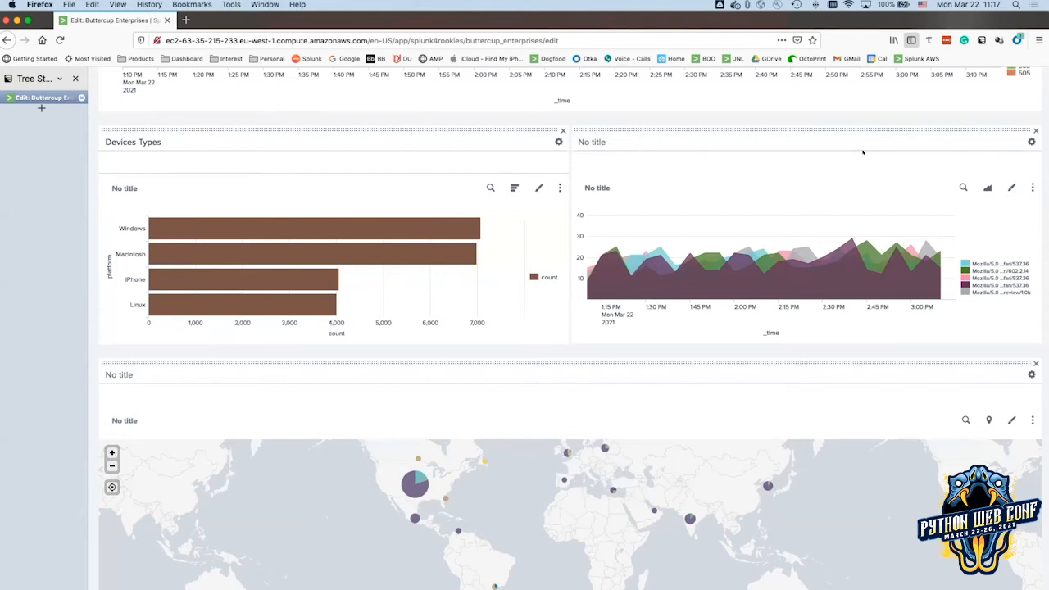
{"action": "left_click", "coordinate": [963, 188]}
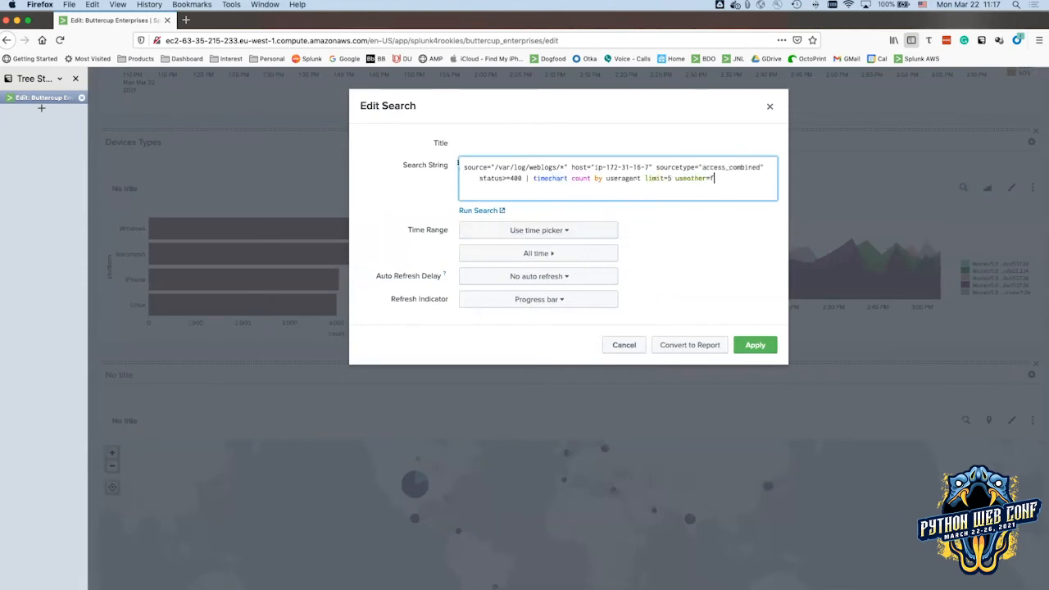
{"action": "left_click_drag", "start_coordinate": [465, 163], "coordinate": [717, 178]}
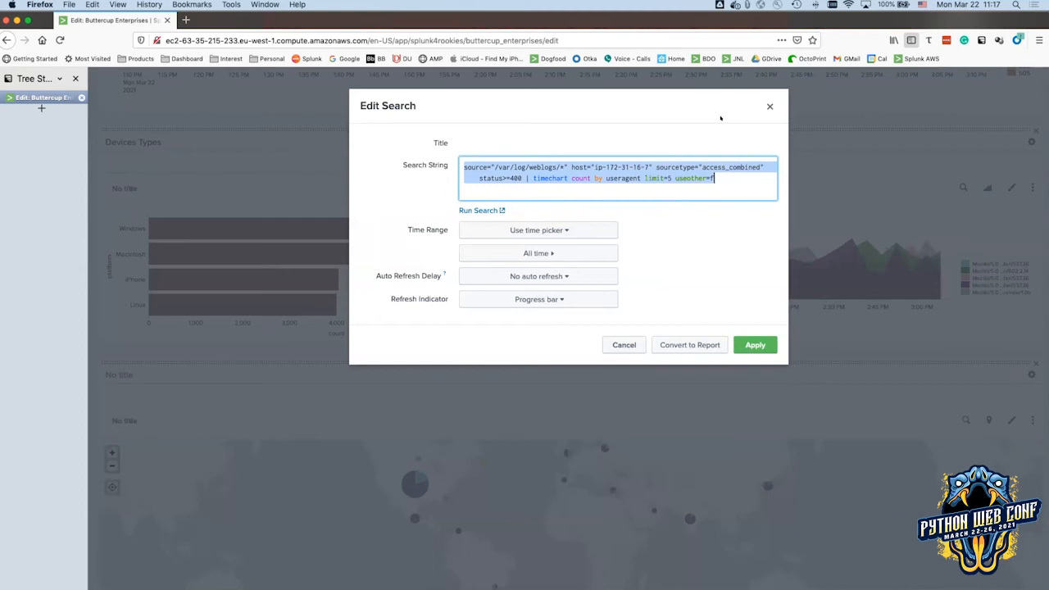
{"action": "left_click", "coordinate": [564, 229]}
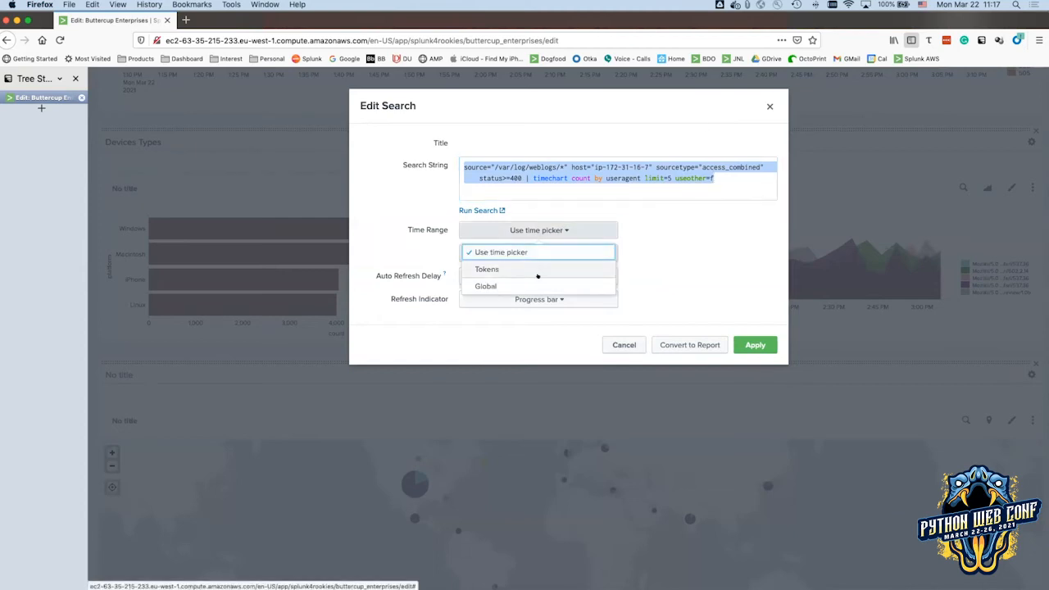
{"action": "left_click", "coordinate": [665, 225]}
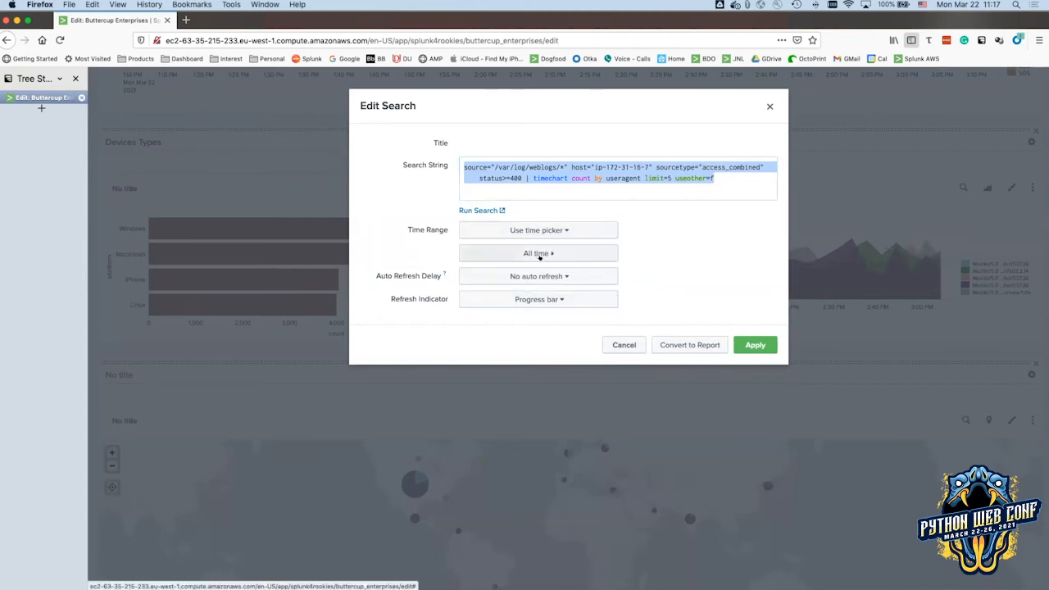
{"action": "left_click", "coordinate": [541, 254]}
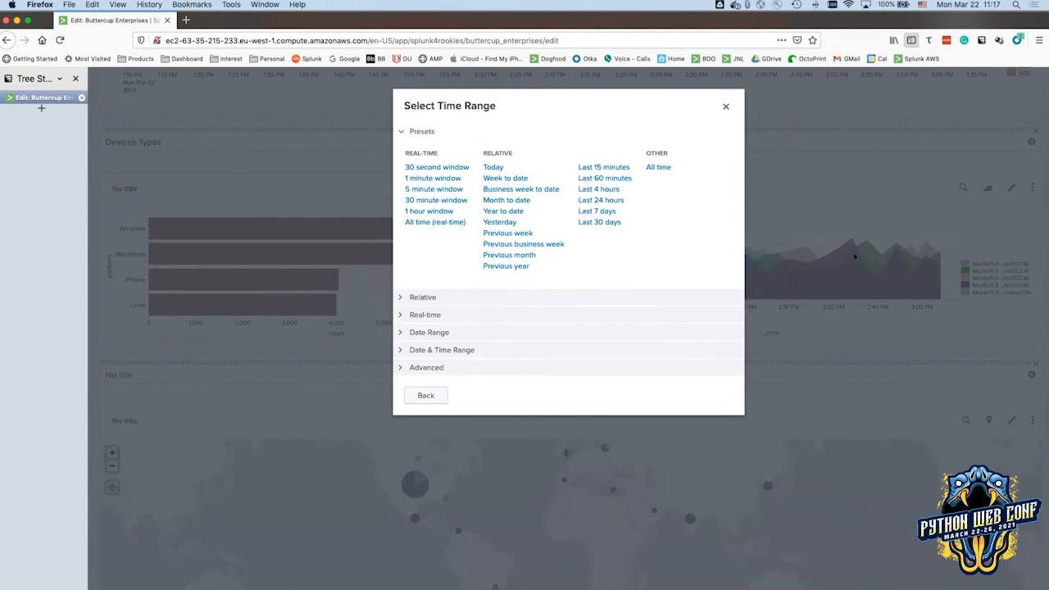
{"action": "left_click", "coordinate": [609, 199]}
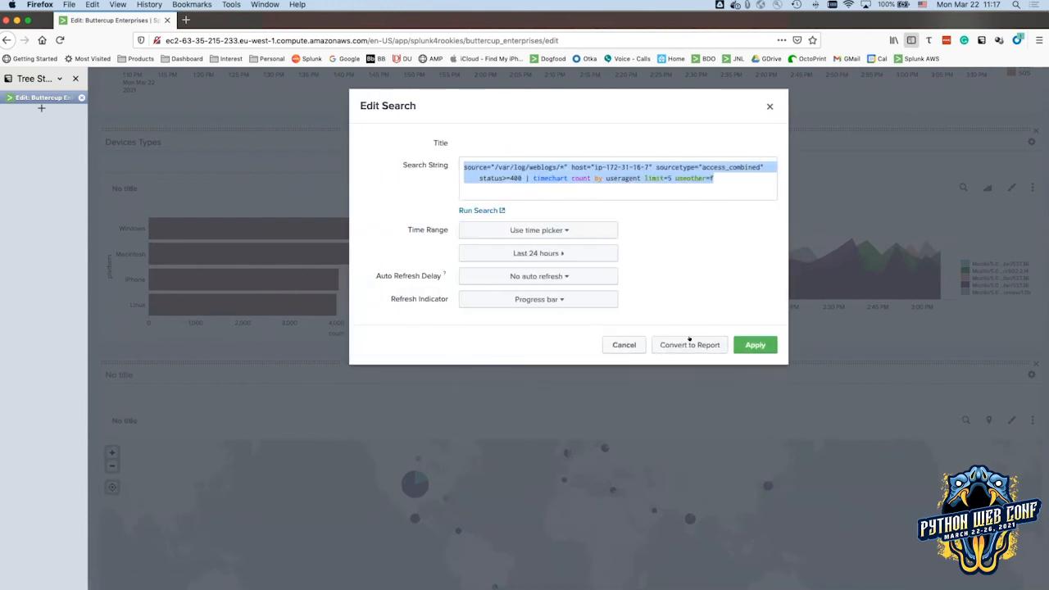
{"action": "left_click", "coordinate": [741, 346]}
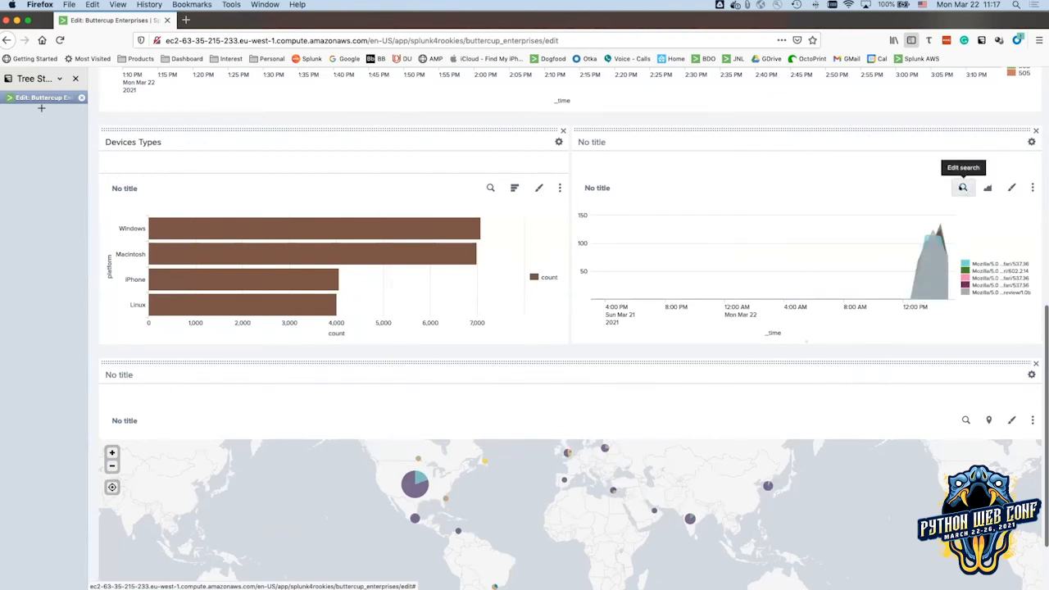
{"action": "left_click", "coordinate": [964, 188]}
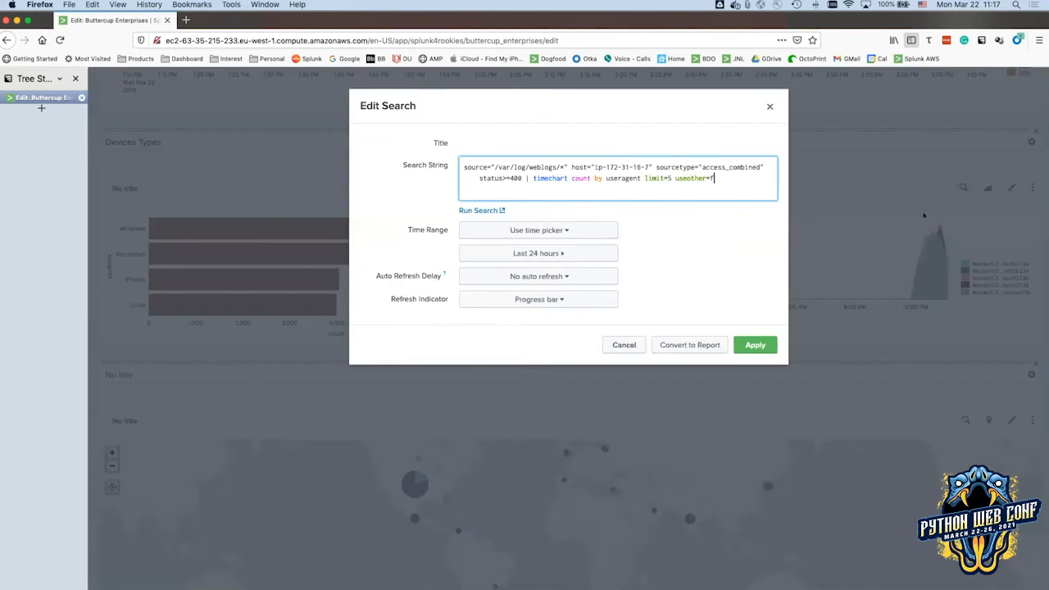
{"action": "left_click", "coordinate": [512, 253]}
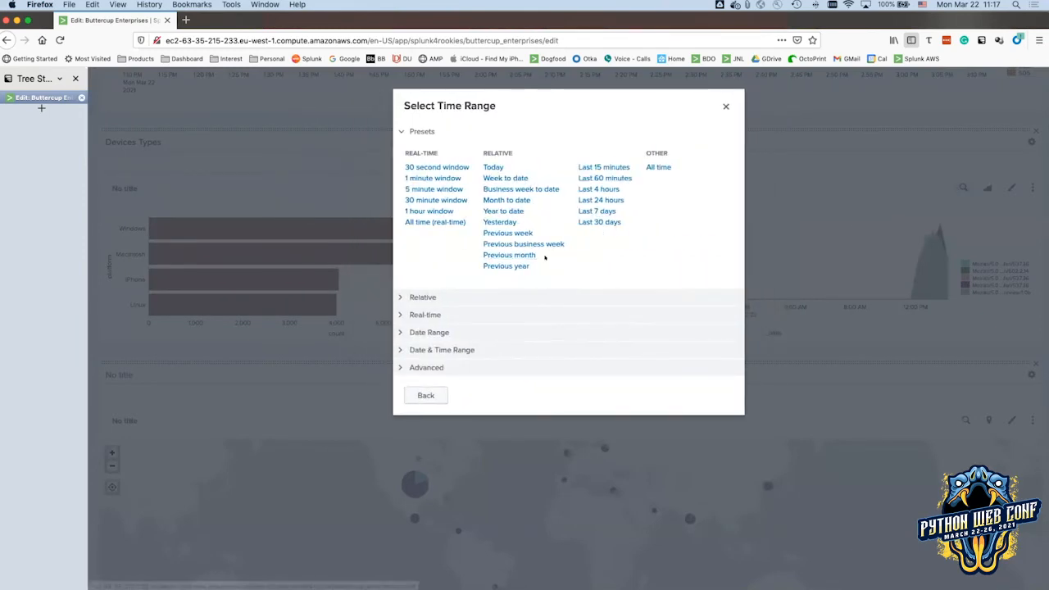
{"action": "left_click", "coordinate": [656, 167]}
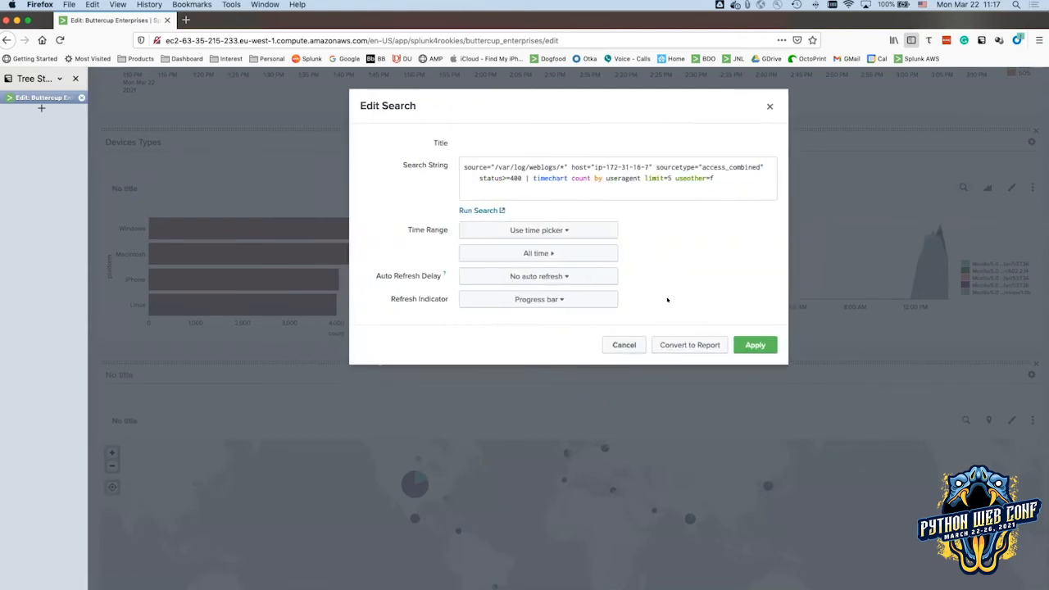
{"action": "left_click", "coordinate": [557, 228]}
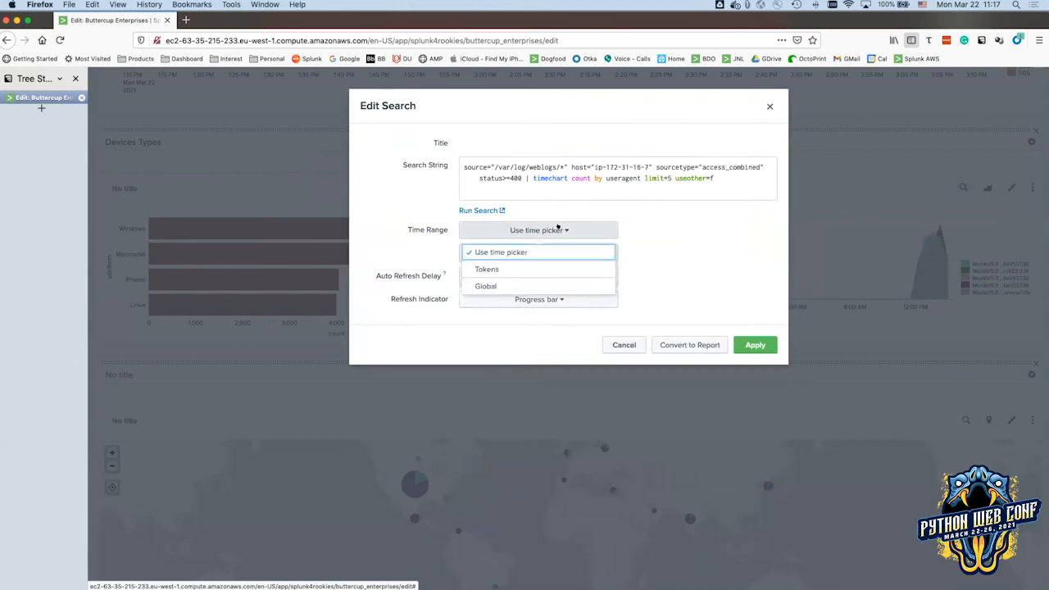
{"action": "left_click", "coordinate": [522, 252]}
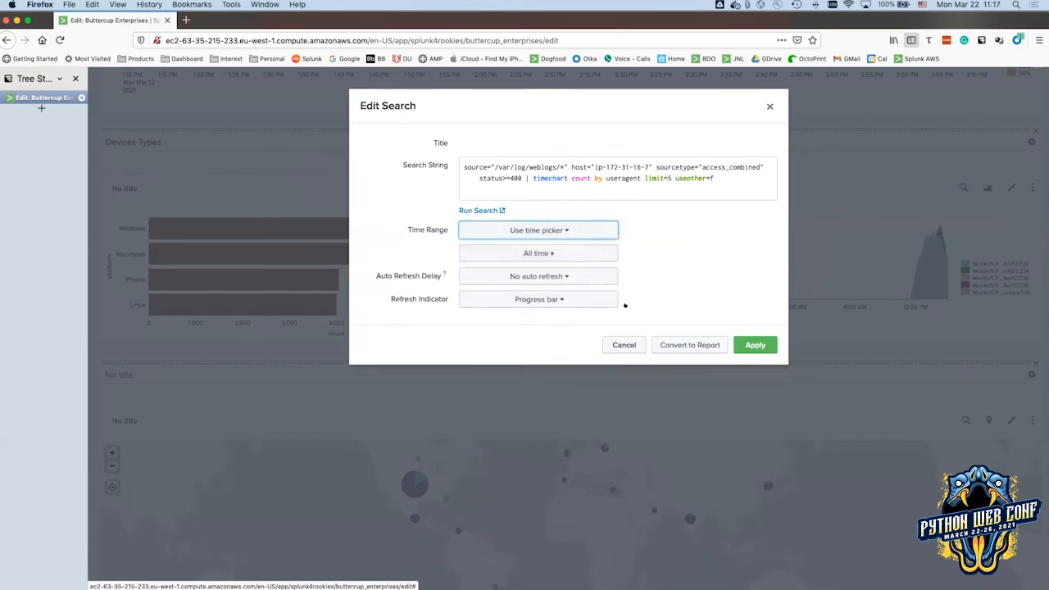
{"action": "left_click", "coordinate": [746, 345]}
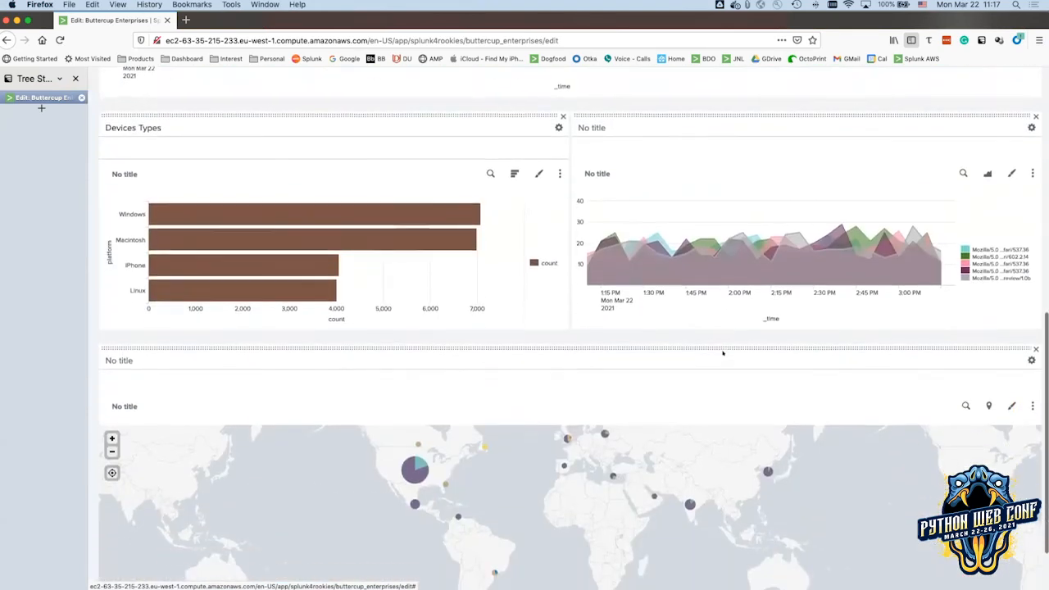
{"action": "scroll", "coordinate": [723, 352], "scroll_direction": "down", "scroll_amount": 2}
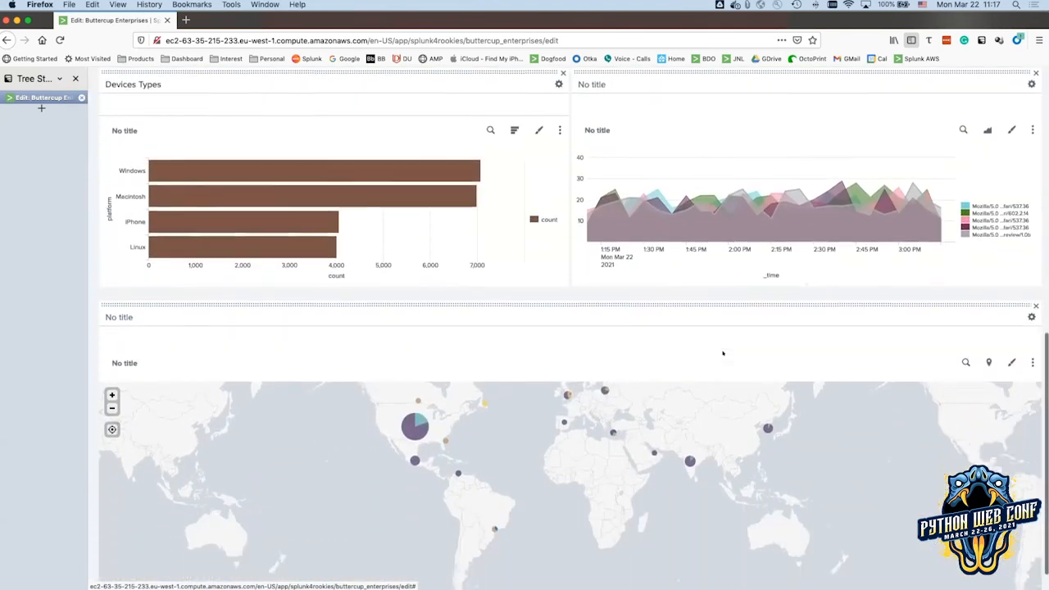
{"action": "scroll", "coordinate": [723, 353], "scroll_direction": "up", "scroll_amount": 2}
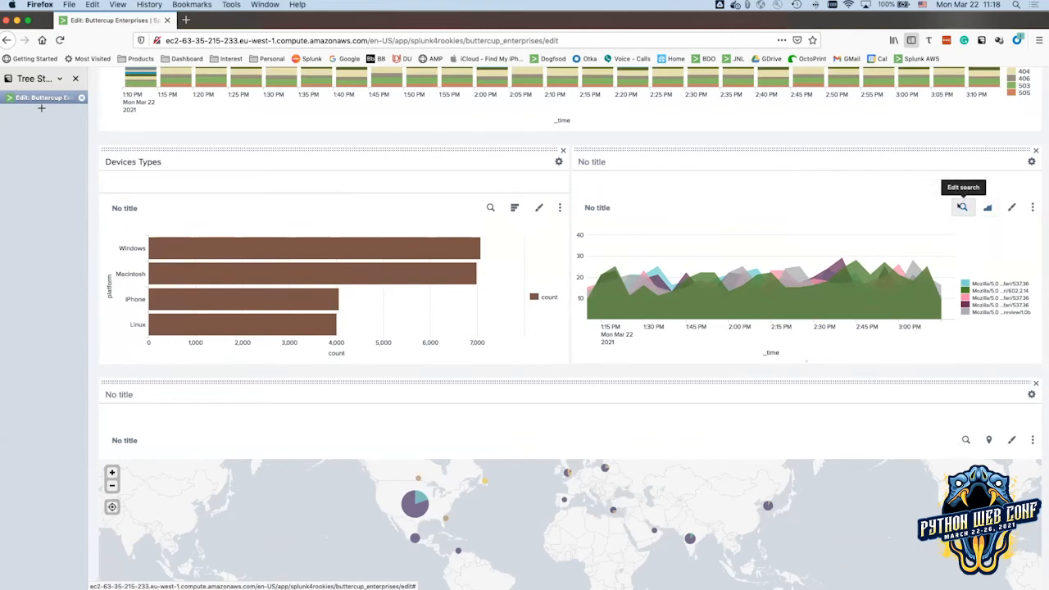
{"action": "left_click", "coordinate": [961, 207]}
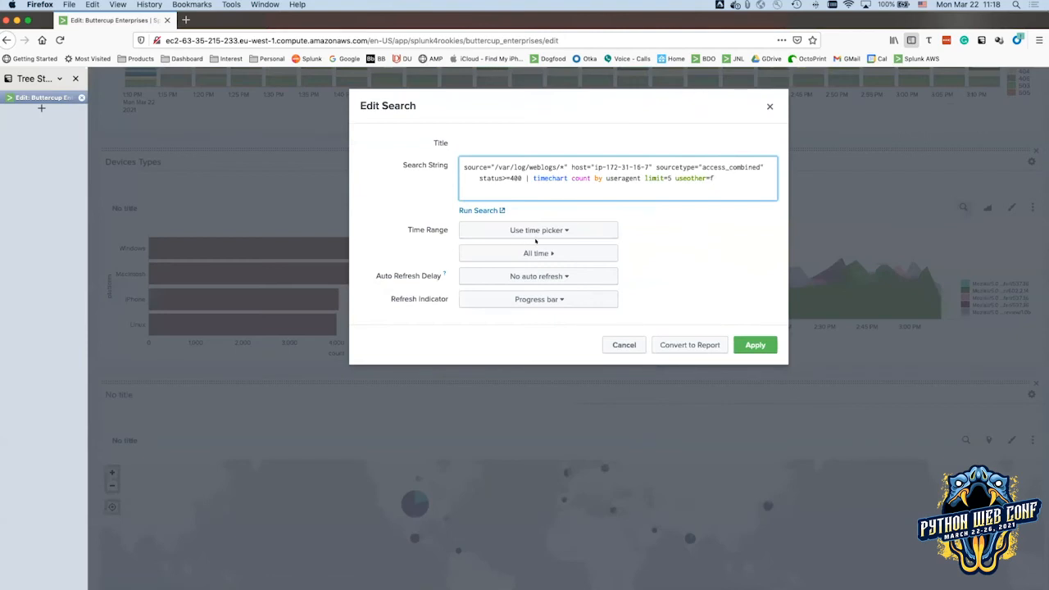
{"action": "left_click", "coordinate": [549, 276]}
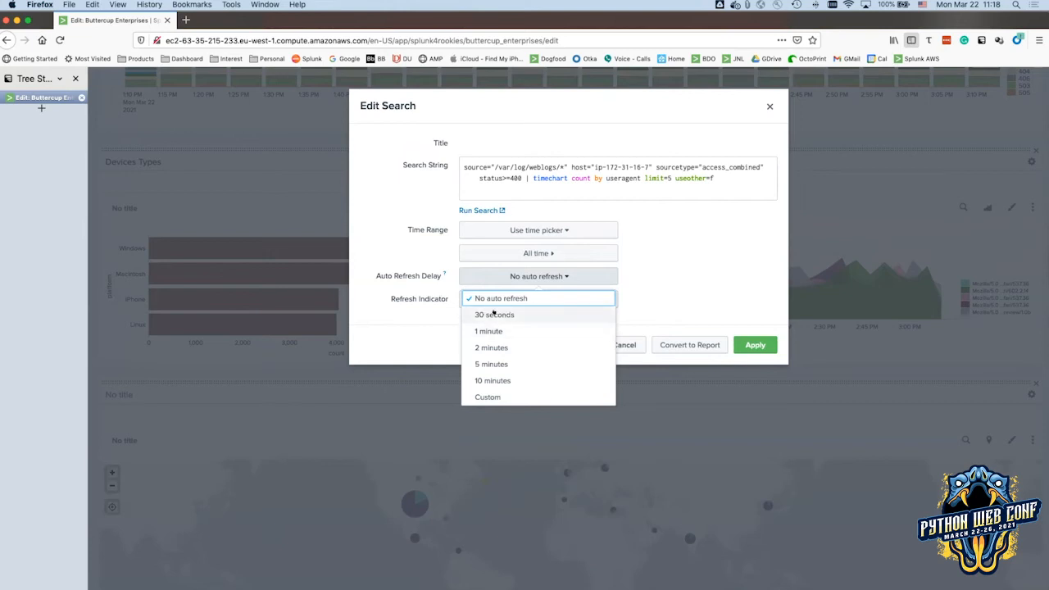
{"action": "left_click", "coordinate": [706, 296]}
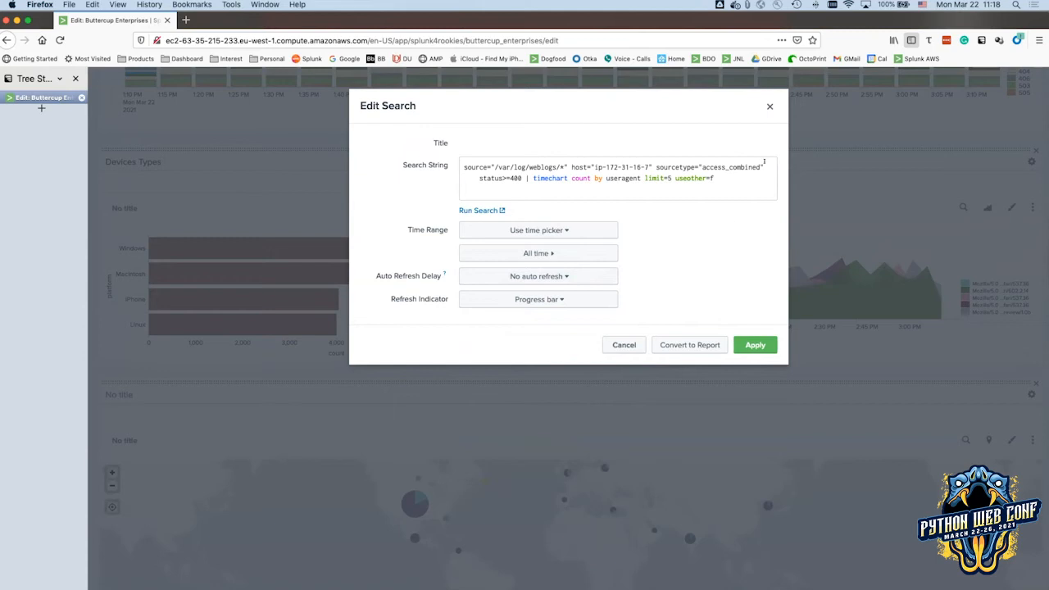
{"action": "left_click", "coordinate": [755, 345]}
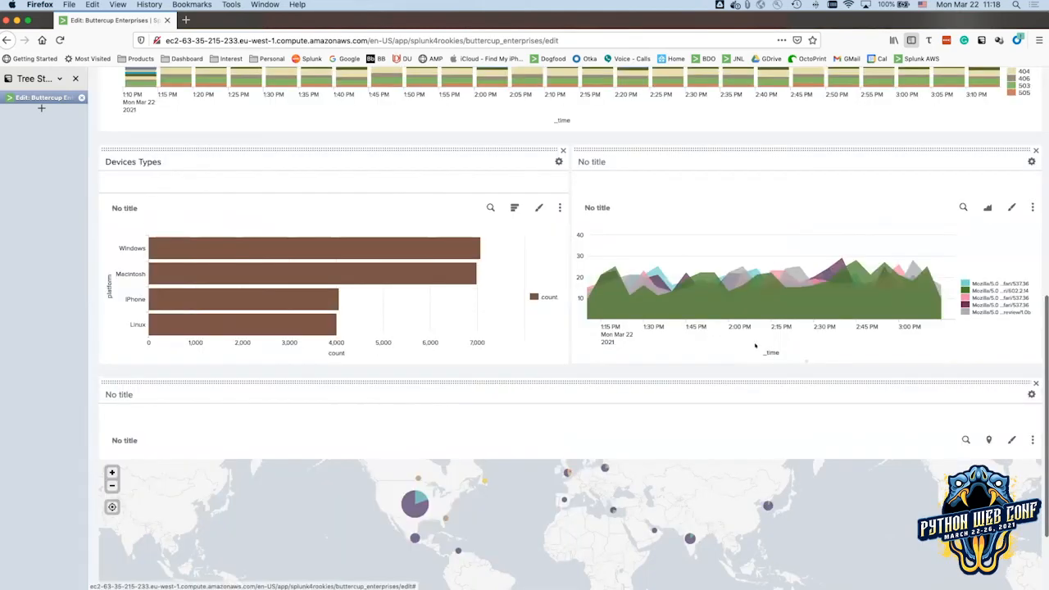
{"action": "scroll", "coordinate": [820, 254], "scroll_direction": "up", "scroll_amount": 2}
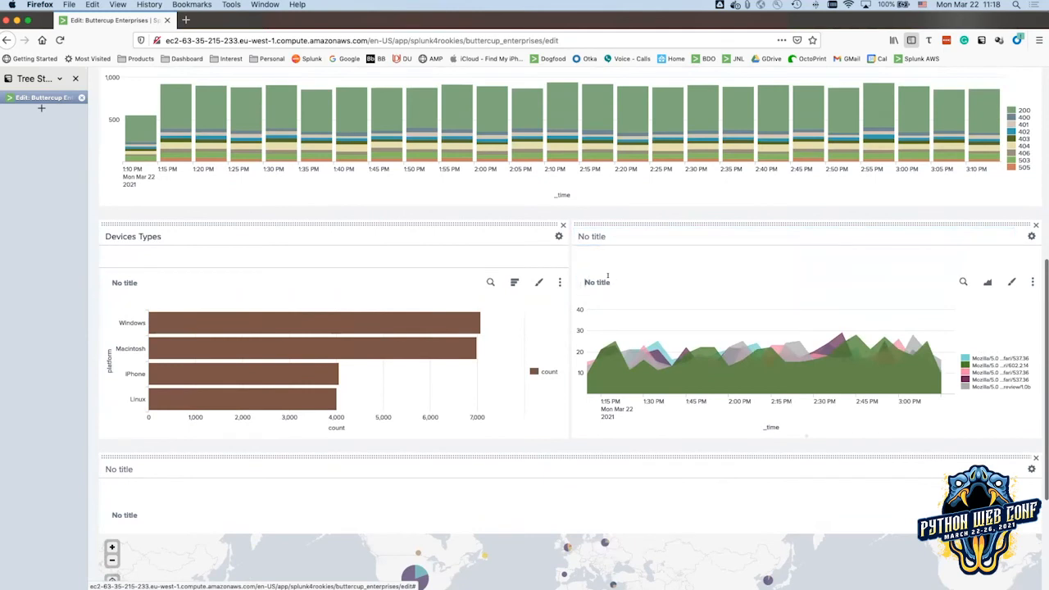
{"action": "left_click", "coordinate": [589, 232]}
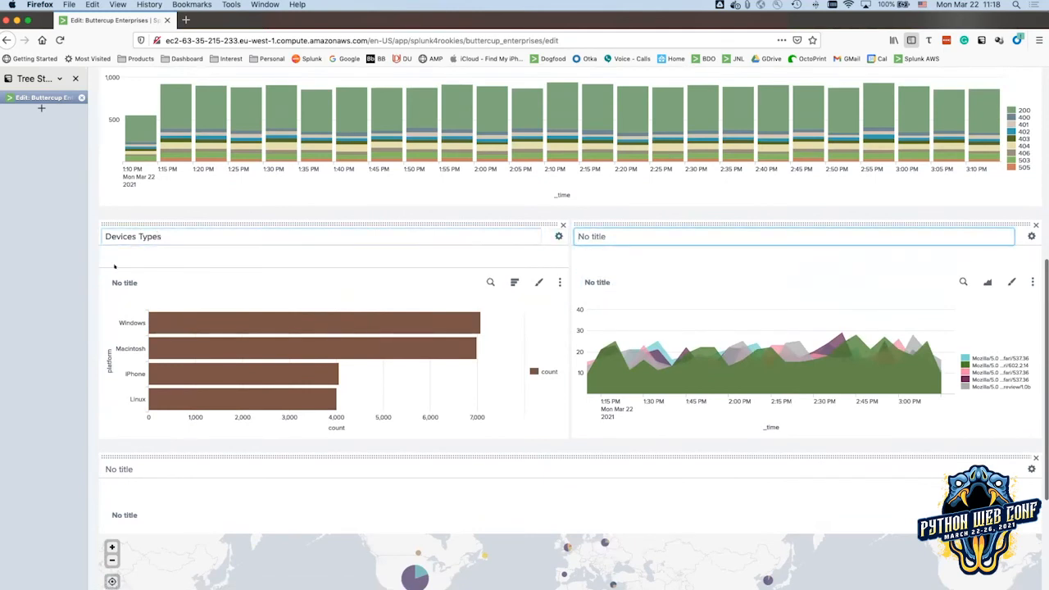
{"action": "scroll", "coordinate": [808, 293], "scroll_direction": "up", "scroll_amount": 2}
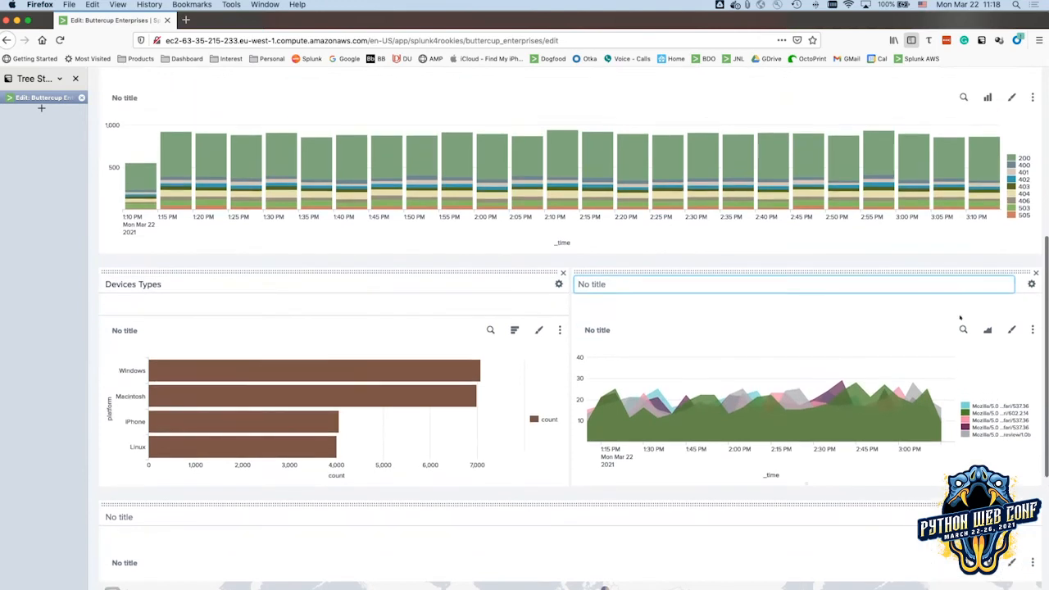
{"action": "left_click", "coordinate": [1008, 330]}
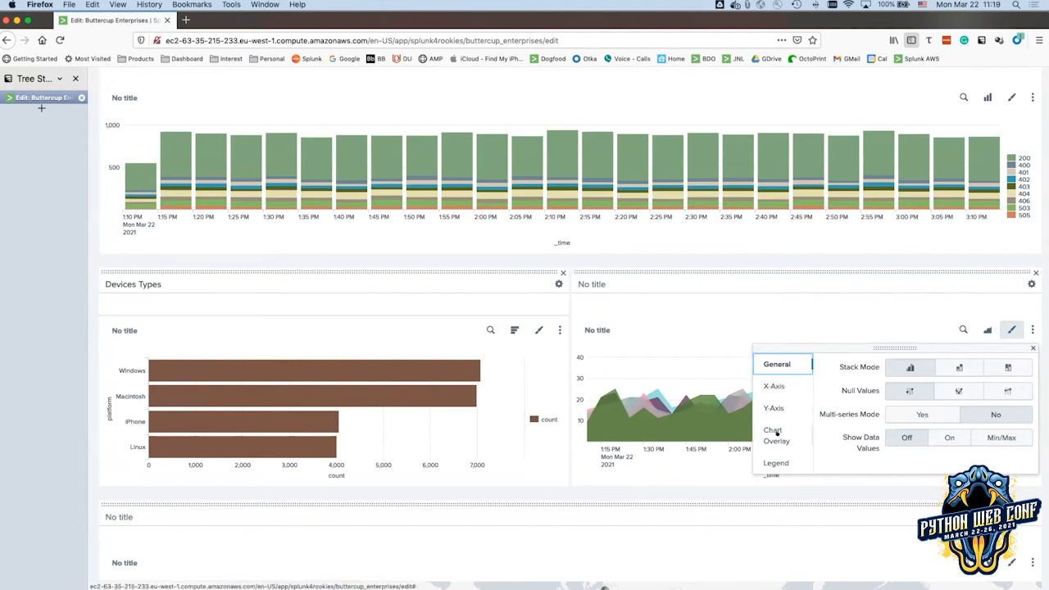
{"action": "left_click", "coordinate": [810, 312]}
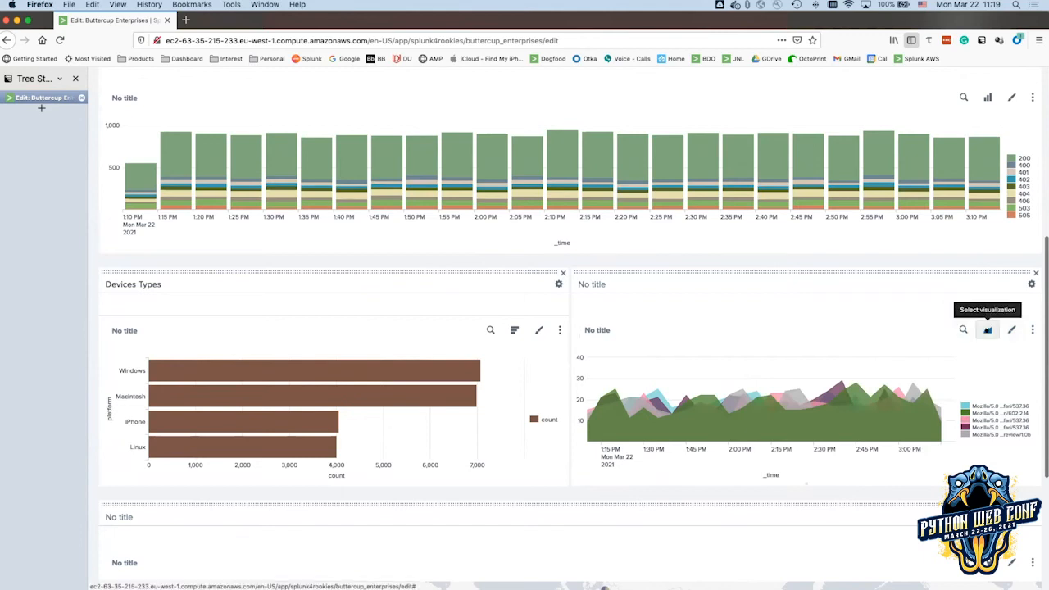
{"action": "left_click", "coordinate": [988, 329]}
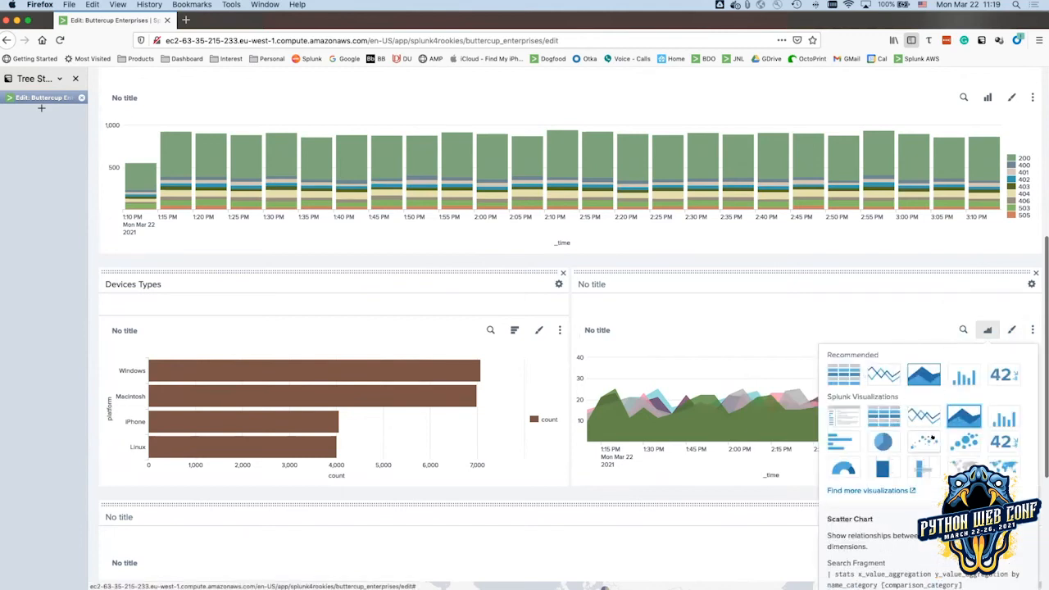
{"action": "left_click", "coordinate": [1012, 330]}
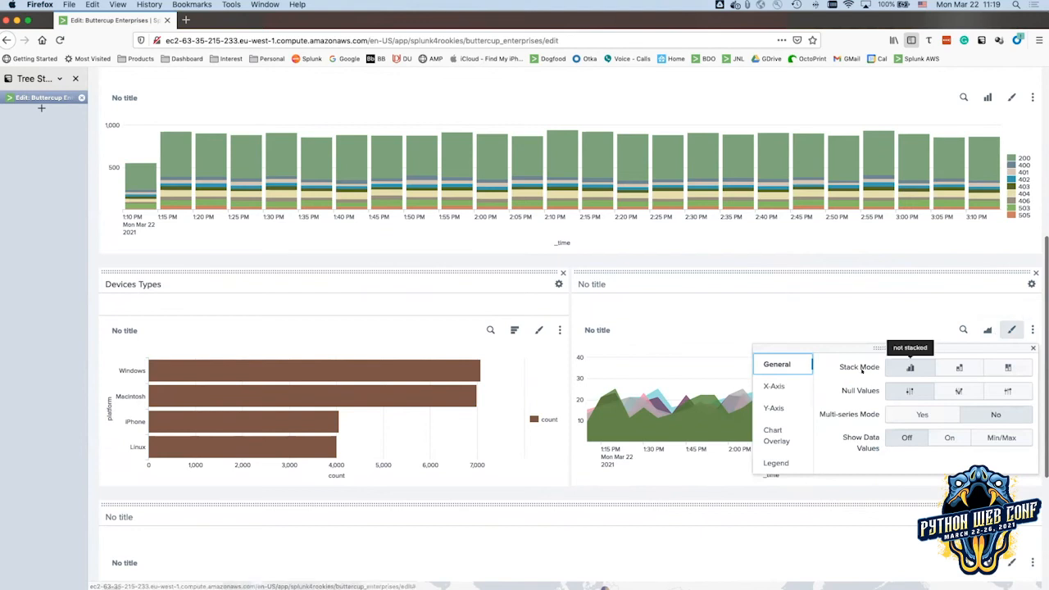
{"action": "left_click", "coordinate": [774, 386]}
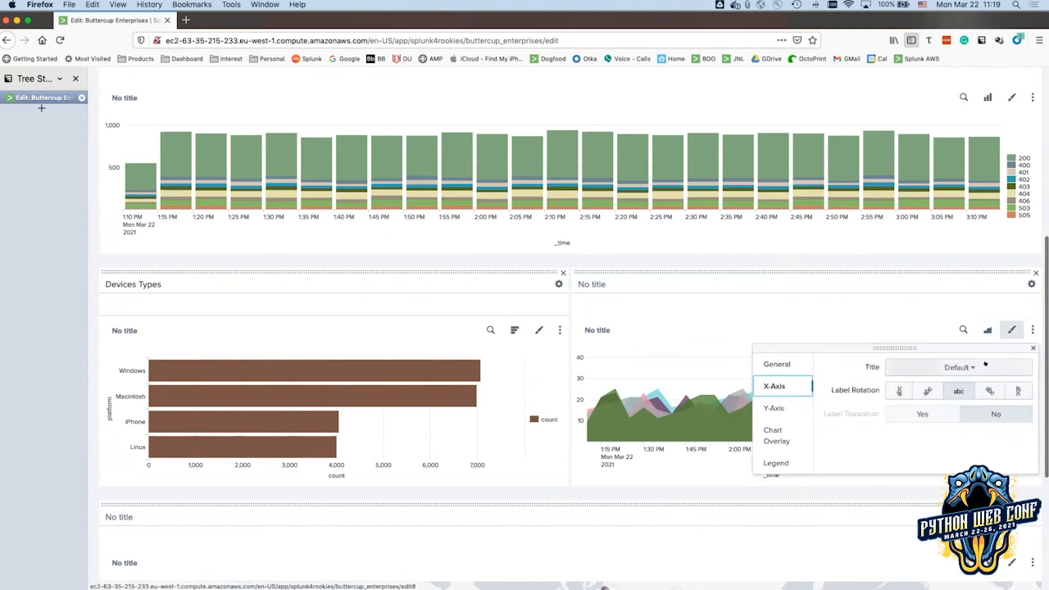
{"action": "left_click", "coordinate": [768, 408]}
{"action": "left_click", "coordinate": [773, 435]}
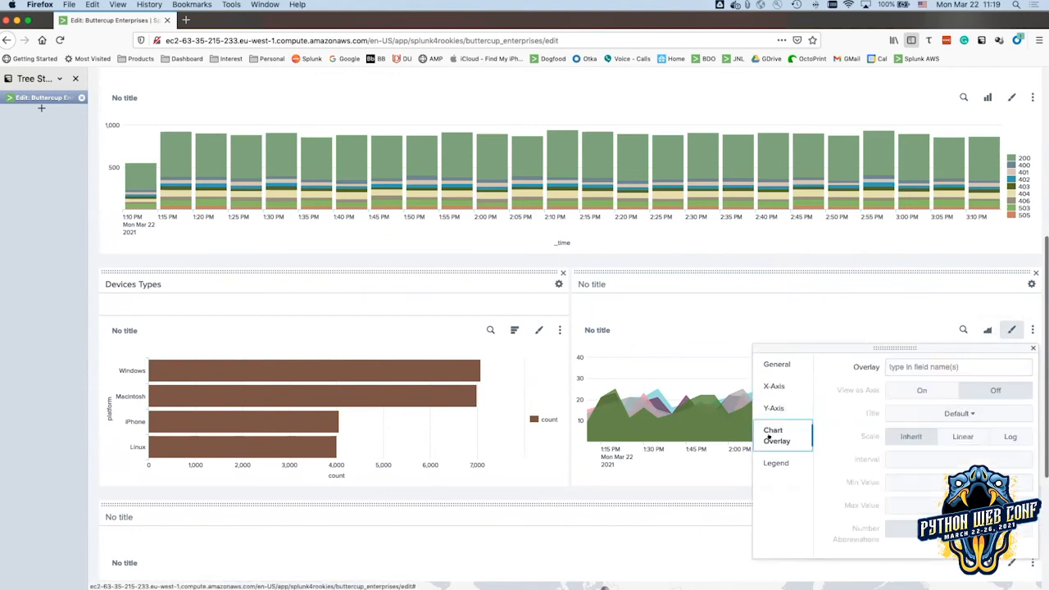
{"action": "left_click", "coordinate": [861, 313]}
{"action": "scroll", "coordinate": [959, 304], "scroll_direction": "up", "scroll_amount": 8}
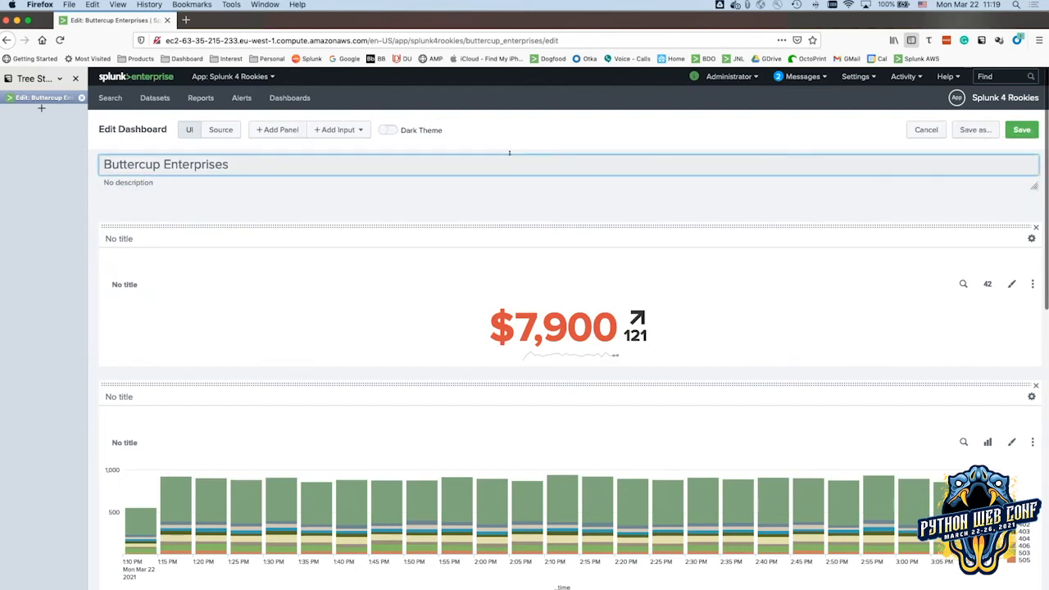
Enable Dark Theme, save the dashboard, and refresh the page to apply it.
{"action": "left_click", "coordinate": [390, 129]}
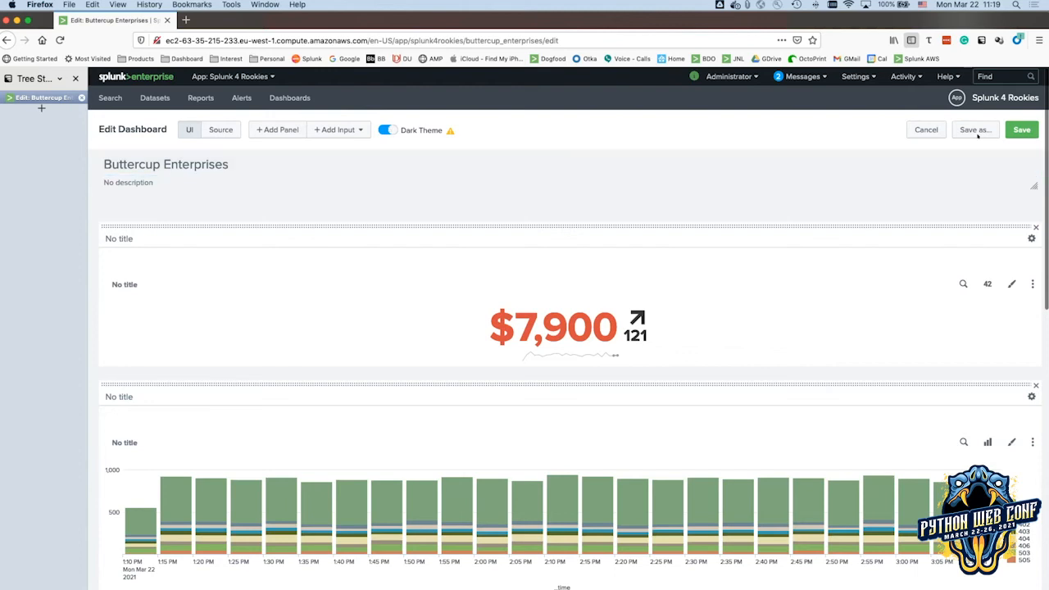
{"action": "left_click", "coordinate": [1013, 129]}
{"action": "left_click", "coordinate": [688, 186]}
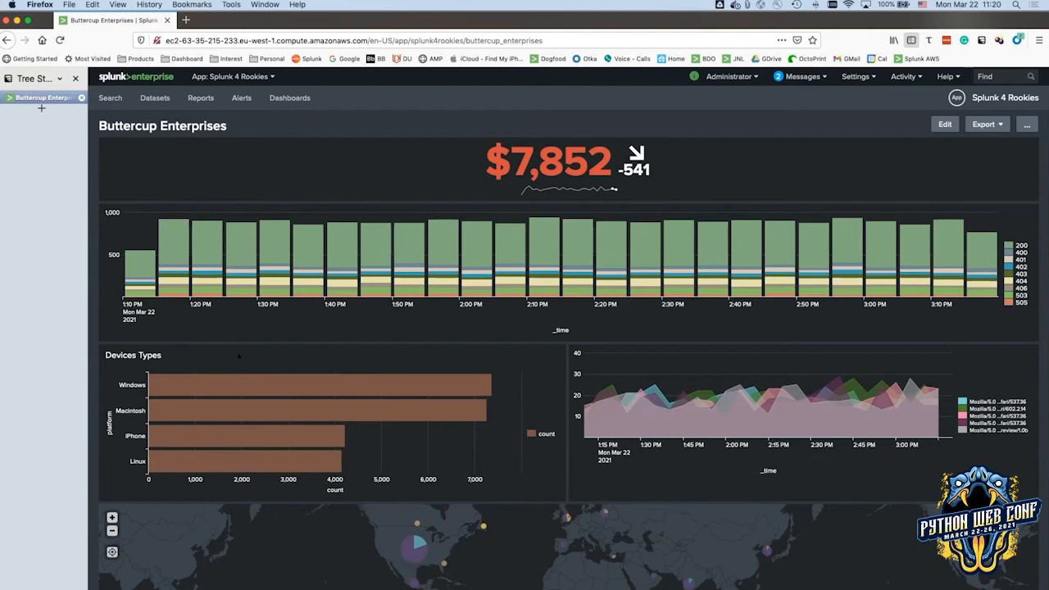
{"action": "scroll", "coordinate": [262, 356], "scroll_direction": "down", "scroll_amount": 1}
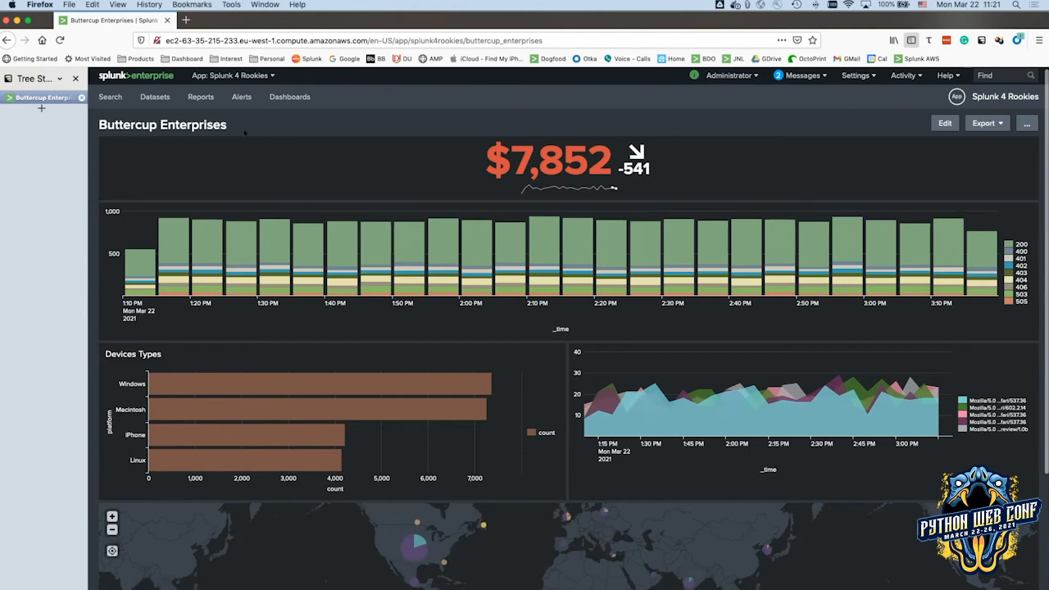
Load the earlier 'geostats count by City' query from Search History into the search bar.
{"action": "left_click", "coordinate": [109, 97]}
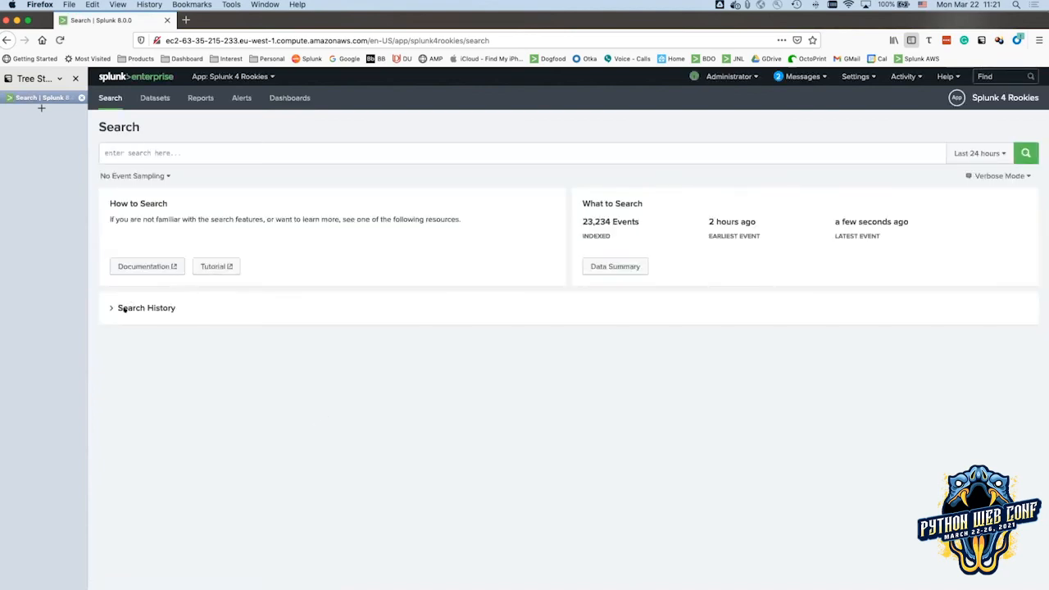
{"action": "left_click", "coordinate": [125, 307]}
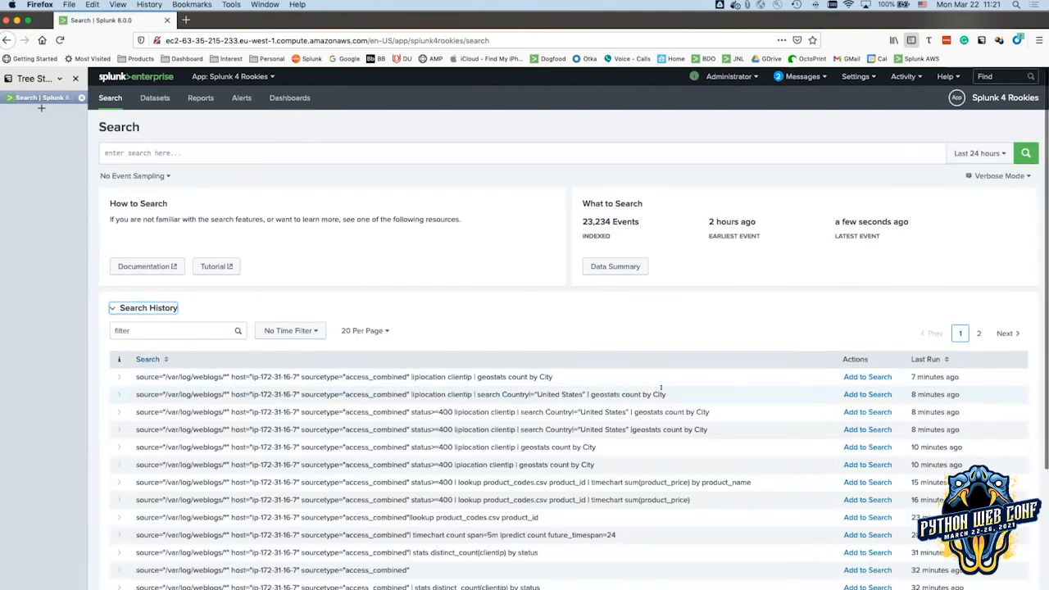
{"action": "left_click", "coordinate": [868, 376]}
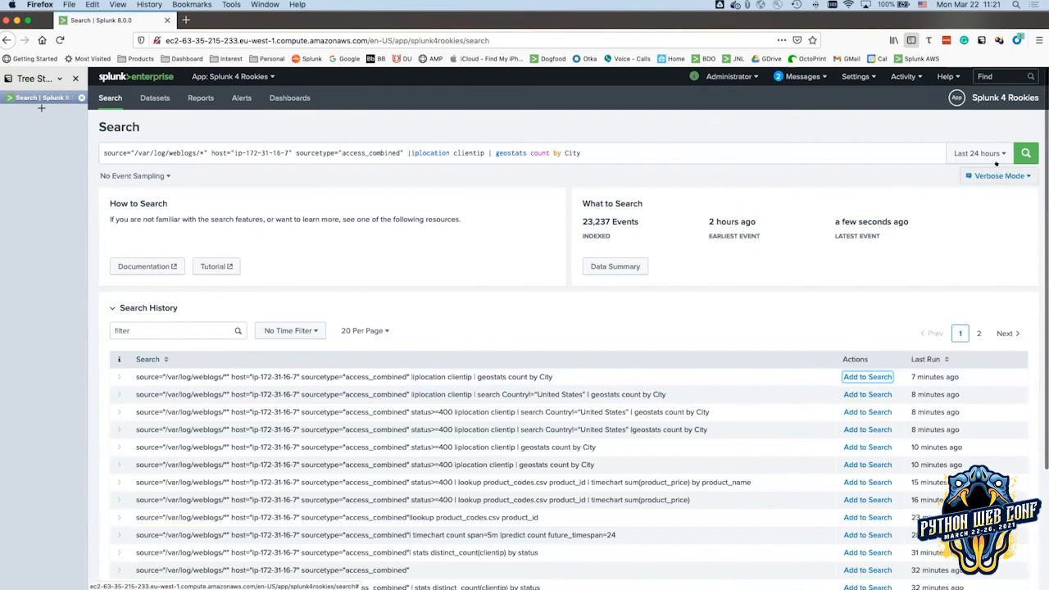
Run the geostats search over All time and begin saving the results as a dashboard panel.
{"action": "left_click", "coordinate": [1001, 154]}
{"action": "left_click", "coordinate": [951, 213]}
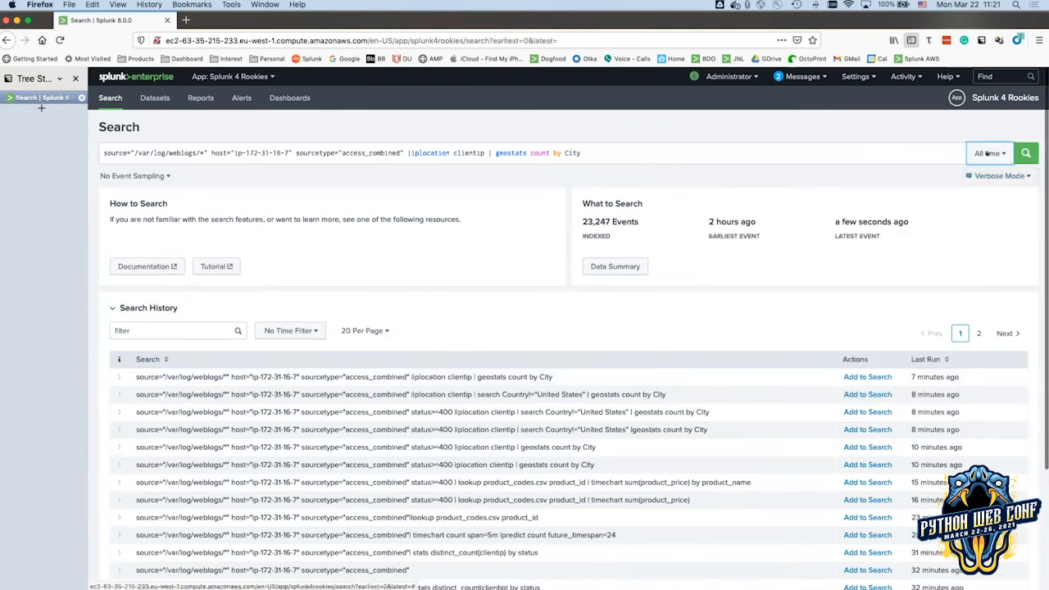
{"action": "left_click", "coordinate": [1021, 154]}
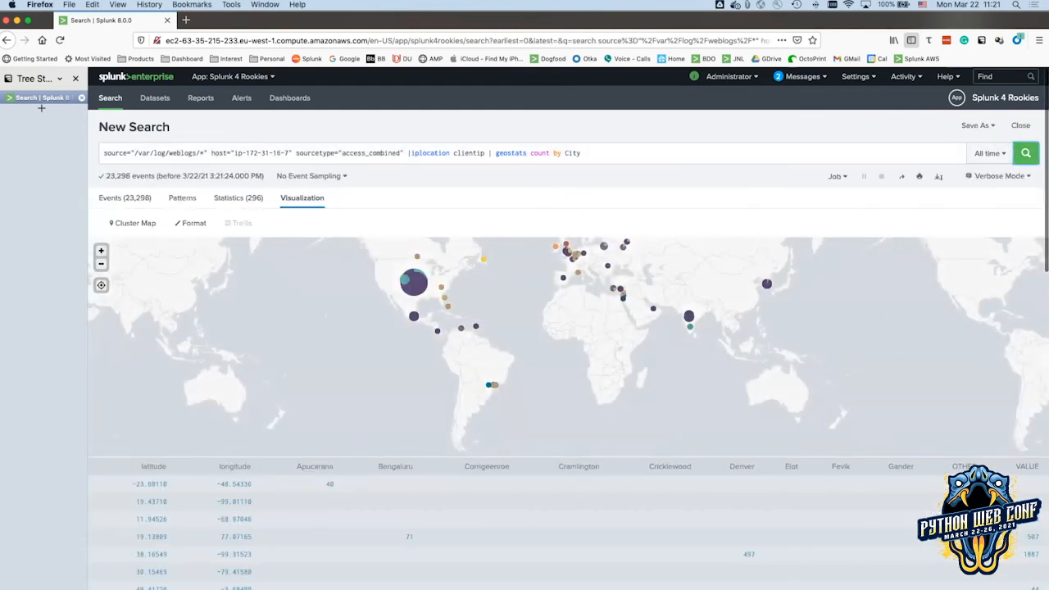
{"action": "left_click", "coordinate": [972, 125]}
{"action": "left_click", "coordinate": [964, 164]}
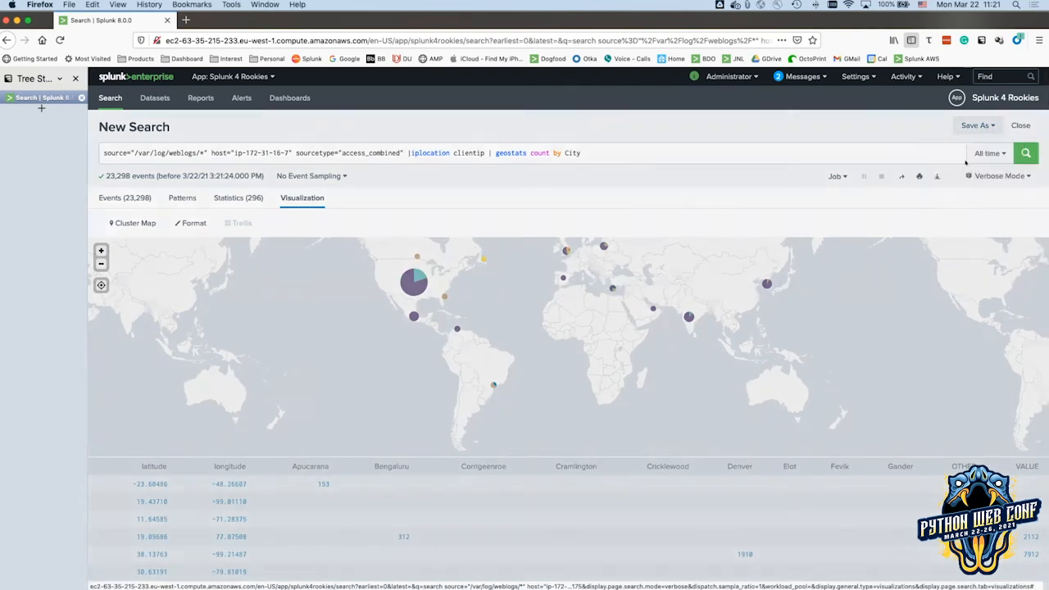
{"action": "left_click", "coordinate": [637, 145]}
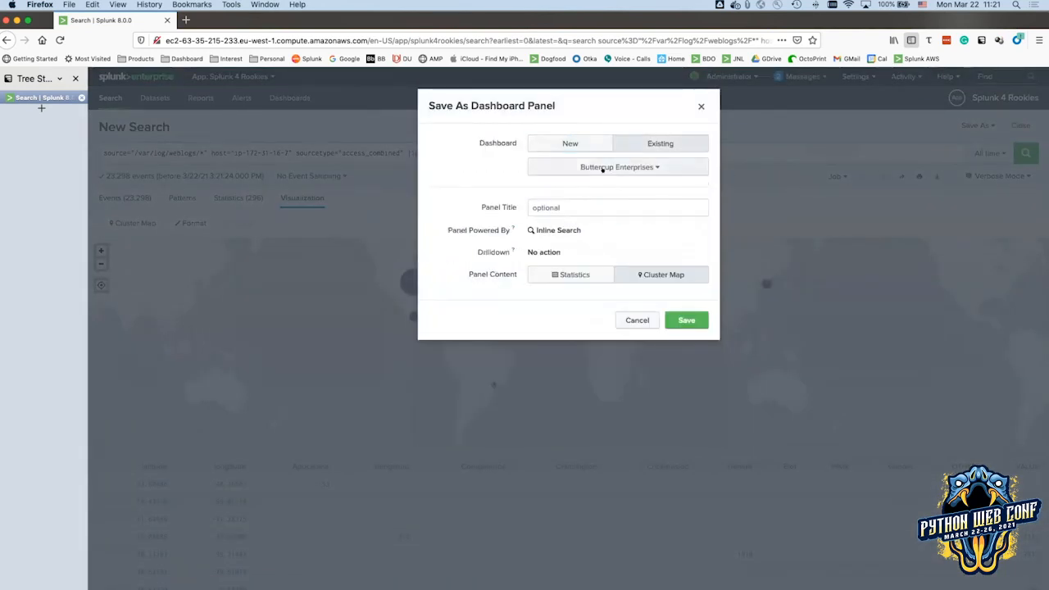
{"action": "left_click", "coordinate": [628, 168]}
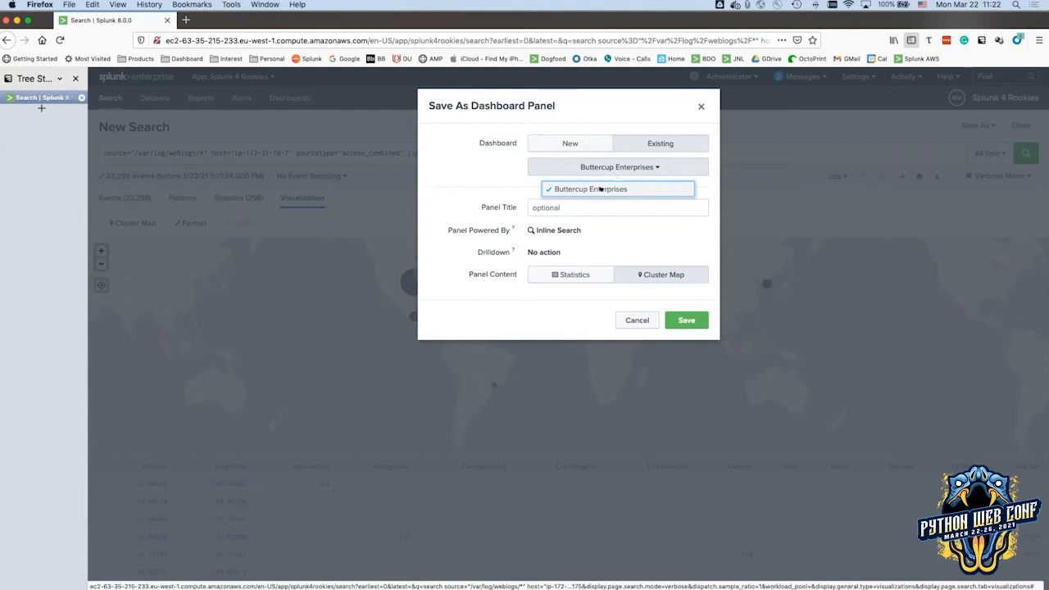
{"action": "left_click", "coordinate": [636, 319]}
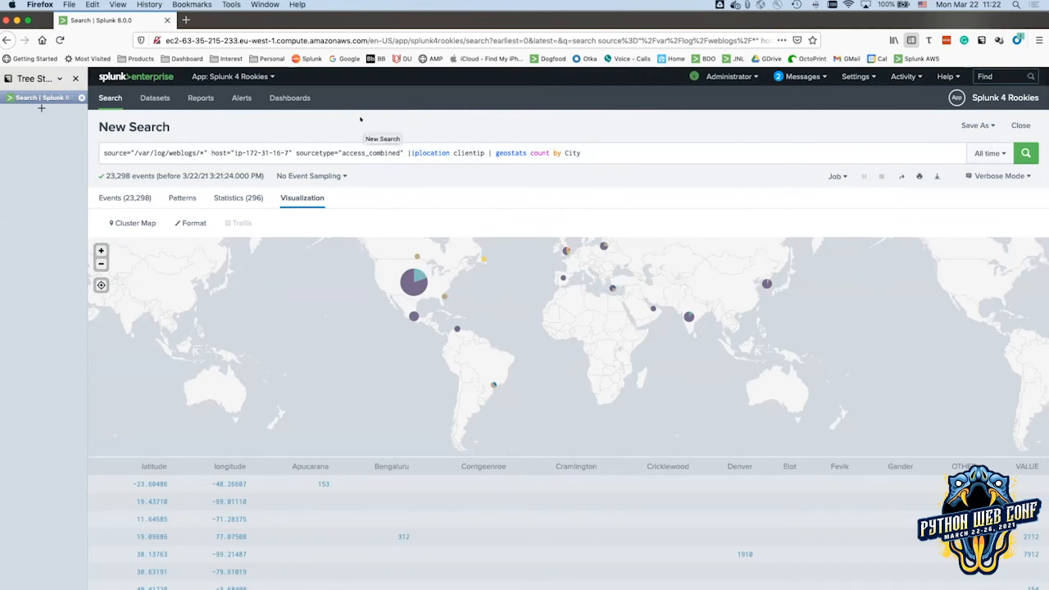
Switch to the Search & Reporting app and view its search history.
{"action": "left_click", "coordinate": [231, 76]}
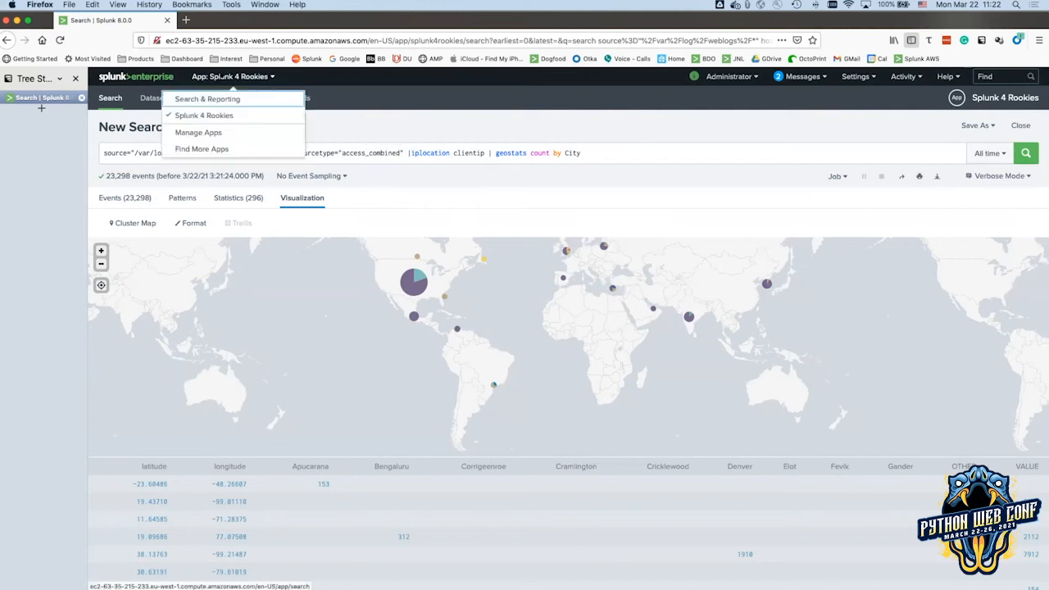
{"action": "left_click", "coordinate": [198, 99]}
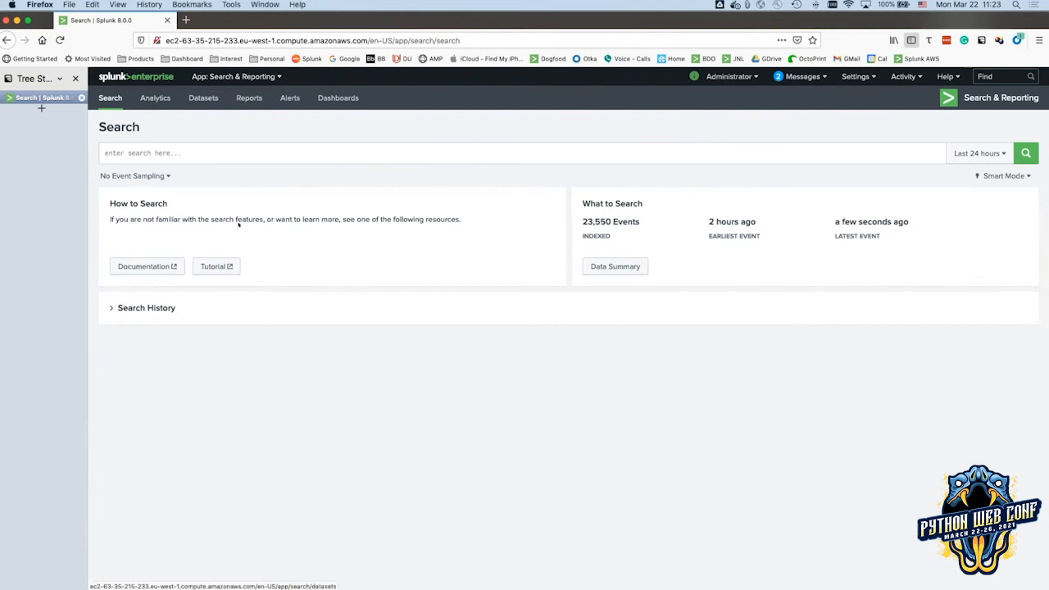
{"action": "left_click", "coordinate": [150, 307]}
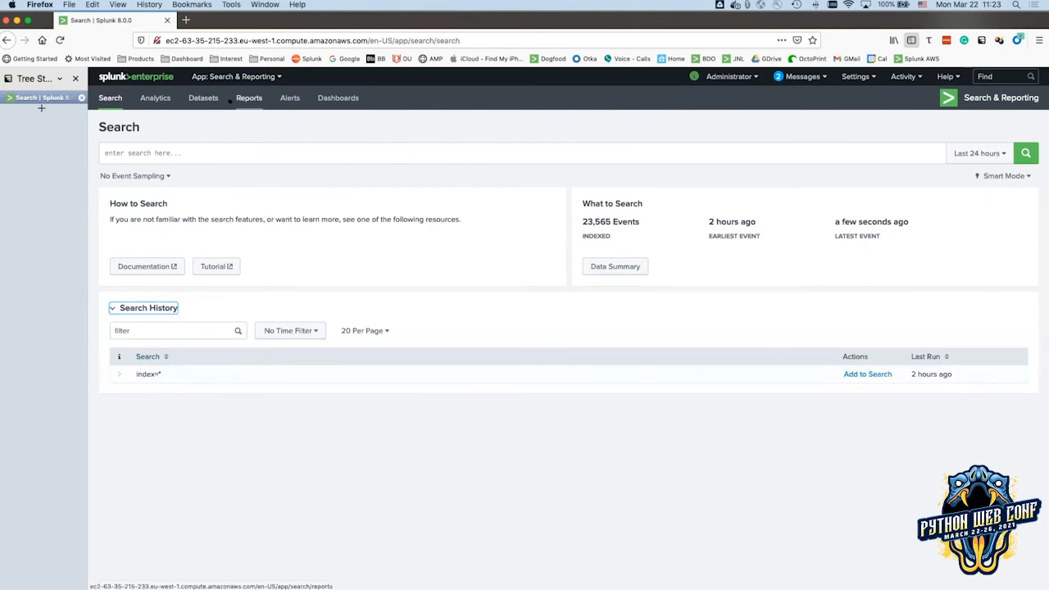
Return to the Splunk 4 Rookies app and place the cursor in the empty search bar.
{"action": "left_click", "coordinate": [212, 76]}
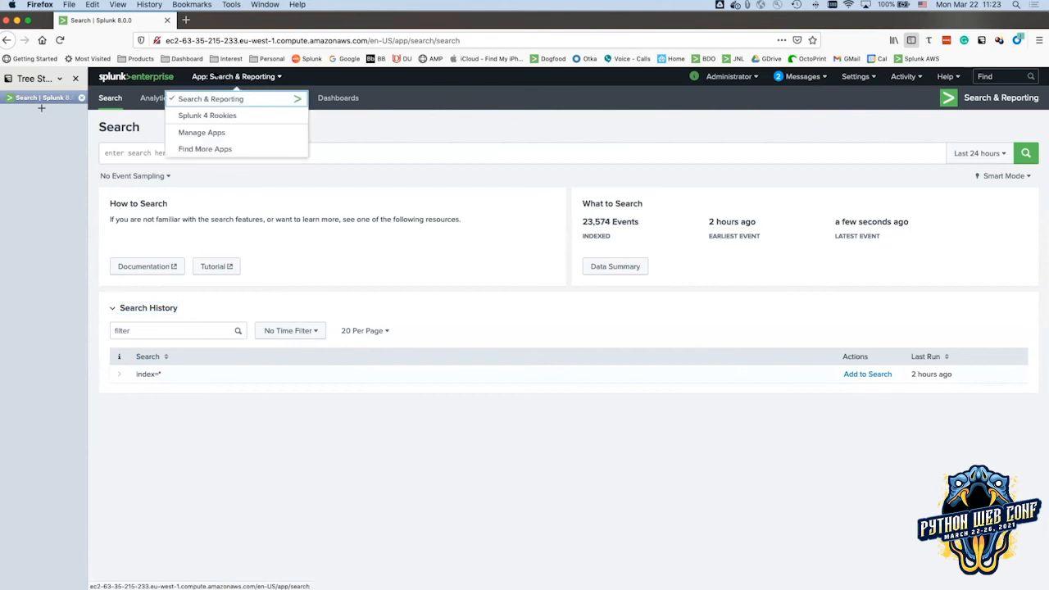
{"action": "left_click", "coordinate": [196, 116]}
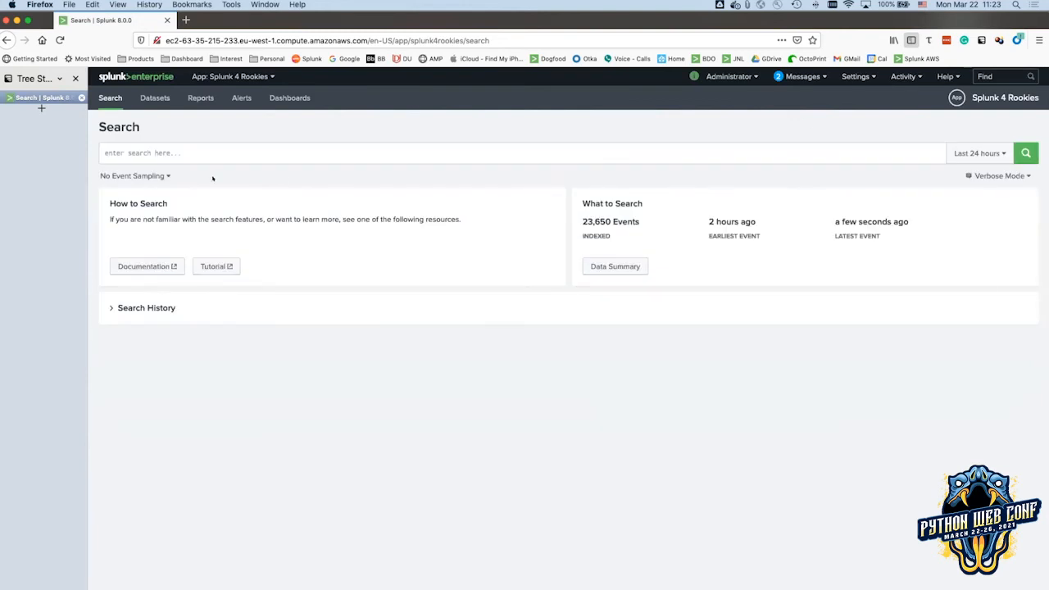
{"action": "left_click", "coordinate": [210, 154]}
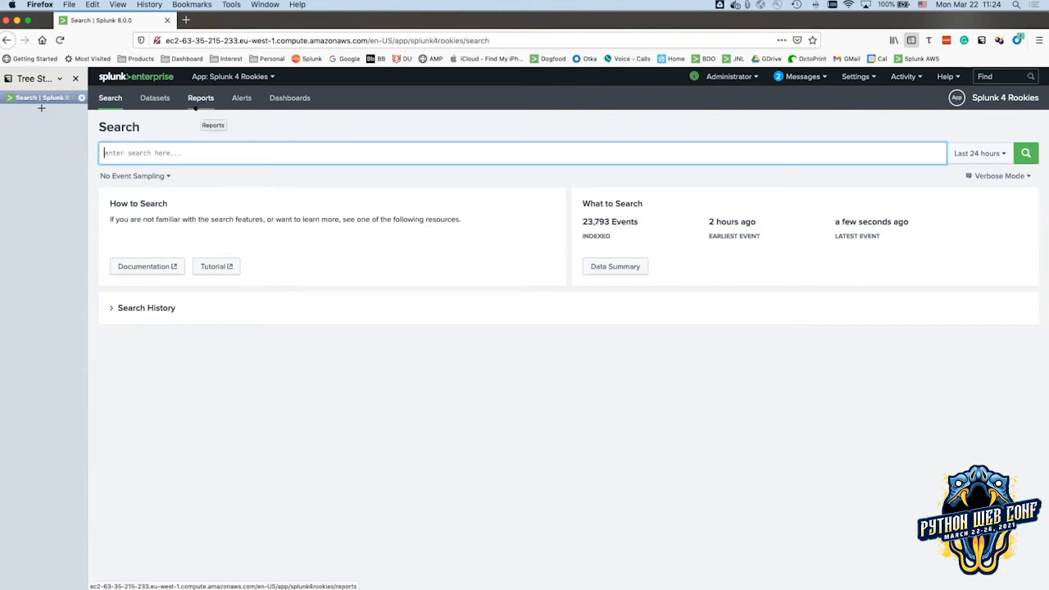
Switch from Splunk to the Google Slides window in Google Chrome.
{"action": "key", "text": "super+Tab"}
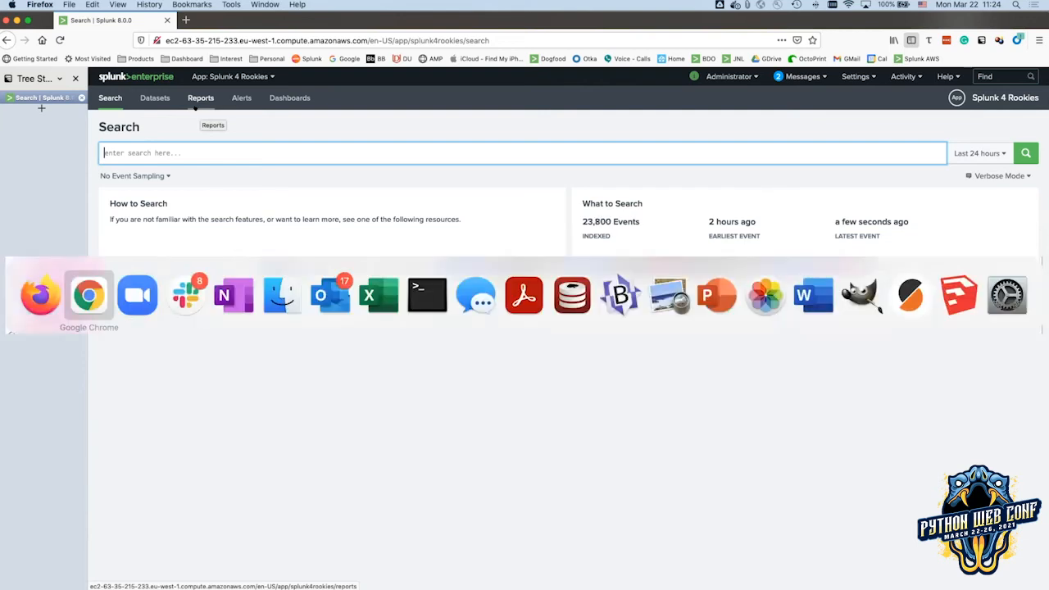
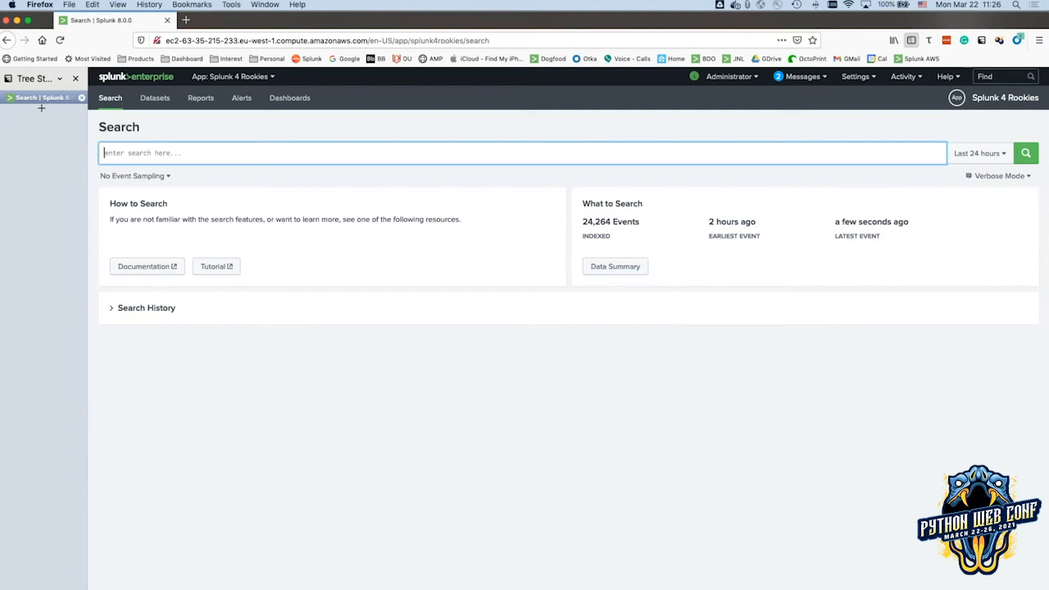
Bring the browser back into focus and open a new tab to splunk.com.
{"action": "key", "text": "super+Tab"}
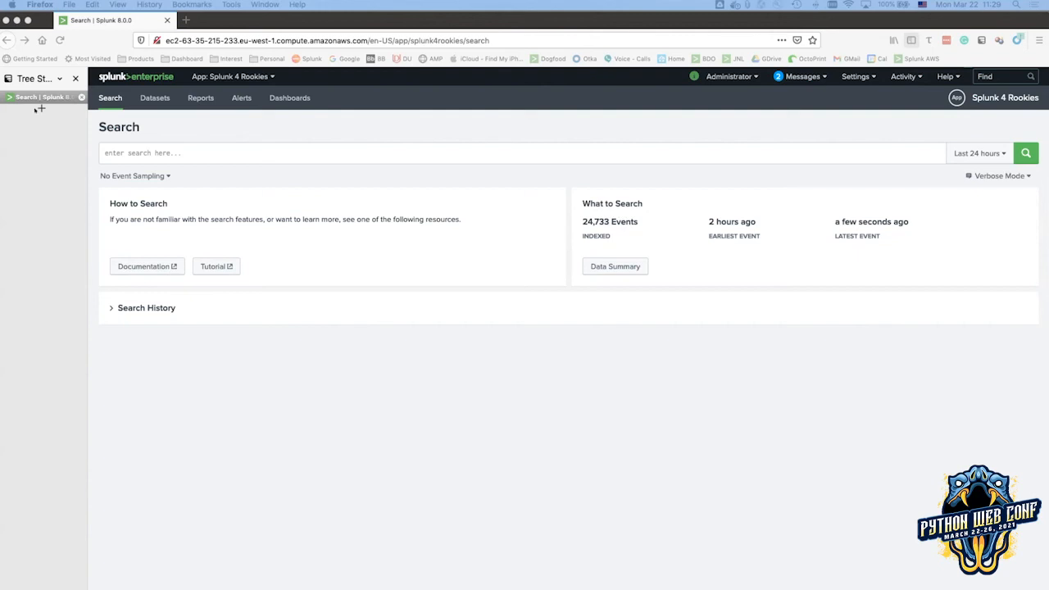
{"action": "left_click", "coordinate": [36, 109]}
{"action": "left_click", "coordinate": [38, 109]}
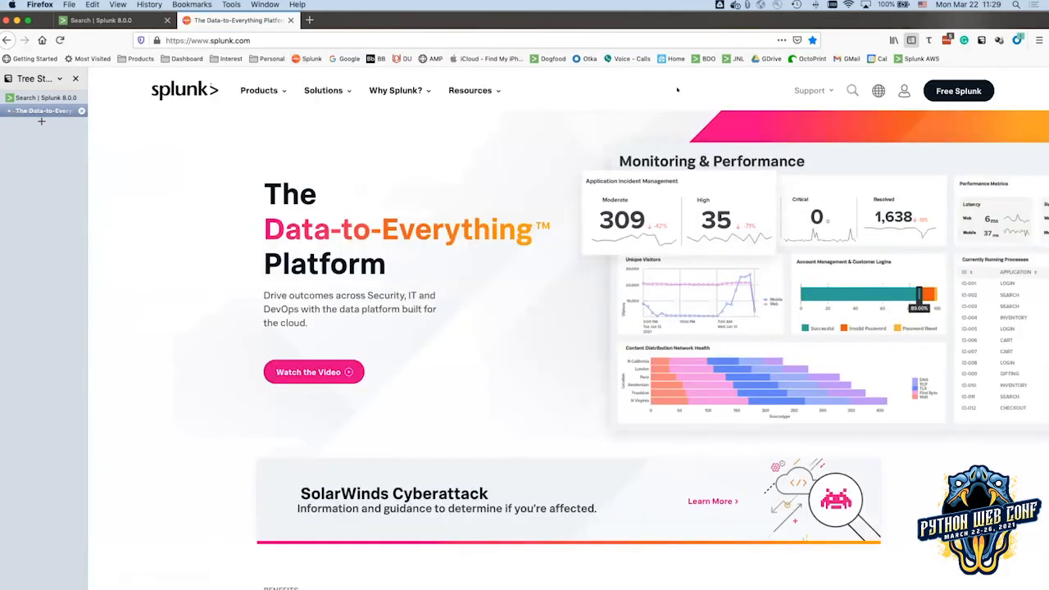
Log in to the Splunk account with the saved credentials, then go to Free Trials and Downloads.
{"action": "left_click", "coordinate": [955, 91]}
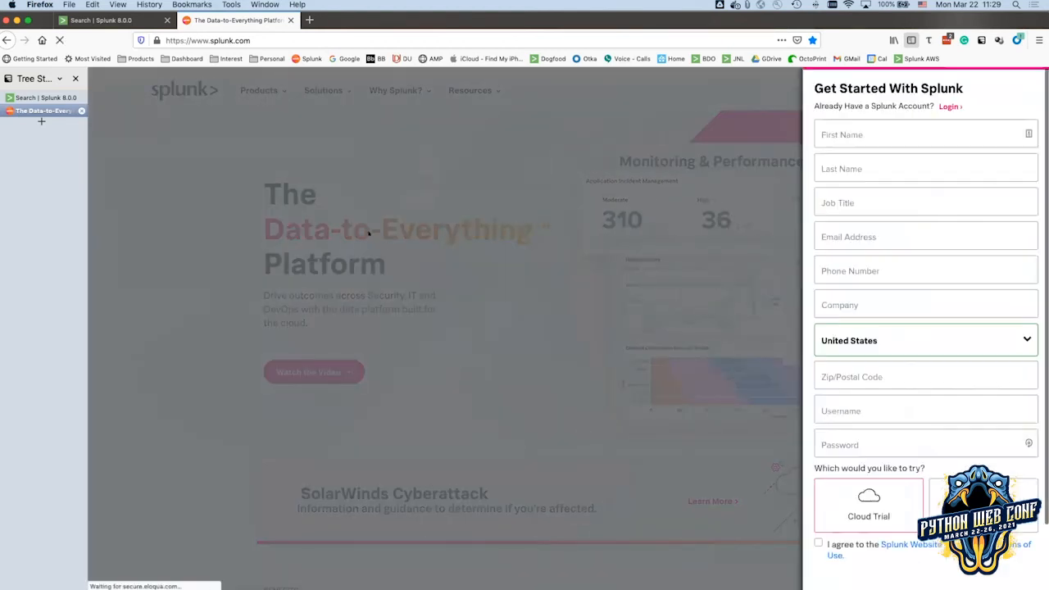
{"action": "left_click", "coordinate": [944, 106]}
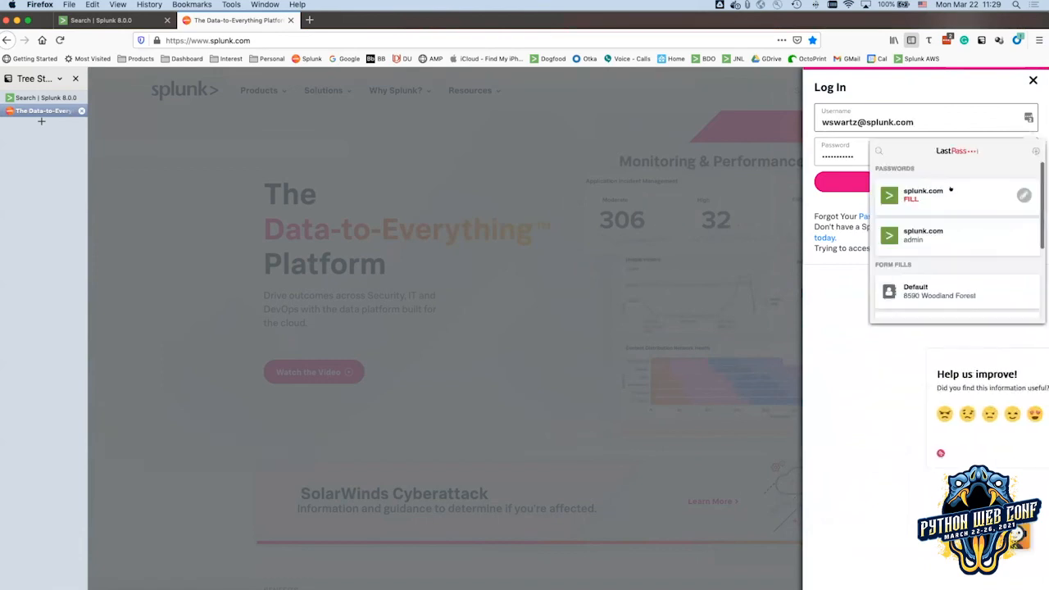
{"action": "left_click", "coordinate": [952, 183]}
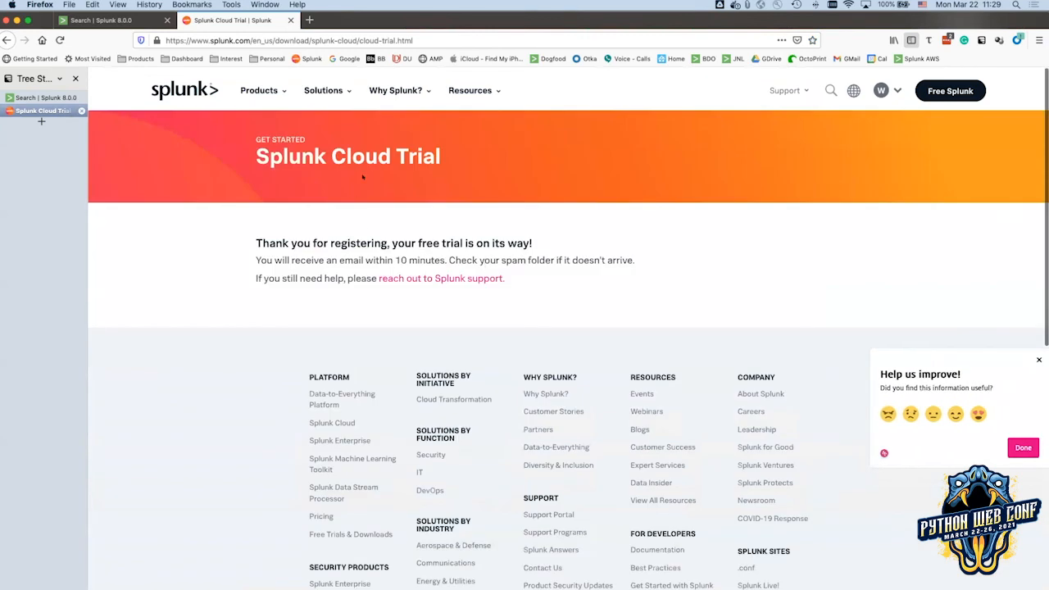
{"action": "left_click", "coordinate": [938, 94]}
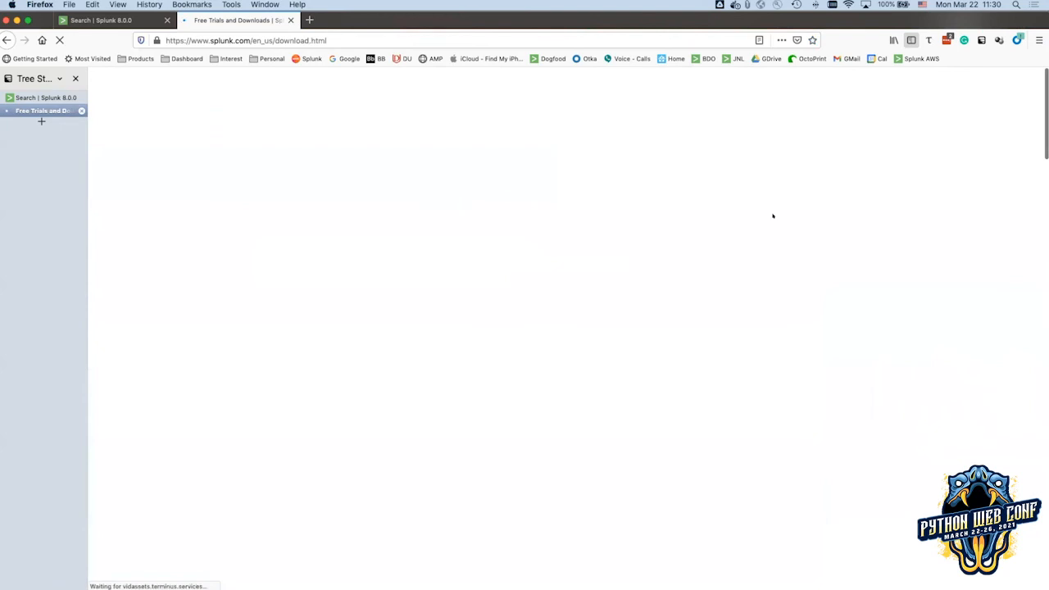
Open the Splunk Enterprise Download Free 60-Day Trial page.
{"action": "scroll", "coordinate": [520, 239], "scroll_direction": "down", "scroll_amount": 5}
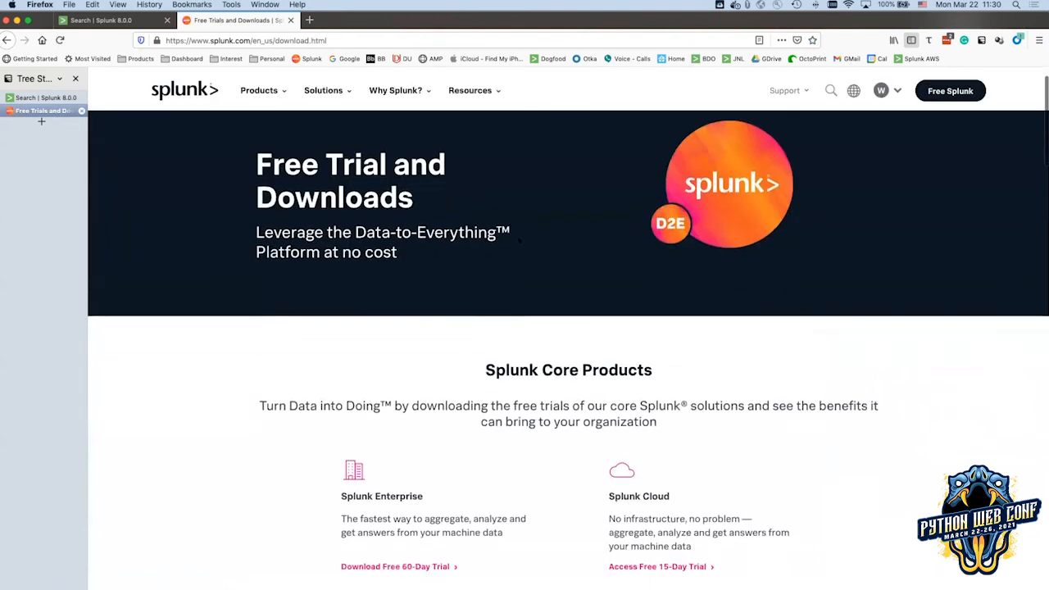
{"action": "scroll", "coordinate": [520, 240], "scroll_direction": "up", "scroll_amount": 4}
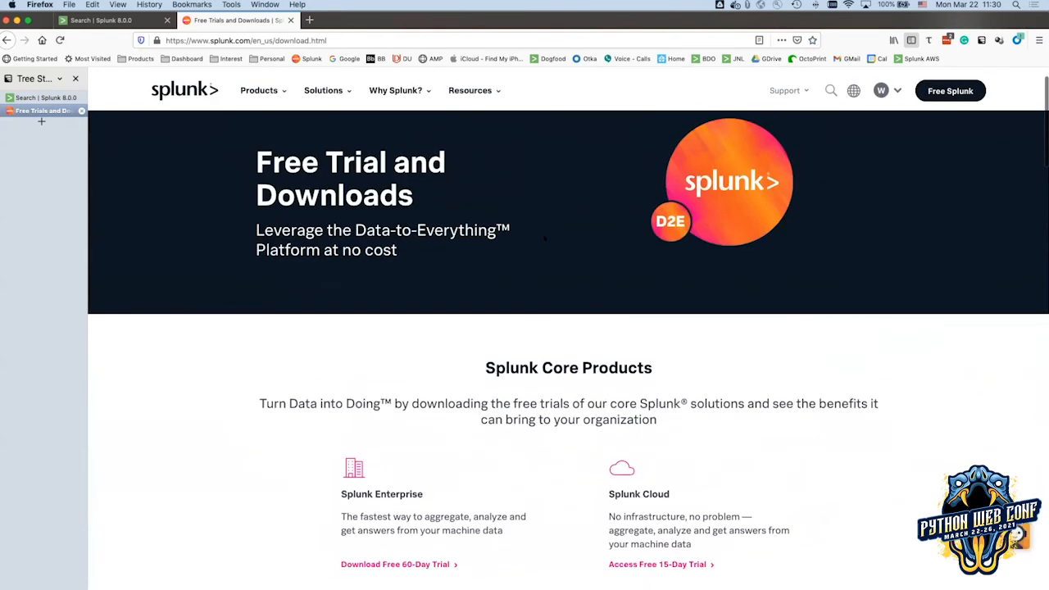
{"action": "scroll", "coordinate": [334, 250], "scroll_direction": "down", "scroll_amount": 7}
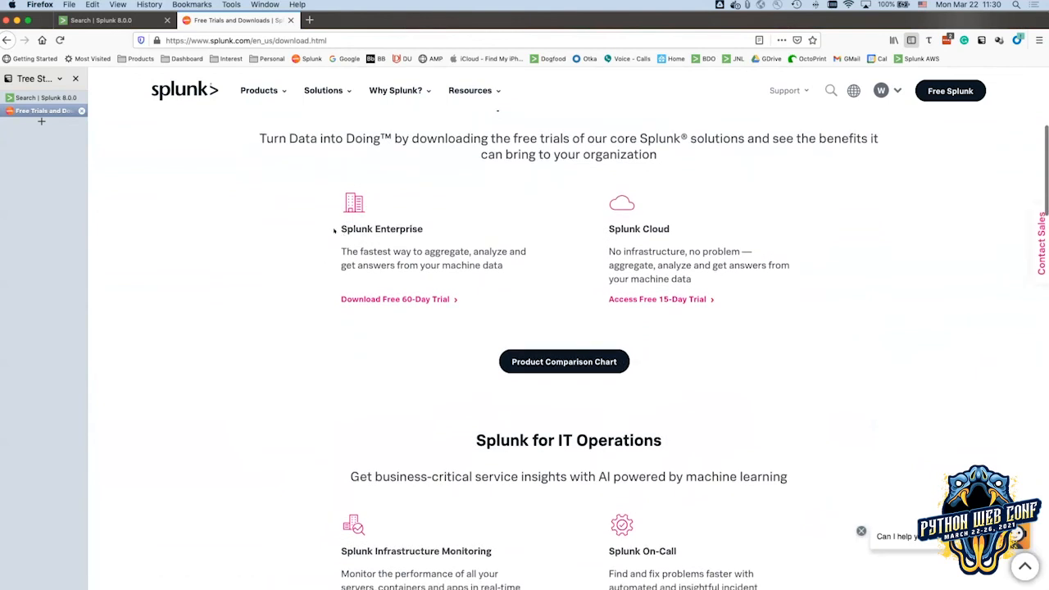
{"action": "left_click", "coordinate": [412, 298]}
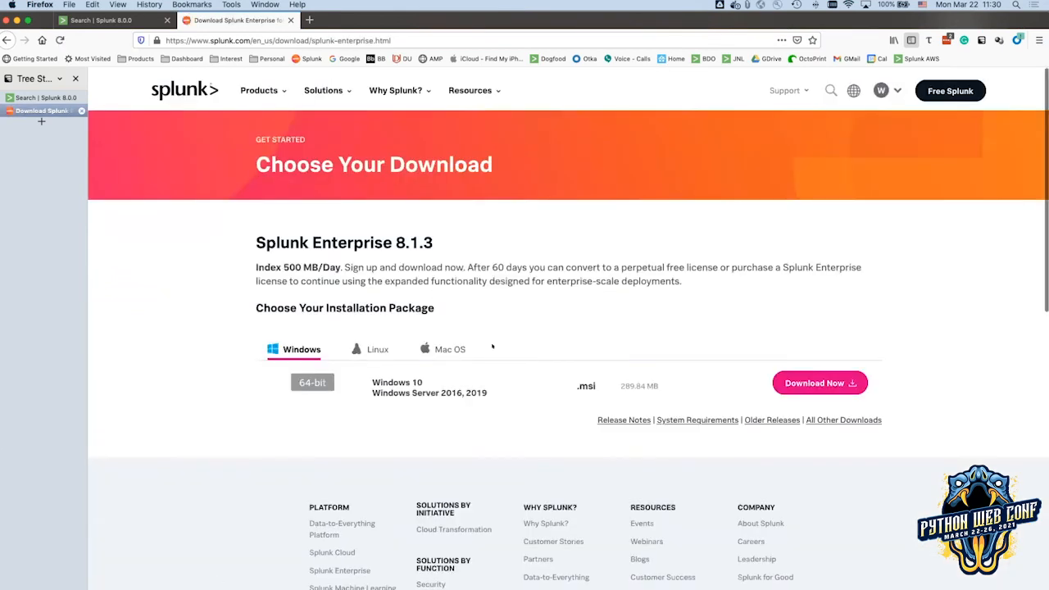
Highlight the 500 MB/Day indexing limit and the 60-day free licence terms.
{"action": "scroll", "coordinate": [492, 346], "scroll_direction": "down", "scroll_amount": 2}
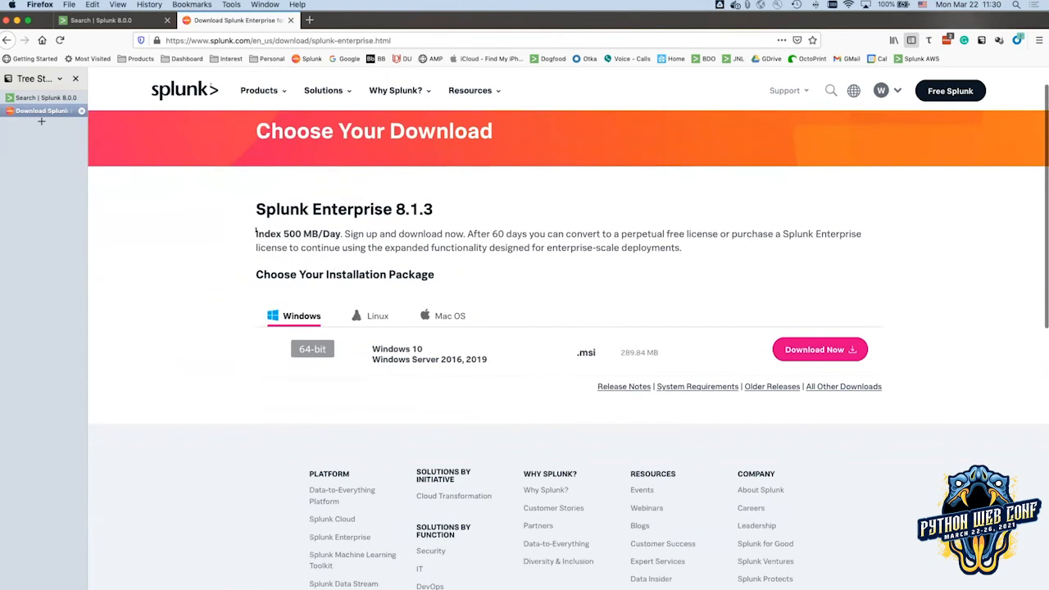
{"action": "left_click_drag", "start_coordinate": [283, 234], "coordinate": [352, 235]}
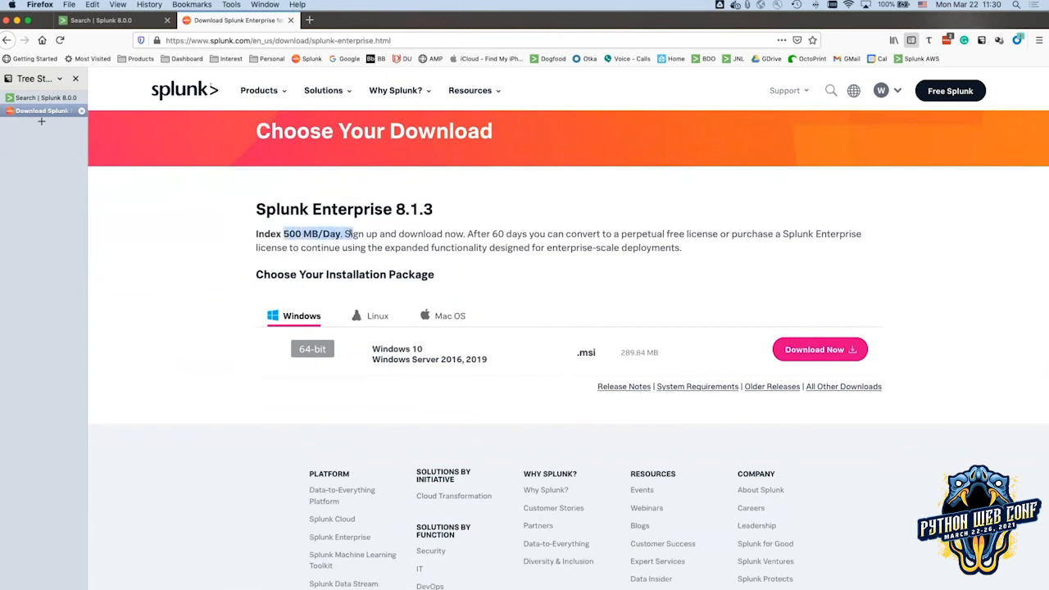
{"action": "left_click_drag", "start_coordinate": [466, 234], "coordinate": [840, 233]}
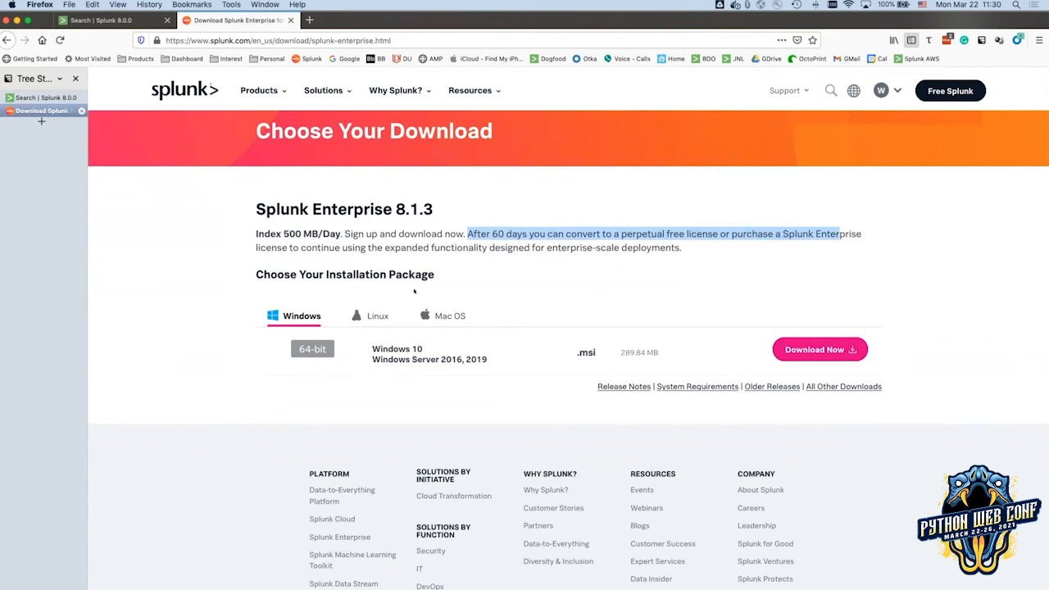
{"action": "left_click", "coordinate": [305, 234]}
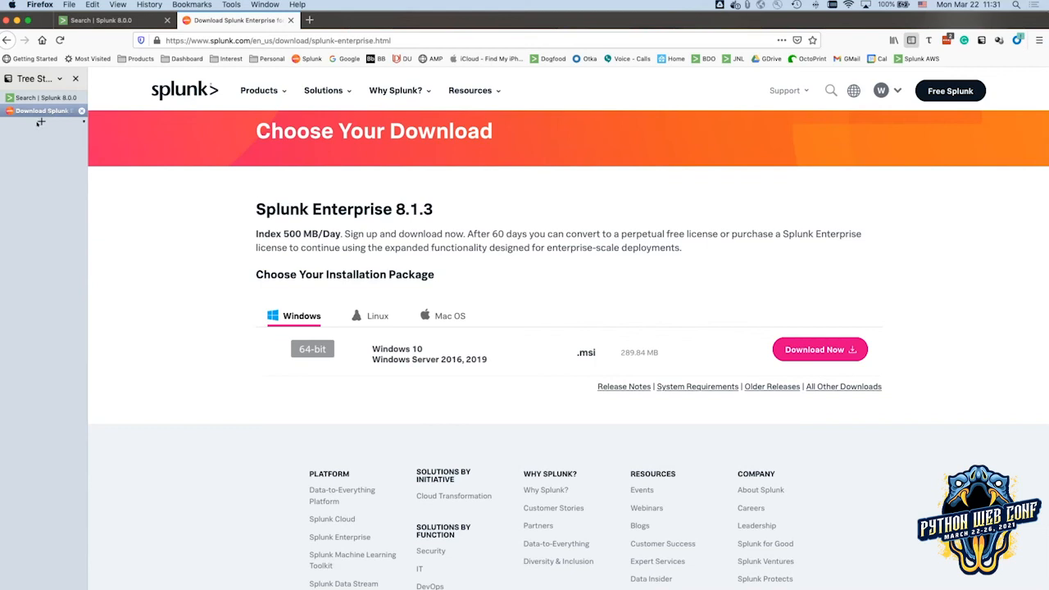
In a new tab, sign in to the home server sath.nx01.home:8000 with the admin username and password.
{"action": "left_click", "coordinate": [40, 121]}
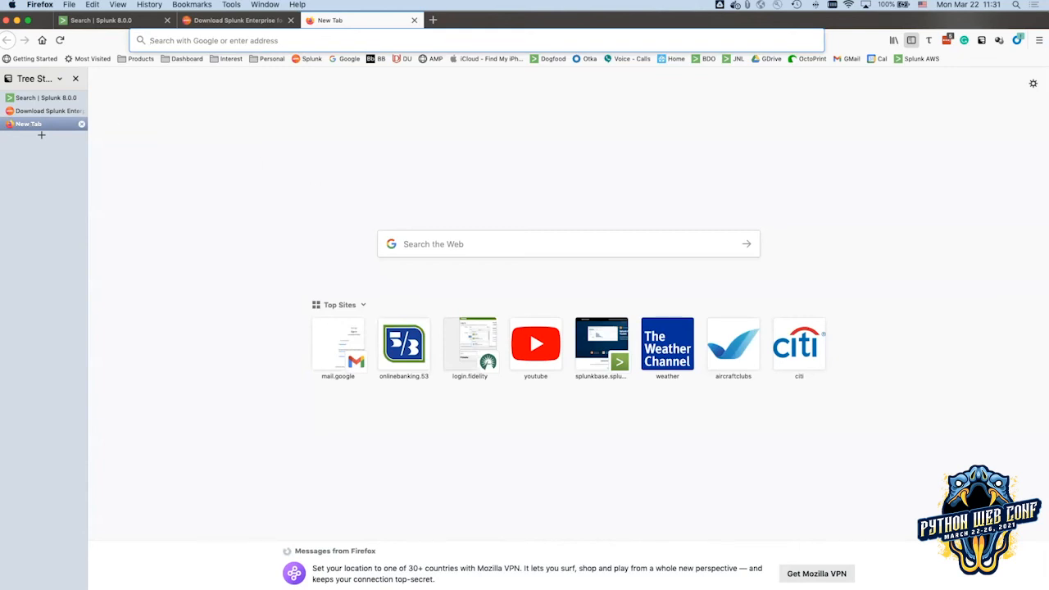
{"action": "type", "text": "sath.nx01.home:8000/"}
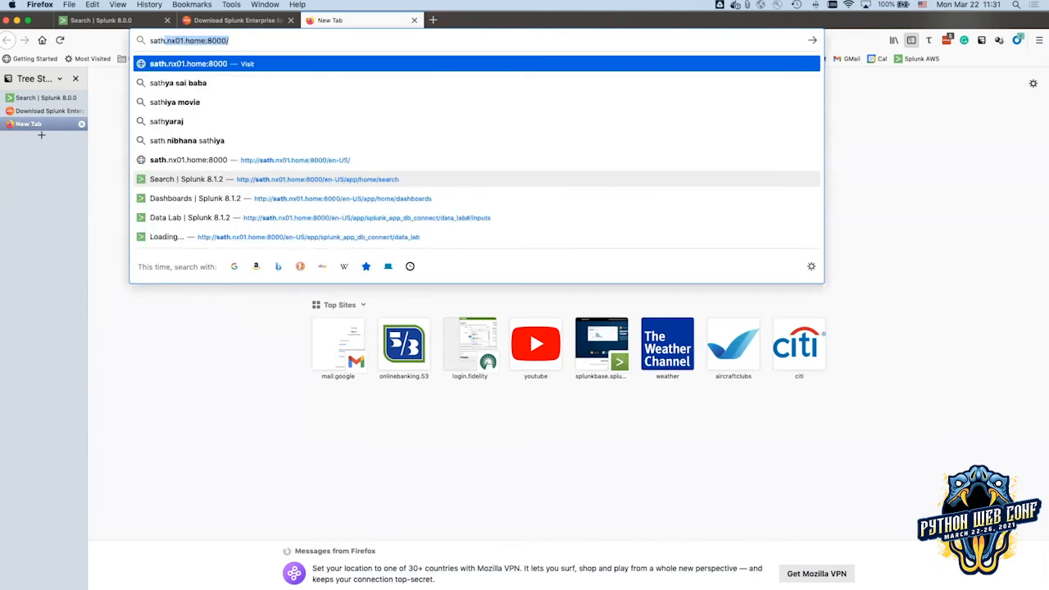
{"action": "key", "text": "Return"}
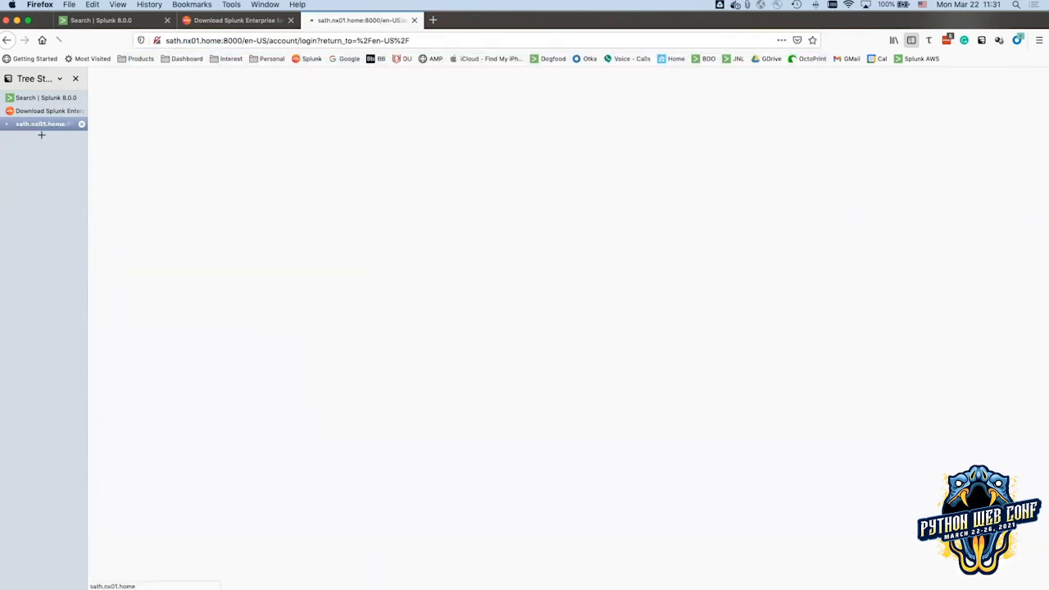
{"action": "type", "text": "admin"}
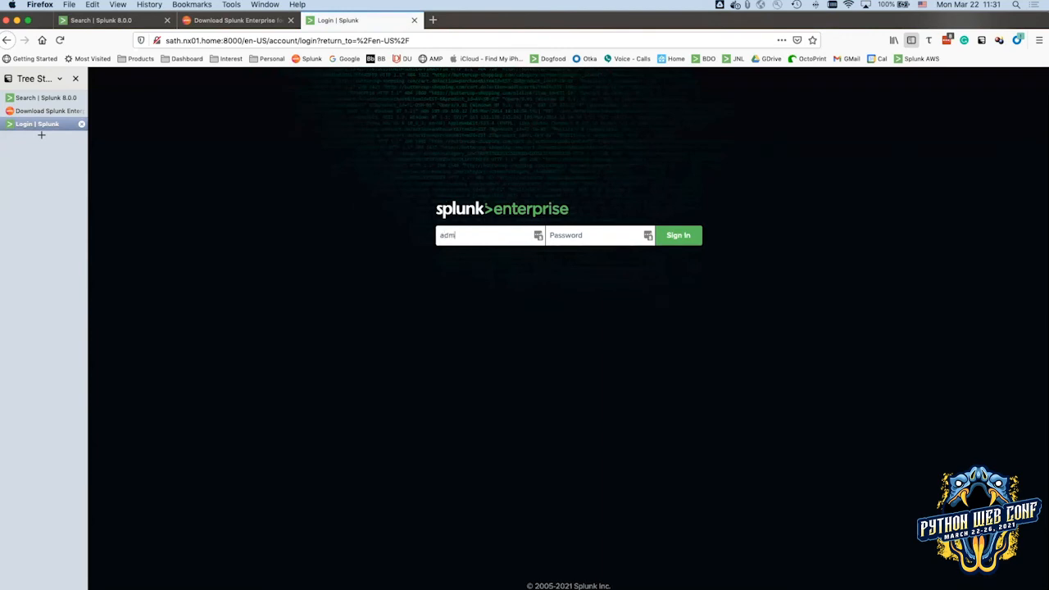
{"action": "key", "text": "Tab"}
{"action": "type", "text": "*********"}
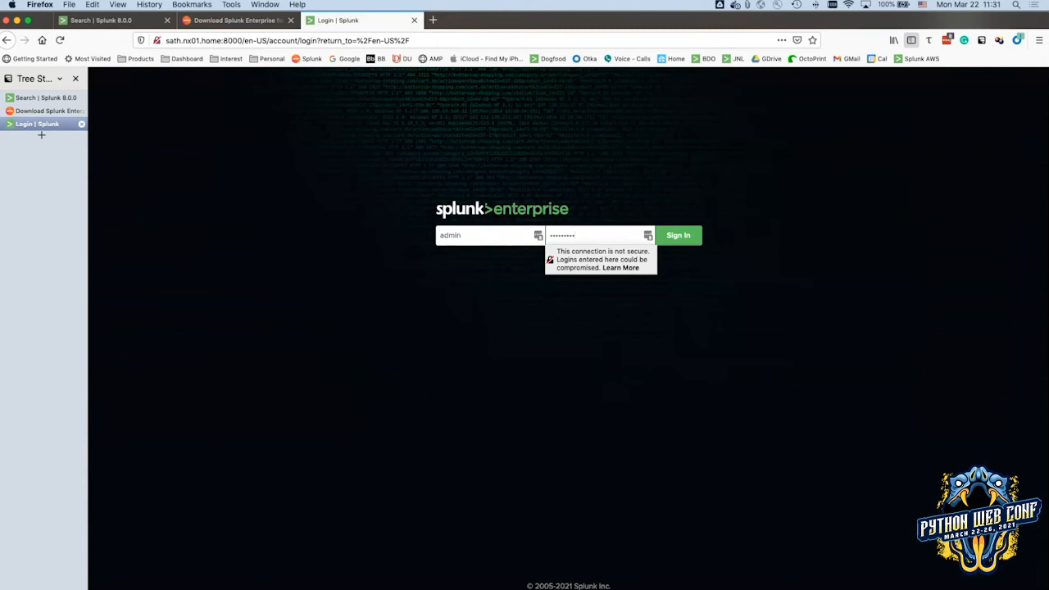
{"action": "key", "text": "Return"}
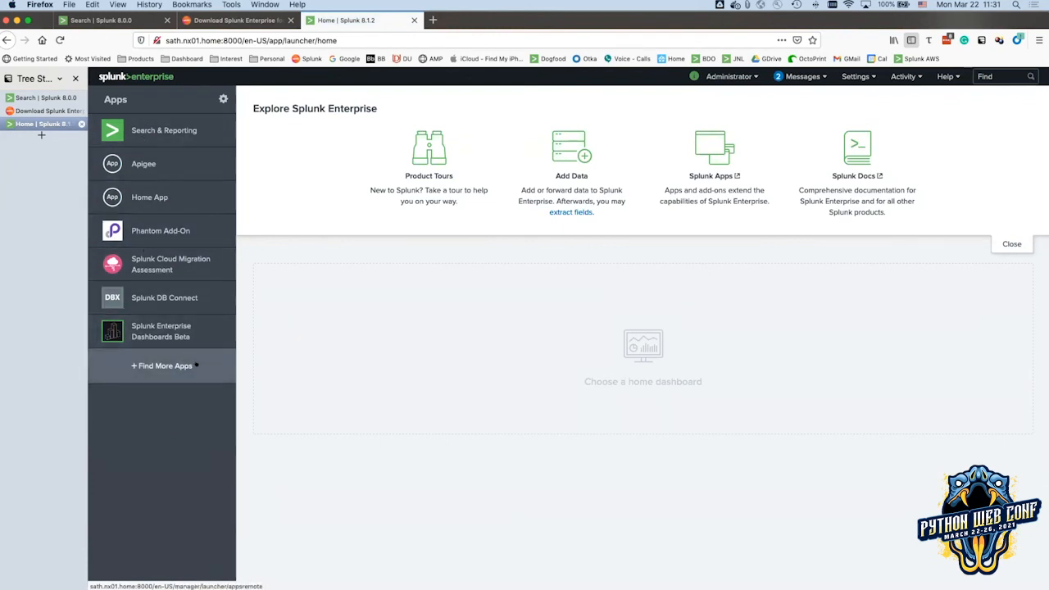
Open the Home App's House Temps dashboard.
{"action": "left_click", "coordinate": [136, 198]}
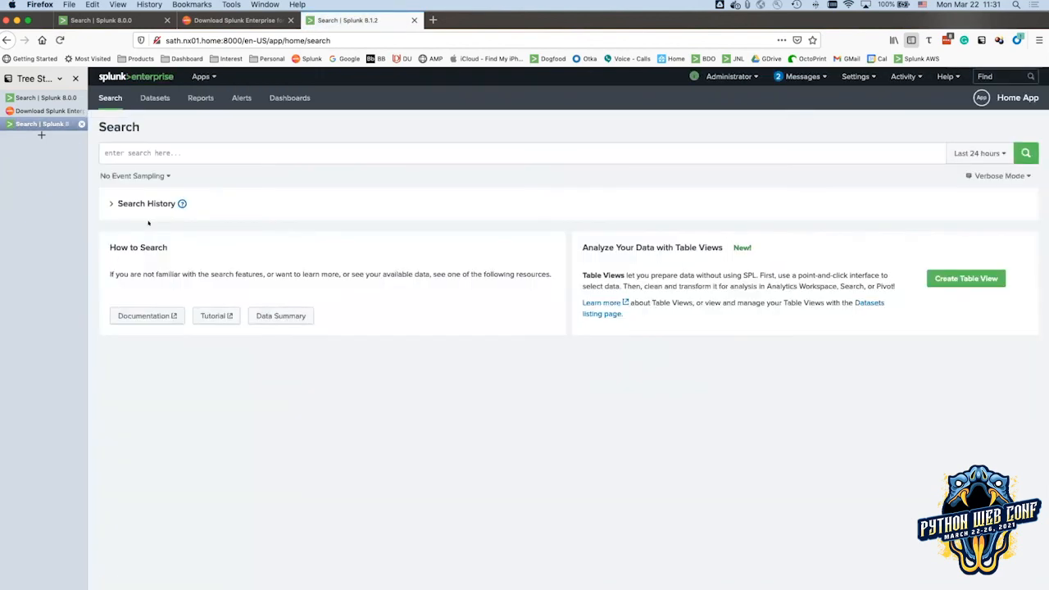
{"action": "left_click", "coordinate": [284, 99]}
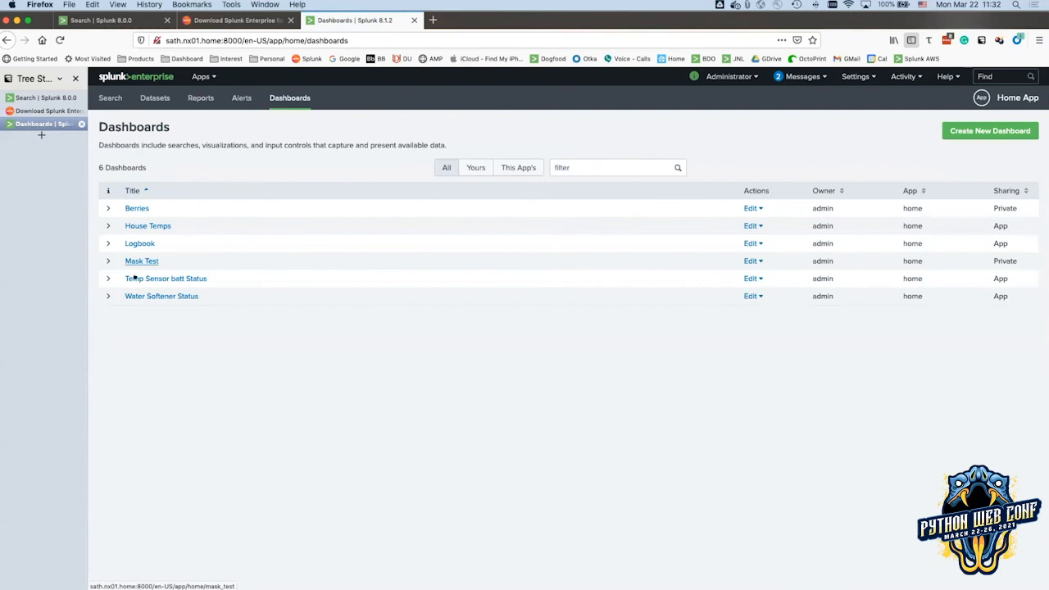
{"action": "left_click", "coordinate": [133, 226]}
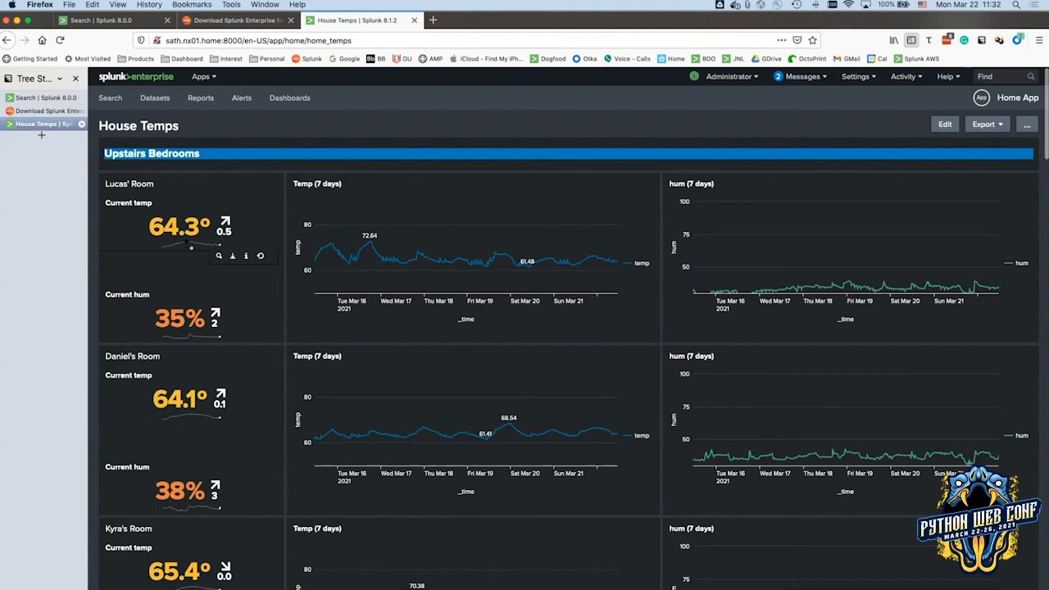
Scroll through House Temps down to the Outside section, then return to the Dashboards list.
{"action": "scroll", "coordinate": [124, 260], "scroll_direction": "down", "scroll_amount": 5}
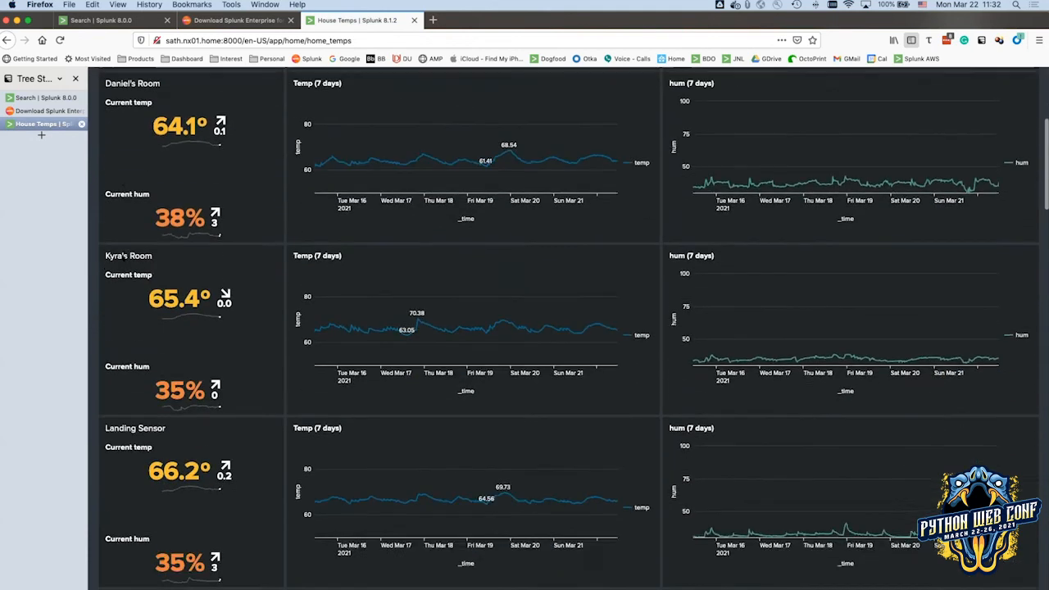
{"action": "scroll", "coordinate": [123, 264], "scroll_direction": "down", "scroll_amount": 2}
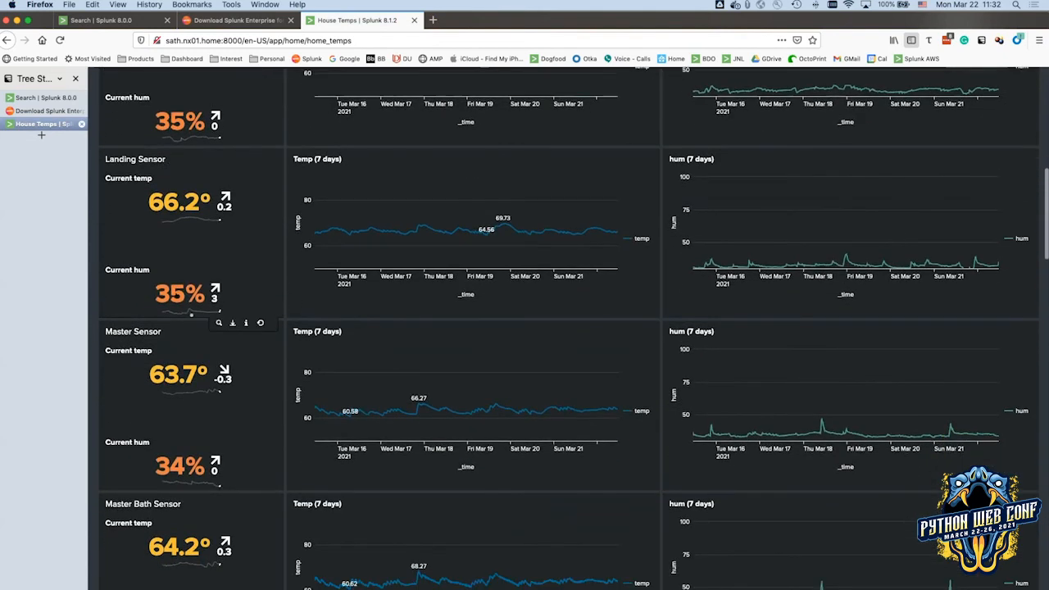
{"action": "scroll", "coordinate": [408, 286], "scroll_direction": "down", "scroll_amount": 3}
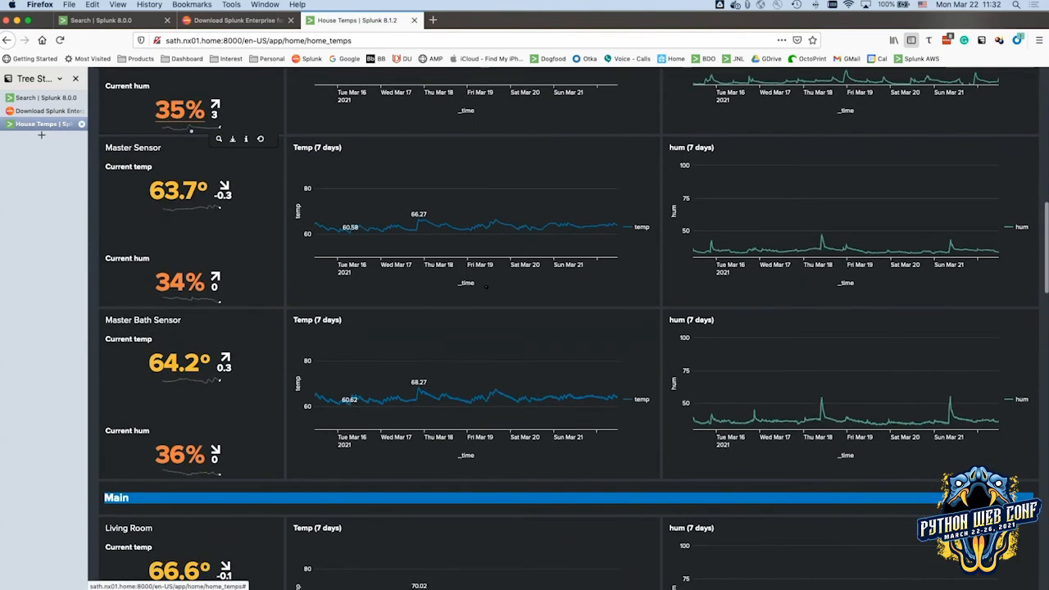
{"action": "scroll", "coordinate": [581, 295], "scroll_direction": "down", "scroll_amount": 6}
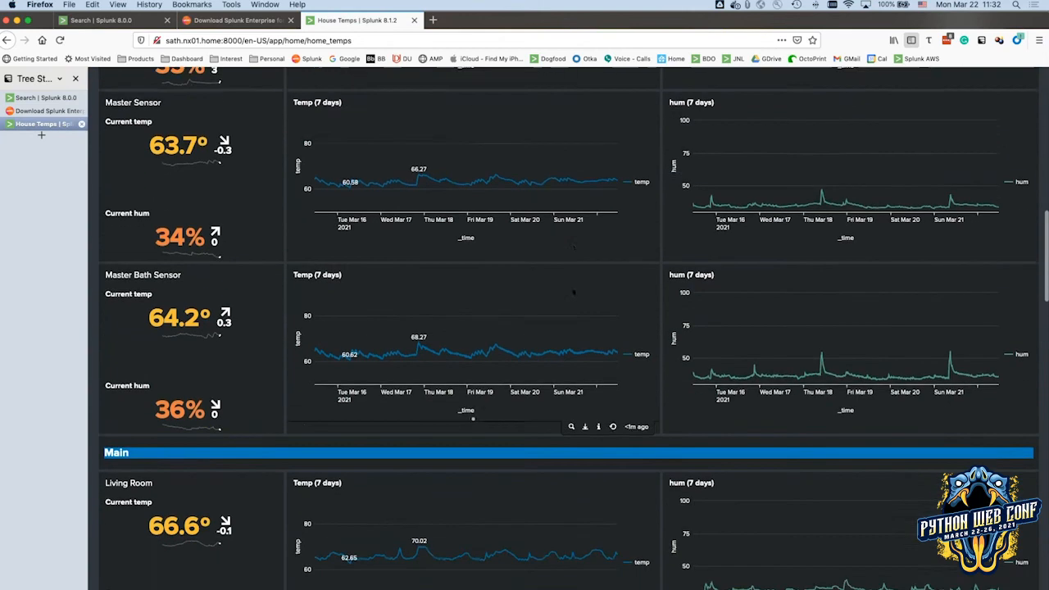
{"action": "scroll", "coordinate": [581, 294], "scroll_direction": "down", "scroll_amount": 11}
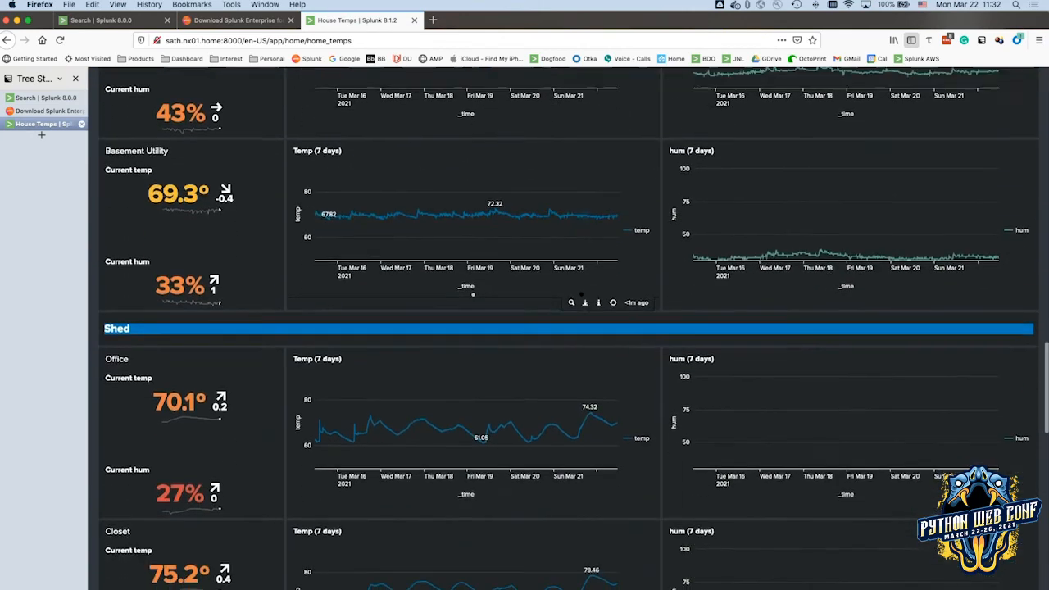
{"action": "scroll", "coordinate": [572, 292], "scroll_direction": "up", "scroll_amount": 1}
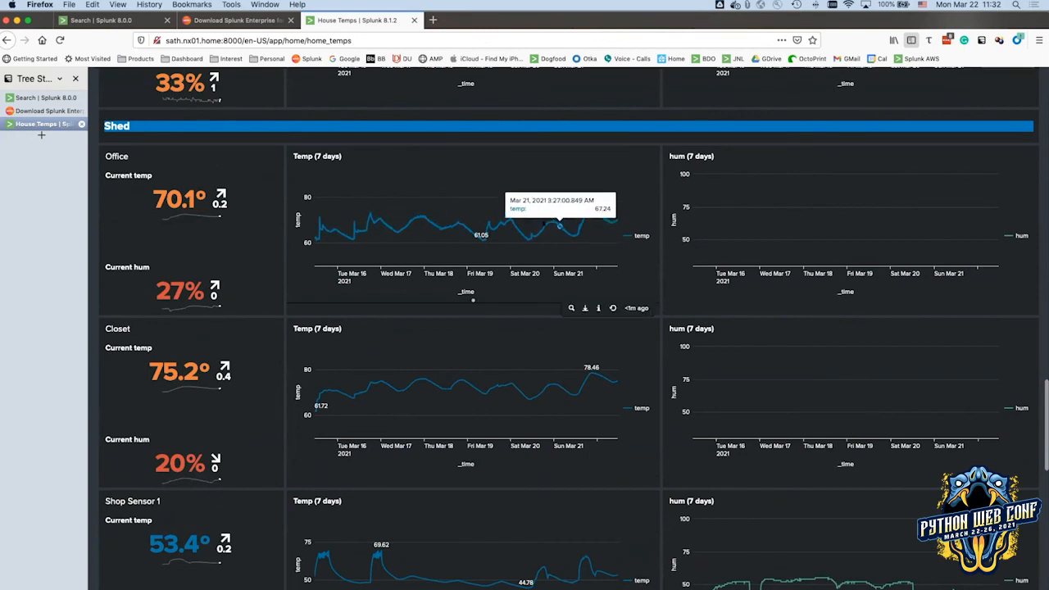
{"action": "scroll", "coordinate": [525, 223], "scroll_direction": "down", "scroll_amount": 4}
{"action": "scroll", "coordinate": [528, 224], "scroll_direction": "down", "scroll_amount": 6}
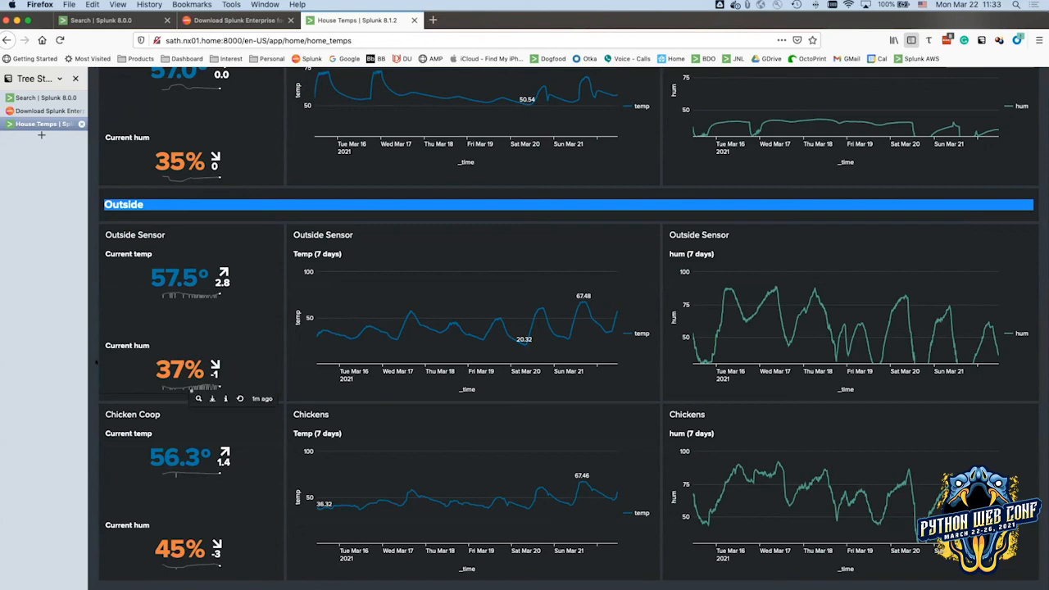
{"action": "scroll", "coordinate": [238, 365], "scroll_direction": "up", "scroll_amount": 20}
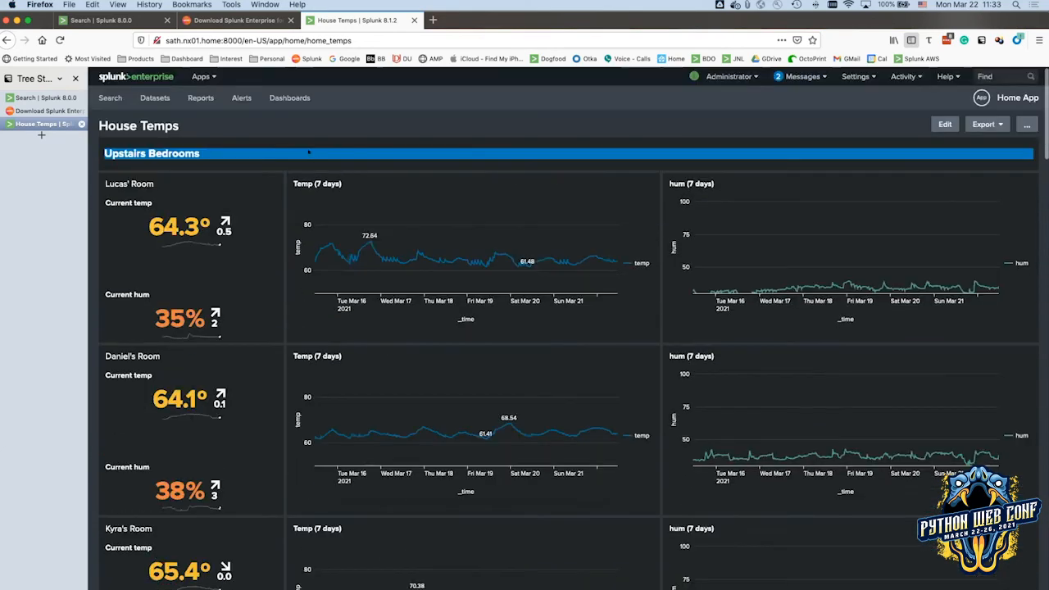
{"action": "left_click", "coordinate": [278, 97]}
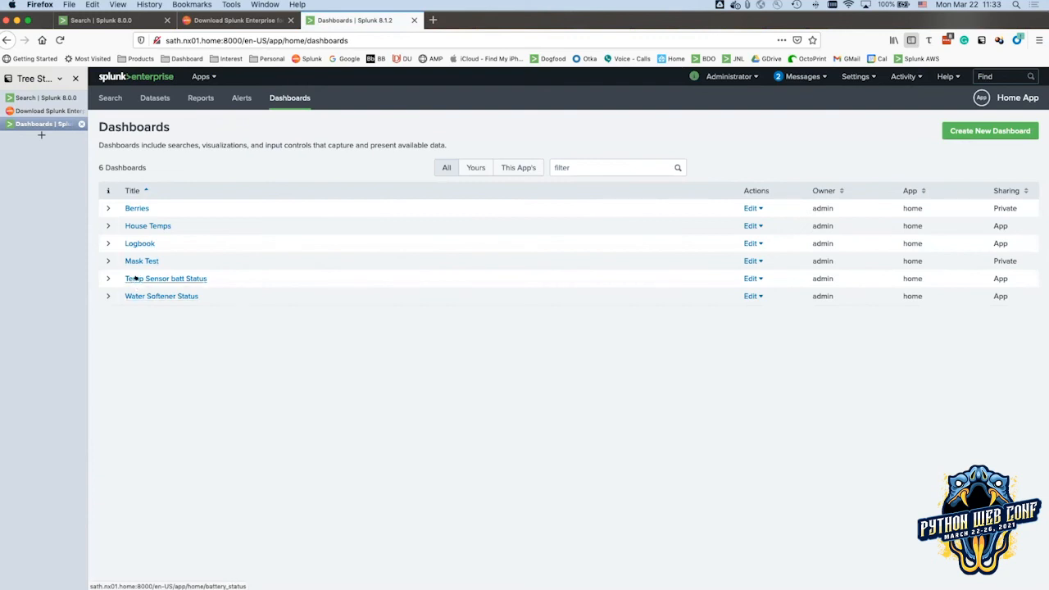
{"action": "left_click", "coordinate": [135, 279]}
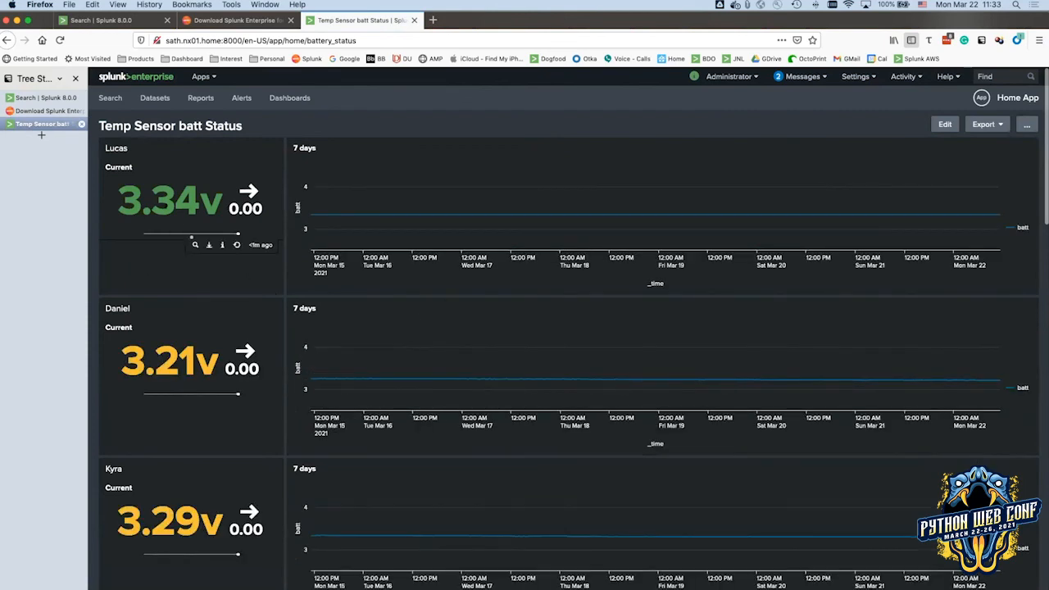
{"action": "scroll", "coordinate": [191, 326], "scroll_direction": "down", "scroll_amount": 2}
{"action": "scroll", "coordinate": [191, 327], "scroll_direction": "down", "scroll_amount": 4}
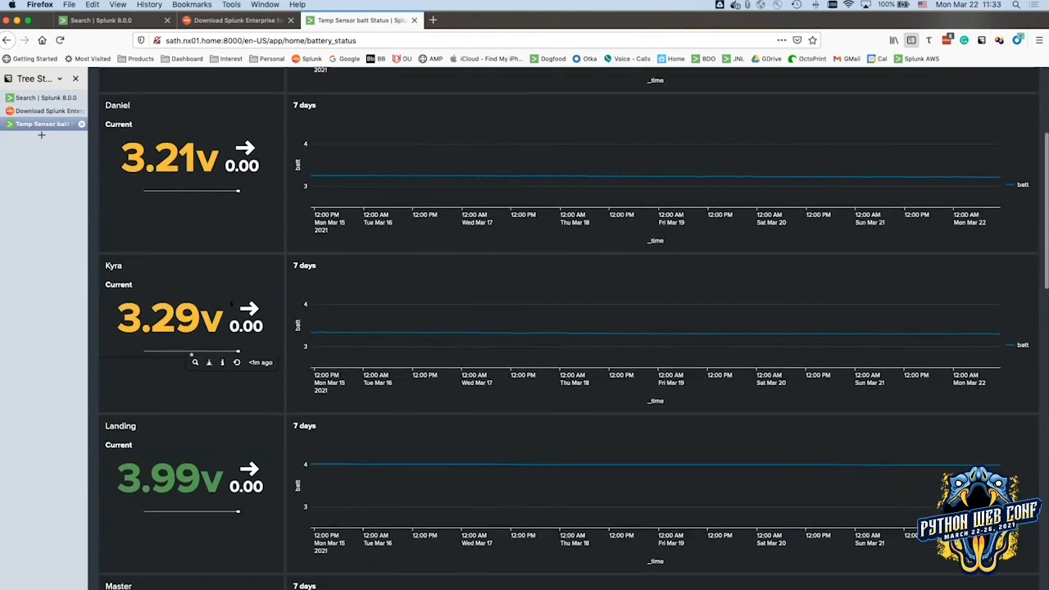
{"action": "scroll", "coordinate": [255, 291], "scroll_direction": "down", "scroll_amount": 18}
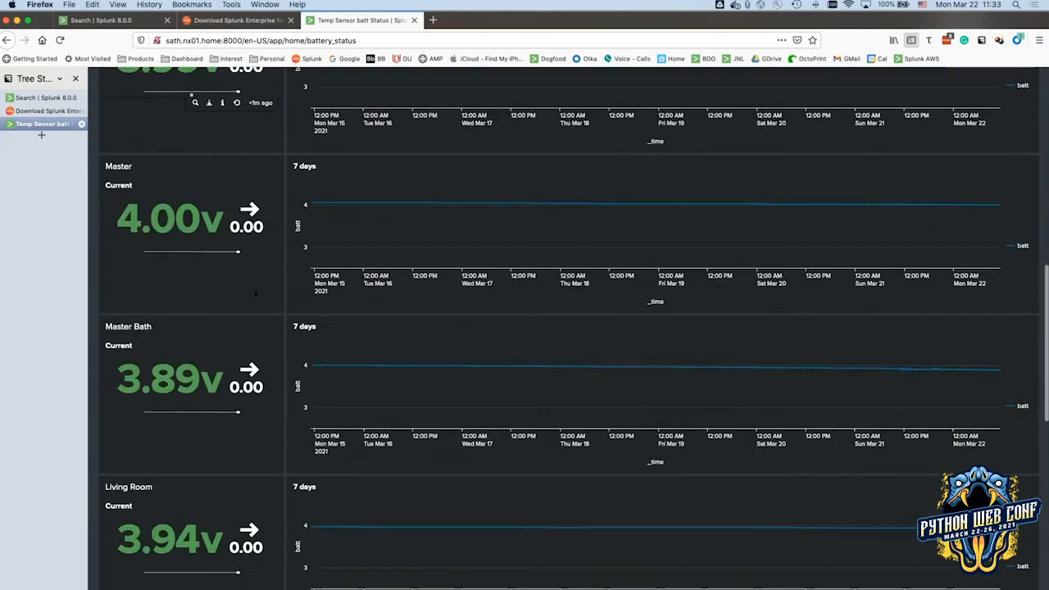
{"action": "scroll", "coordinate": [255, 291], "scroll_direction": "down", "scroll_amount": 11}
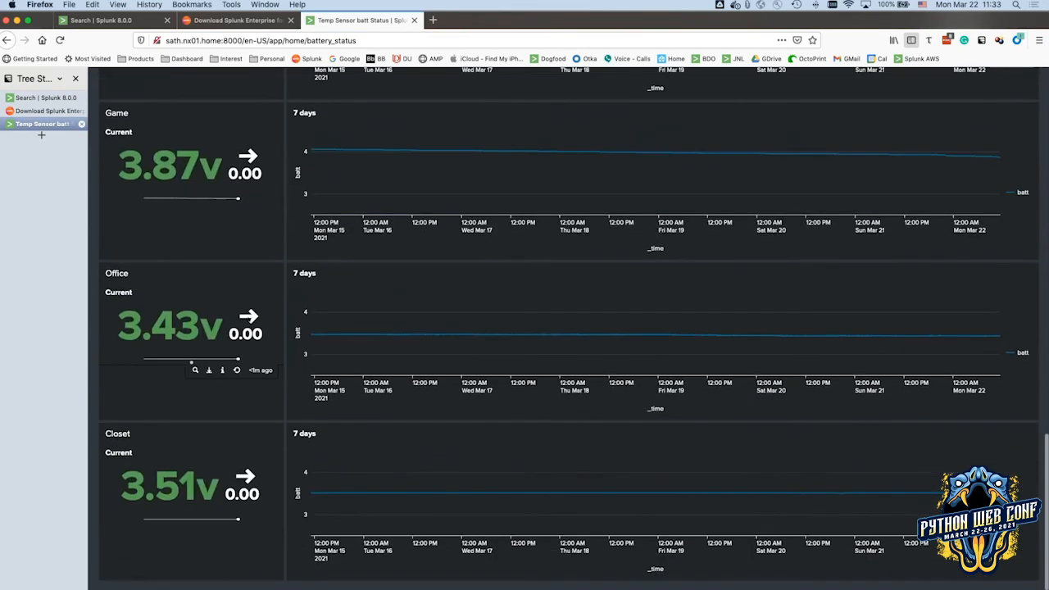
{"action": "scroll", "coordinate": [248, 320], "scroll_direction": "up", "scroll_amount": 20}
{"action": "scroll", "coordinate": [248, 322], "scroll_direction": "up", "scroll_amount": 13}
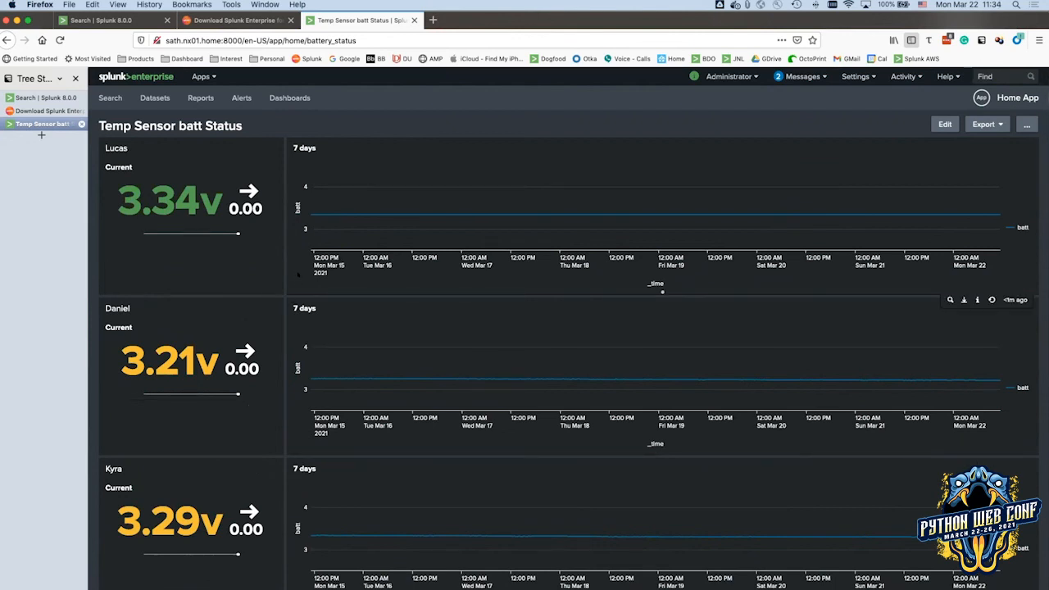
{"action": "left_click", "coordinate": [284, 100]}
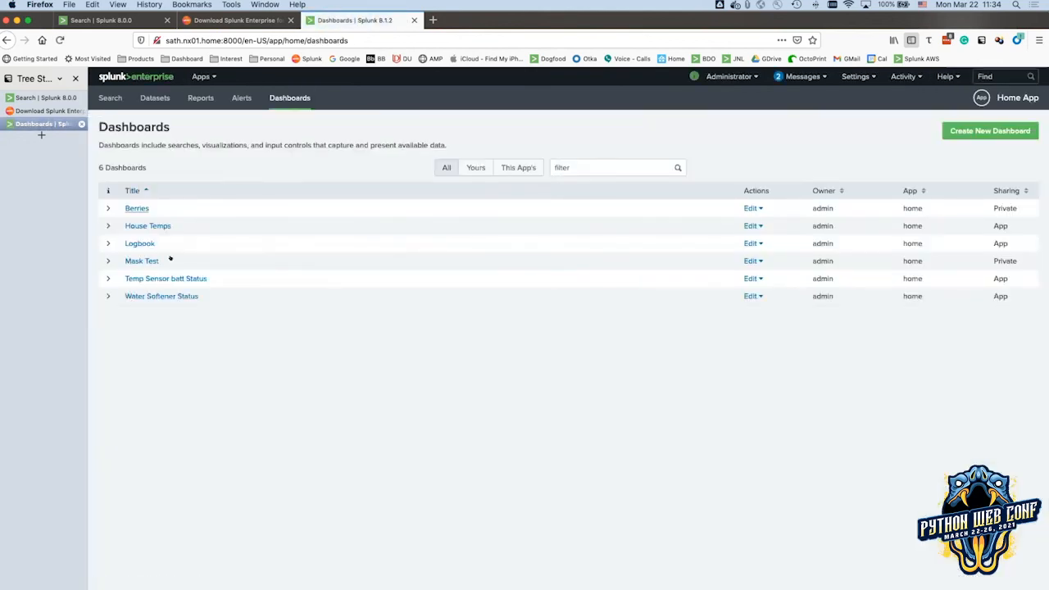
Open Water Softener Status and inspect the 79% salt level and Softener Report chart.
{"action": "left_click", "coordinate": [151, 296]}
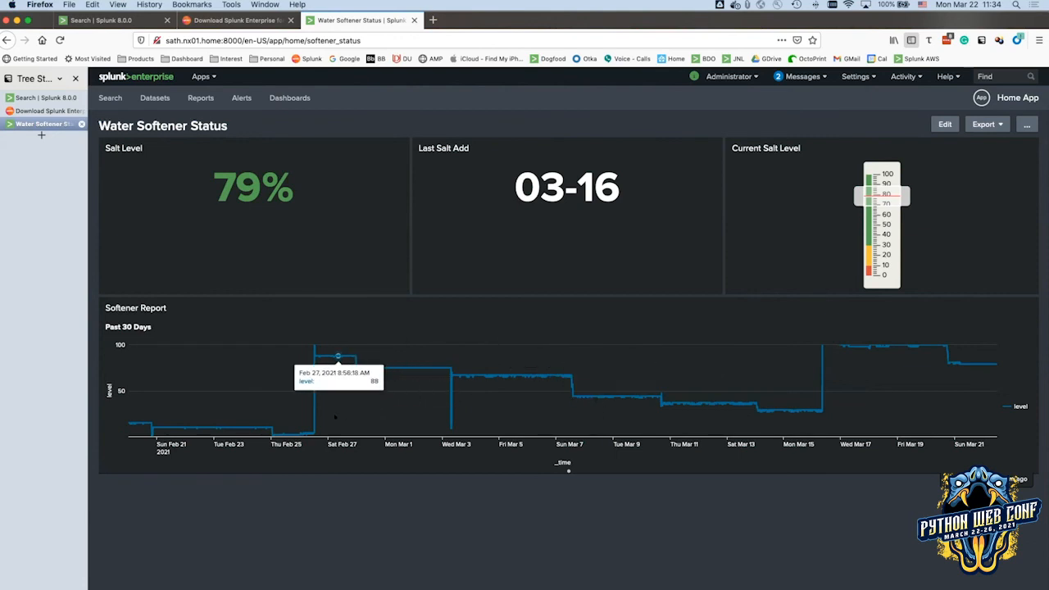
{"action": "mouse_move", "coordinate": [820, 346]}
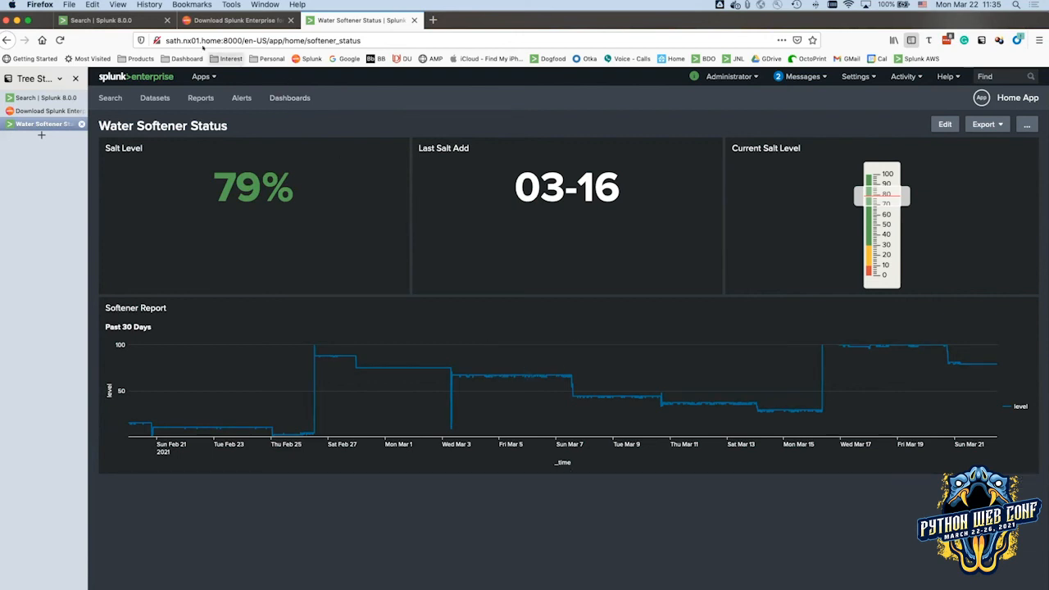
Dismiss the address bar suggestions and open a new blank tab from the Tree Style Tab sidebar.
{"action": "left_click", "coordinate": [166, 38]}
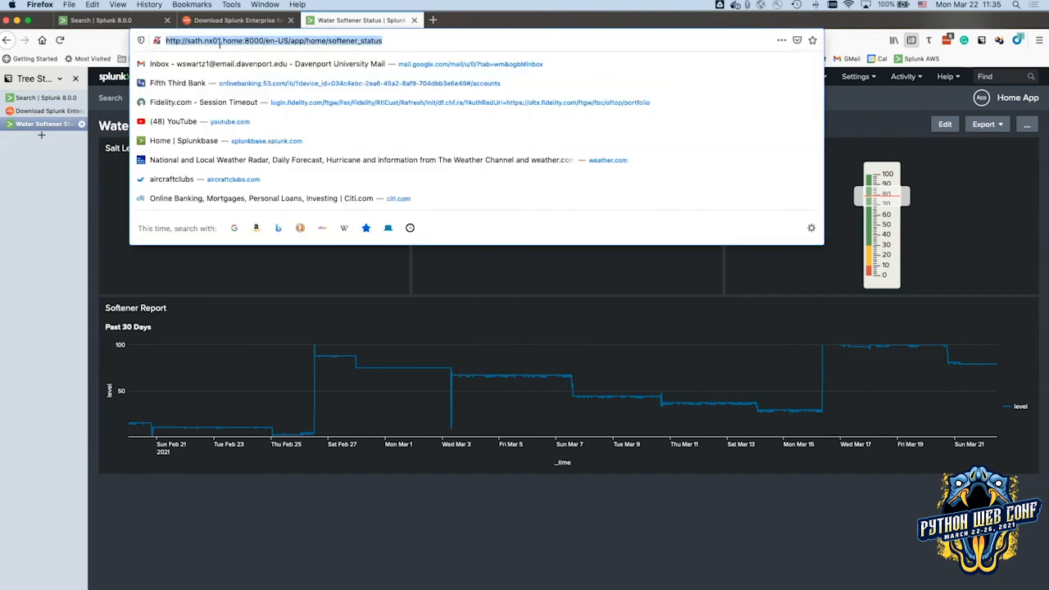
{"action": "left_click", "coordinate": [175, 39]}
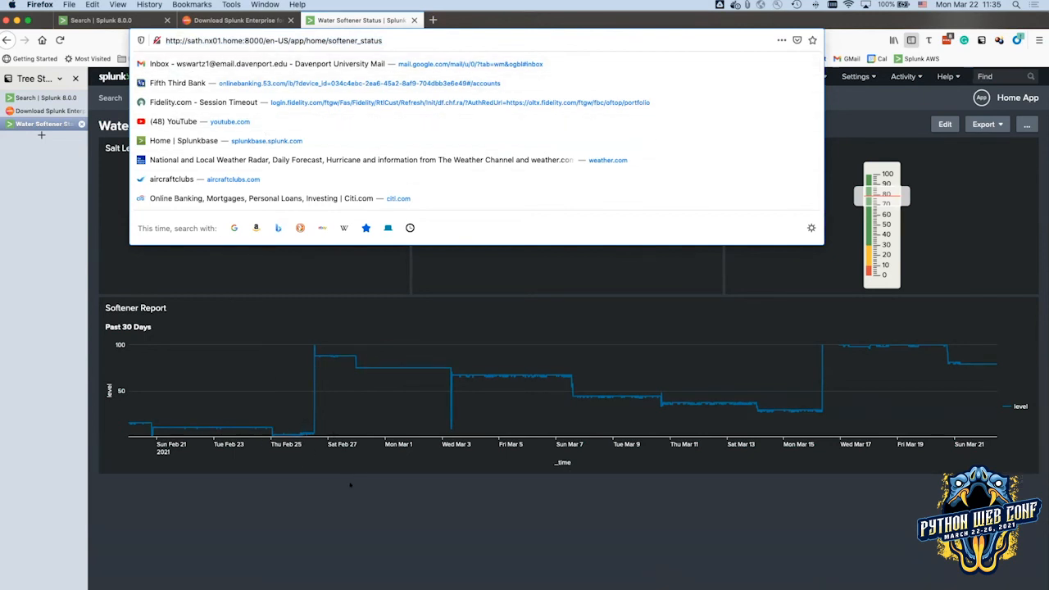
{"action": "left_click", "coordinate": [350, 486]}
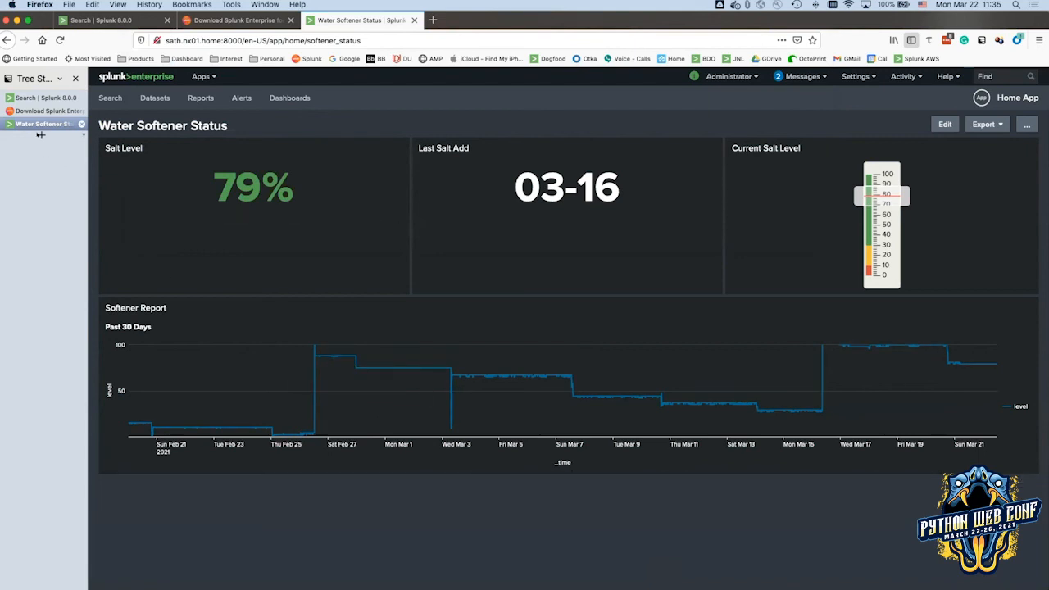
{"action": "double_click", "coordinate": [40, 135]}
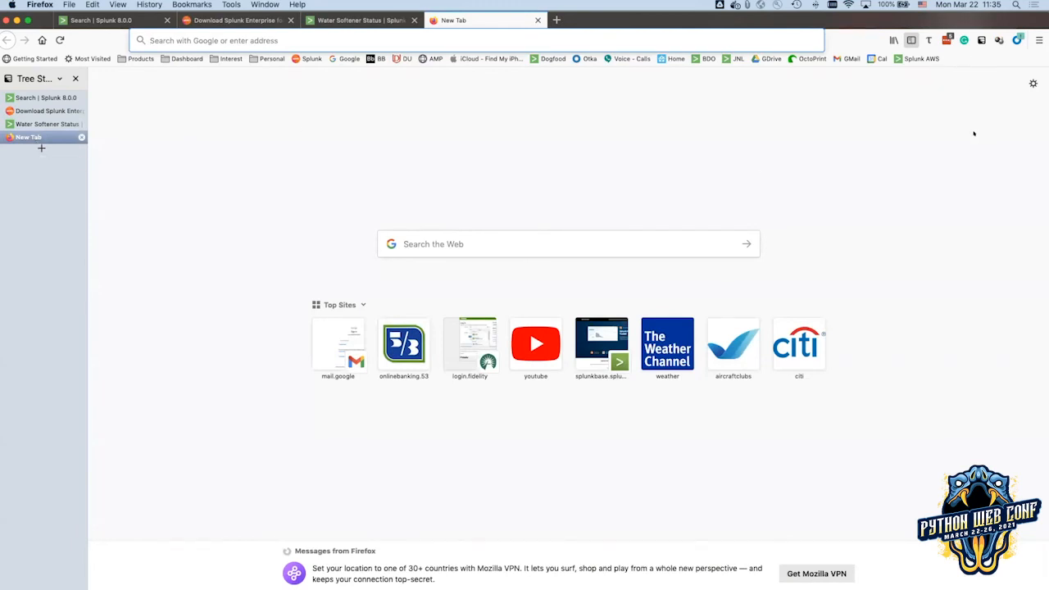
Sign in to the AWS-hosted Splunk server from its bookmark with the admin username and password.
{"action": "left_click", "coordinate": [920, 59]}
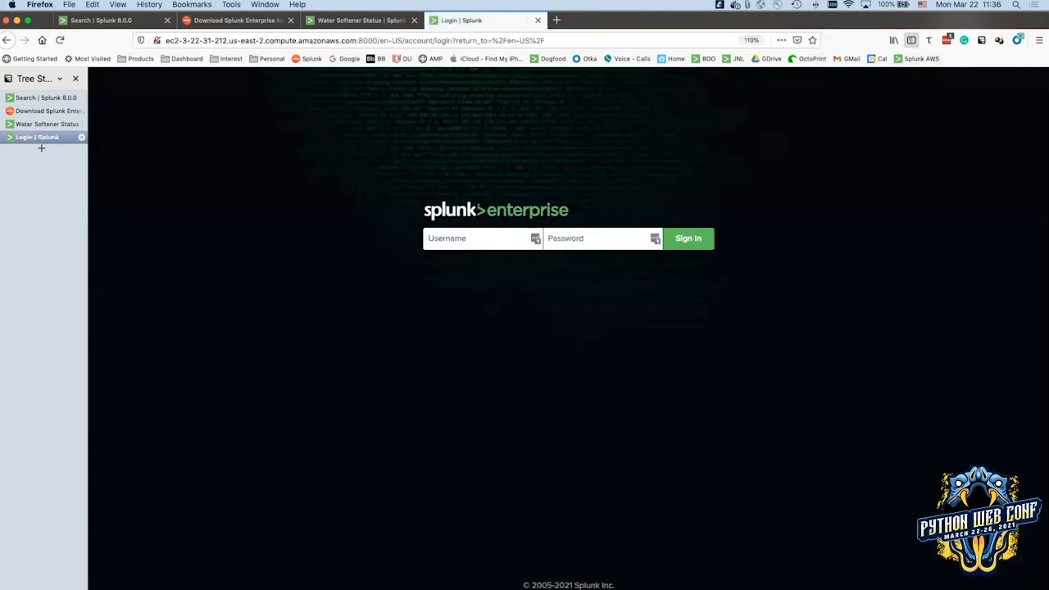
{"action": "type", "text": "admin"}
{"action": "key", "text": "Tab"}
{"action": "type", "text": "••••••••••"}
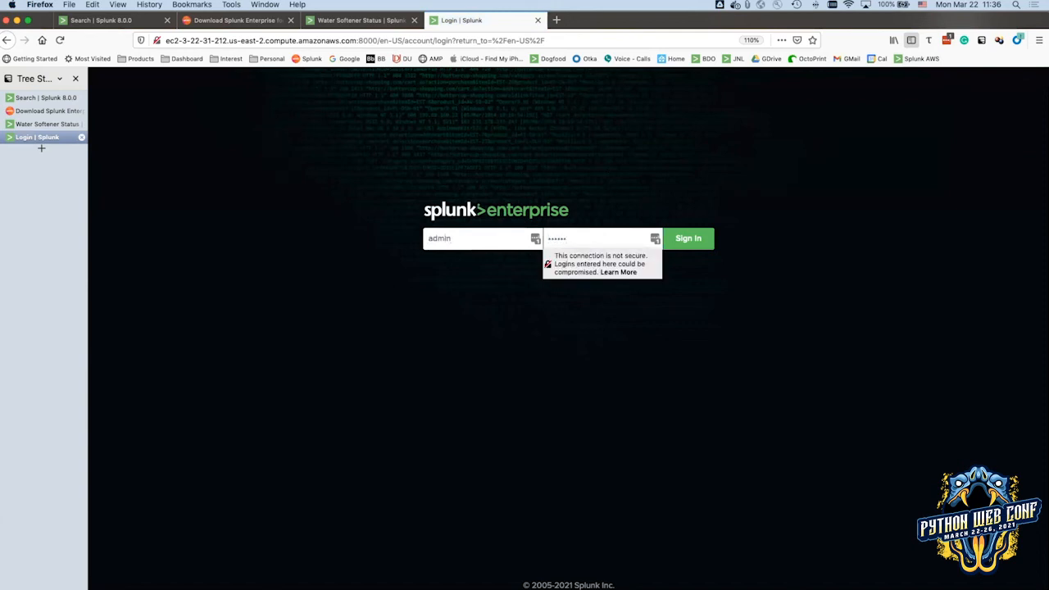
{"action": "key", "text": "Return"}
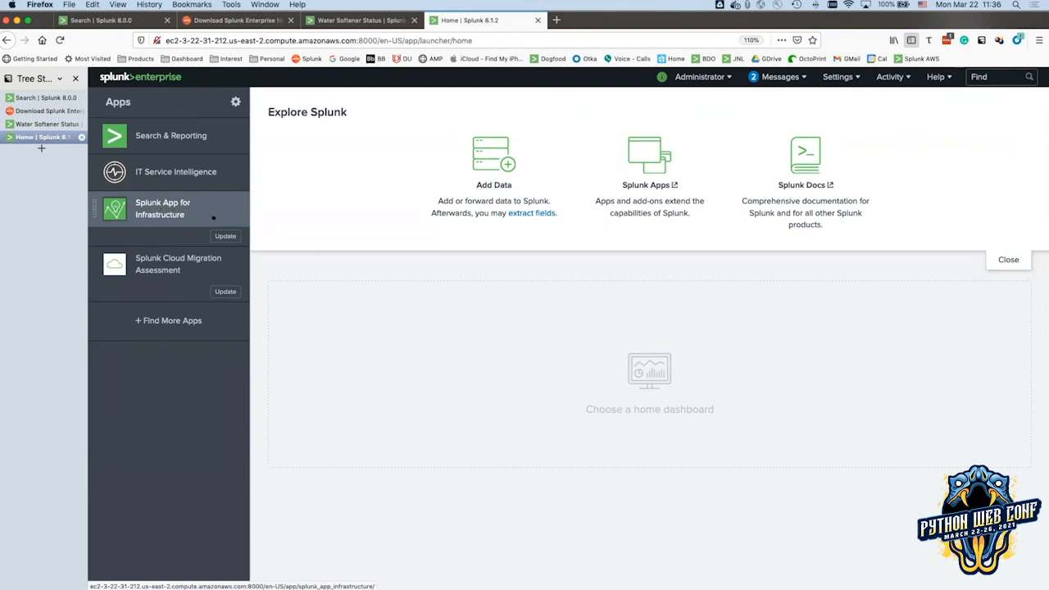
Open Splunk App for Infrastructure and scroll through its 11 entities on the Investigate page.
{"action": "left_click", "coordinate": [170, 208]}
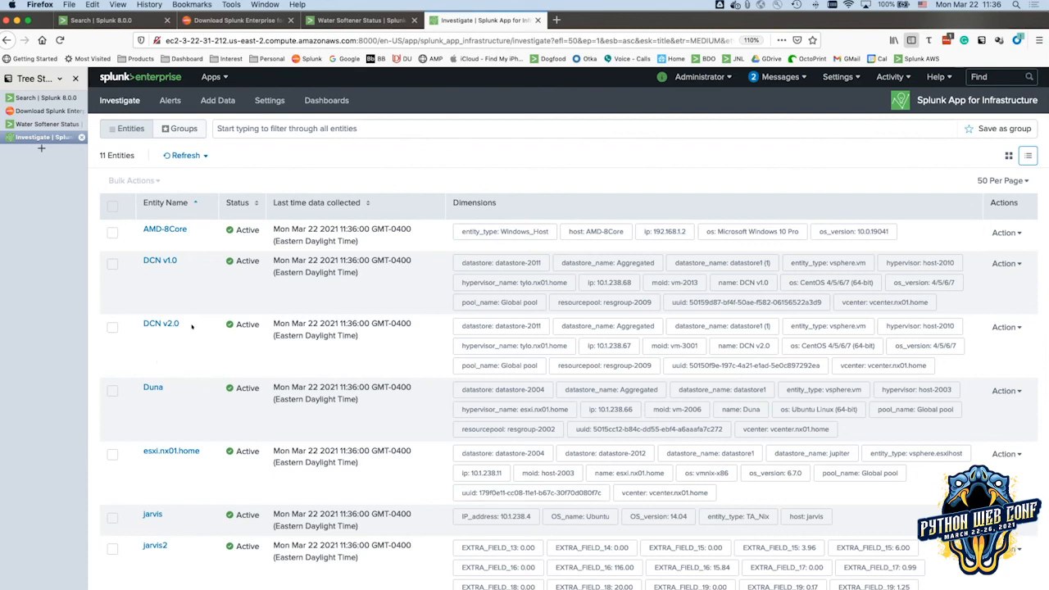
{"action": "scroll", "coordinate": [332, 362], "scroll_direction": "down", "scroll_amount": 1}
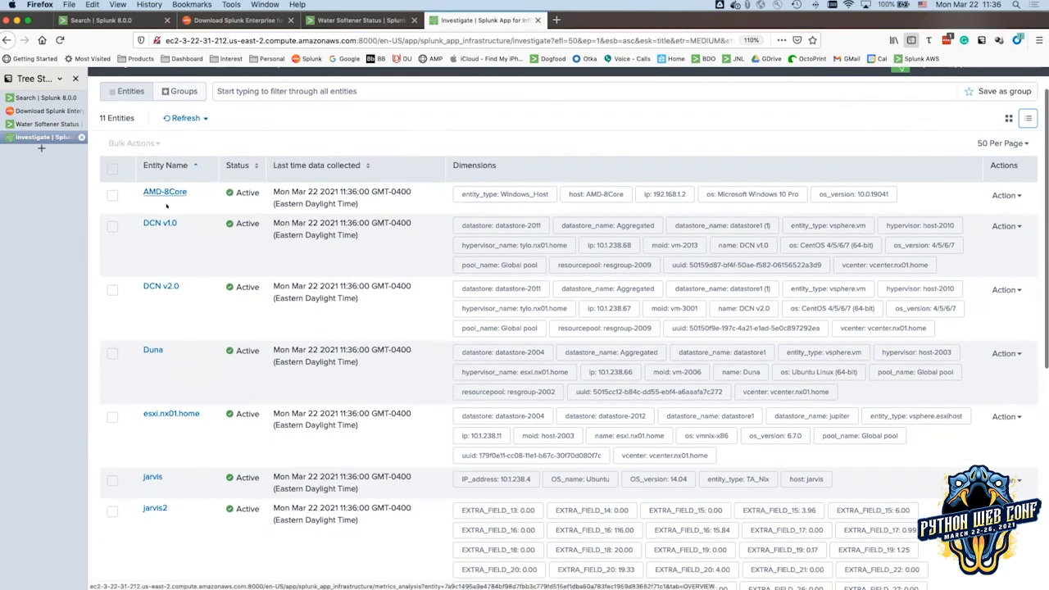
{"action": "scroll", "coordinate": [175, 470], "scroll_direction": "down", "scroll_amount": 5}
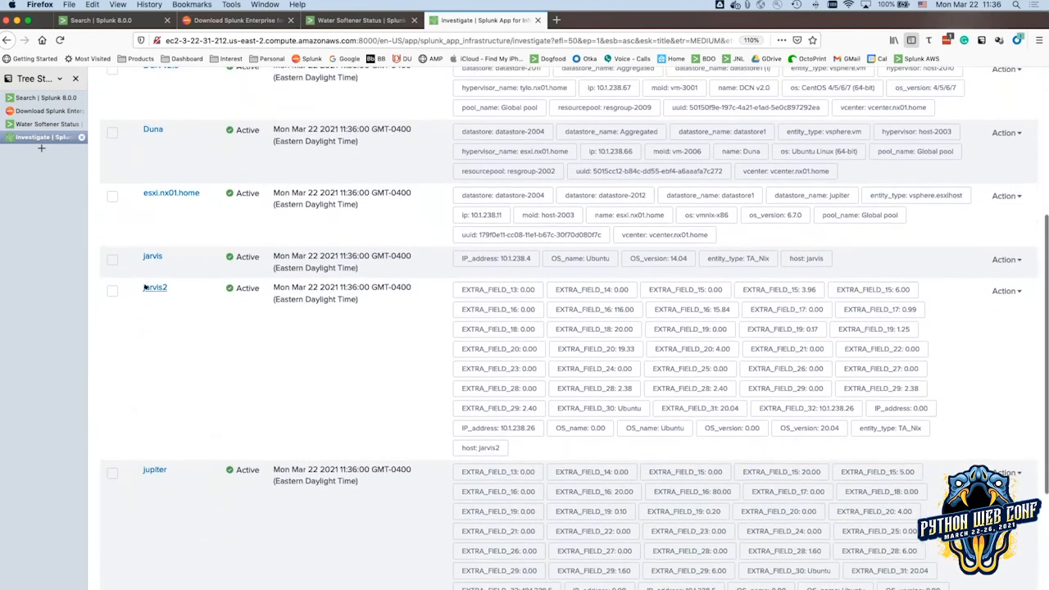
{"action": "scroll", "coordinate": [151, 287], "scroll_direction": "up", "scroll_amount": 1}
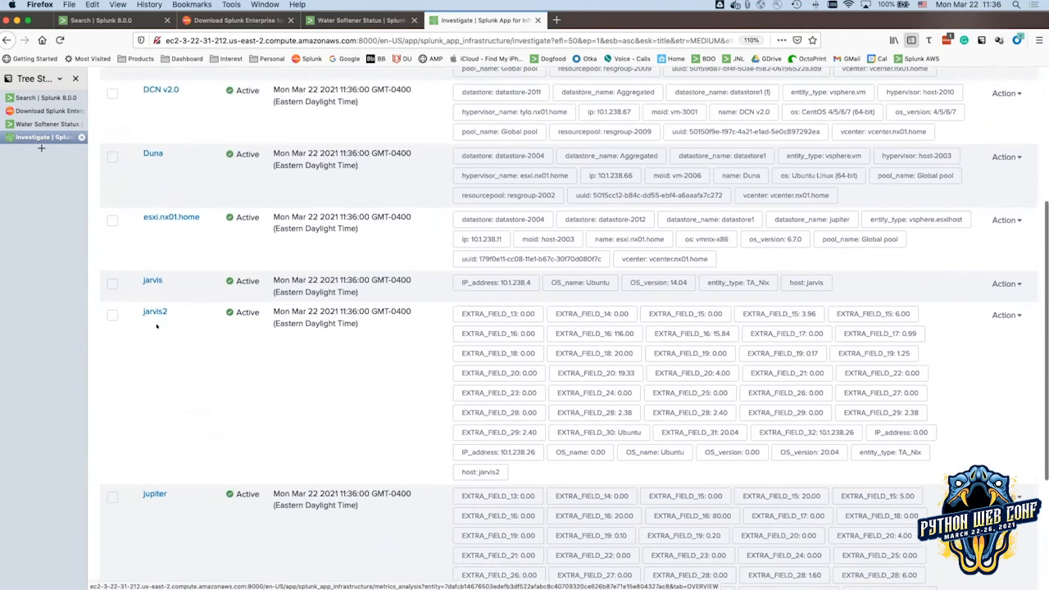
Open the jarvis2 metrics overview and scroll down to the Process Monitoring Info table.
{"action": "left_click", "coordinate": [146, 313]}
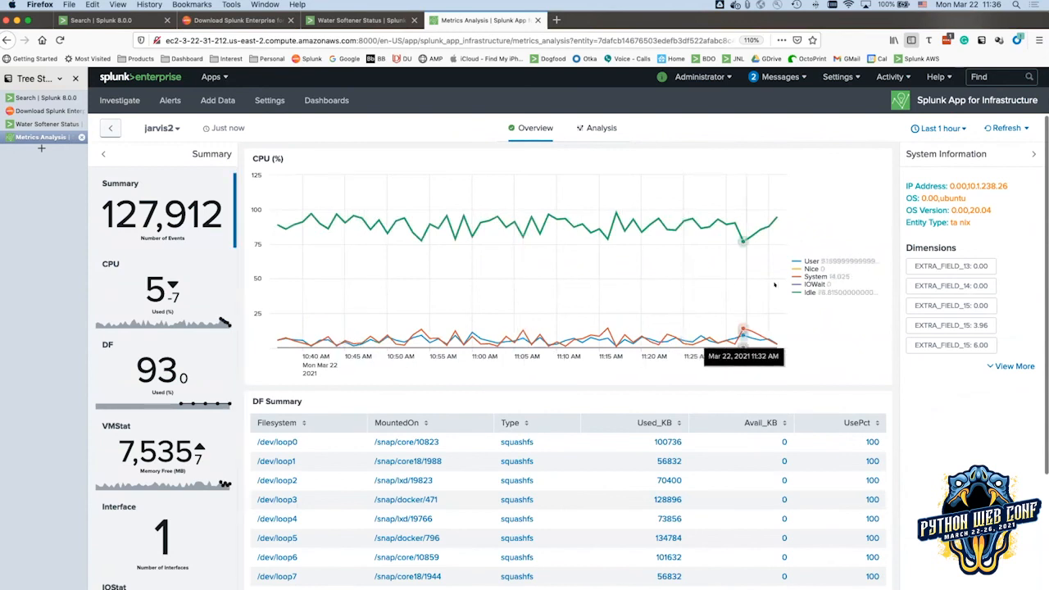
{"action": "scroll", "coordinate": [844, 292], "scroll_direction": "down", "scroll_amount": 3}
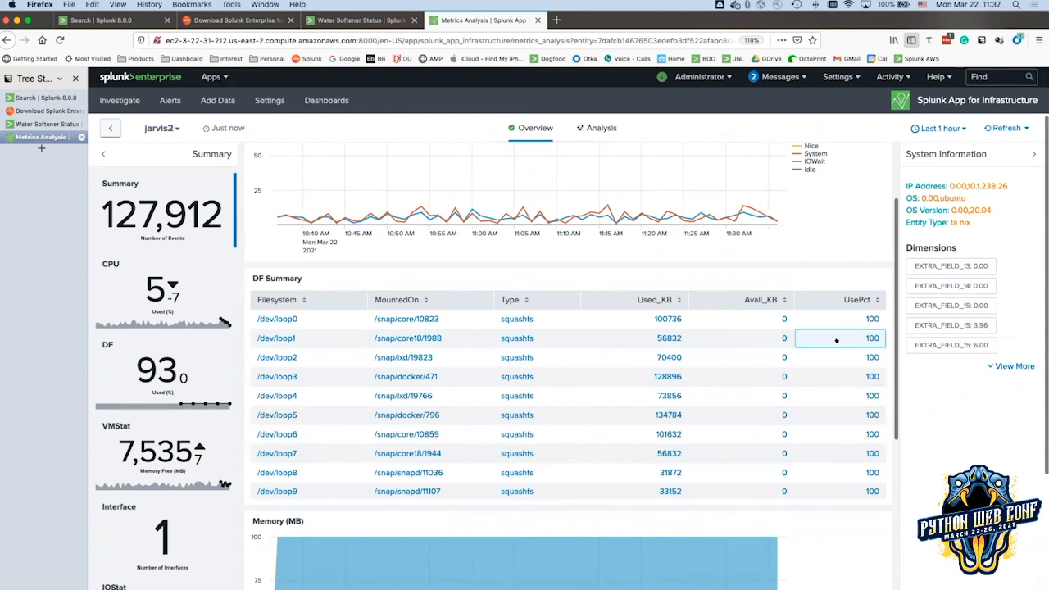
{"action": "scroll", "coordinate": [836, 339], "scroll_direction": "down", "scroll_amount": 1}
{"action": "scroll", "coordinate": [861, 503], "scroll_direction": "down", "scroll_amount": 5}
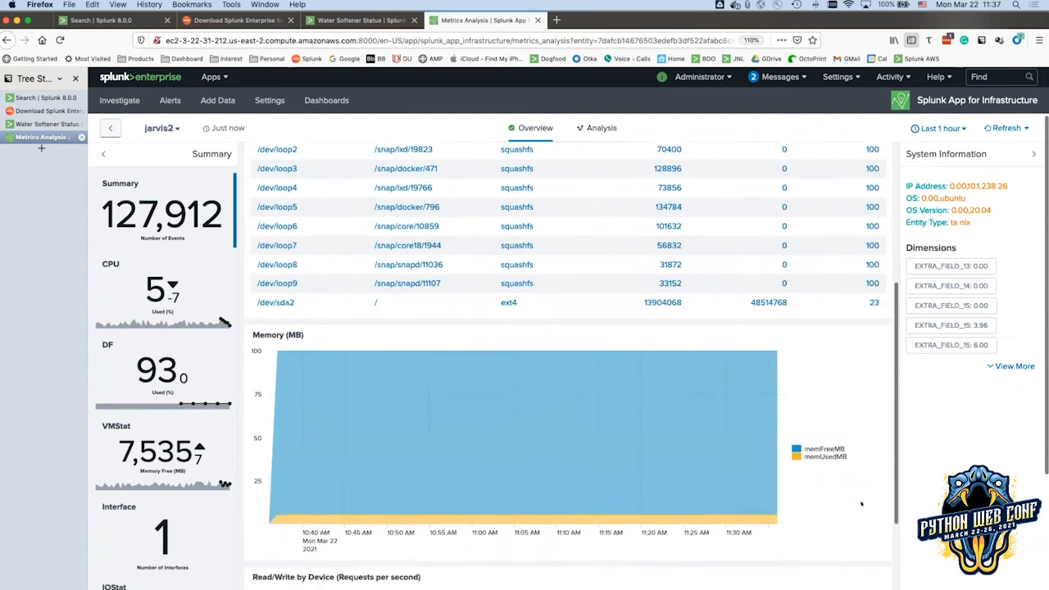
{"action": "scroll", "coordinate": [861, 503], "scroll_direction": "down", "scroll_amount": 5}
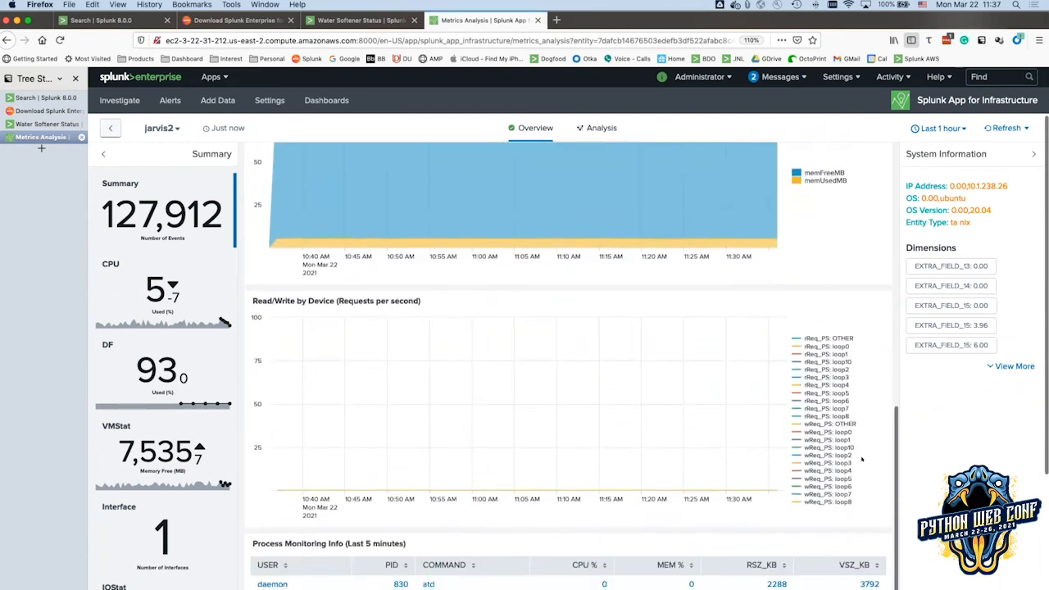
{"action": "scroll", "coordinate": [862, 459], "scroll_direction": "down", "scroll_amount": 3}
{"action": "scroll", "coordinate": [885, 484], "scroll_direction": "down", "scroll_amount": 5}
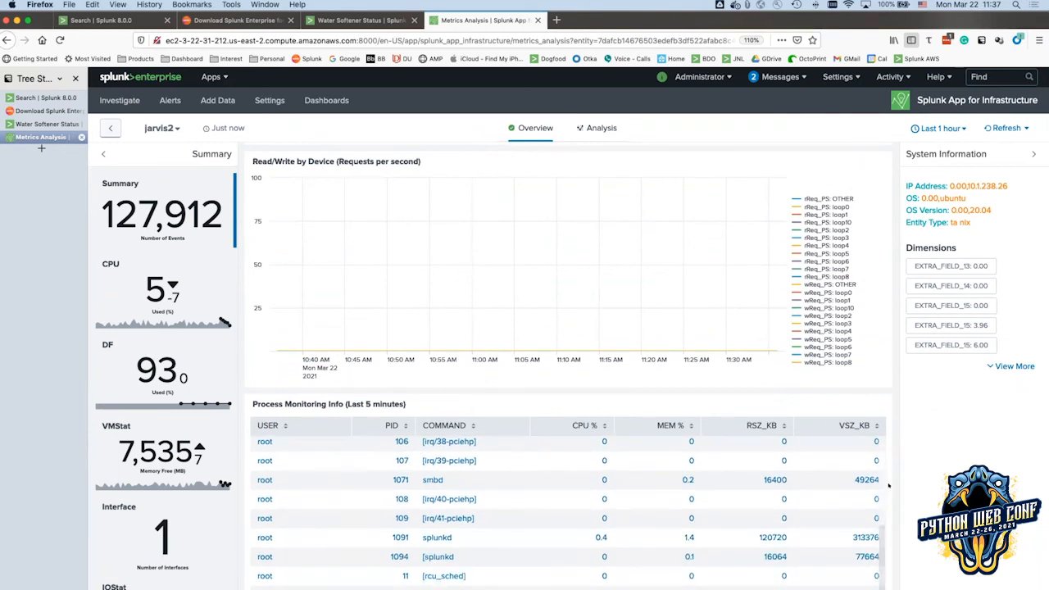
{"action": "scroll", "coordinate": [888, 486], "scroll_direction": "down", "scroll_amount": 4}
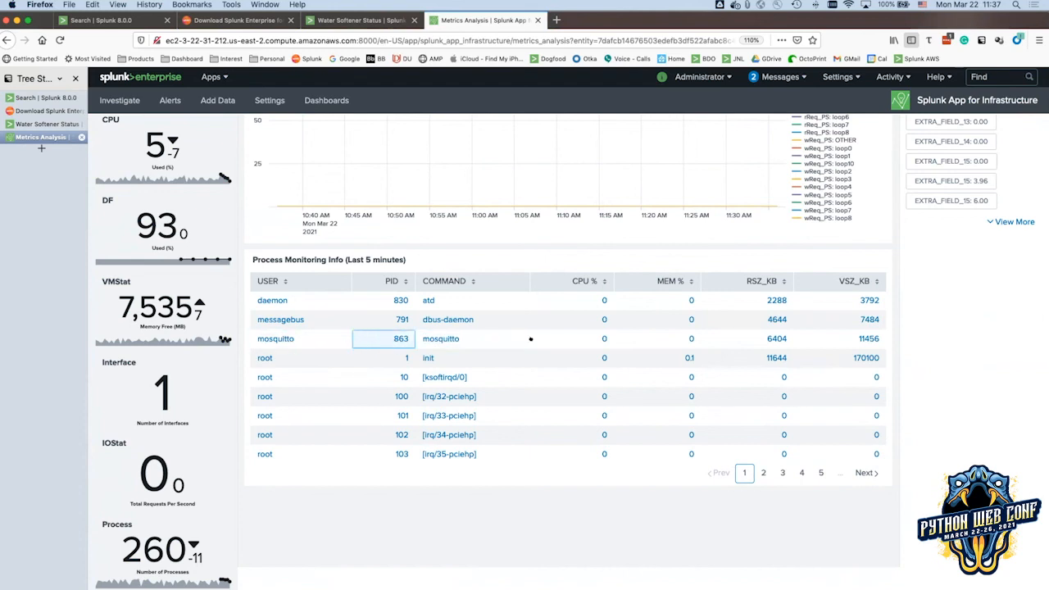
Sort the jarvis2 processes by CPU % descending and show page 2 of the table.
{"action": "left_click", "coordinate": [601, 281]}
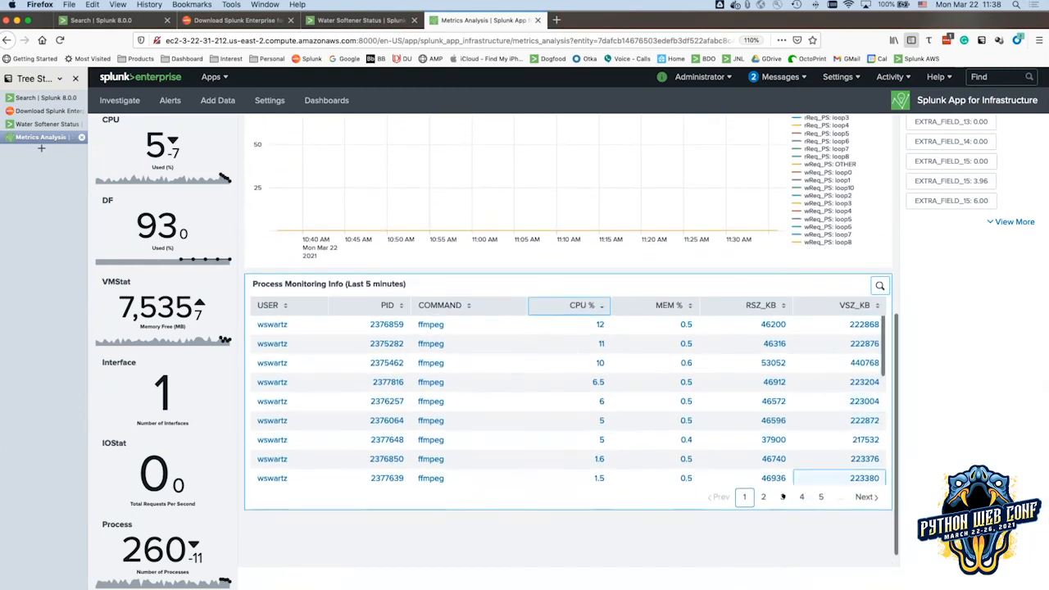
{"action": "left_click", "coordinate": [763, 497]}
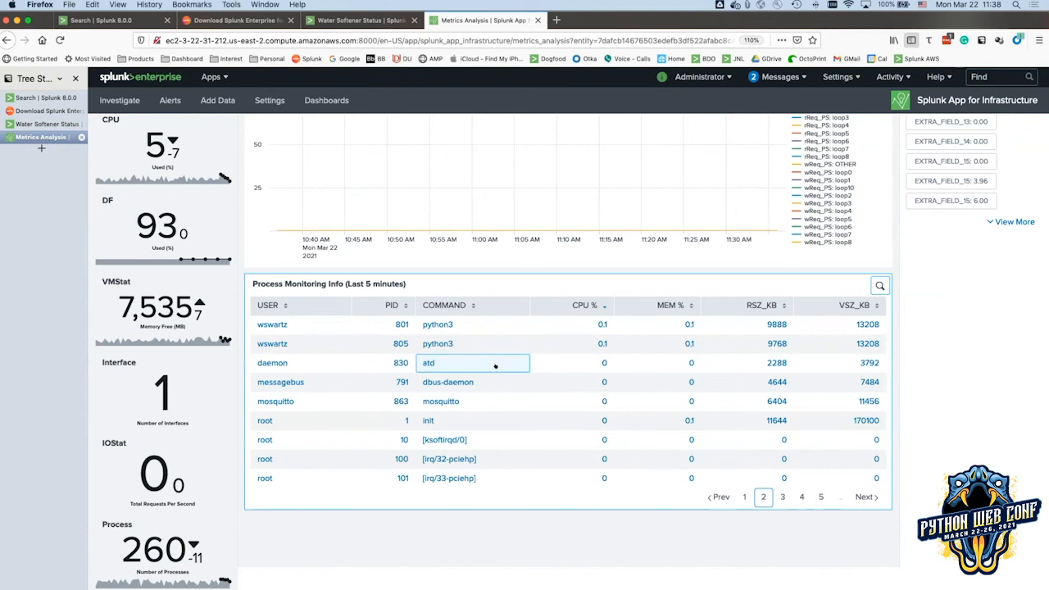
Scroll the jarvis2 Overview back up to the CPU chart and DF Summary table.
{"action": "scroll", "coordinate": [496, 367], "scroll_direction": "up", "scroll_amount": 10}
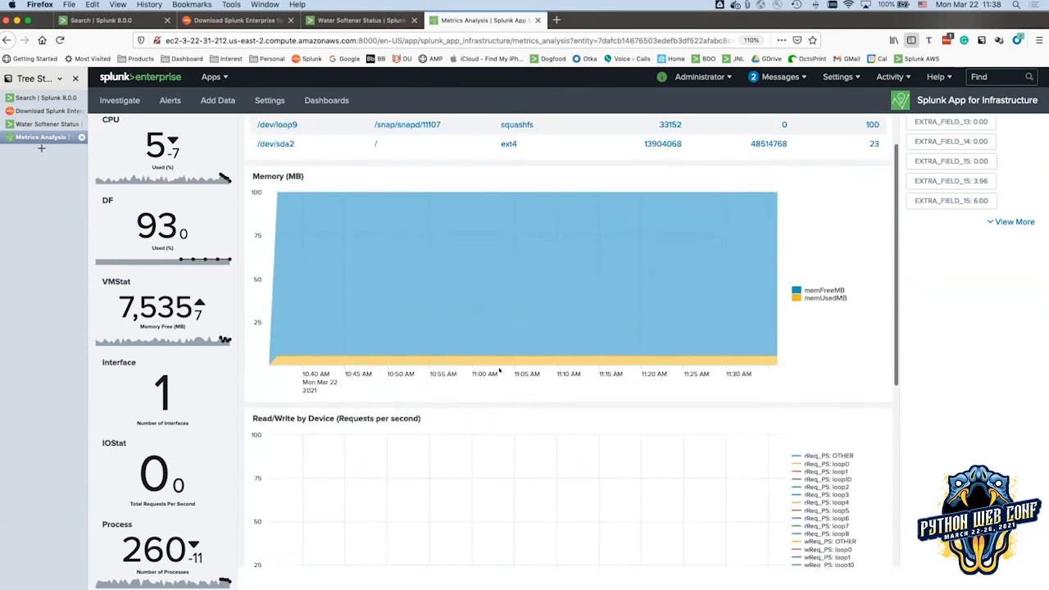
{"action": "scroll", "coordinate": [499, 371], "scroll_direction": "up", "scroll_amount": 4}
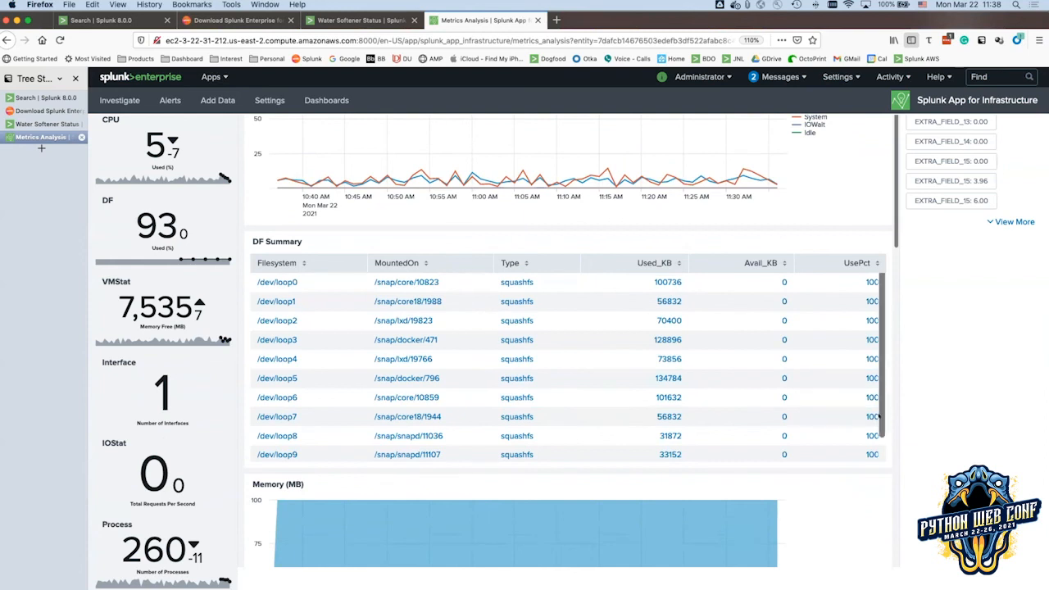
{"action": "scroll", "coordinate": [828, 275], "scroll_direction": "up", "scroll_amount": 1}
{"action": "scroll", "coordinate": [828, 275], "scroll_direction": "up", "scroll_amount": 4}
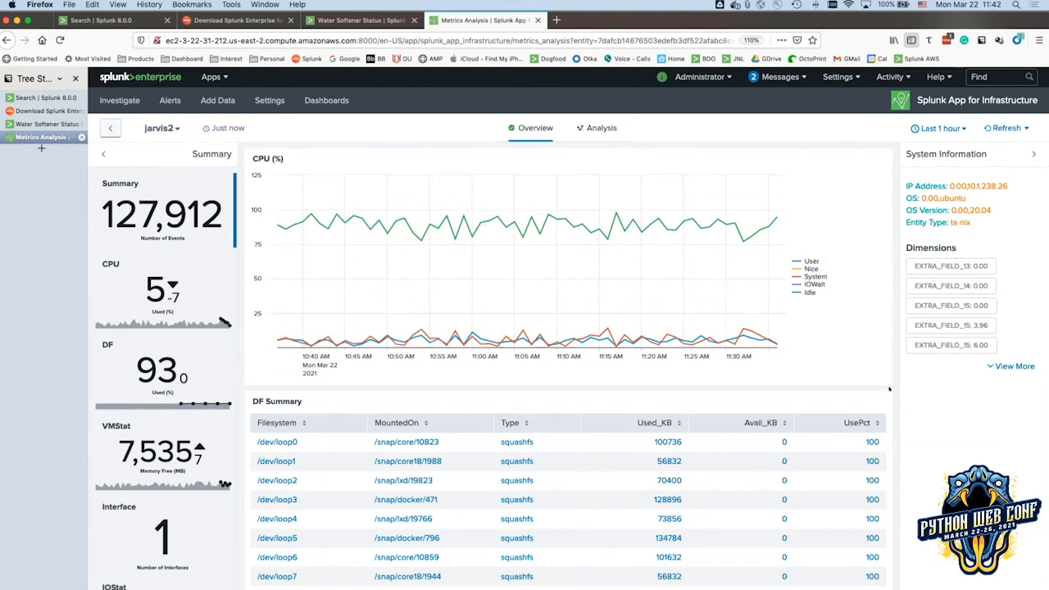
Review the jarvis2 dashboard once more, then return to the Investigate list of 11 entities.
{"action": "scroll", "coordinate": [889, 389], "scroll_direction": "down", "scroll_amount": 10}
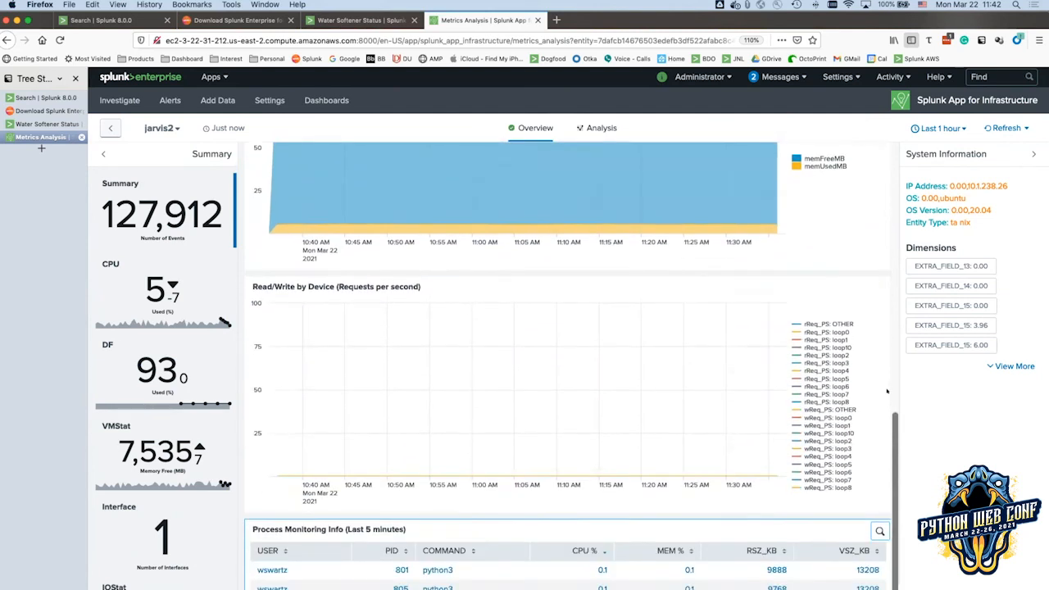
{"action": "scroll", "coordinate": [887, 391], "scroll_direction": "down", "scroll_amount": 3}
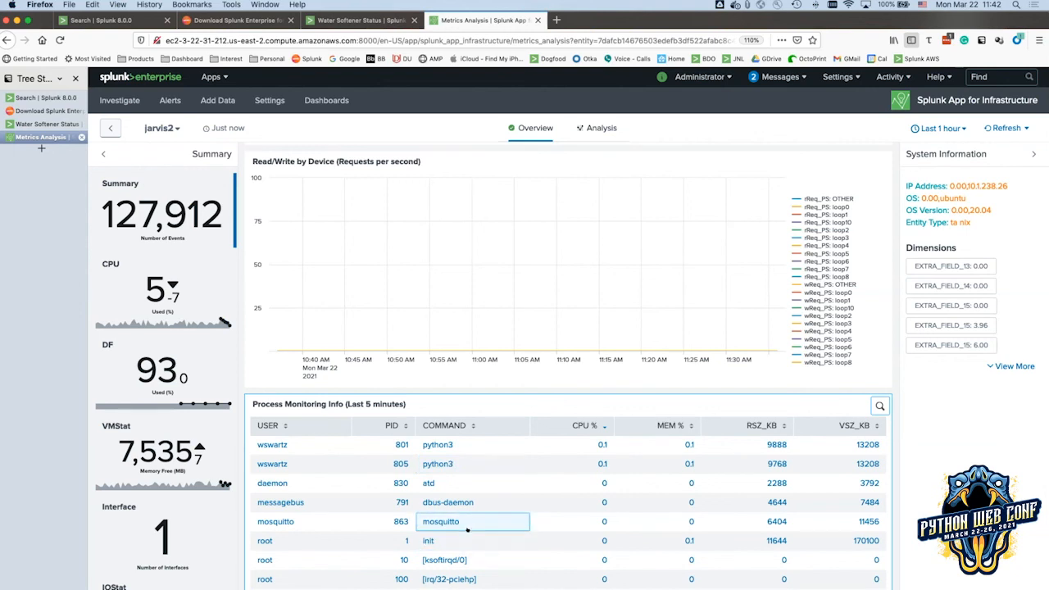
{"action": "scroll", "coordinate": [468, 532], "scroll_direction": "up", "scroll_amount": 10}
{"action": "scroll", "coordinate": [495, 528], "scroll_direction": "up", "scroll_amount": 3}
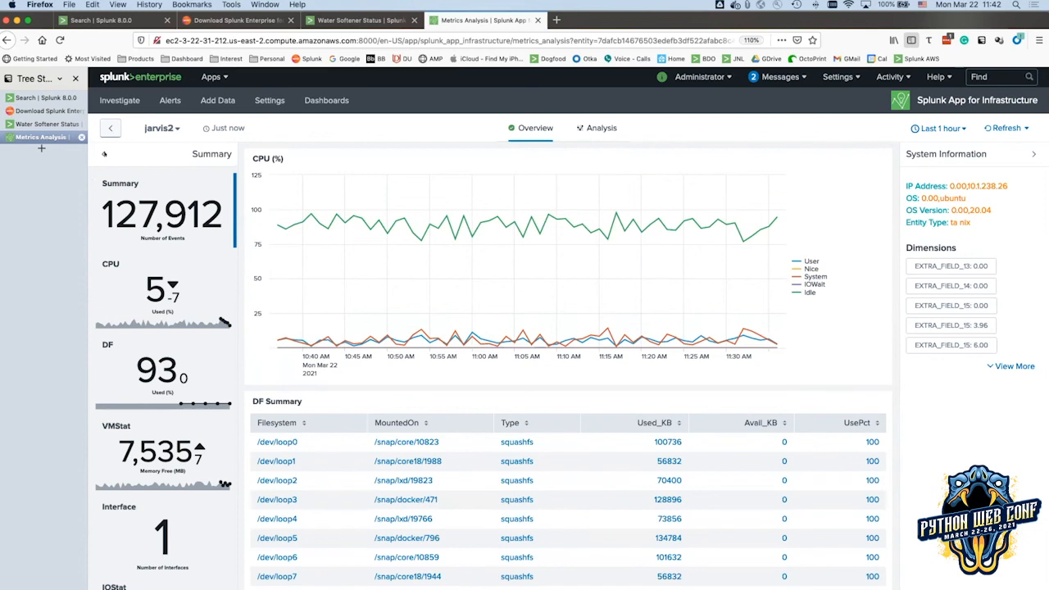
{"action": "left_click", "coordinate": [111, 128]}
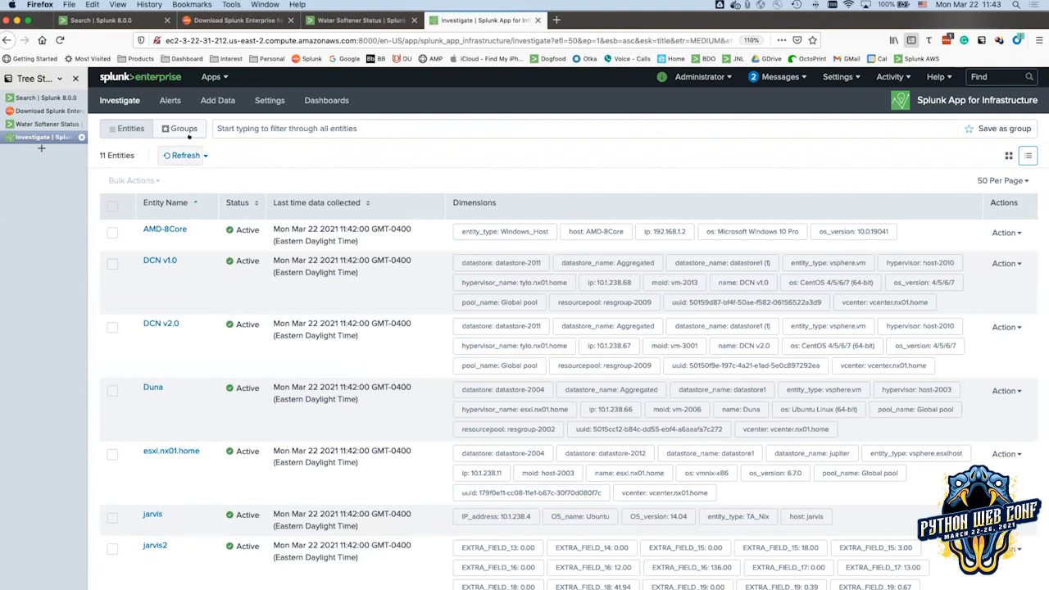
Show the infrastructure app's six dashboards, then move to the Water Softener Status browser tab.
{"action": "left_click", "coordinate": [322, 100]}
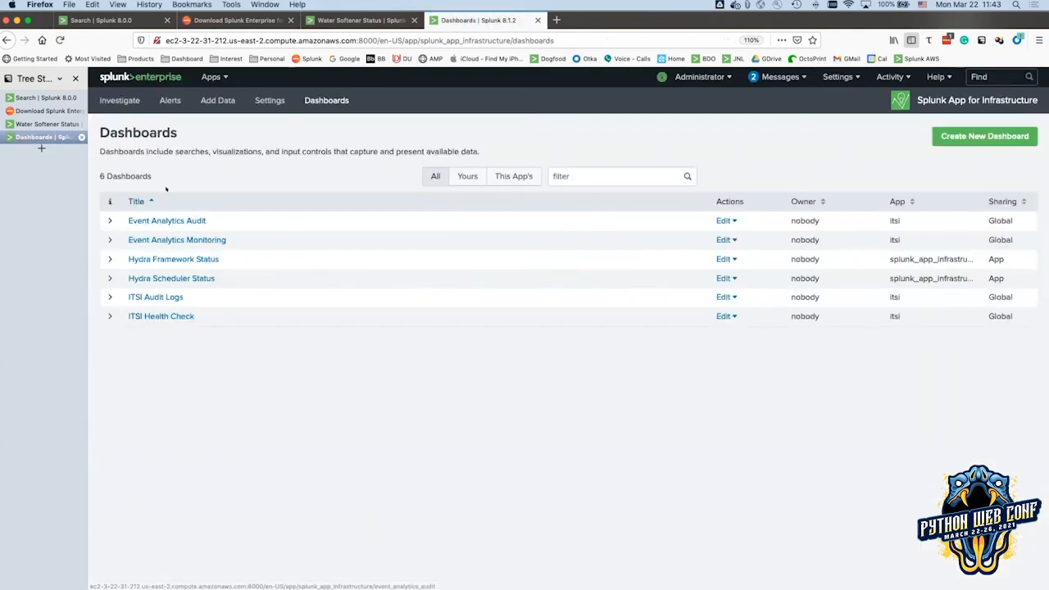
{"action": "left_click", "coordinate": [207, 79]}
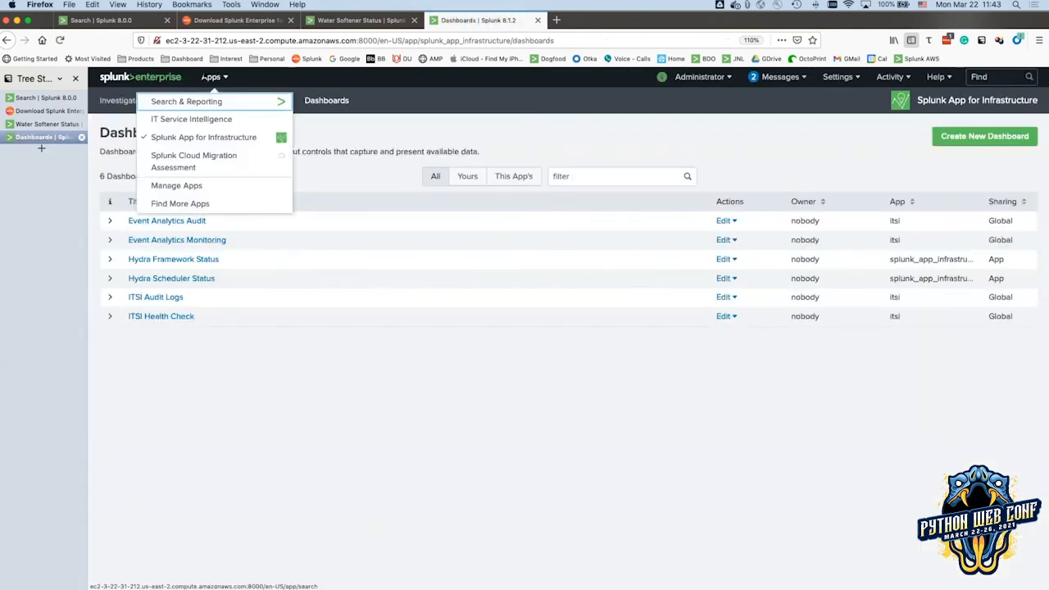
{"action": "left_click", "coordinate": [34, 124]}
Open the home app's Logbook dashboard showing 1,490.9 total hours and 638 flights.
{"action": "left_click", "coordinate": [289, 97]}
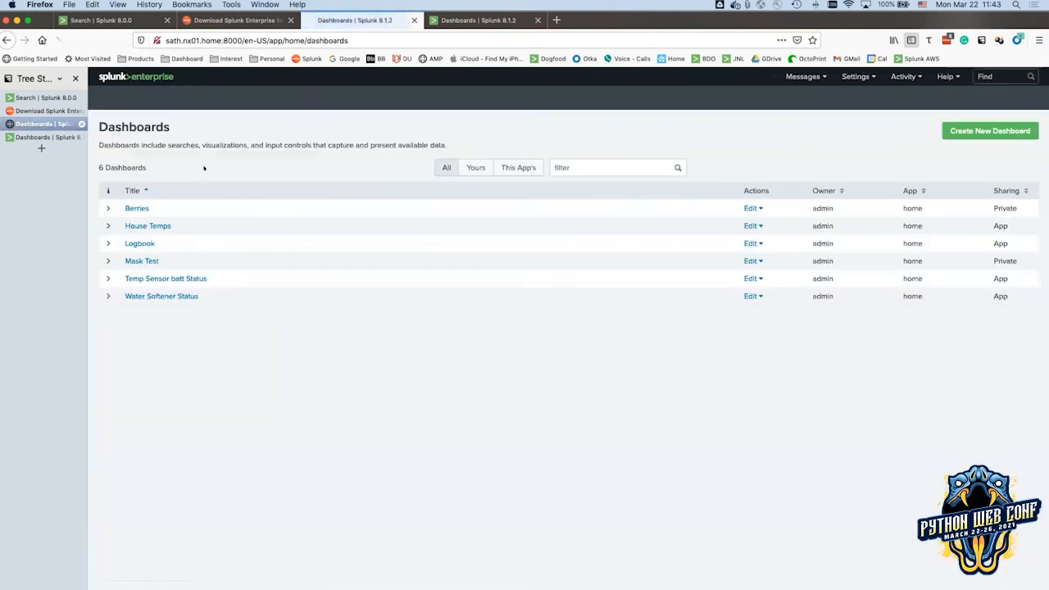
{"action": "left_click", "coordinate": [147, 243]}
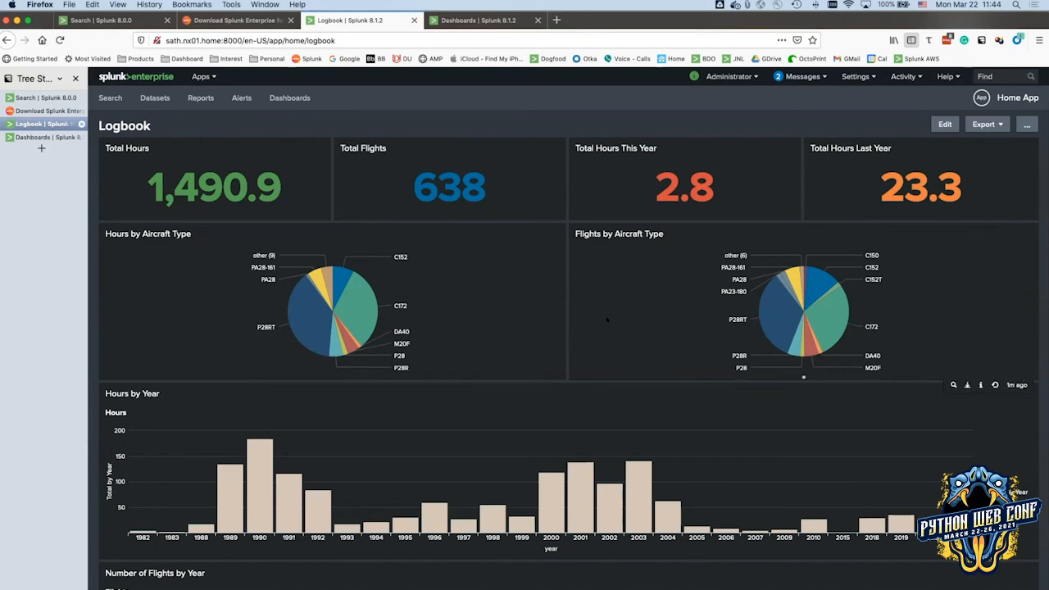
Switch to Splunk DB Connect and open the jupiter connection's logbook input for editing.
{"action": "scroll", "coordinate": [607, 321], "scroll_direction": "down", "scroll_amount": 4}
{"action": "scroll", "coordinate": [607, 321], "scroll_direction": "up", "scroll_amount": 4}
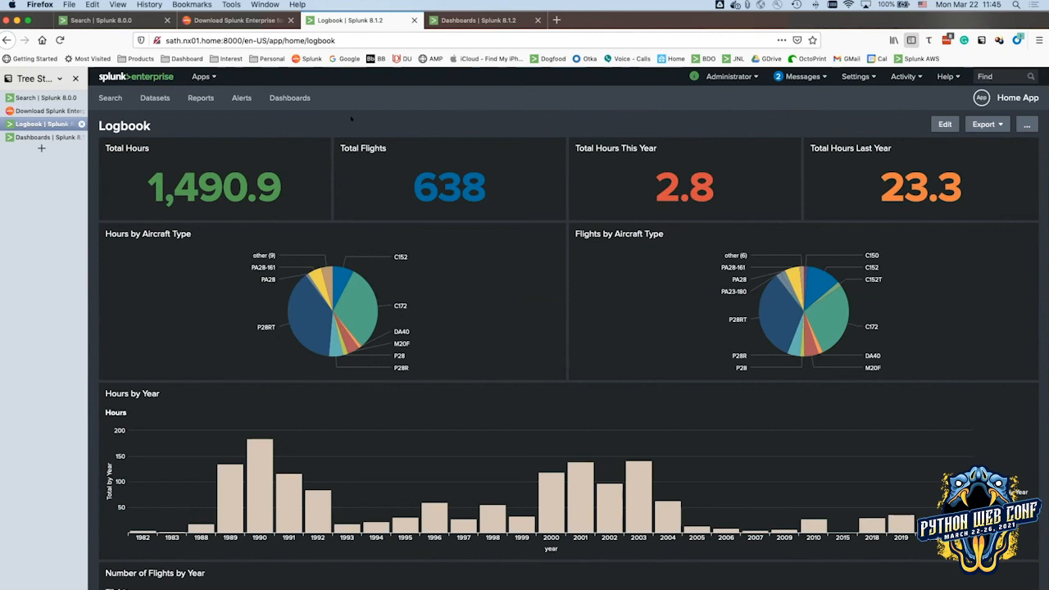
{"action": "left_click", "coordinate": [202, 76]}
{"action": "left_click", "coordinate": [166, 192]}
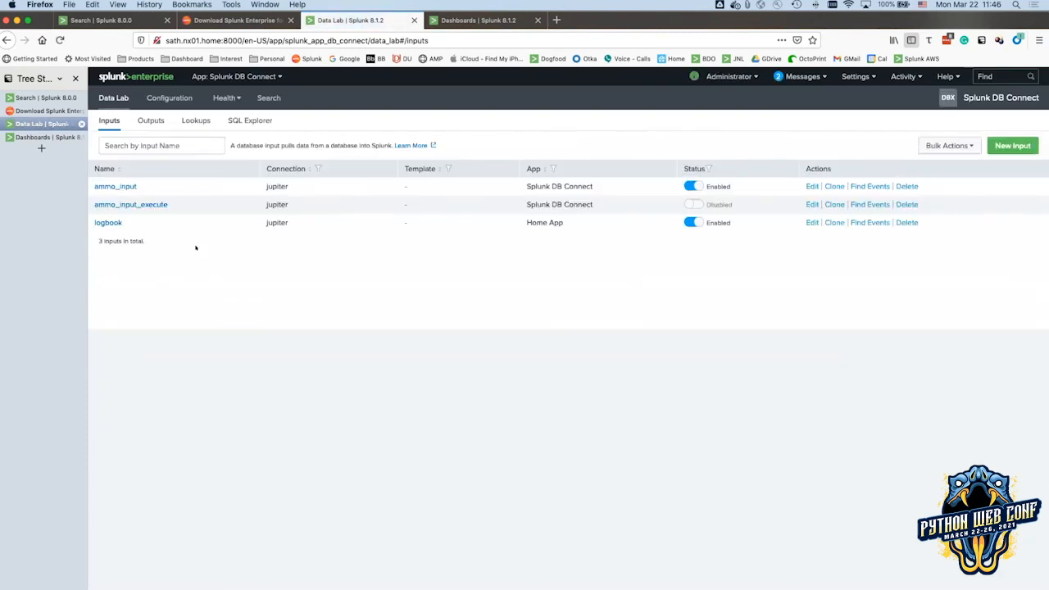
{"action": "left_click", "coordinate": [107, 222]}
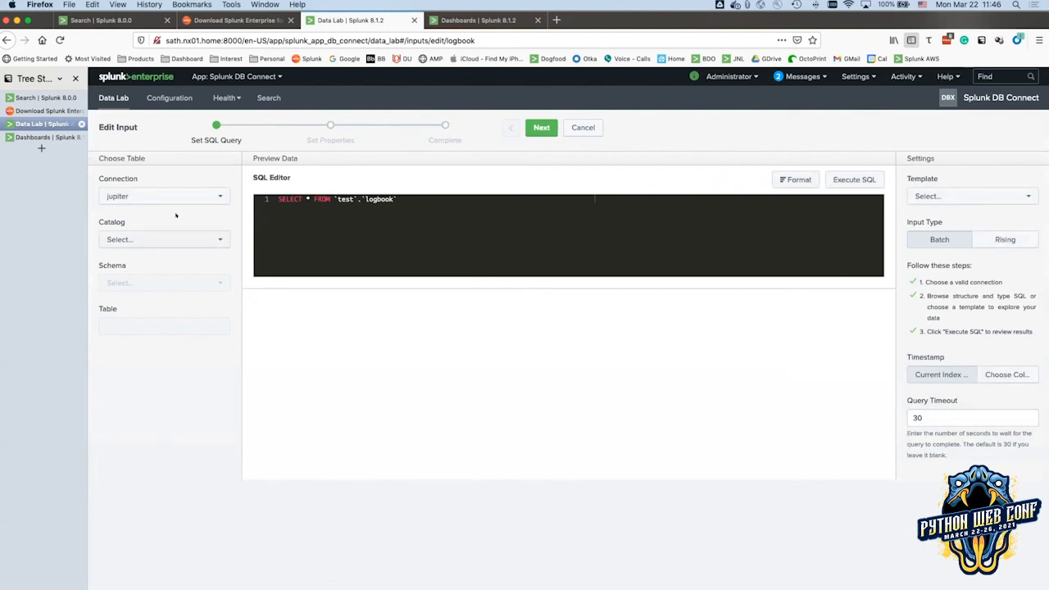
Set the catalog to logbook and preview logbook_test, highlighting the first row's date and aircraft.
{"action": "left_click", "coordinate": [171, 240]}
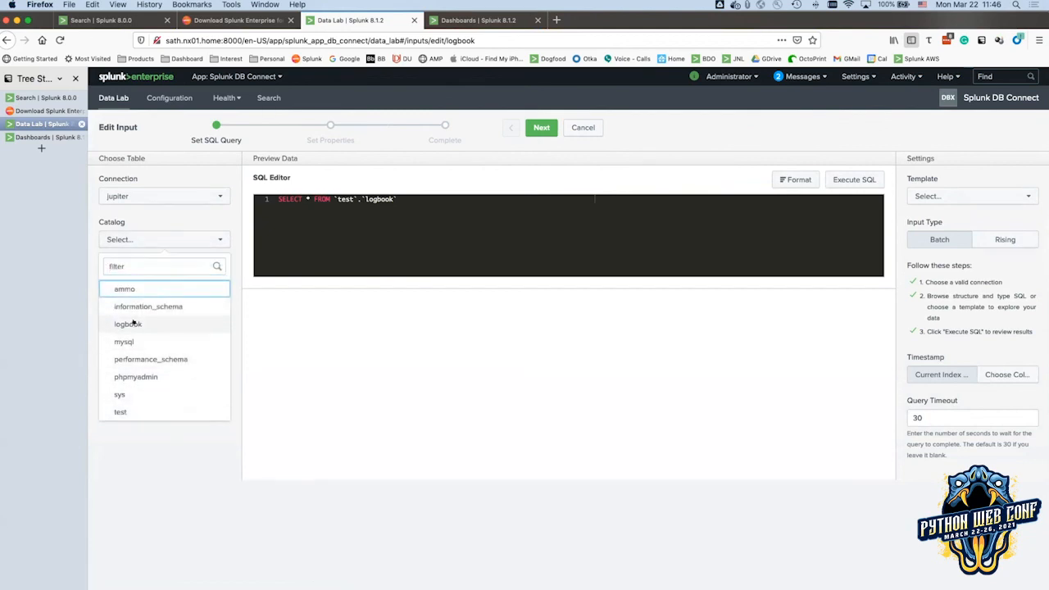
{"action": "left_click", "coordinate": [135, 324]}
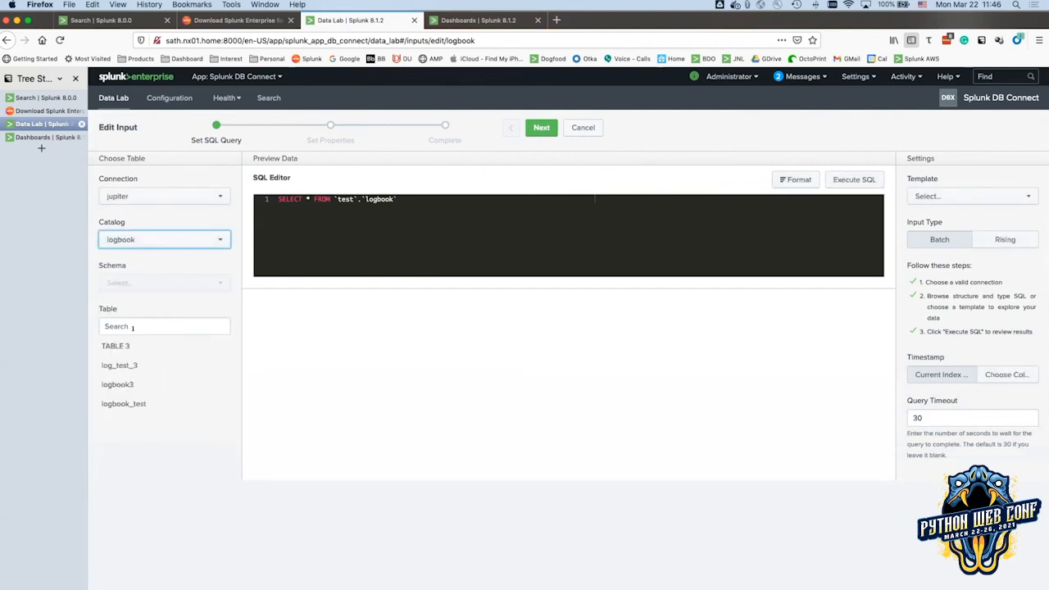
{"action": "left_click", "coordinate": [125, 403]}
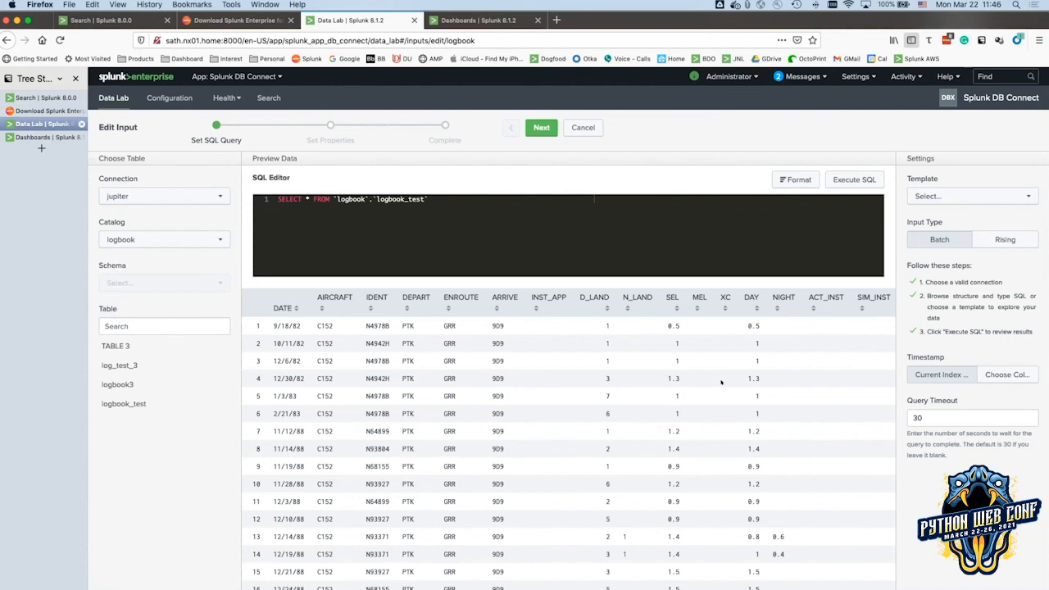
{"action": "left_click_drag", "start_coordinate": [272, 324], "coordinate": [502, 327]}
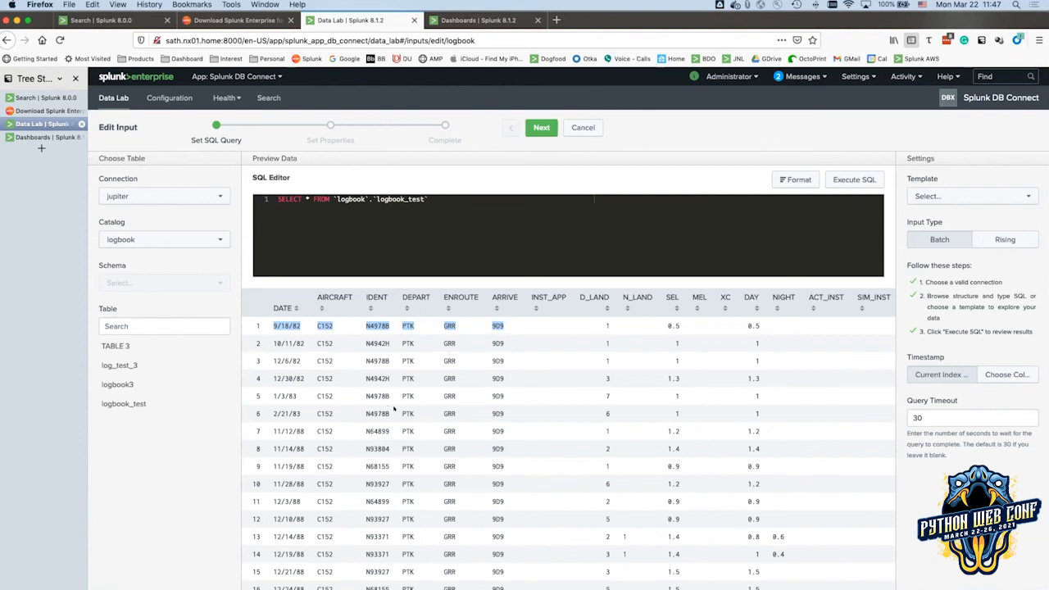
{"action": "scroll", "coordinate": [389, 410], "scroll_direction": "down", "scroll_amount": 5}
{"action": "scroll", "coordinate": [397, 408], "scroll_direction": "up", "scroll_amount": 5}
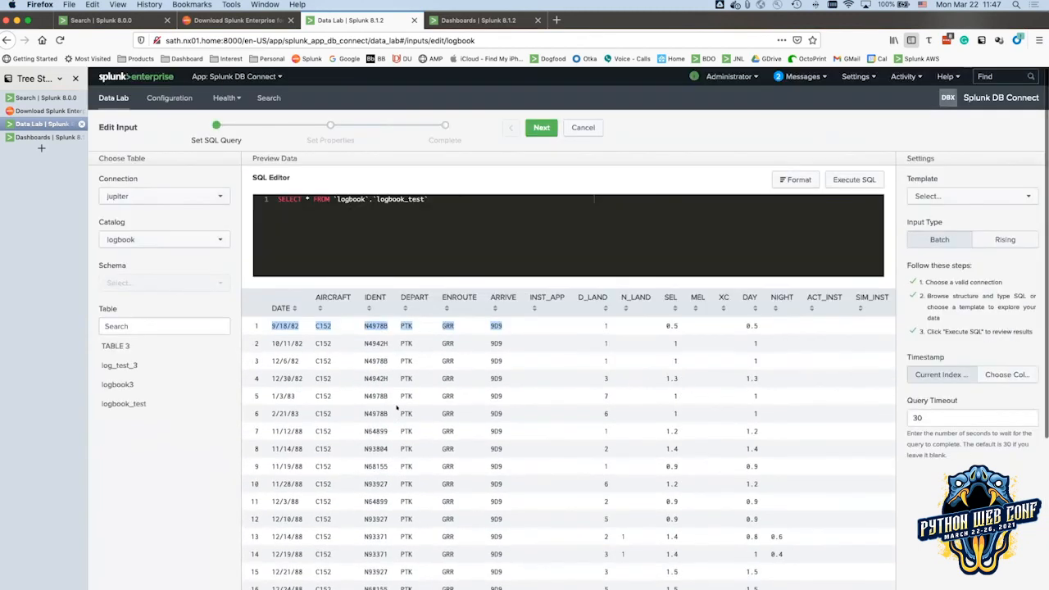